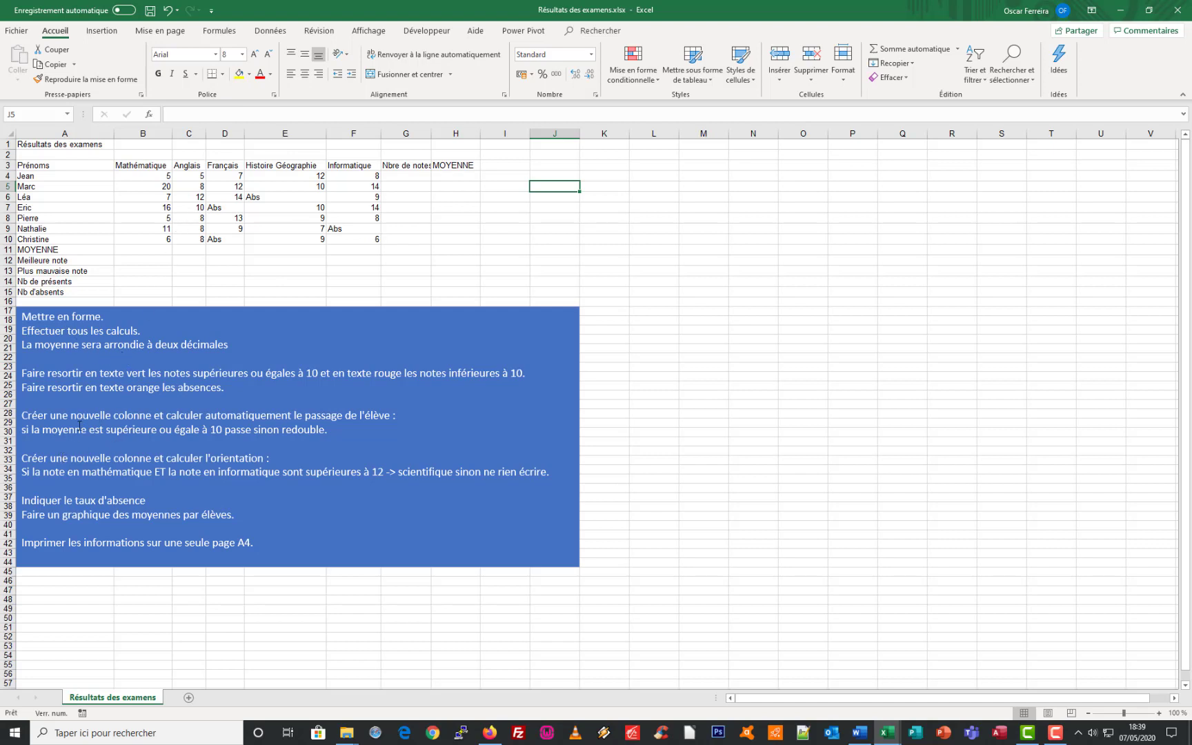
- Add the column headings Passage in I3 and Orientation in J3, following the exercise instructions
drag(21, 414, 138, 409)
drag(21, 458, 137, 453)
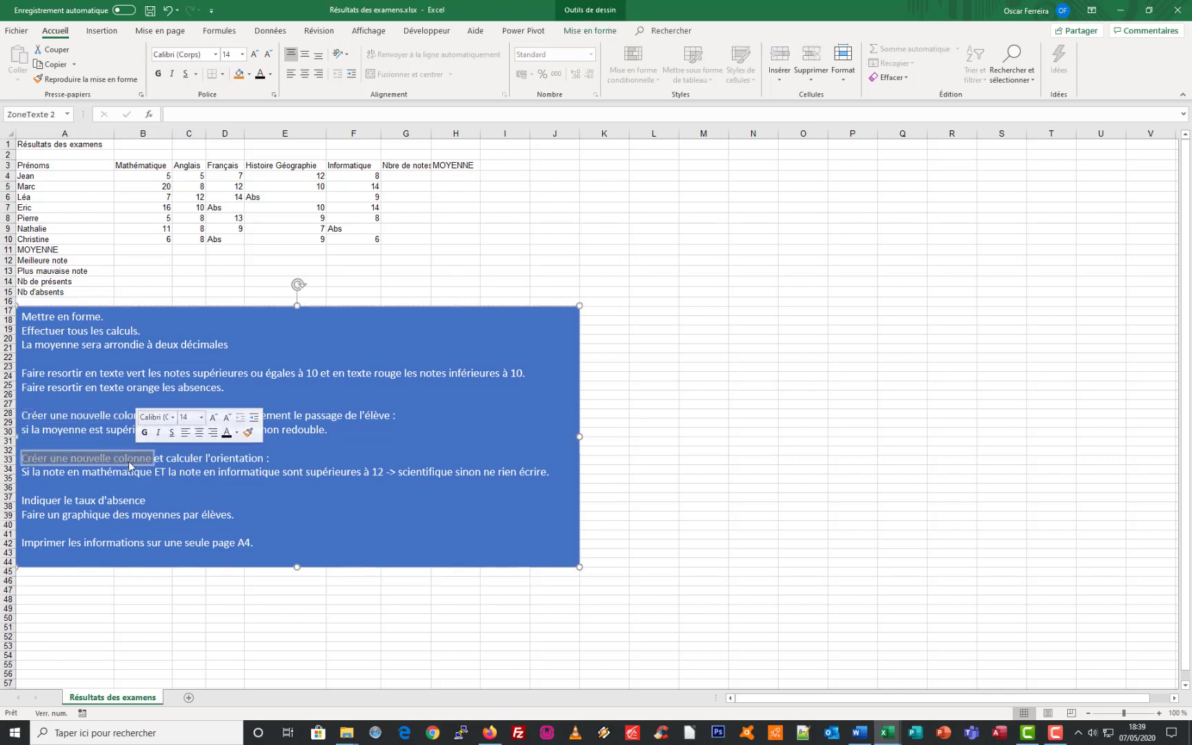
click(289, 413)
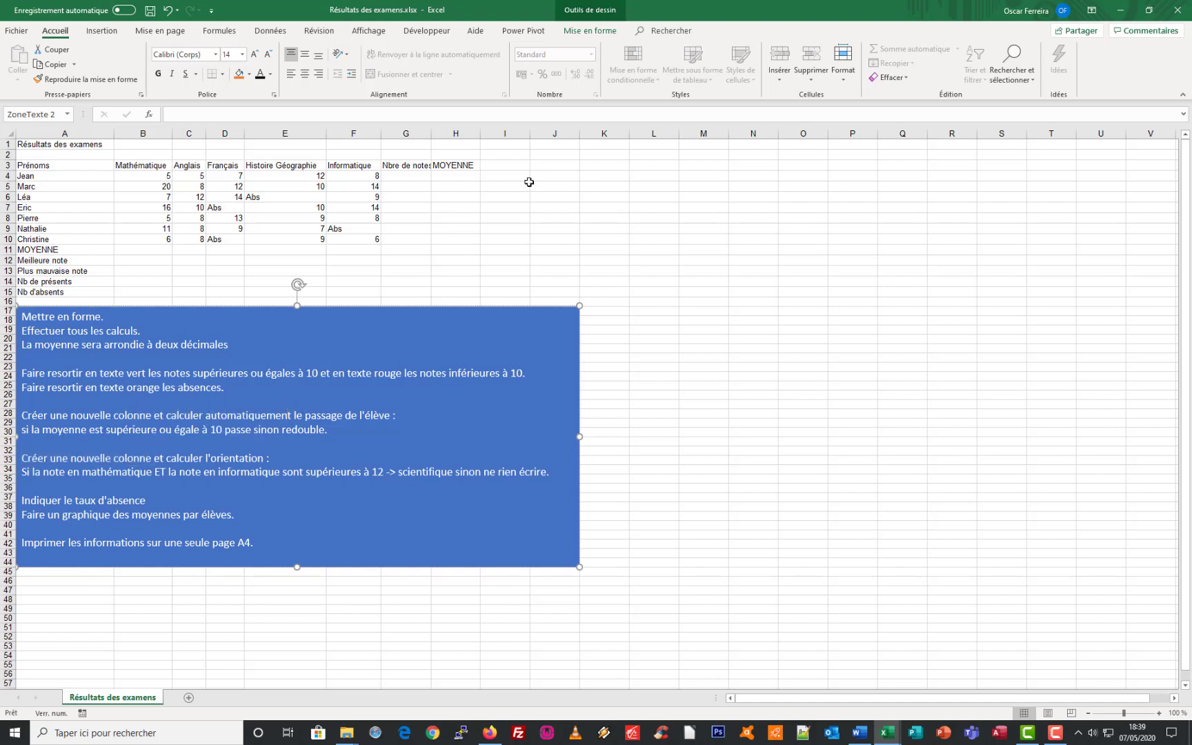
click(499, 165)
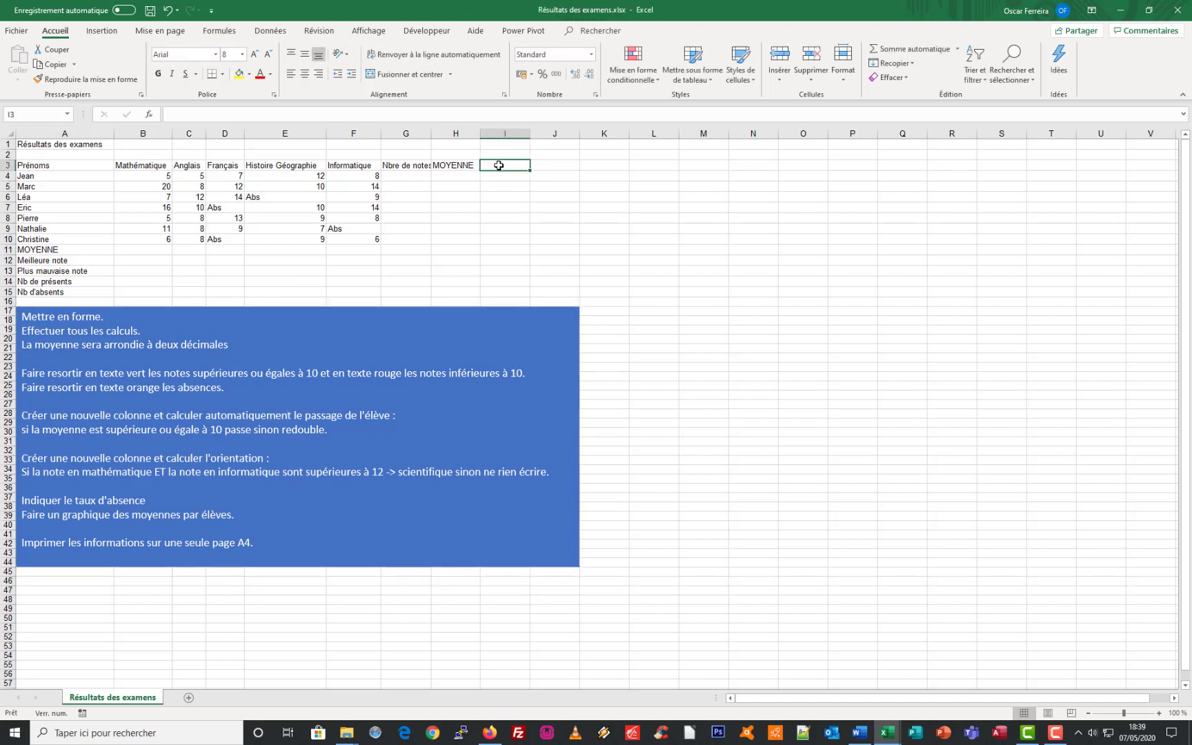
text(Passage)
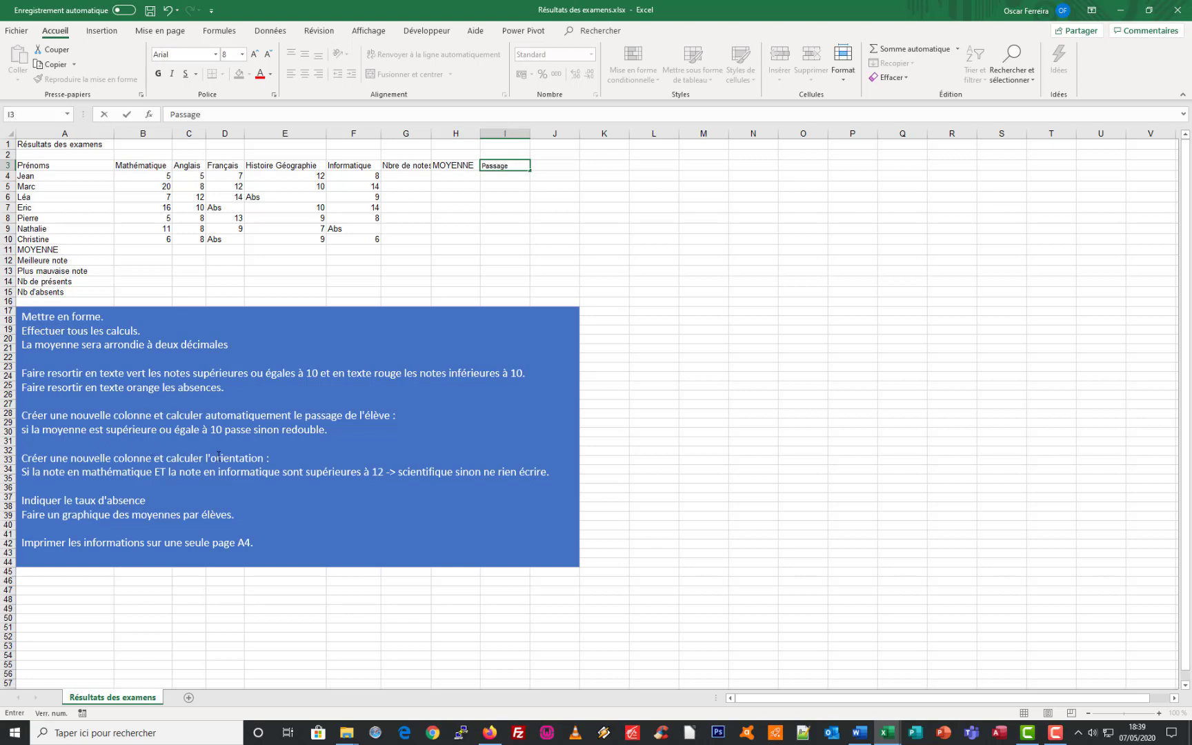
click(547, 167)
text(Ori)
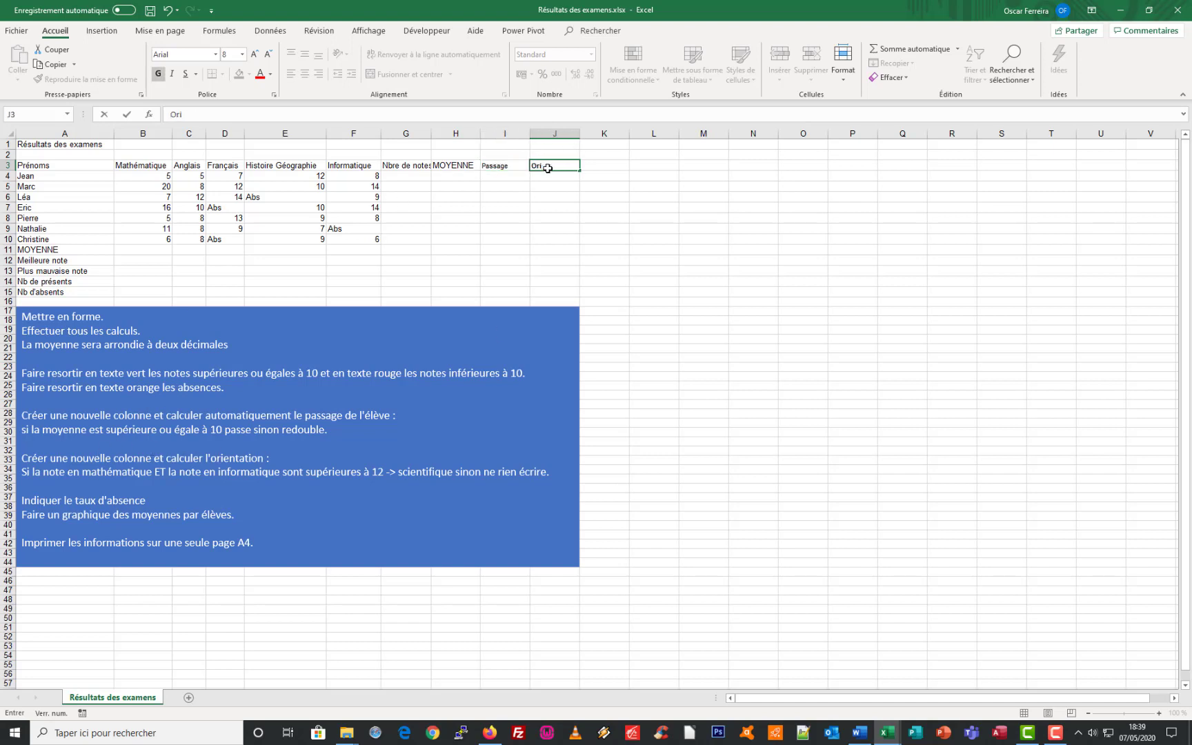
text(ientation)
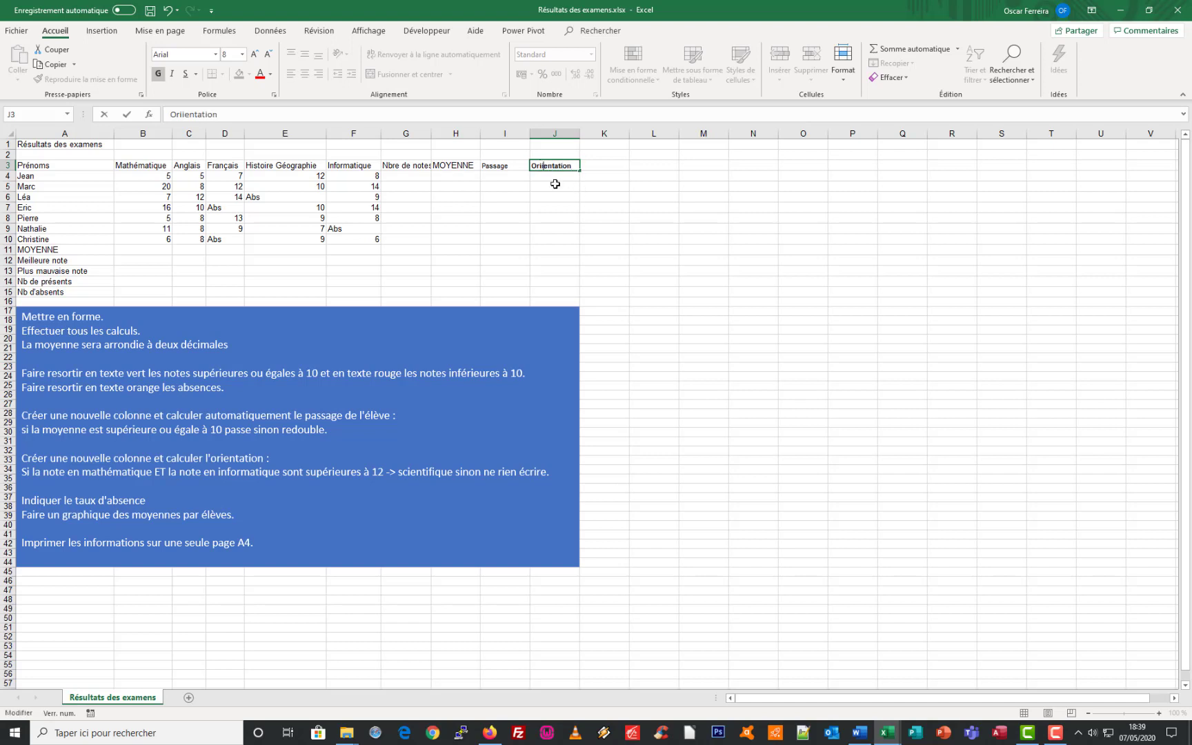
click(559, 197)
- Centre the header cells A3:J3 horizontally and vertically, and make row 3 taller with wrapped text
drag(26, 164, 555, 167)
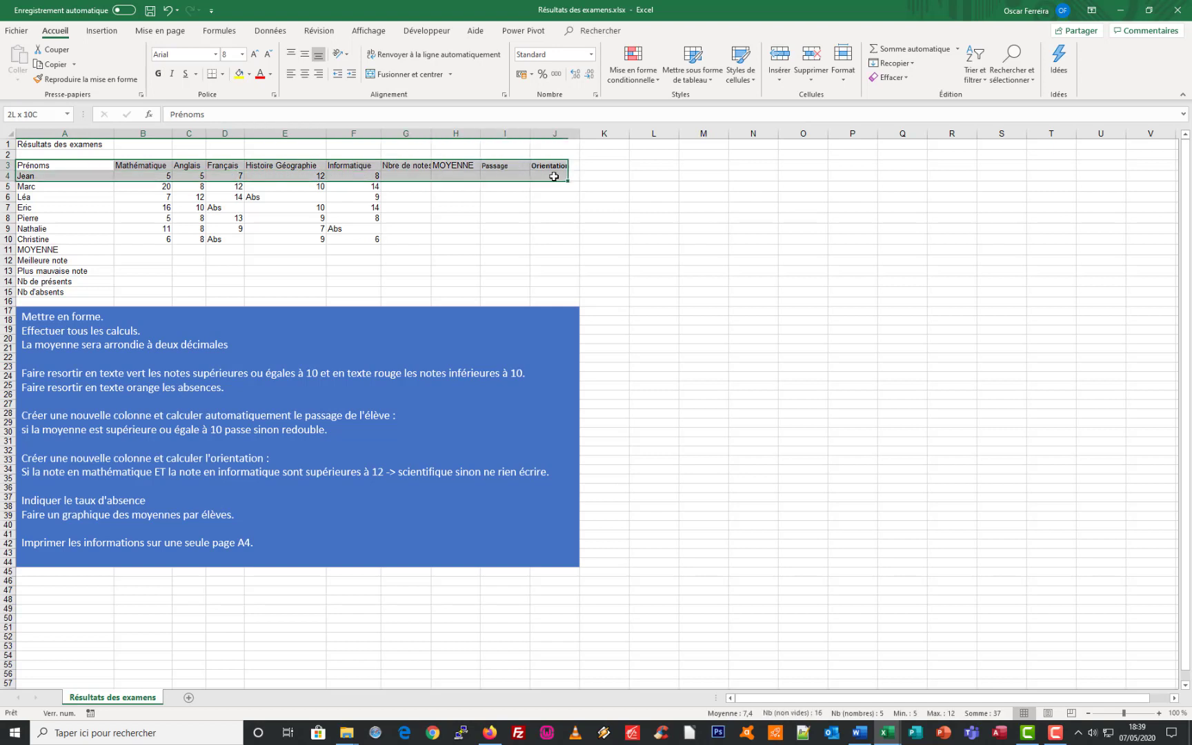
click(305, 54)
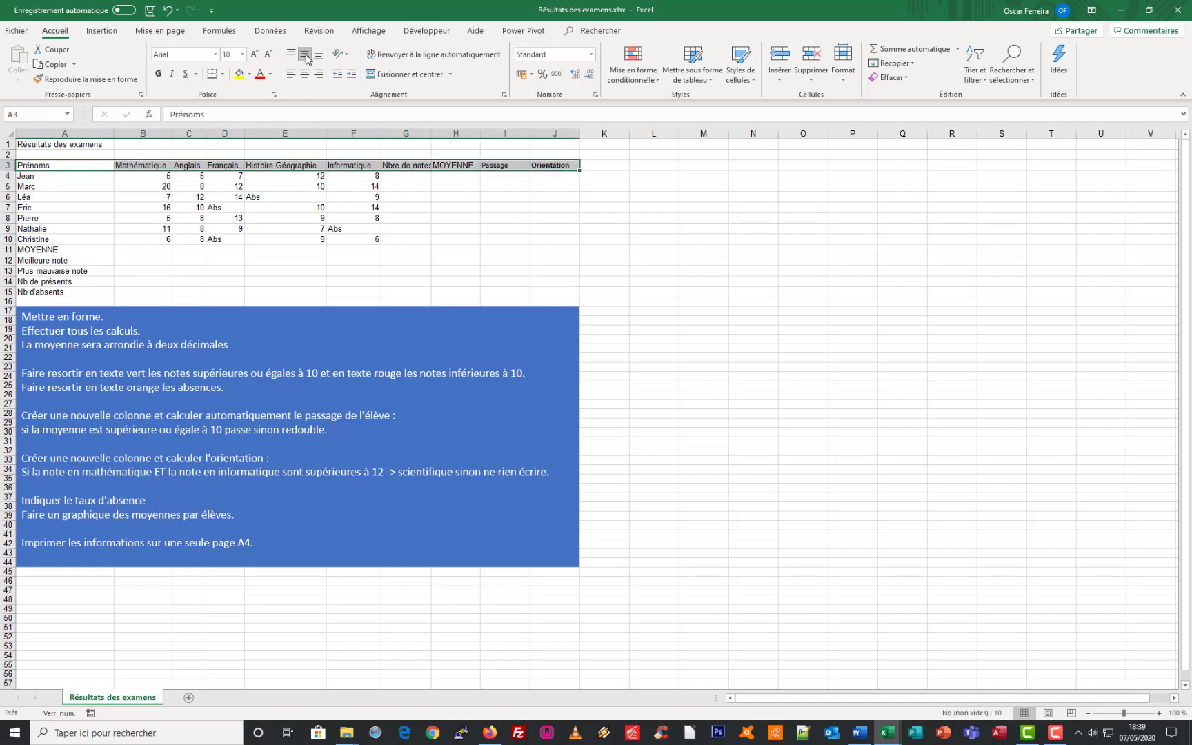
click(304, 74)
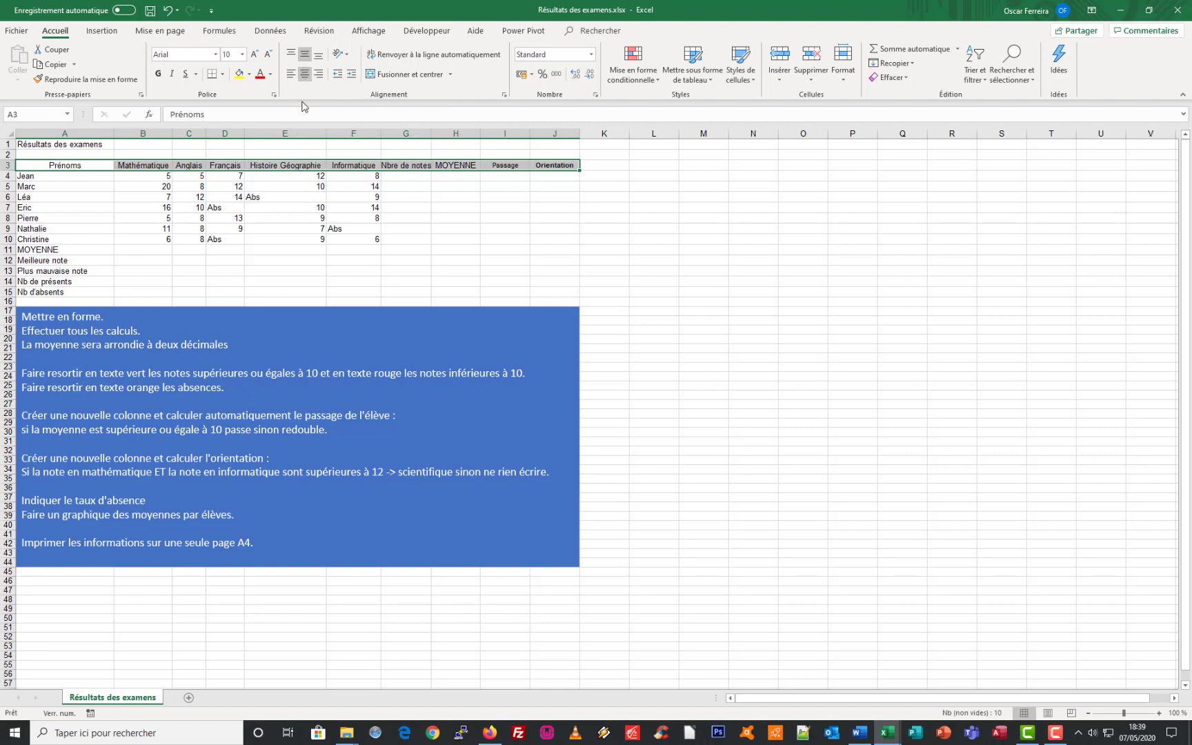
drag(12, 171, 13, 180)
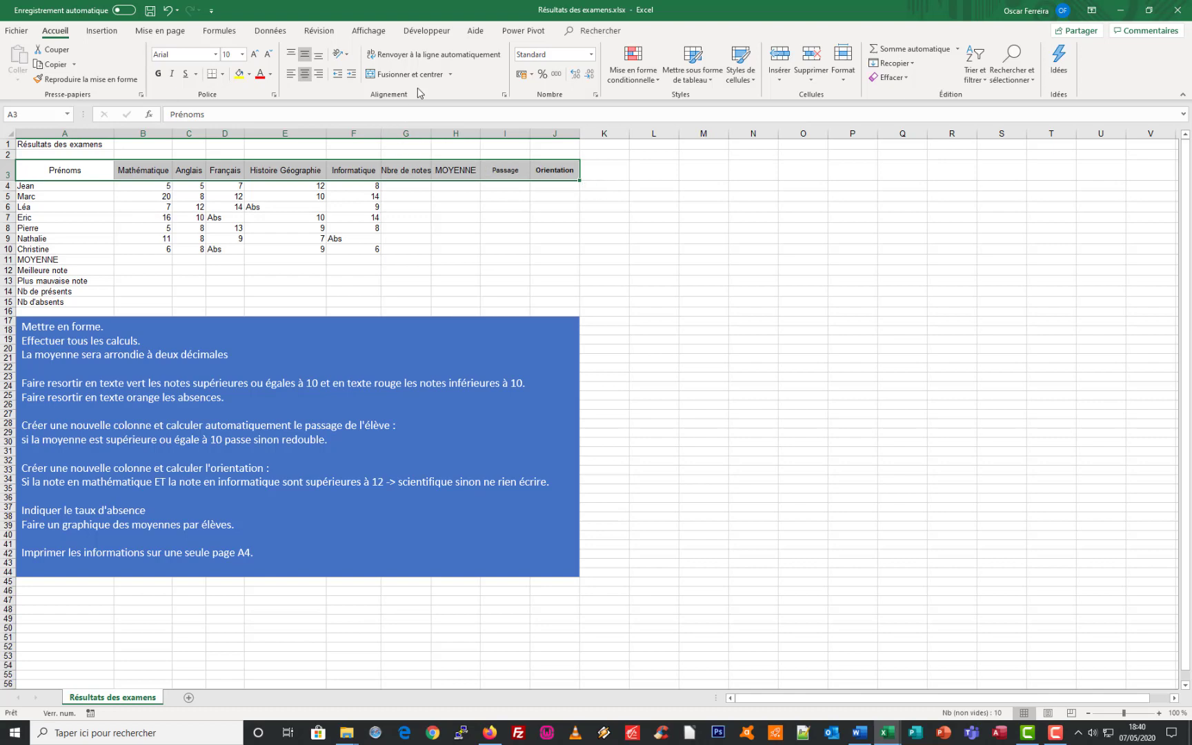
click(430, 58)
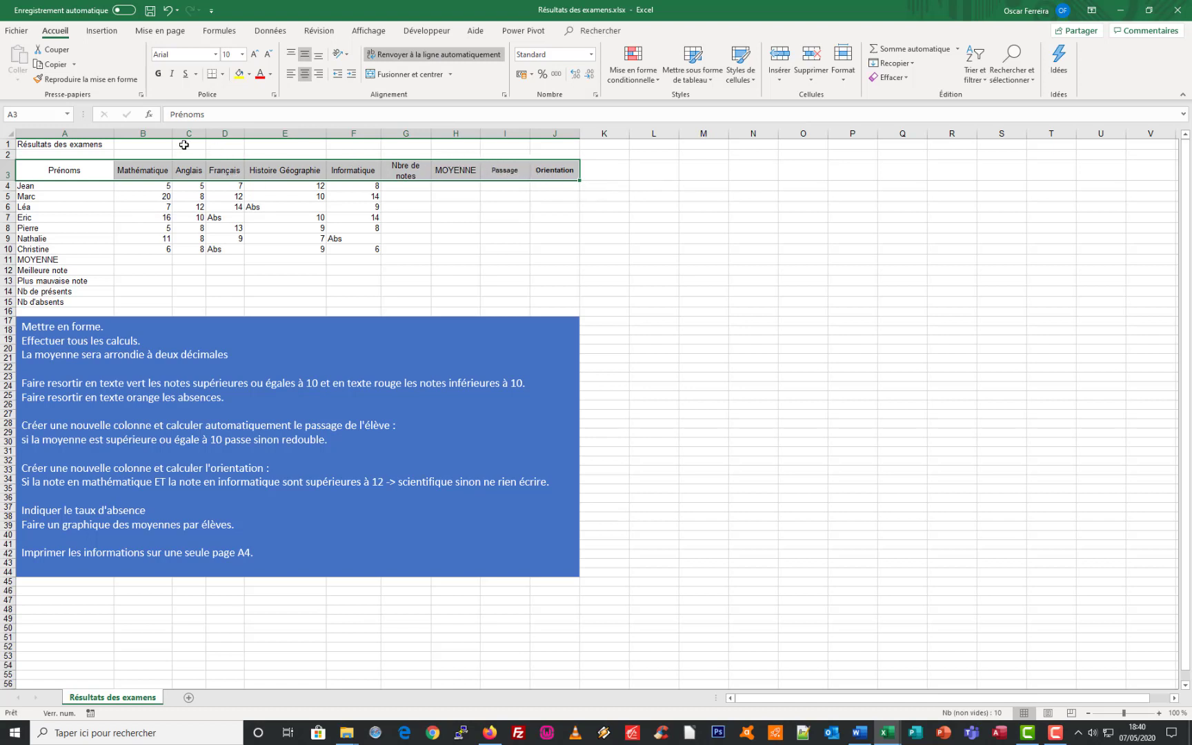
- Give columns B to J one equal, wider width and make header row 3 slightly taller
drag(156, 135, 552, 137)
drag(175, 131, 178, 131)
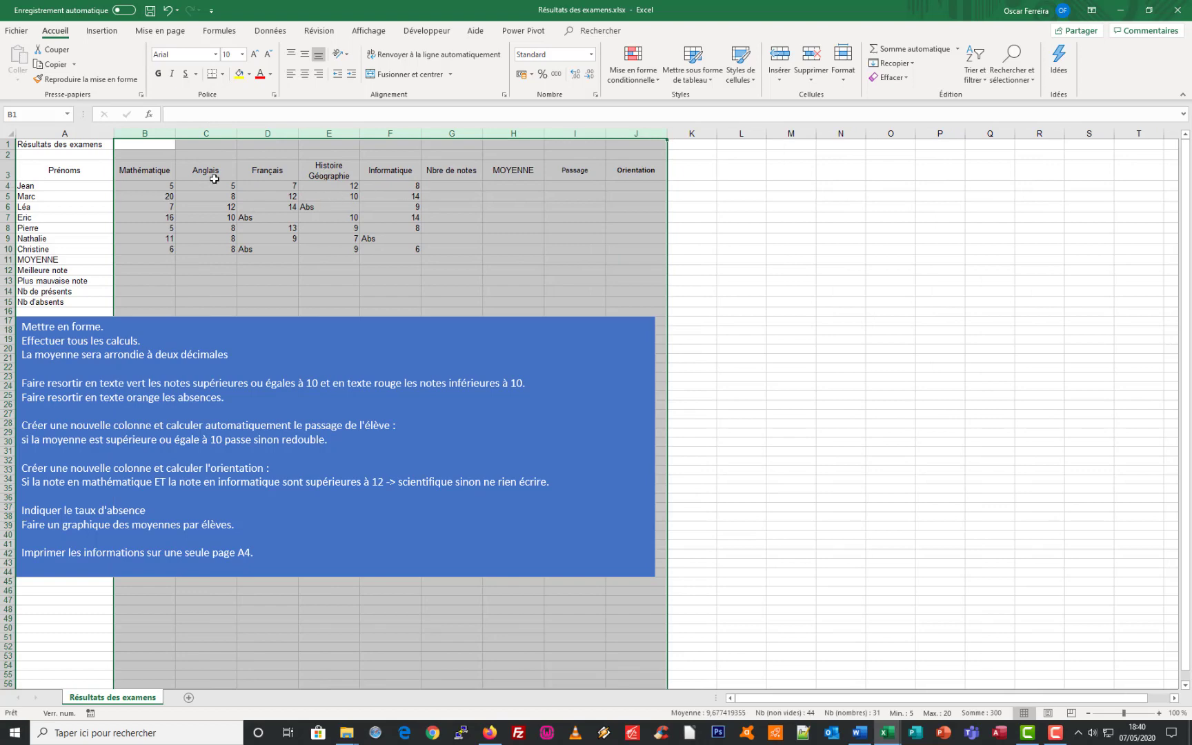
drag(10, 180, 10, 188)
click(41, 173)
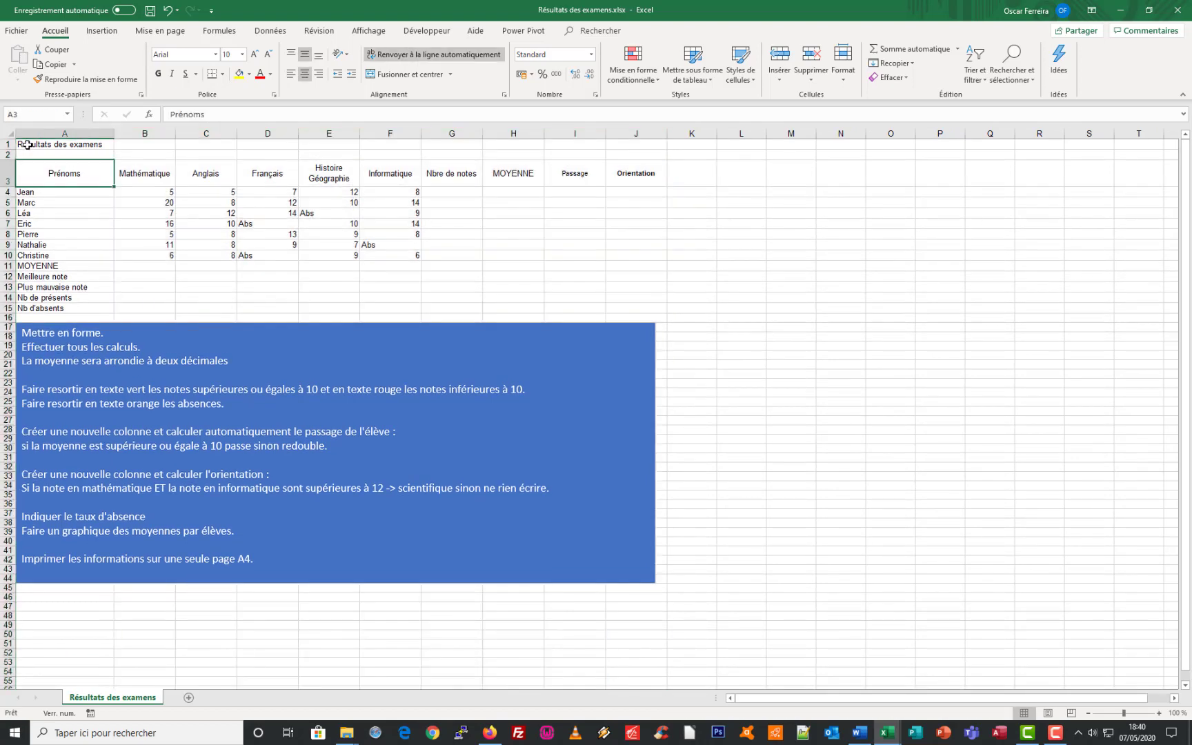
- Merge and centre the title Résultats des examens across A1:J1 and enlarge it to 22 pt
drag(28, 145, 628, 144)
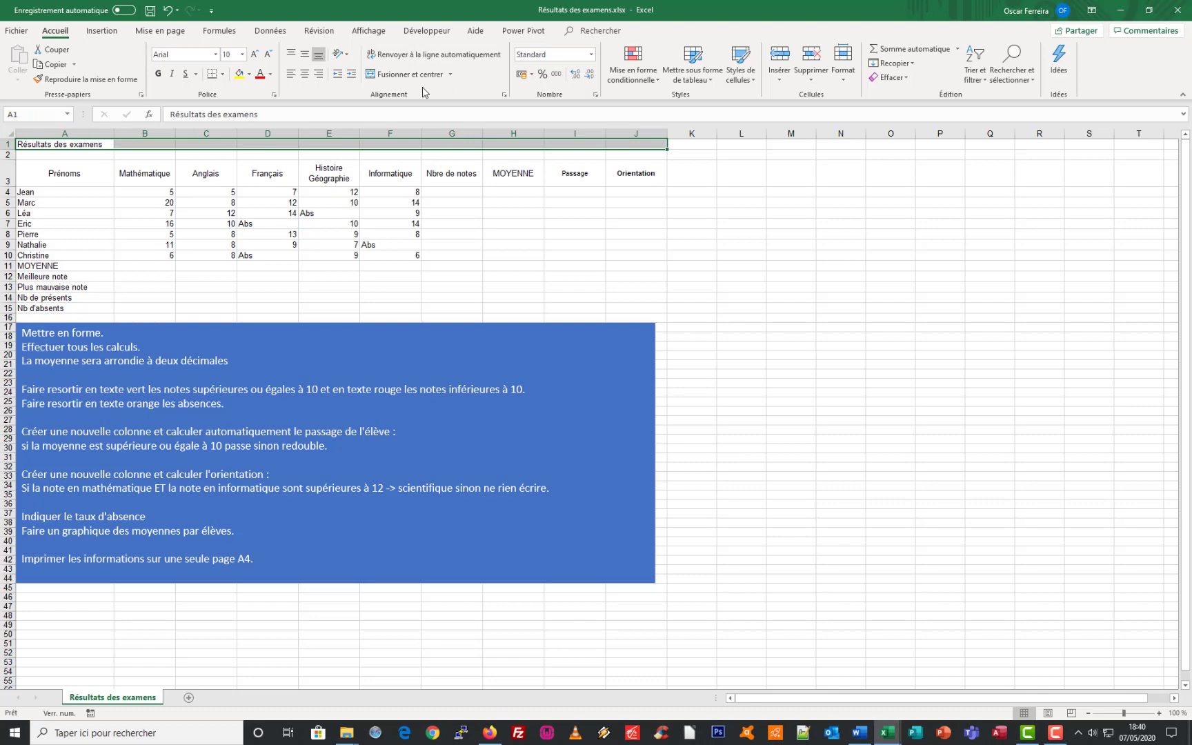
click(396, 74)
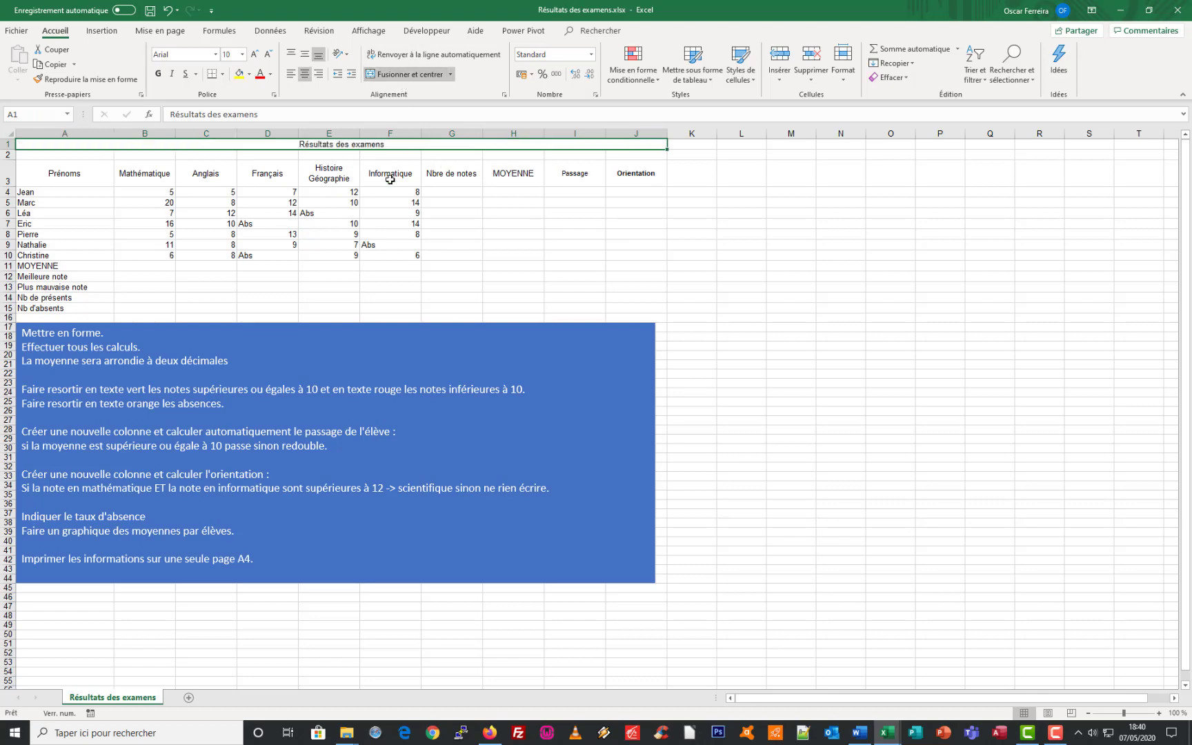
click(255, 55)
click(255, 56)
click(255, 55)
click(255, 55)
click(255, 55)
click(255, 55)
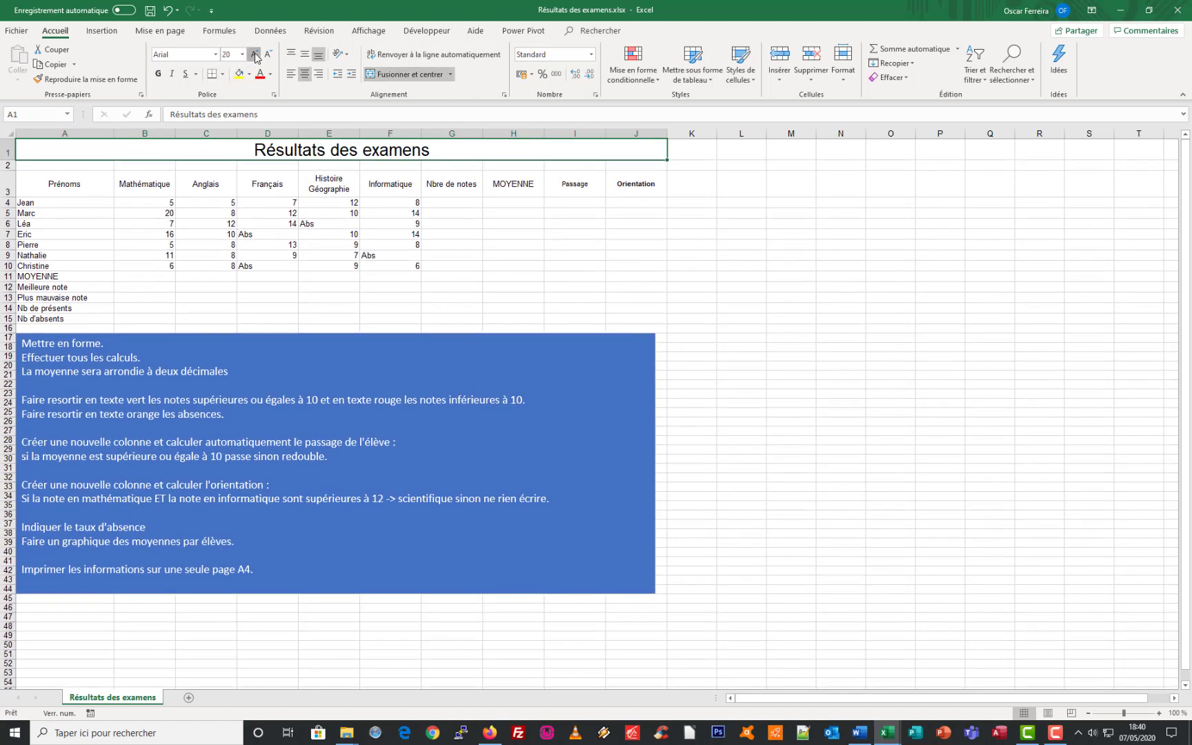
click(255, 55)
- Make the merged title bold and give it a light grey fill
click(158, 74)
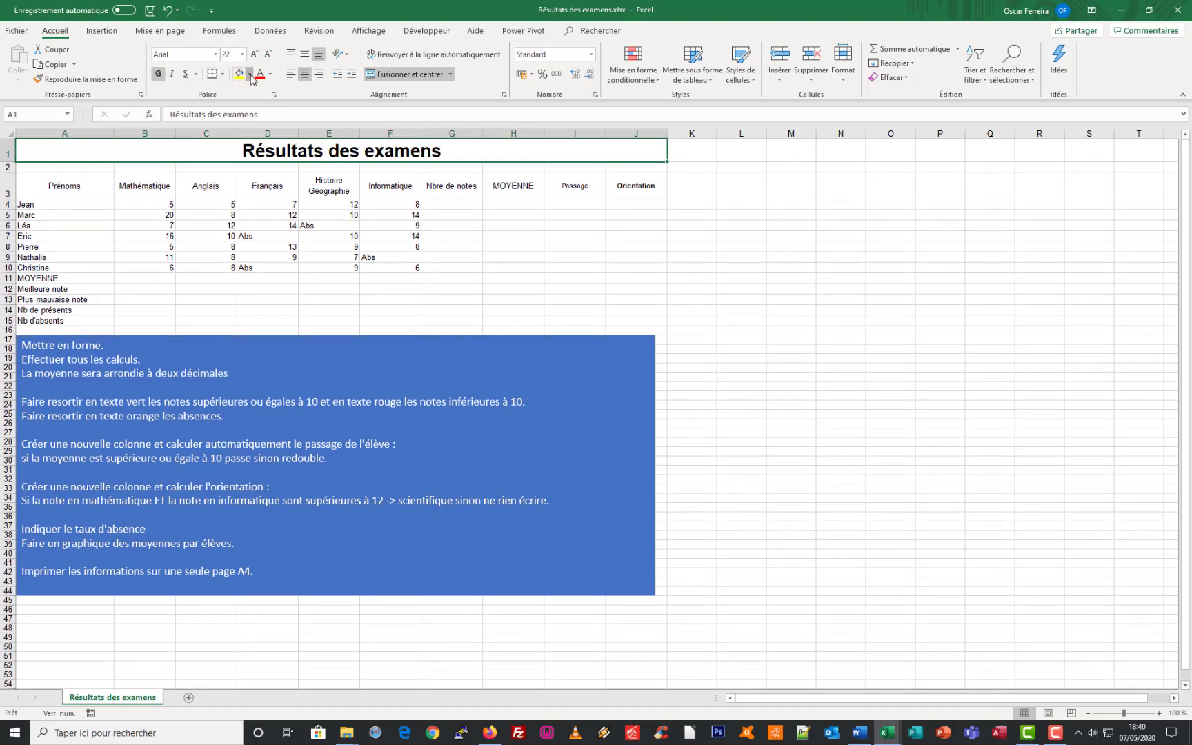
click(249, 74)
click(242, 123)
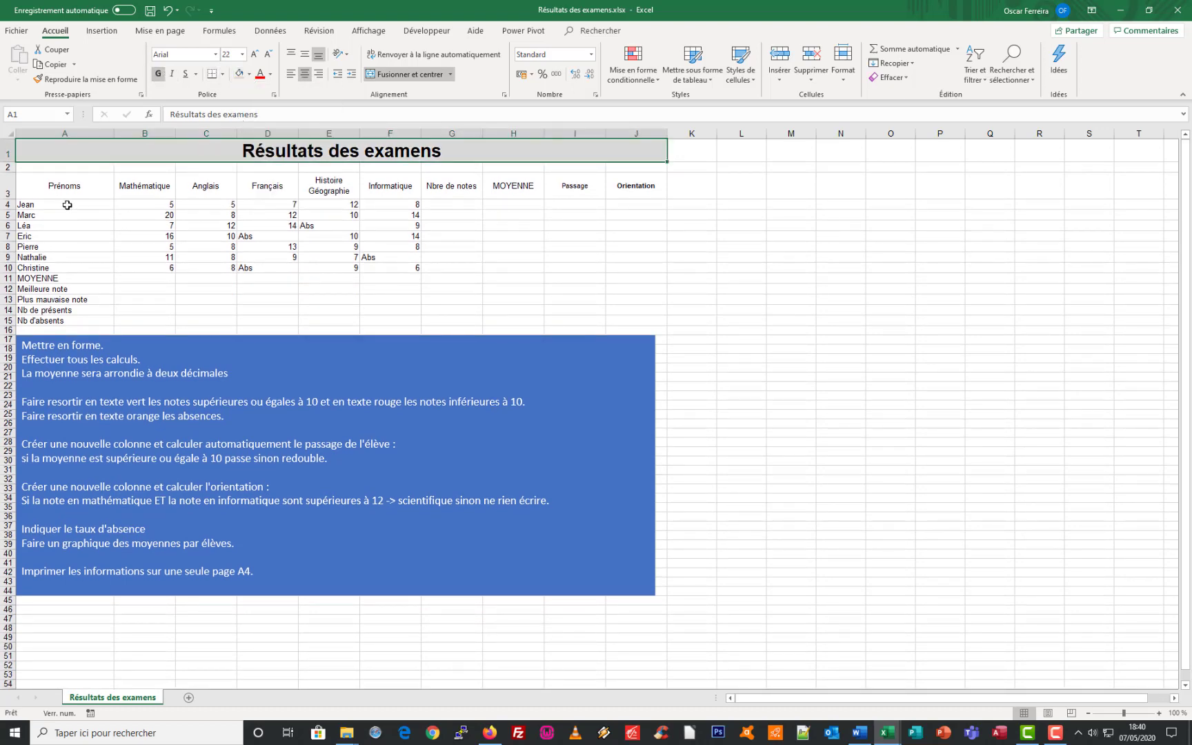
- Fill the header cells A3:J3 with dark blue-grey and set their text colour to white
drag(29, 192, 612, 195)
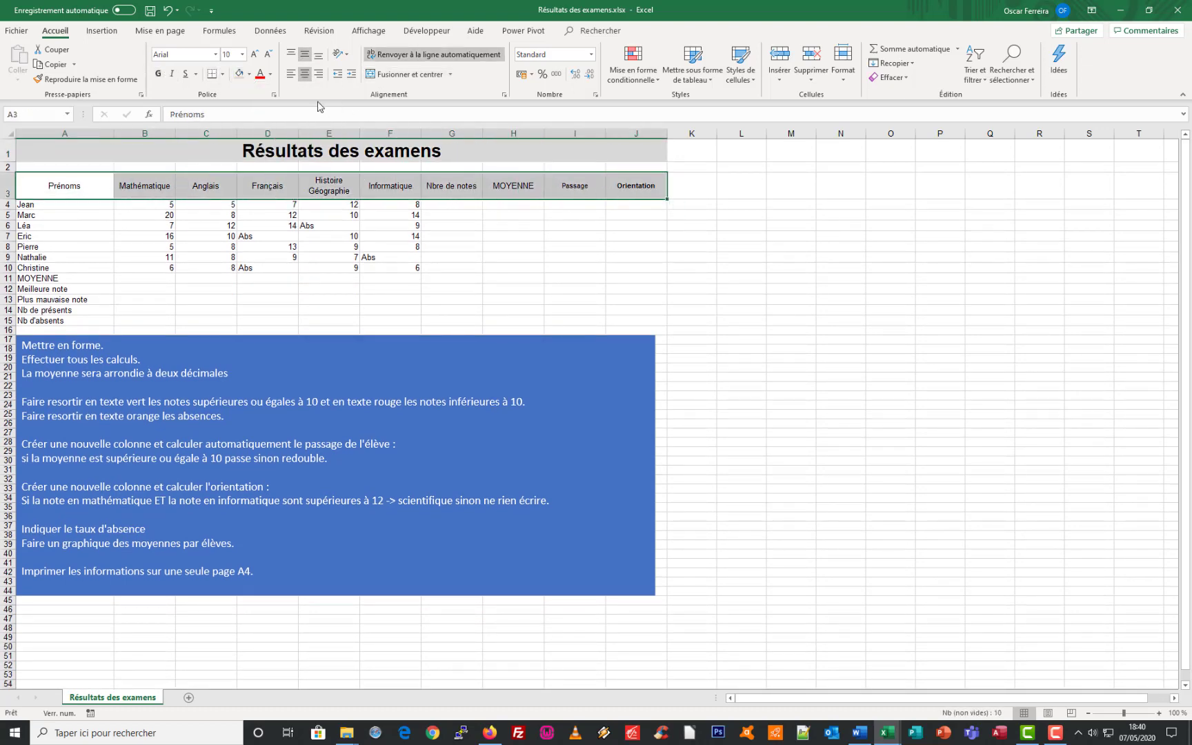
click(249, 74)
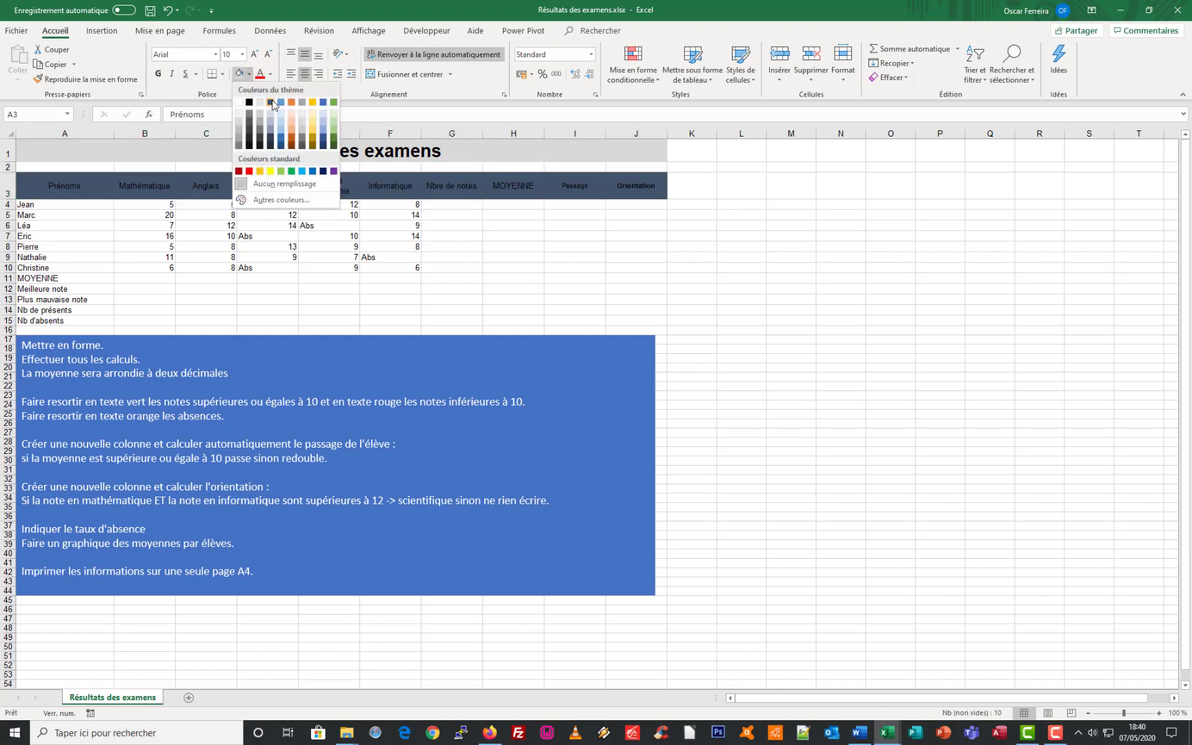
click(271, 103)
click(270, 73)
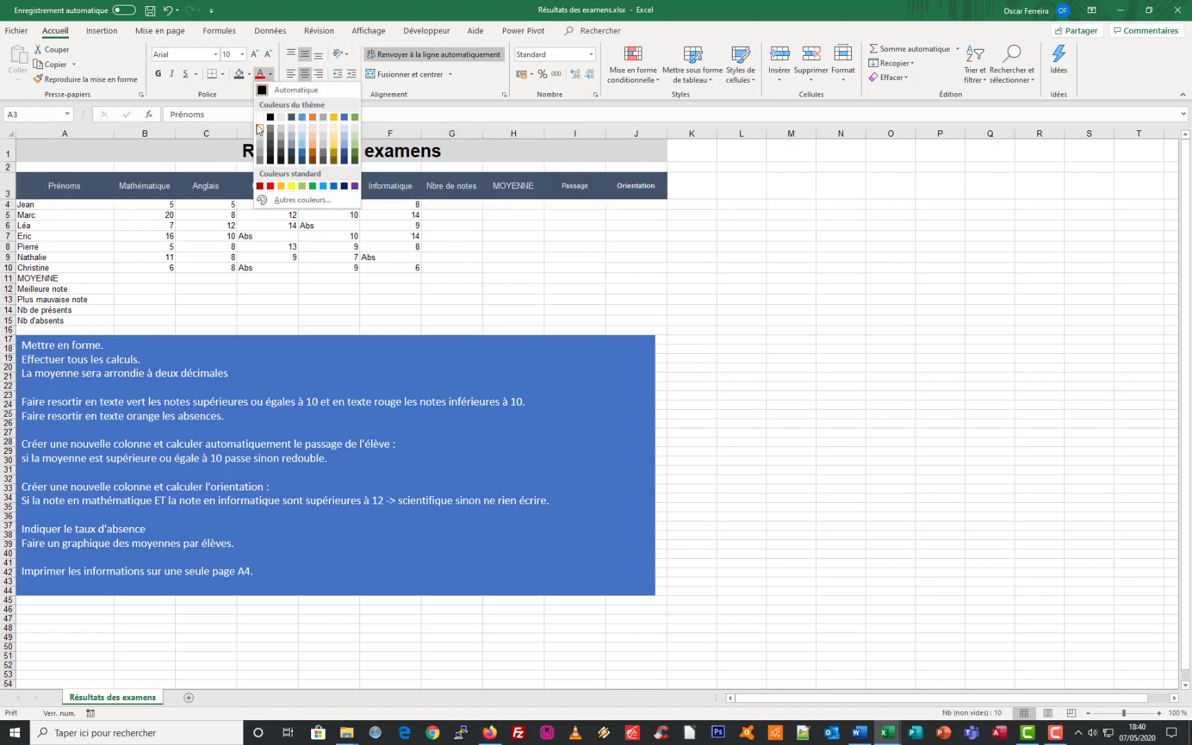
click(260, 119)
- Set the header text in A3:J3 to bold 11 pt and increase the height of row 3 a little
click(158, 73)
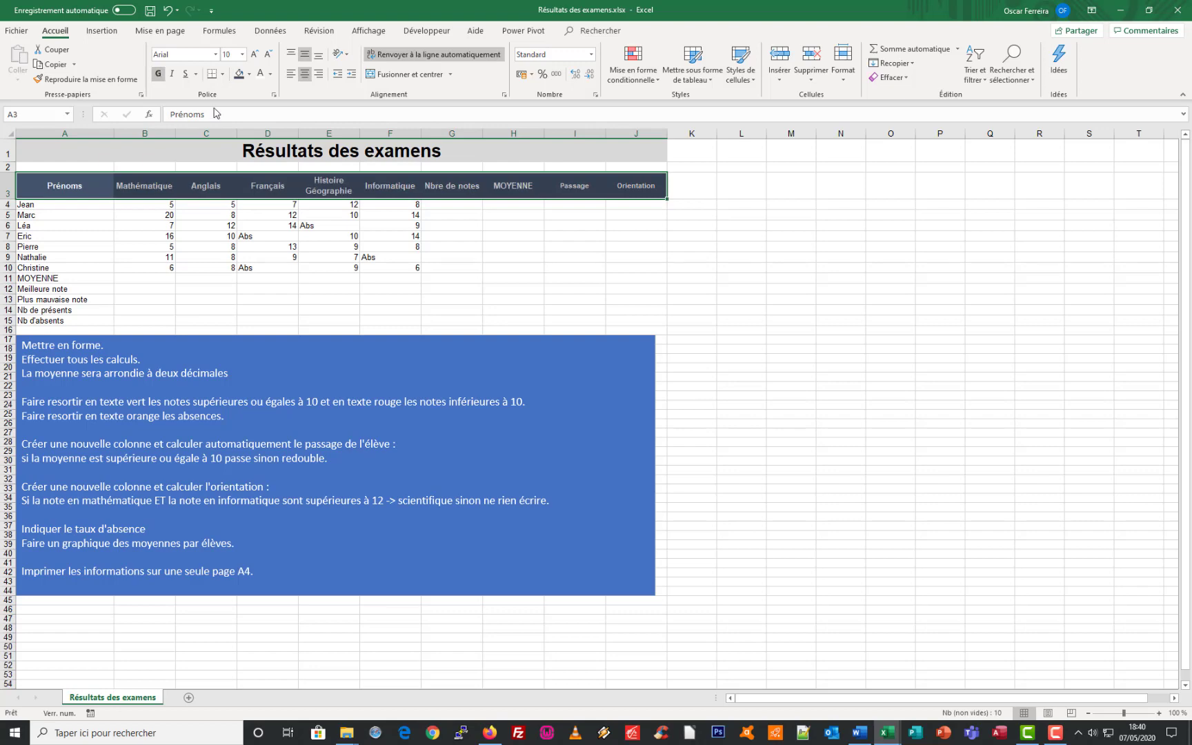
click(255, 54)
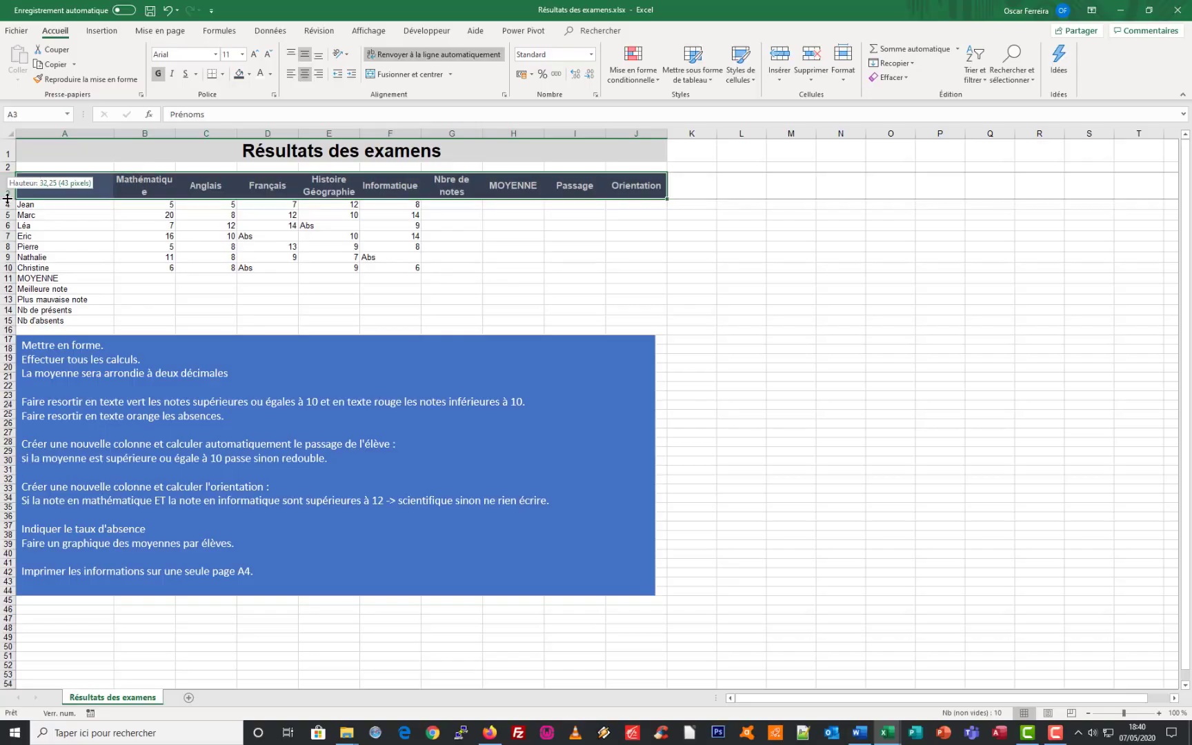
drag(7, 199, 7, 204)
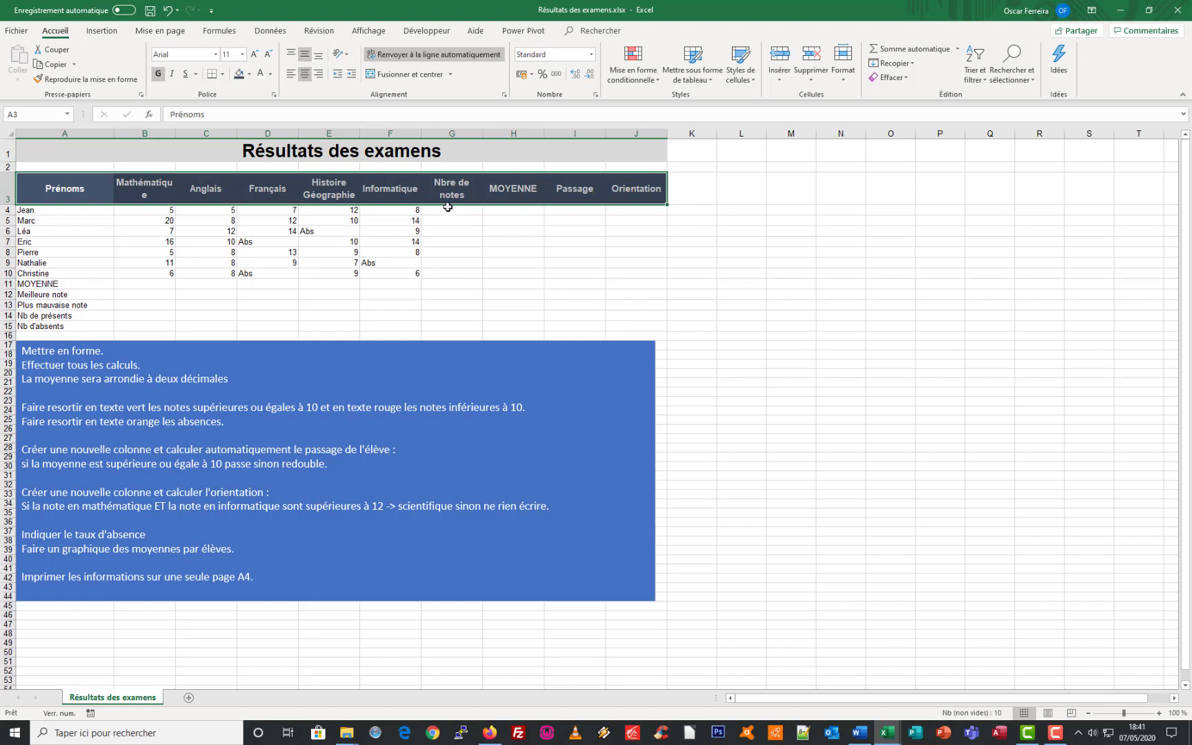
- Apply a very light grey fill to the calculation areas G4:J10 and A11:F15
drag(448, 210, 641, 273)
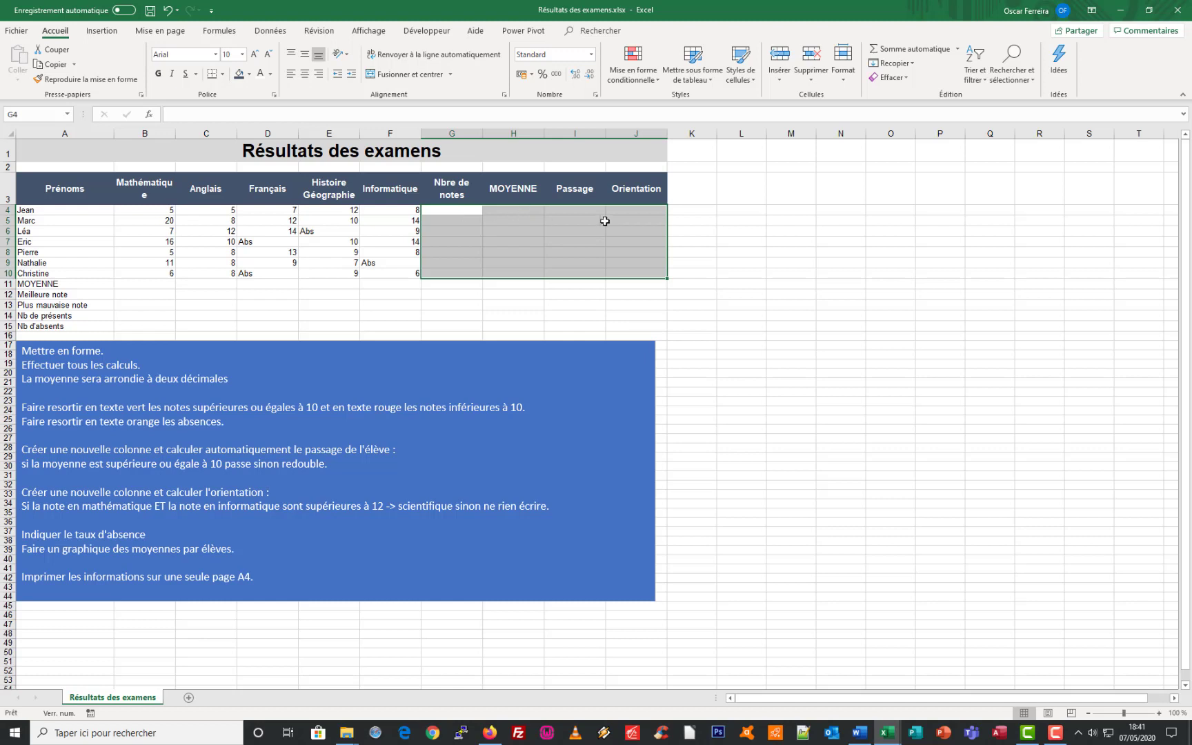
click(249, 74)
click(239, 117)
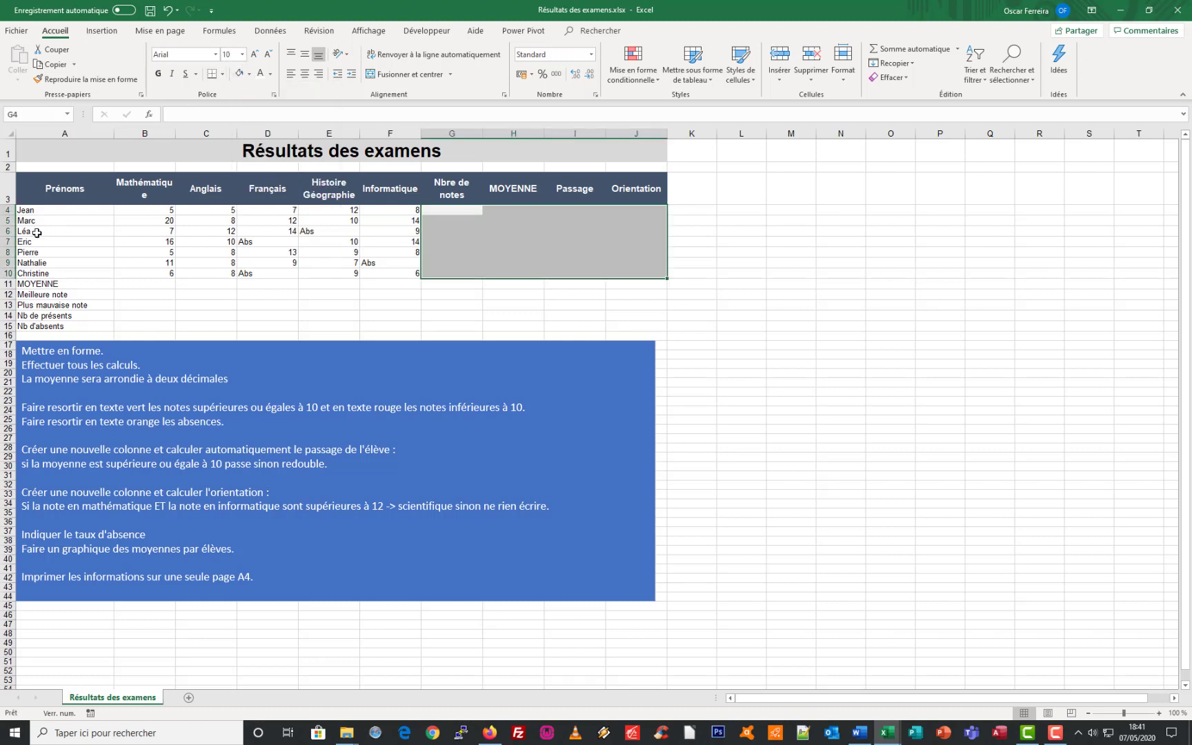
drag(35, 284, 381, 321)
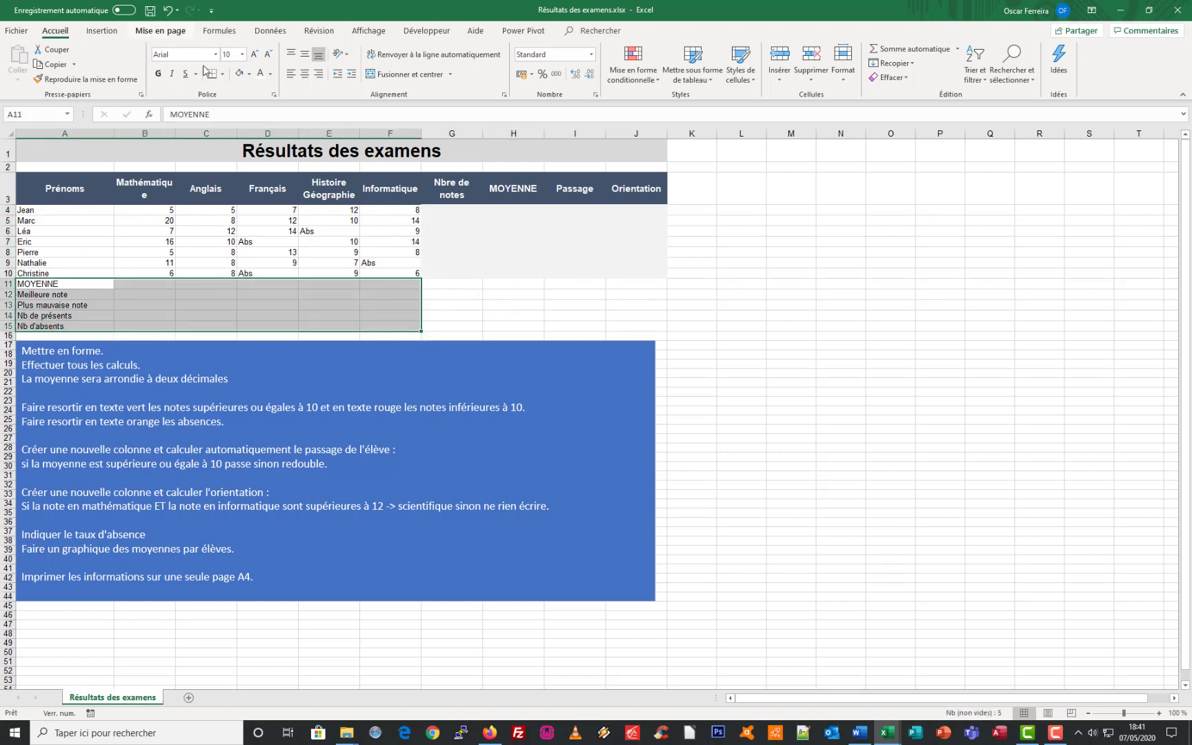
click(238, 73)
click(451, 285)
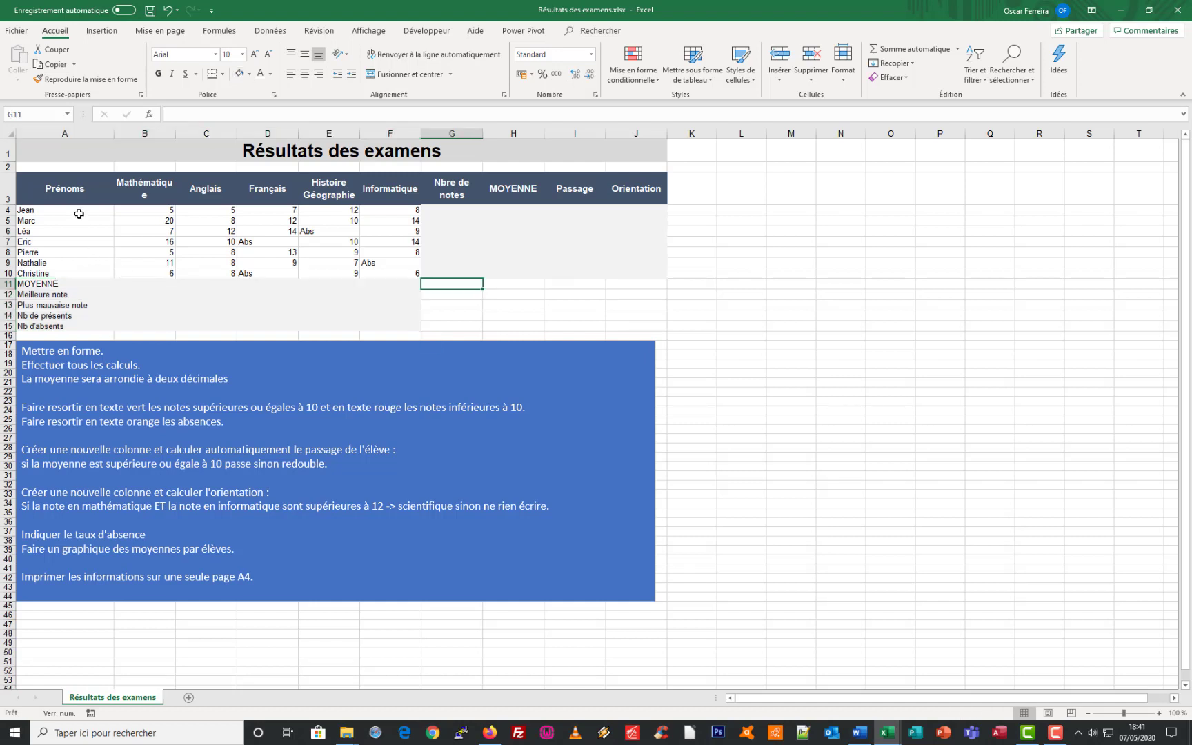
- Give the first names in A4:A10 a light blue fill and bold 12 pt text
drag(77, 210, 74, 269)
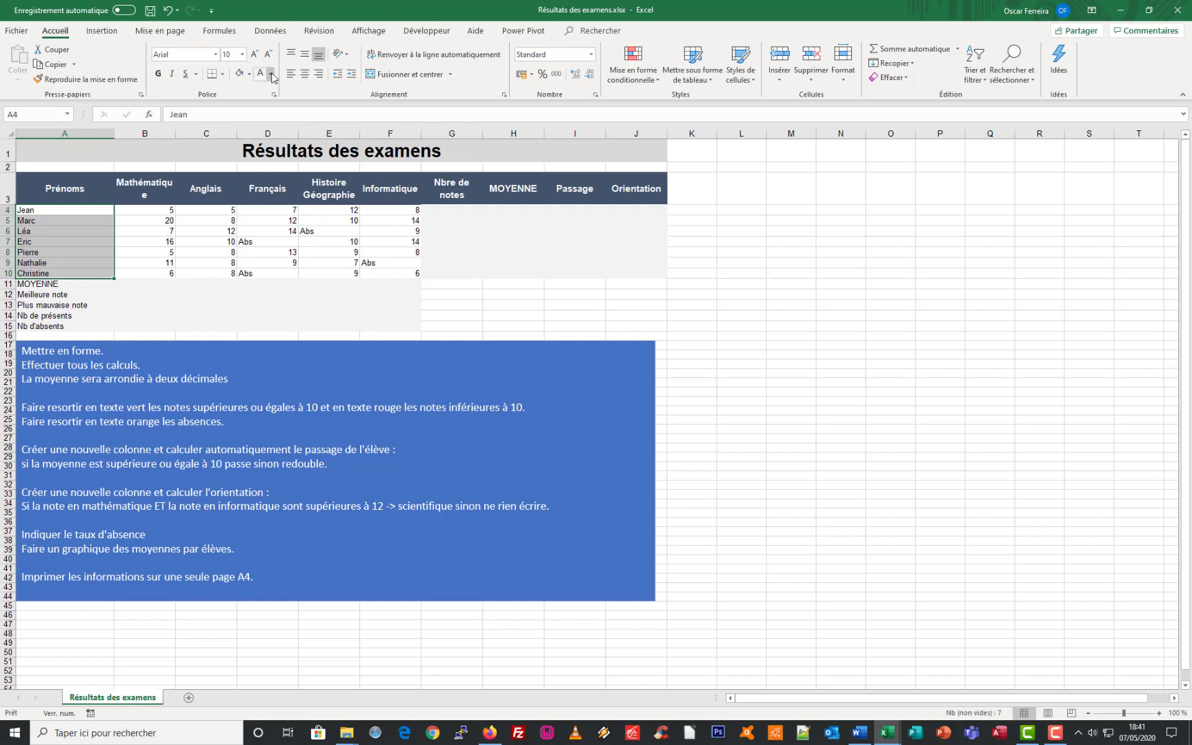
click(249, 74)
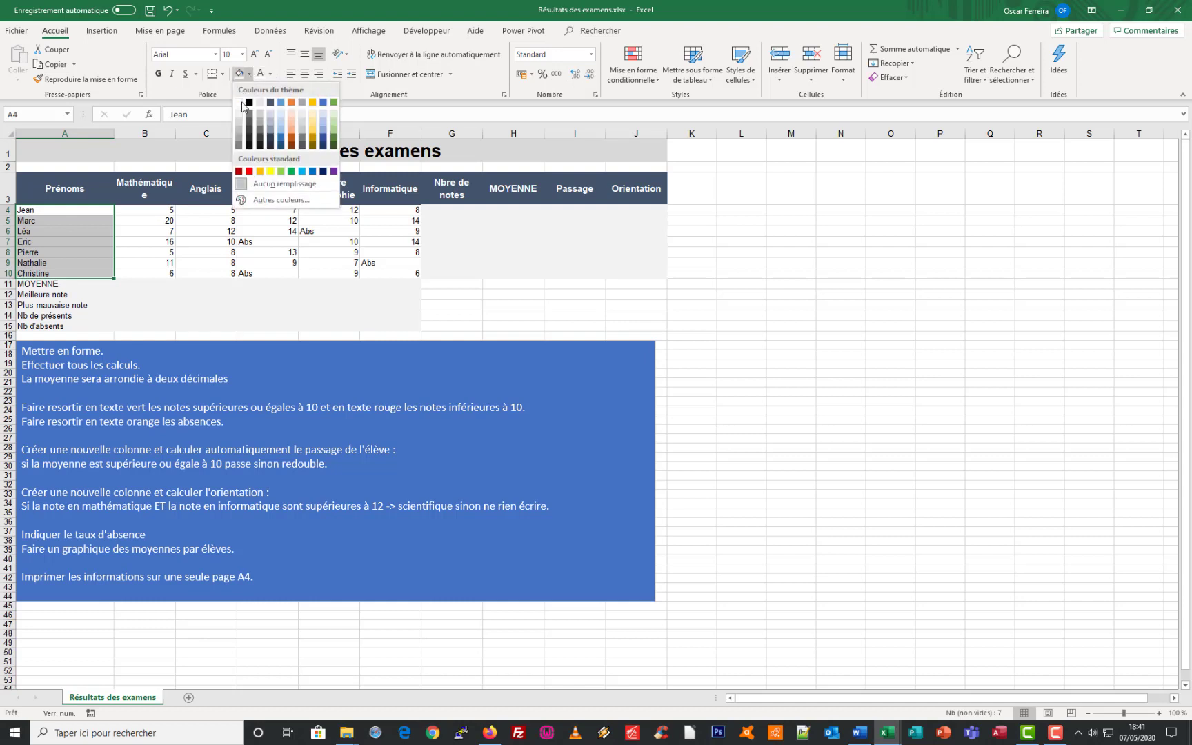
click(282, 127)
click(158, 74)
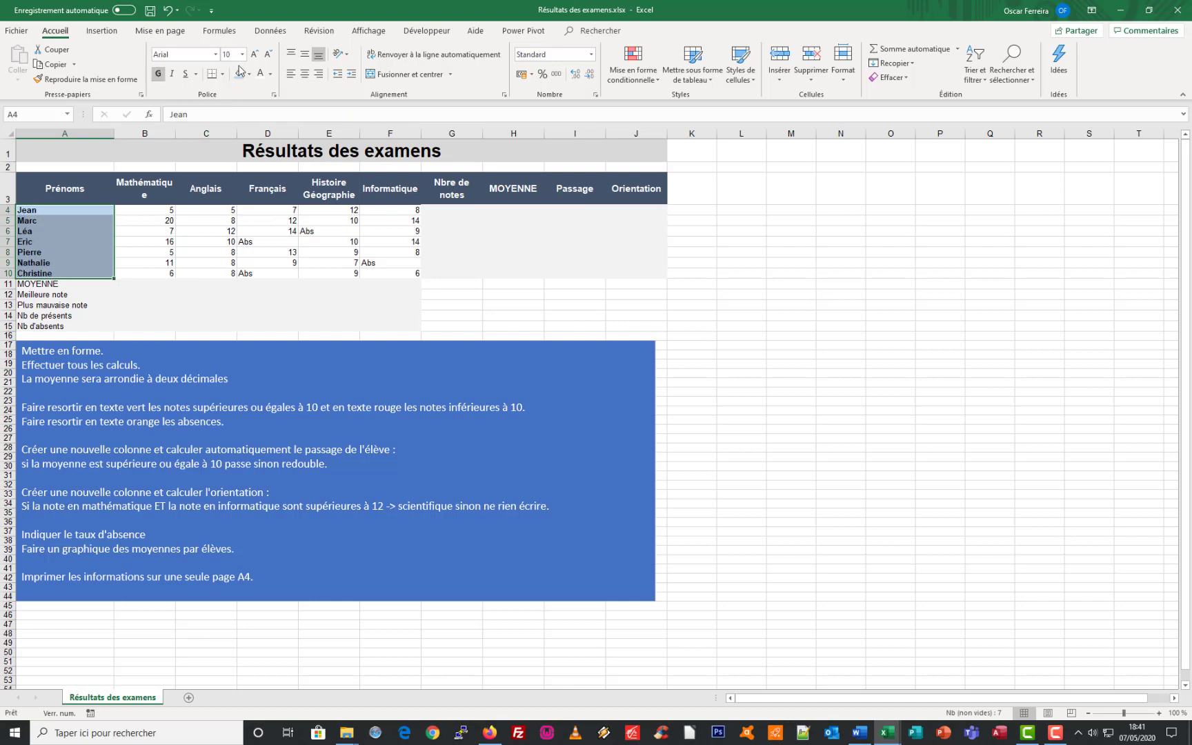
click(253, 56)
click(254, 55)
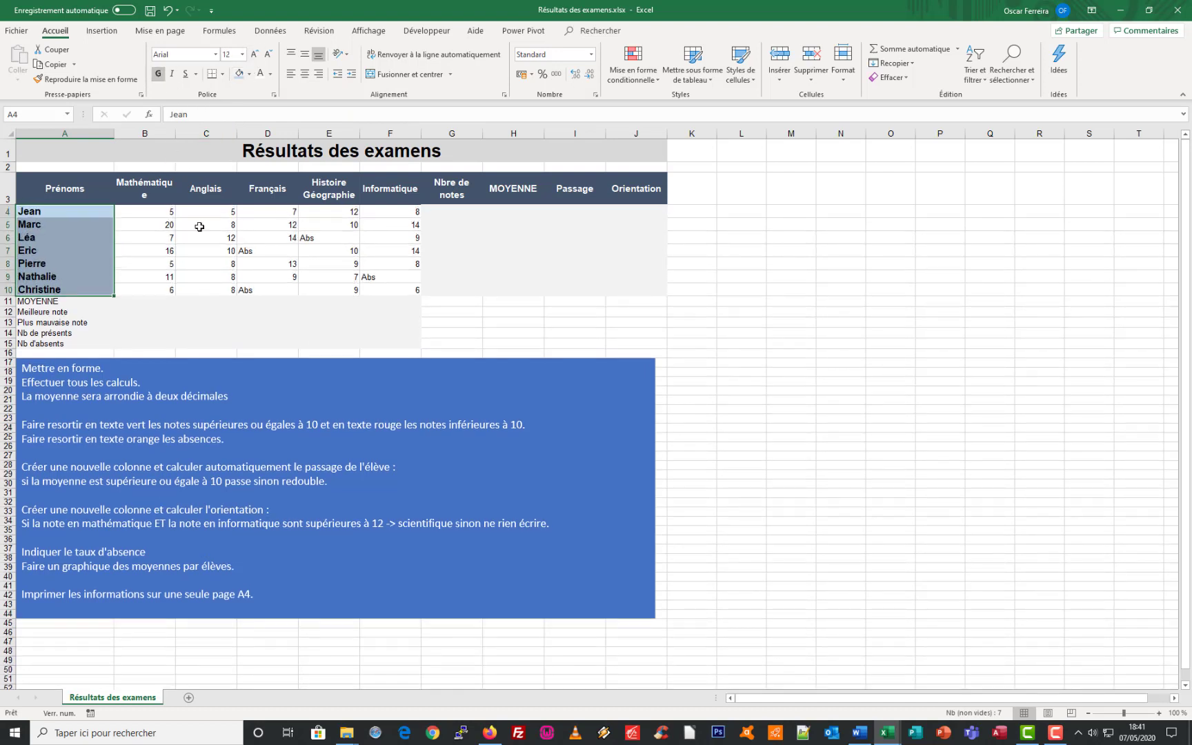
- Increase the height of rows 4 to 15 to one equal value
drag(6, 212, 4, 345)
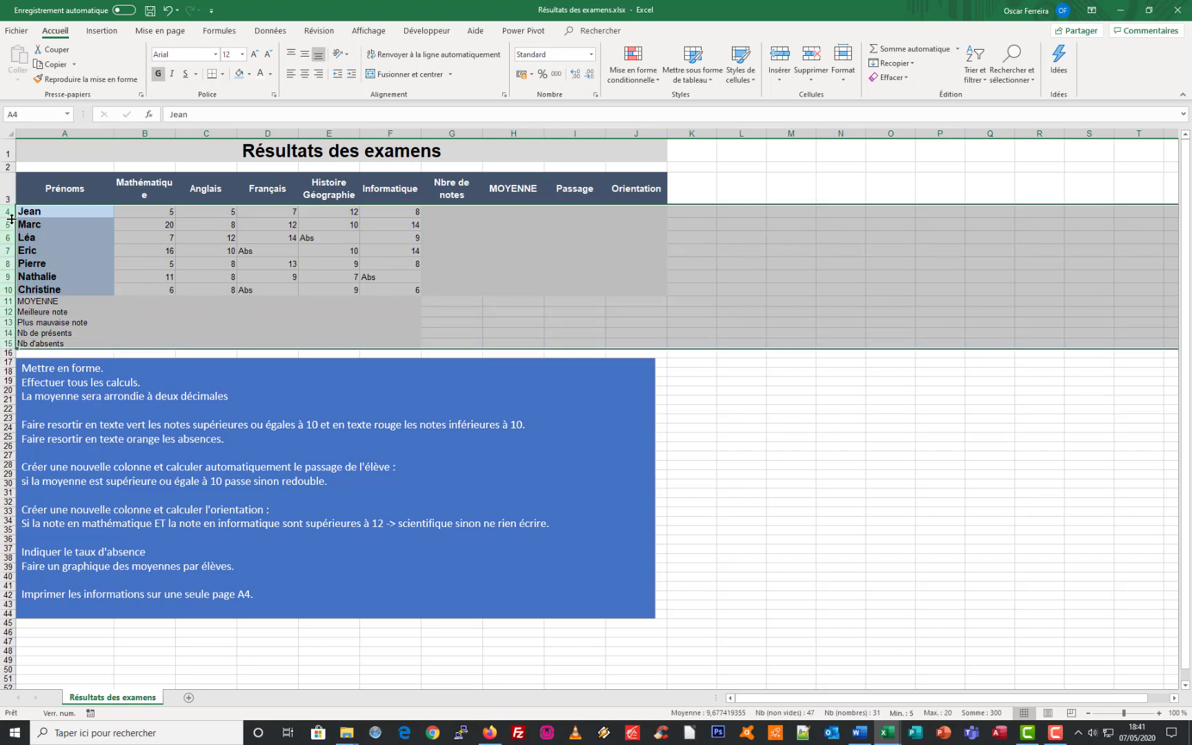
drag(12, 217, 7, 221)
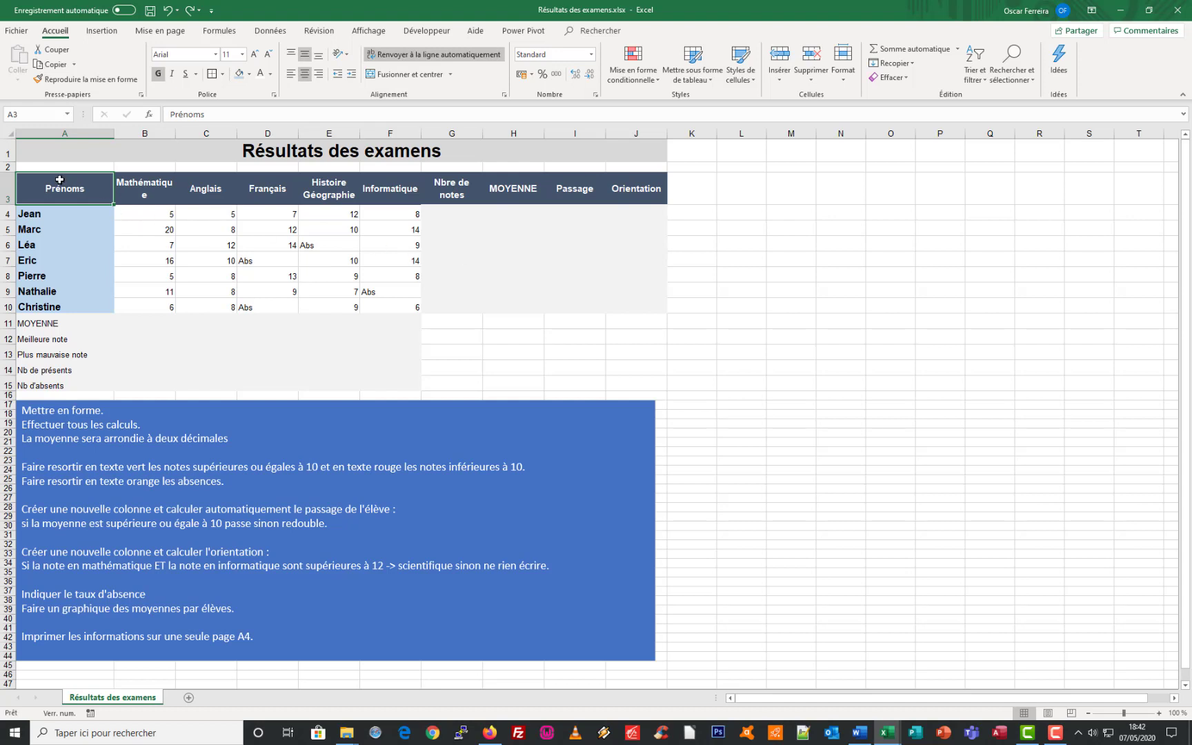
- Add thin dark blue-grey outline and inner vertical borders to the table range A3:F15
drag(59, 180, 395, 383)
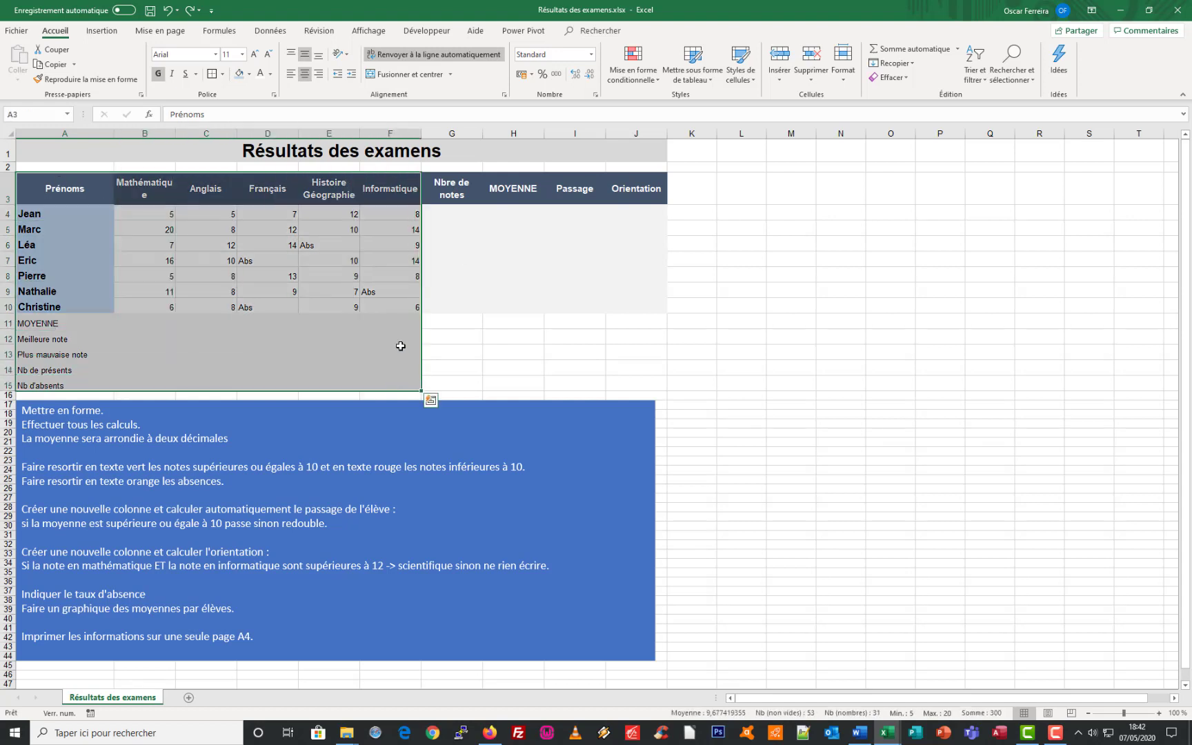
click(222, 74)
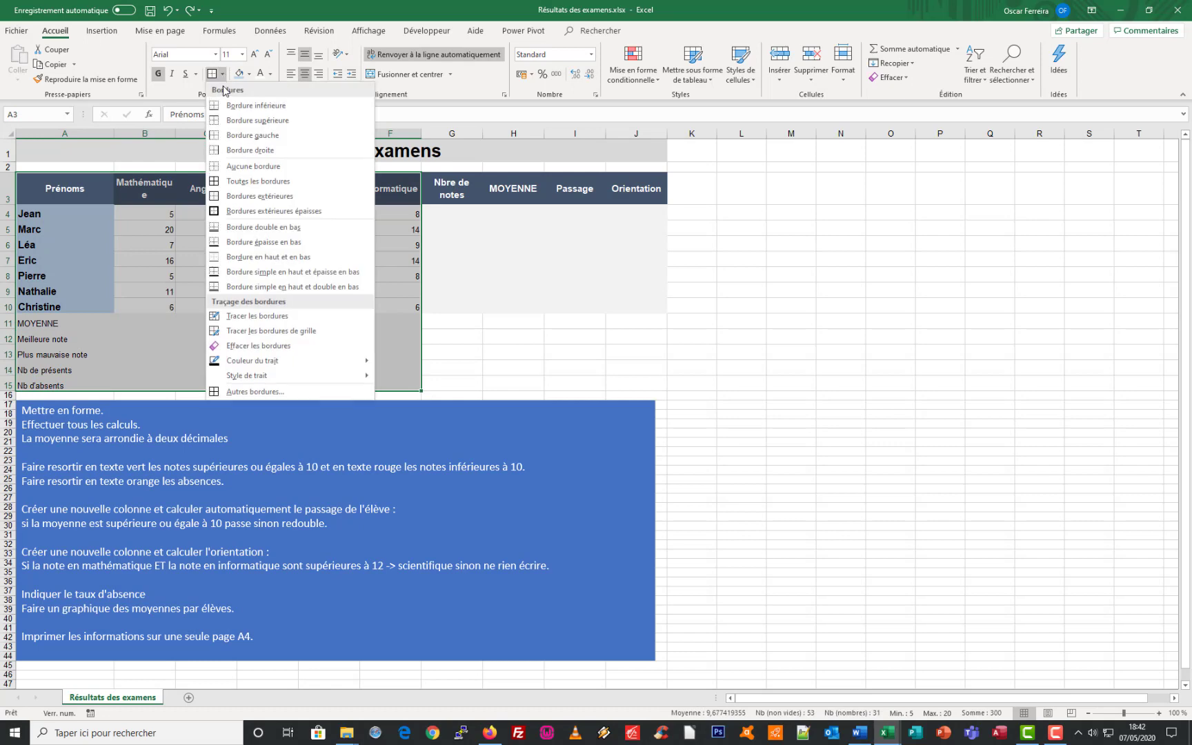
click(256, 391)
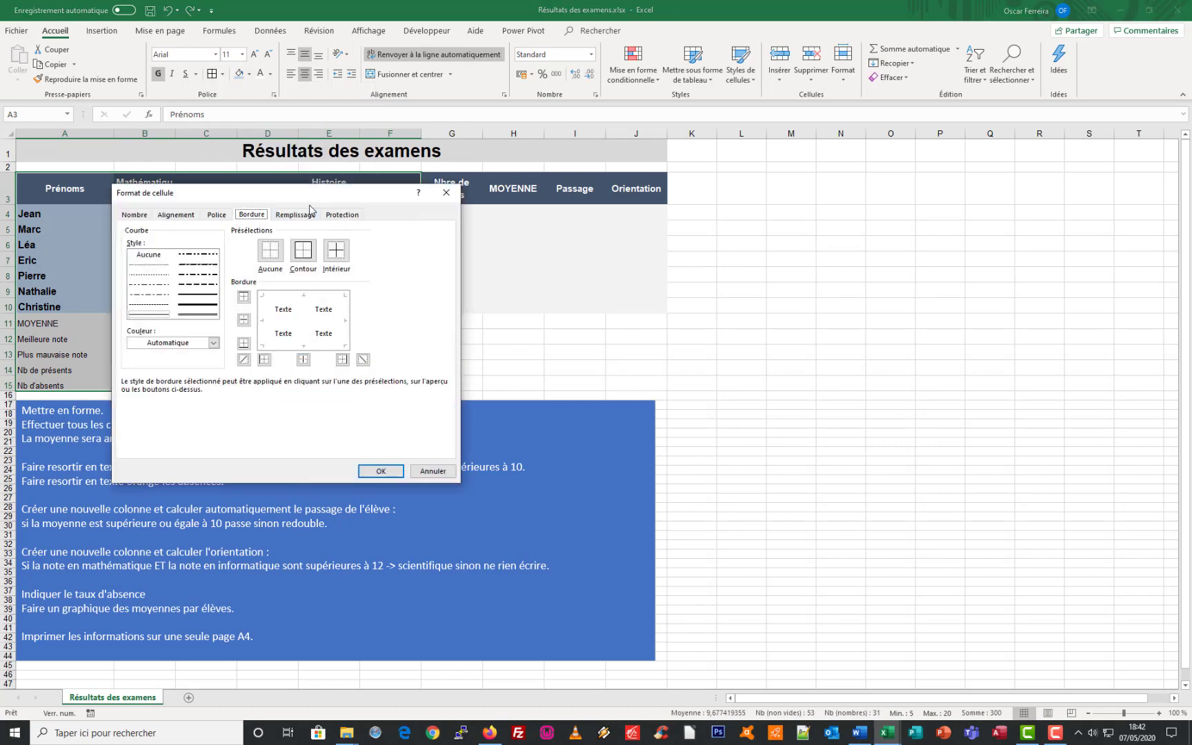
drag(310, 194, 713, 187)
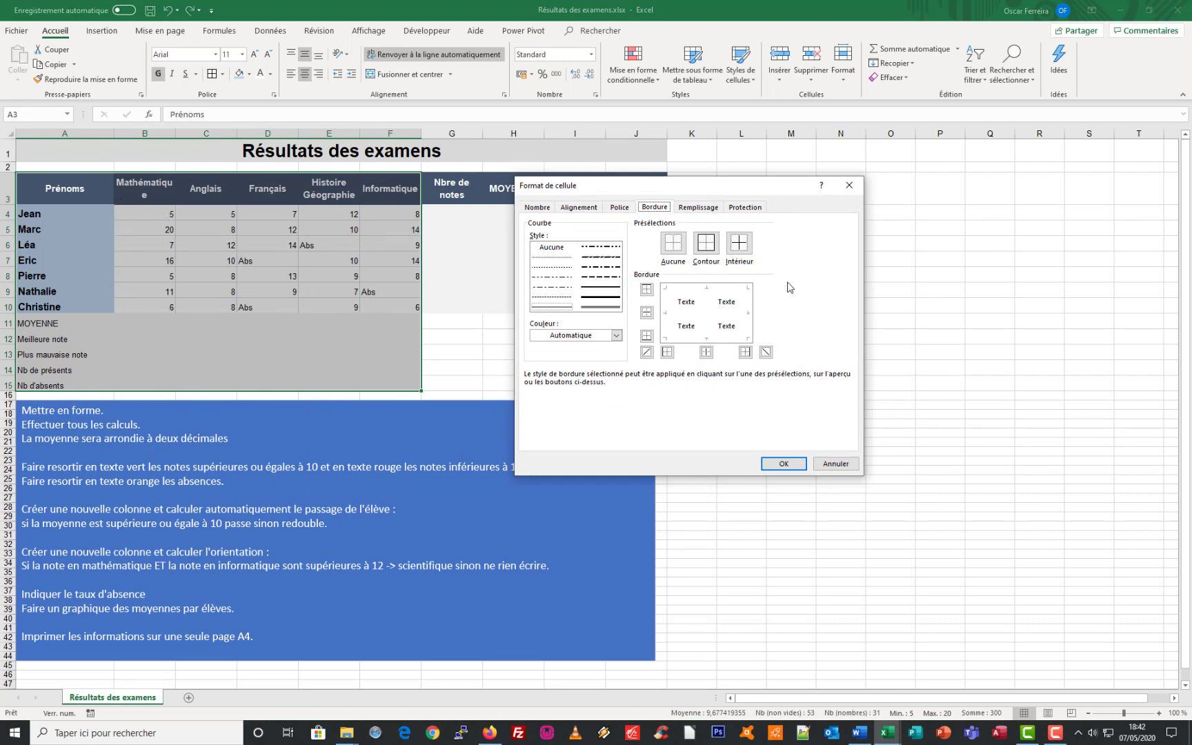
click(616, 335)
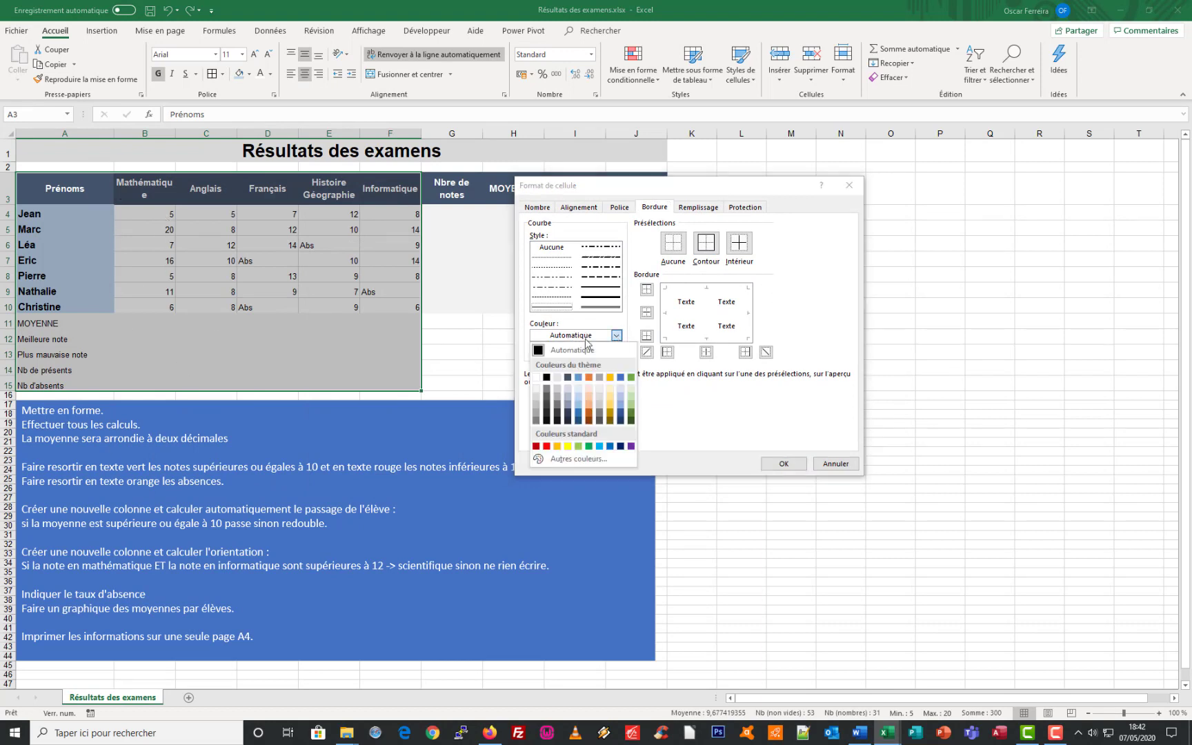
click(569, 378)
click(706, 242)
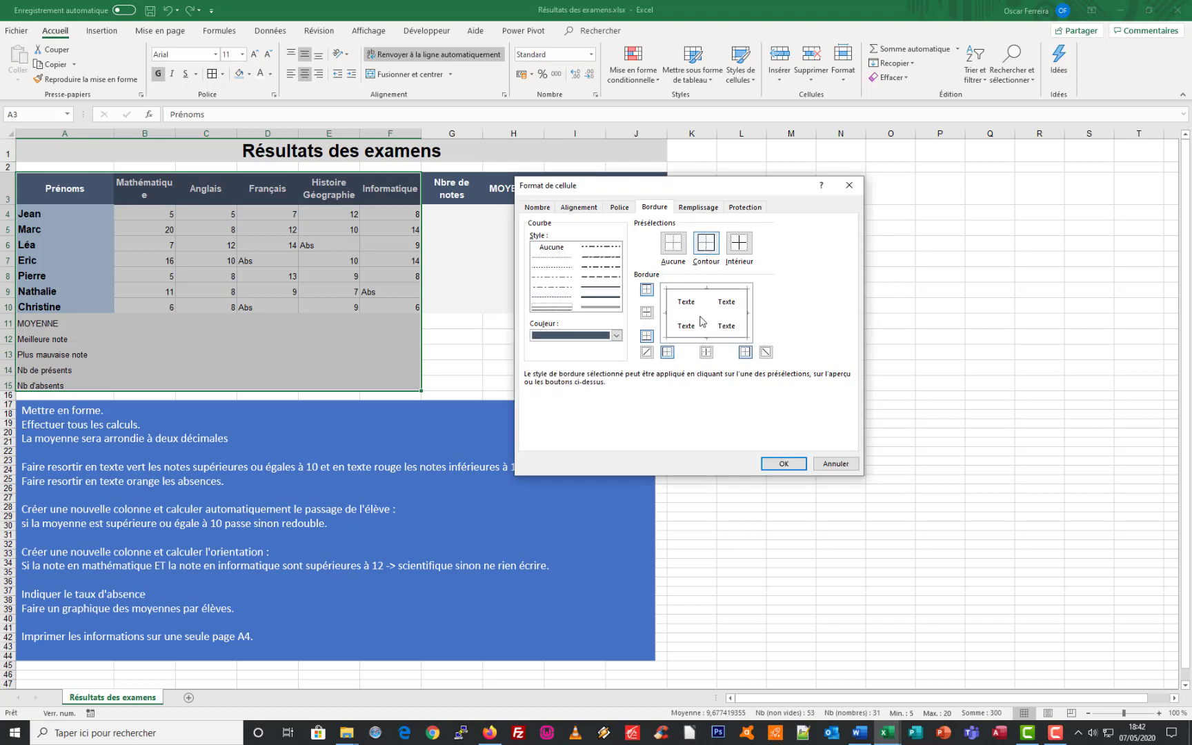
click(703, 318)
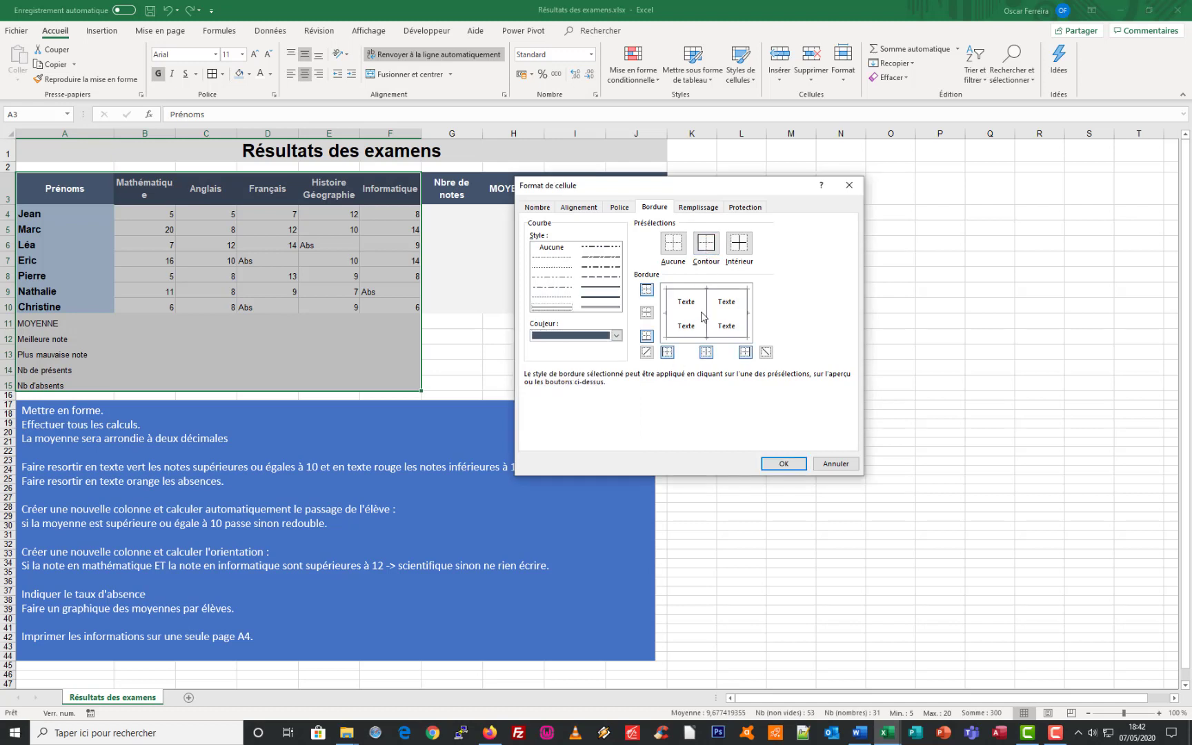
click(778, 465)
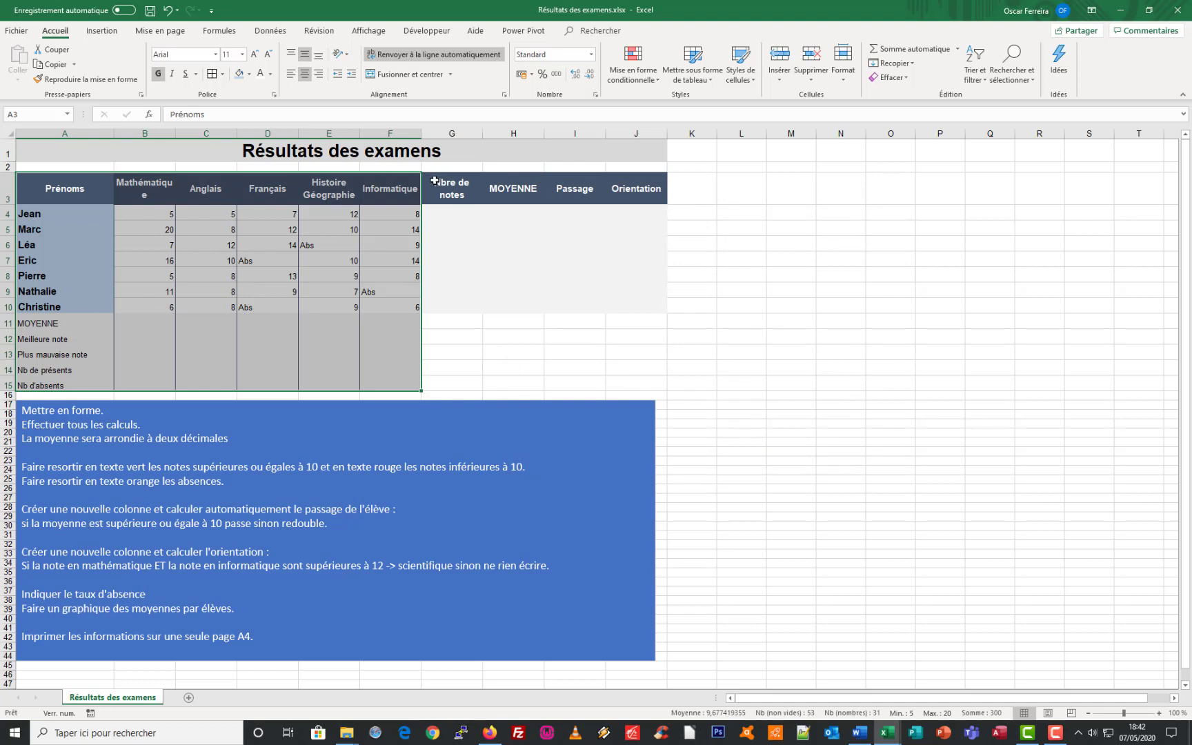
- Apply the same dark blue-grey outline and inner vertical borders to G3:J10
drag(436, 181, 620, 302)
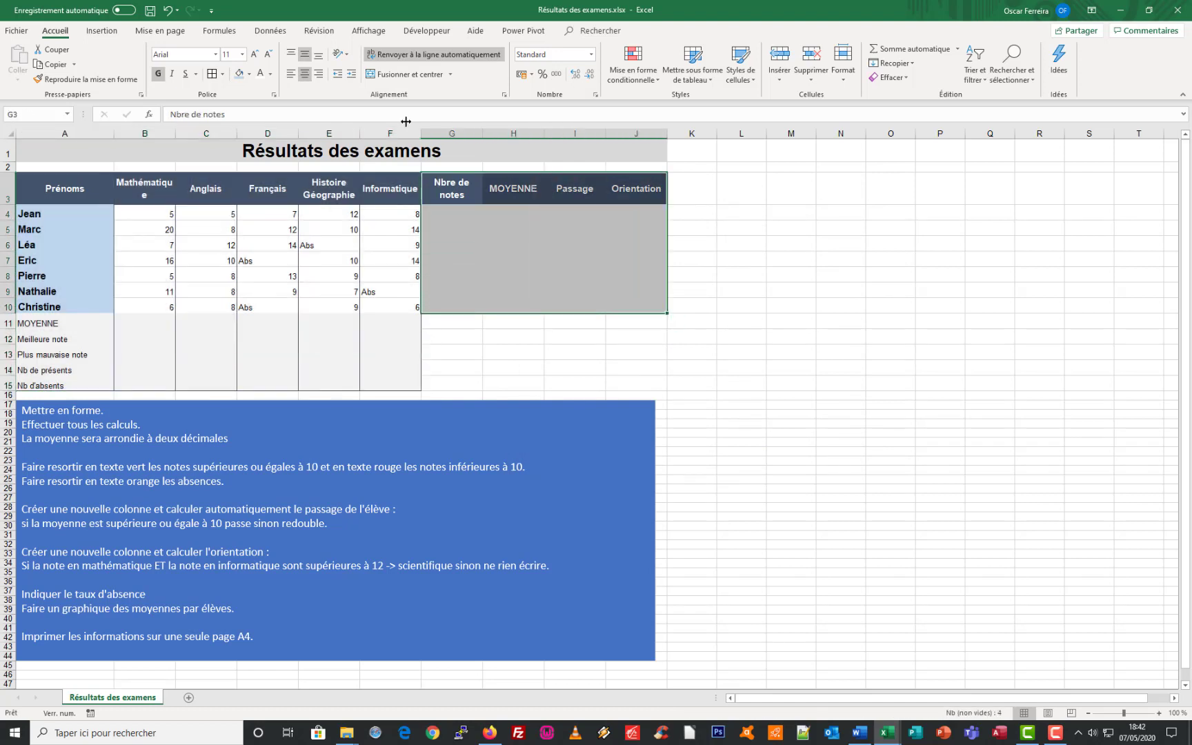
click(224, 74)
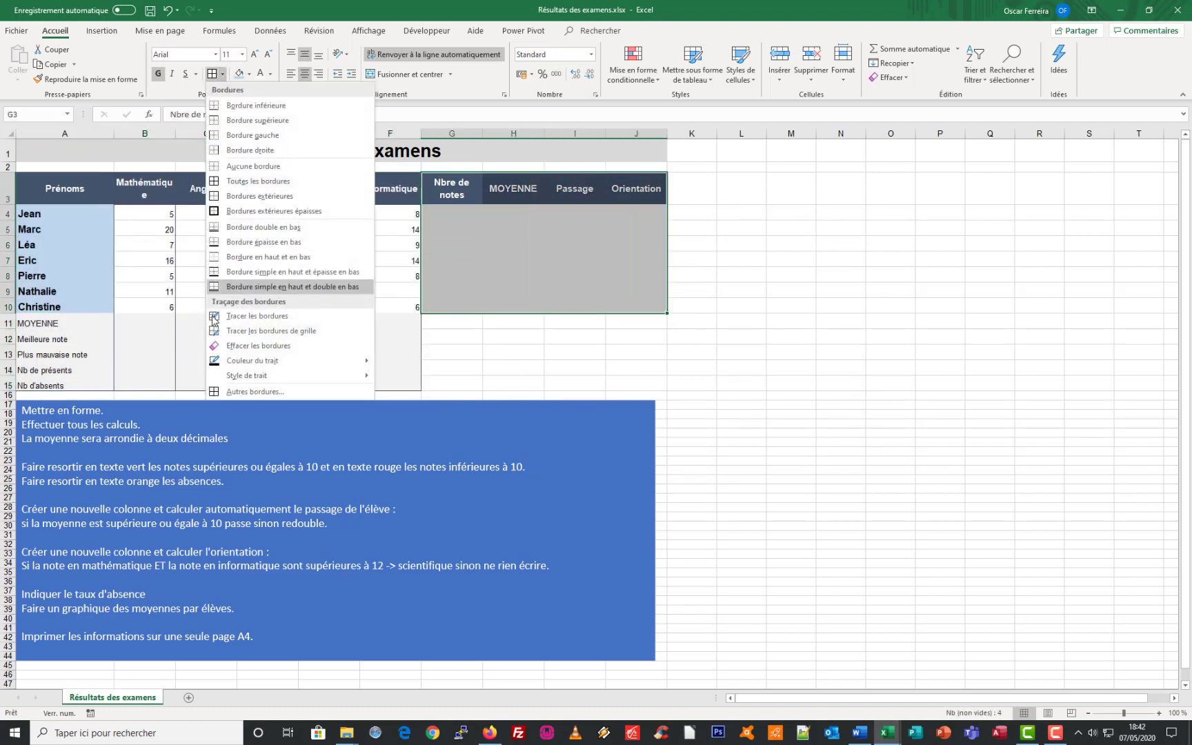
click(246, 395)
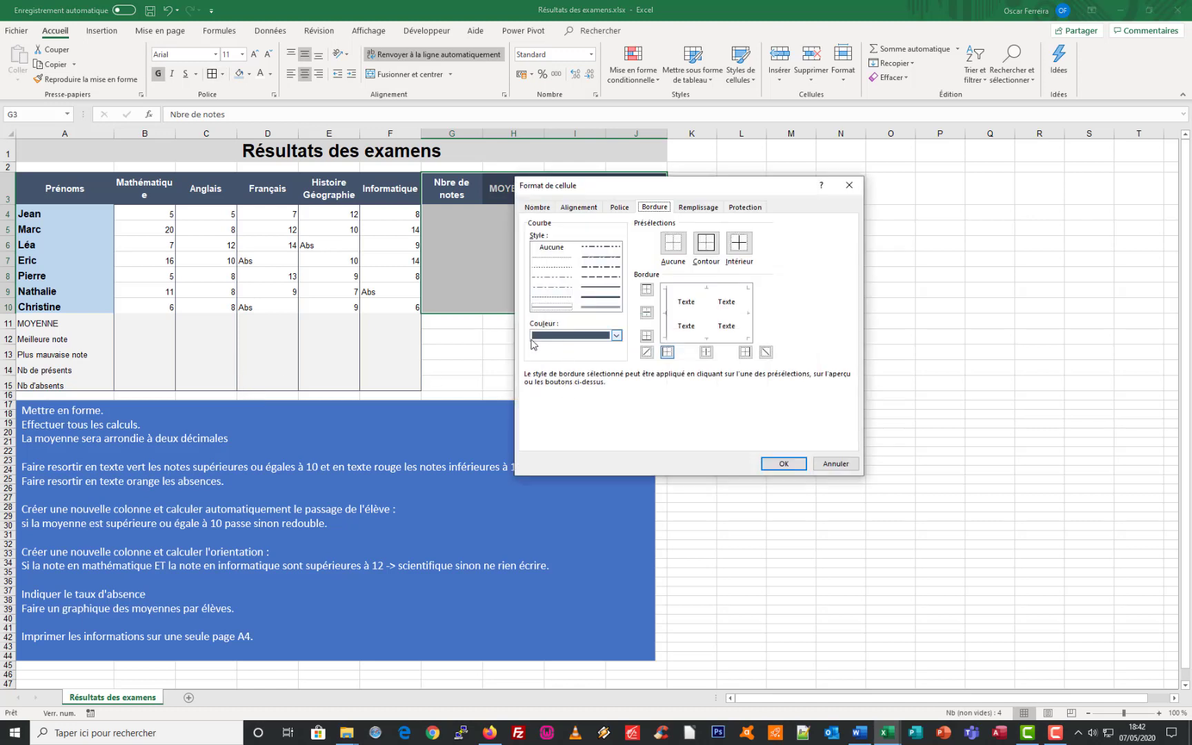
click(707, 247)
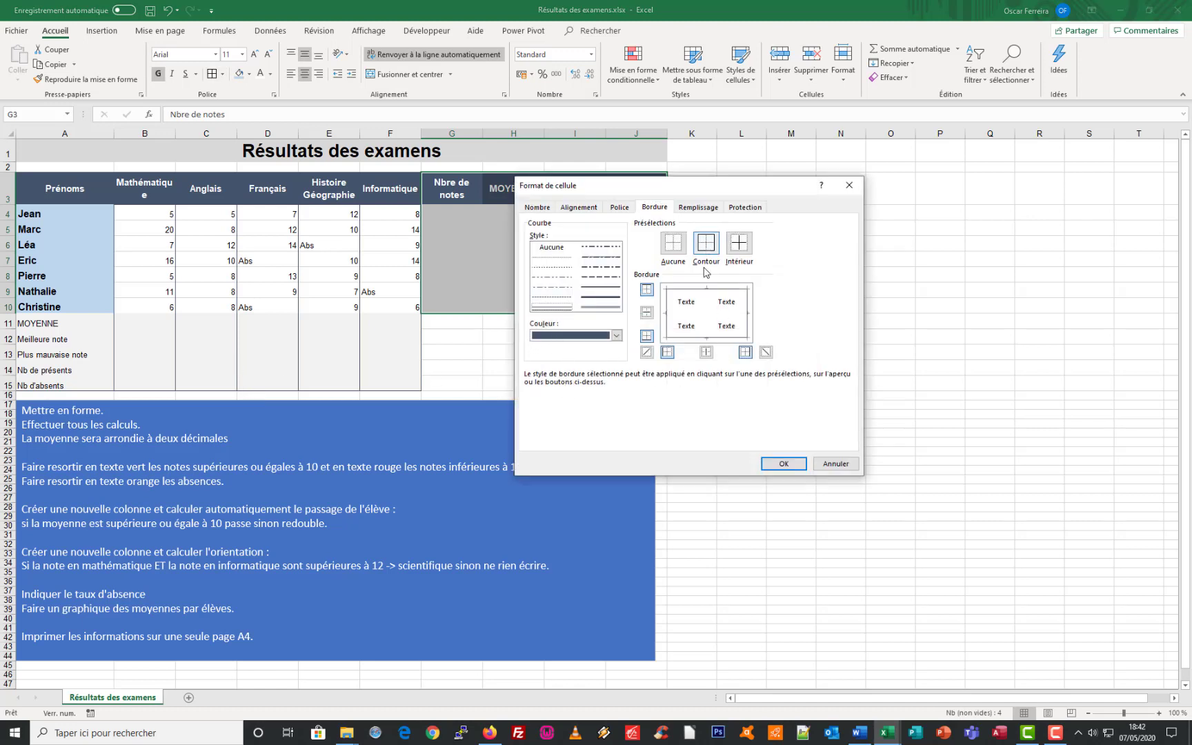
click(707, 312)
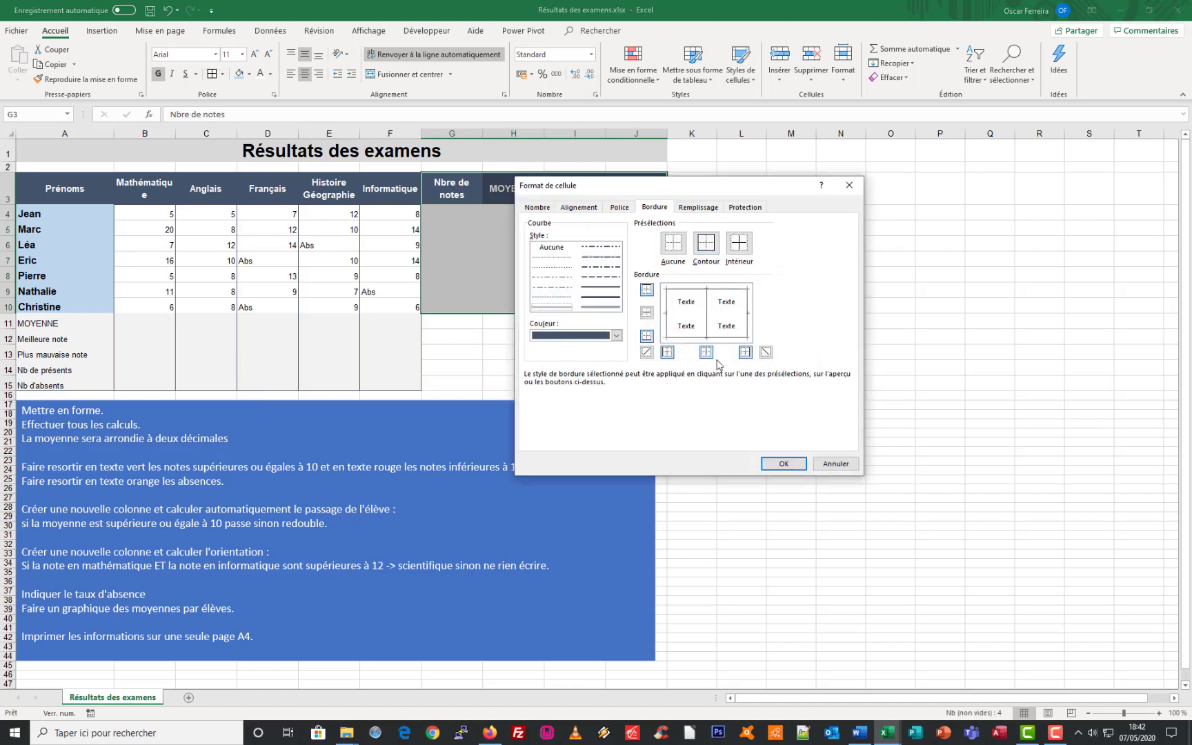
click(783, 467)
click(628, 373)
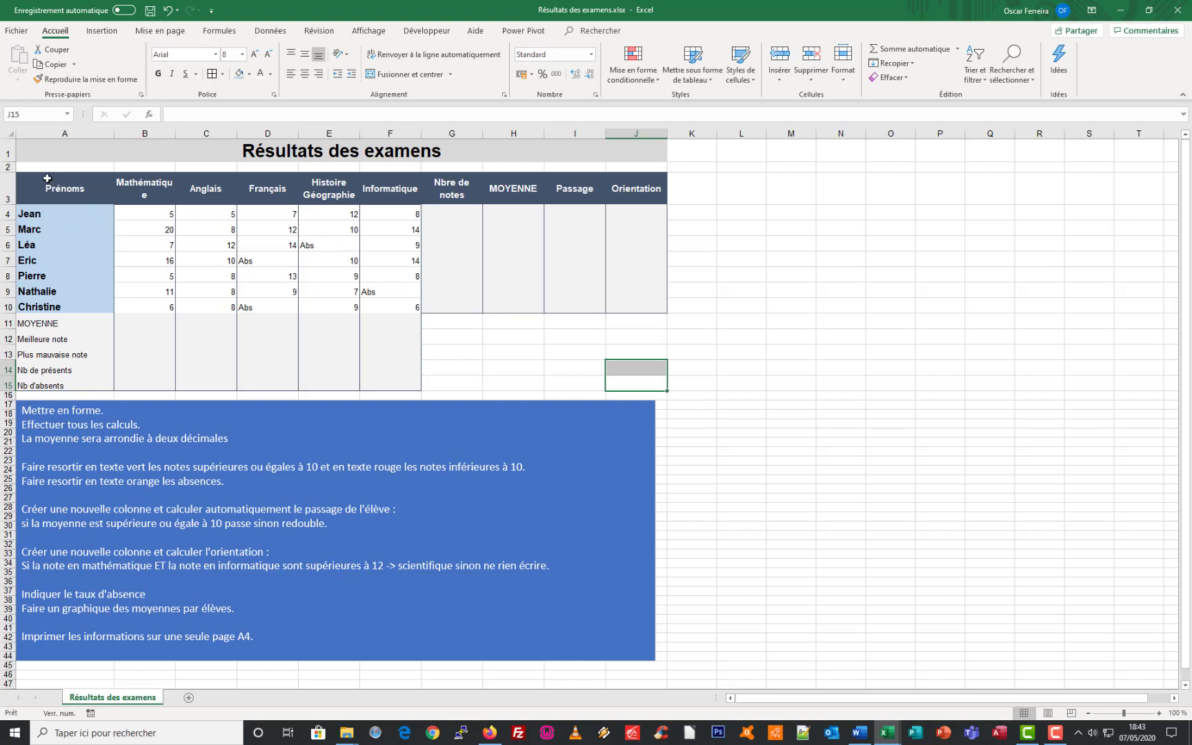
- Add a dark blue-grey outline border around the header row A3:J3
drag(47, 179, 614, 192)
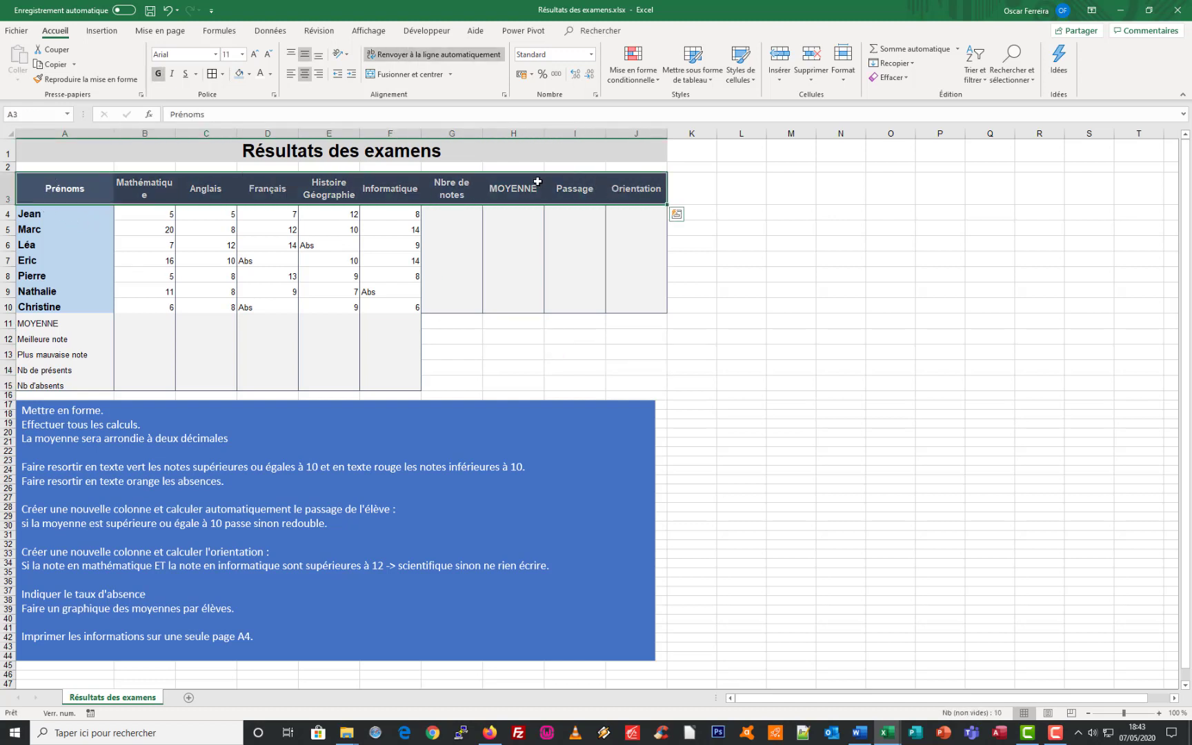
click(222, 74)
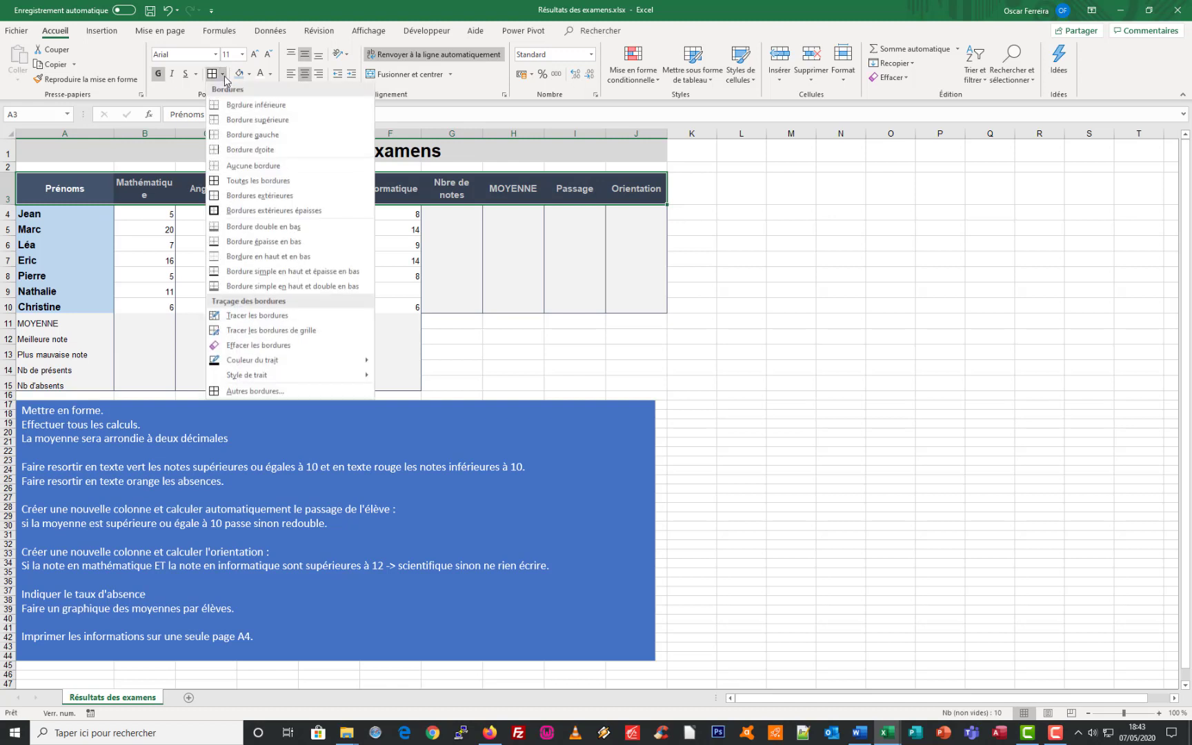
click(264, 392)
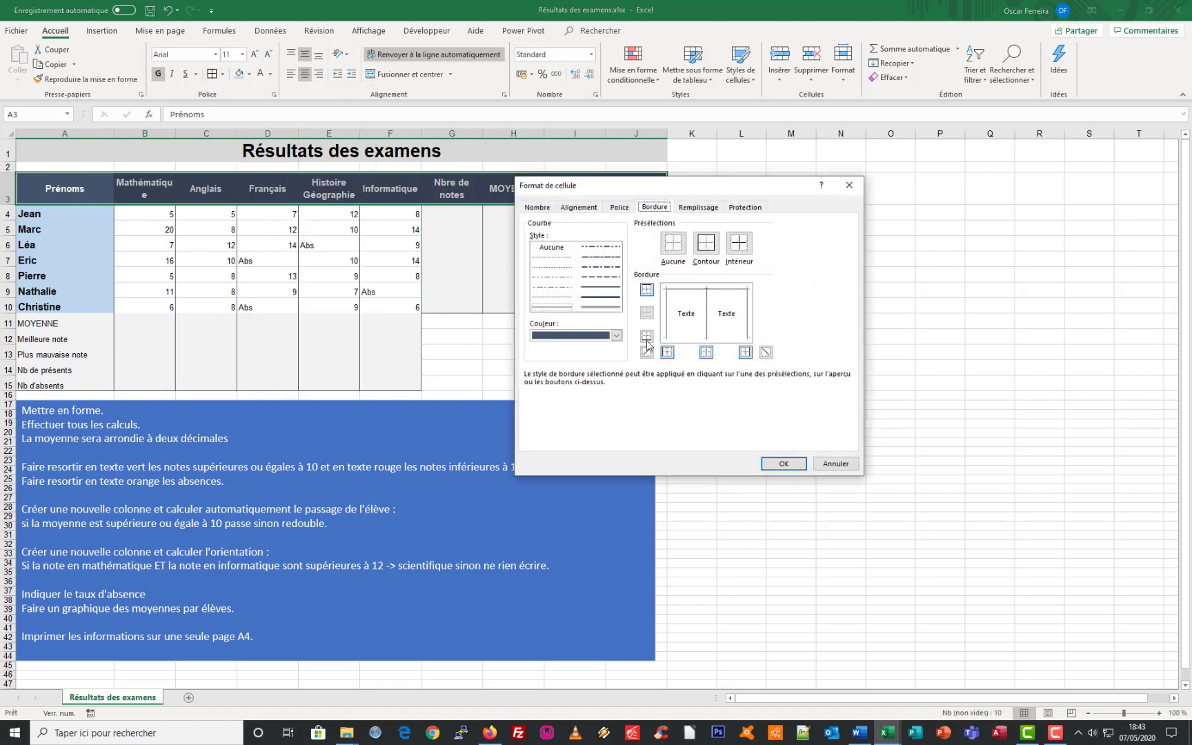
click(705, 242)
click(784, 463)
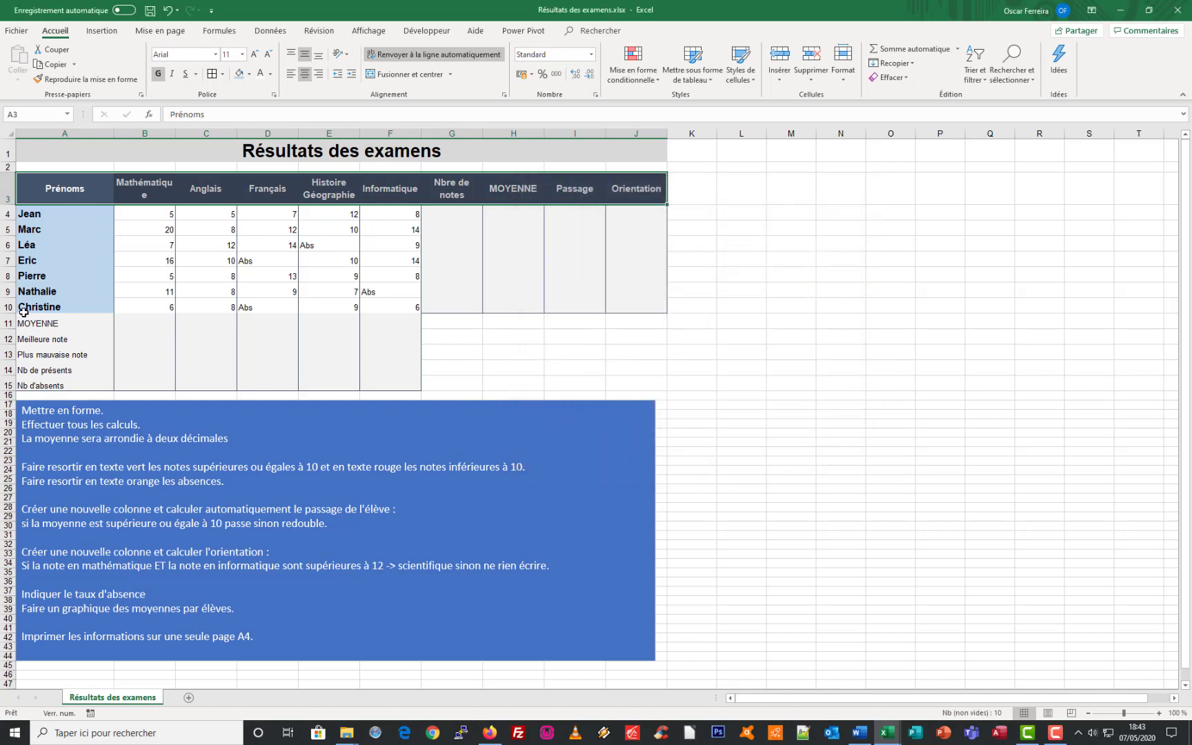
- Add a dark blue-grey top border to the summary rows A11:F15
drag(24, 323, 397, 378)
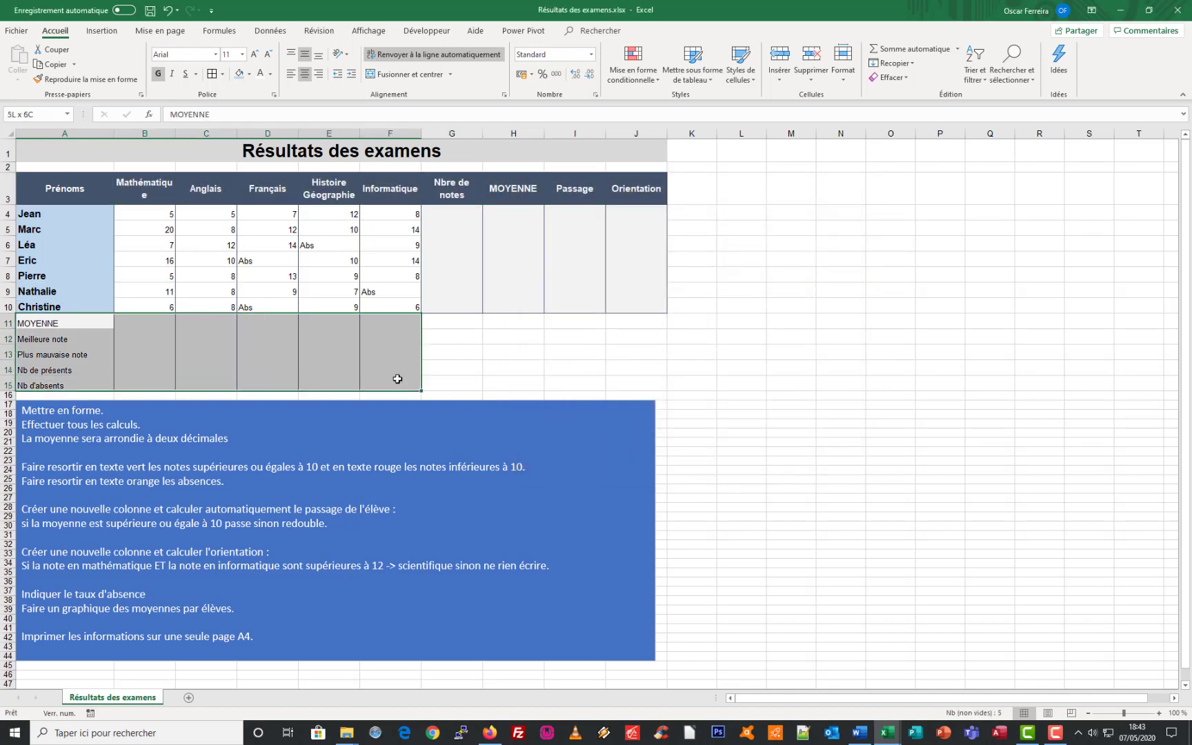
click(223, 76)
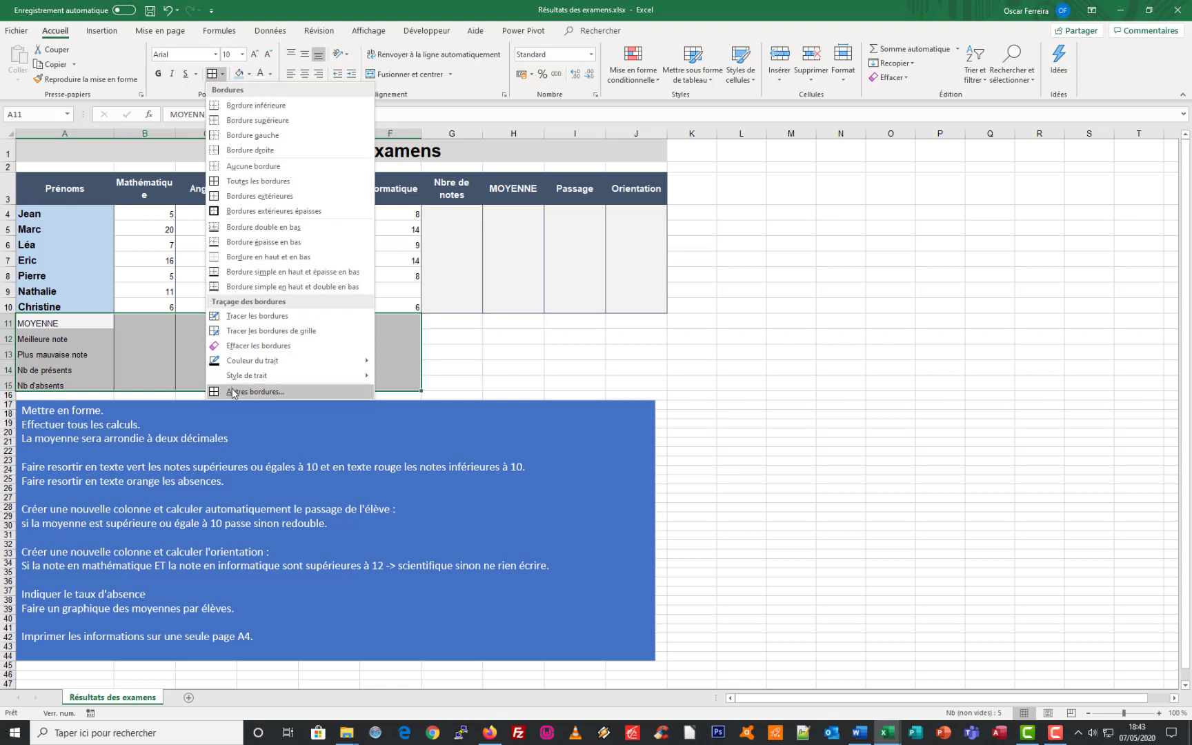
click(255, 392)
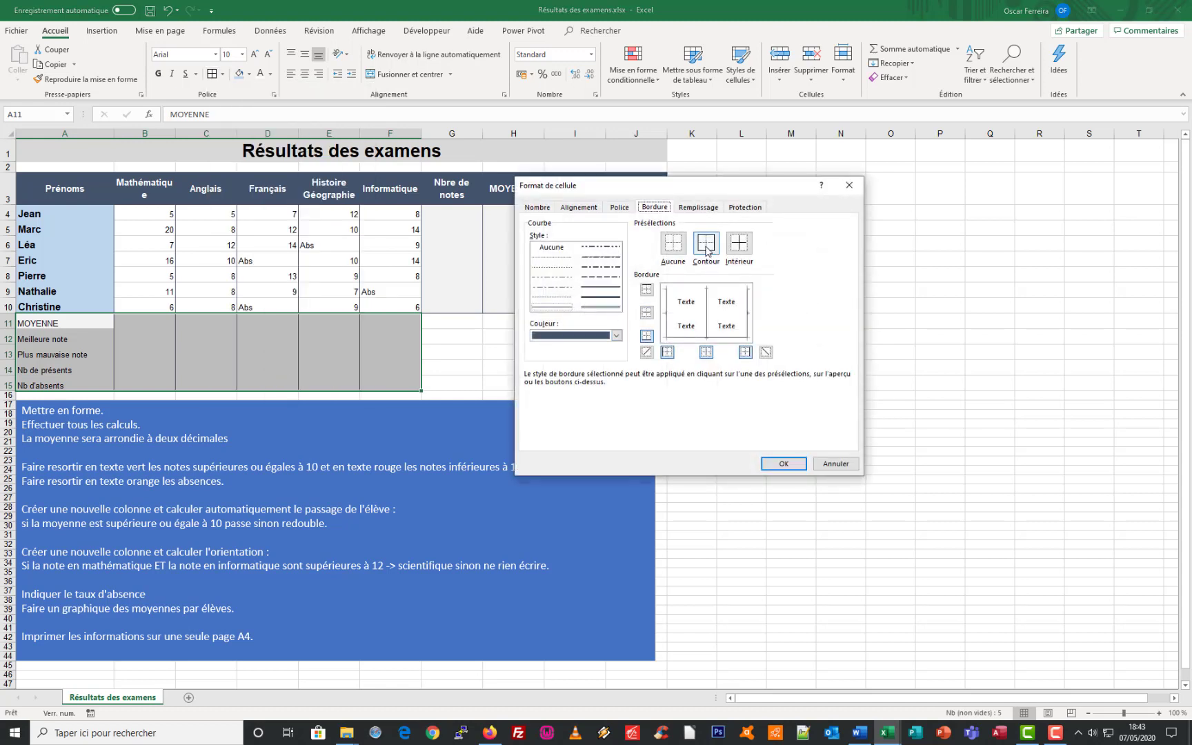
click(710, 288)
click(782, 463)
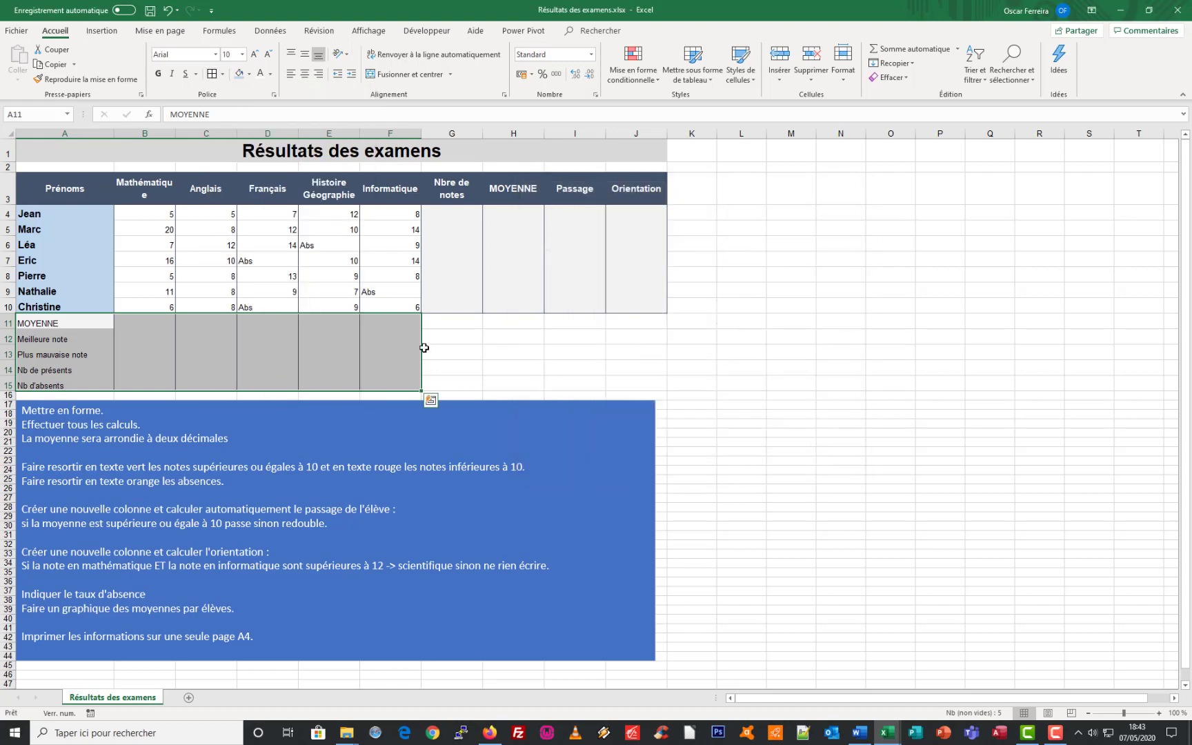
click(456, 337)
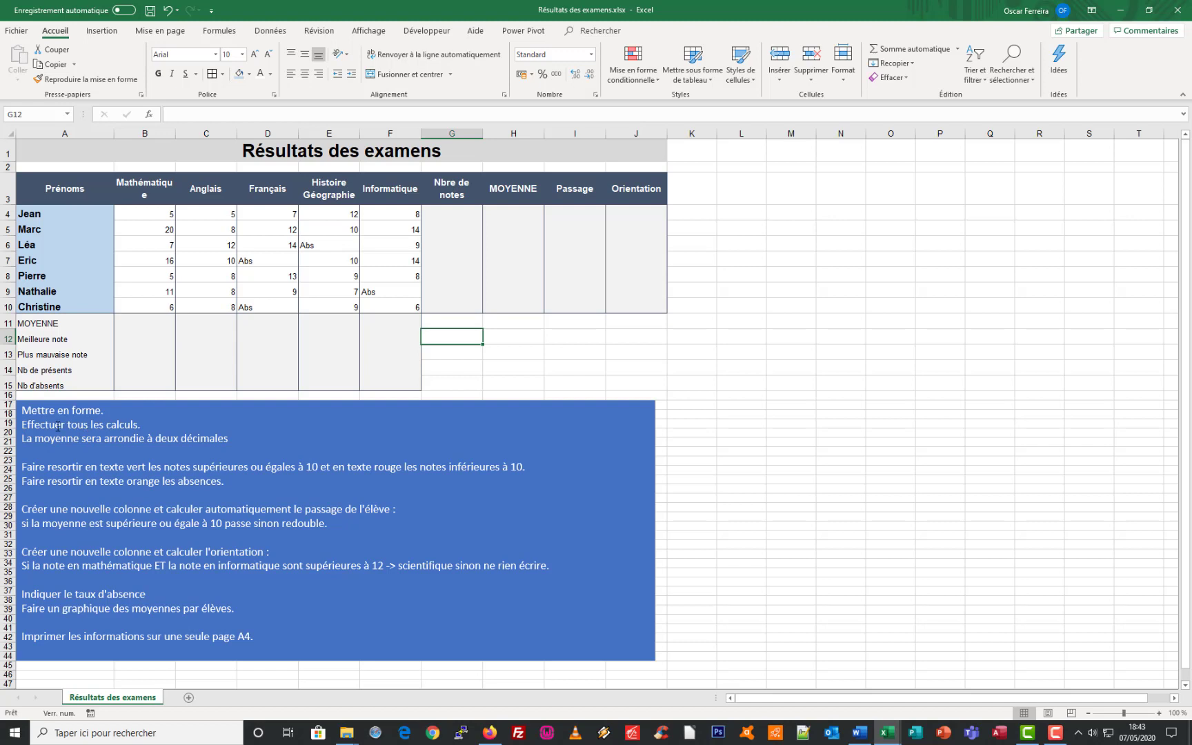
- Calculate the mathematics average in B11 with the formula =MOYENNE(B4:B10)
click(151, 320)
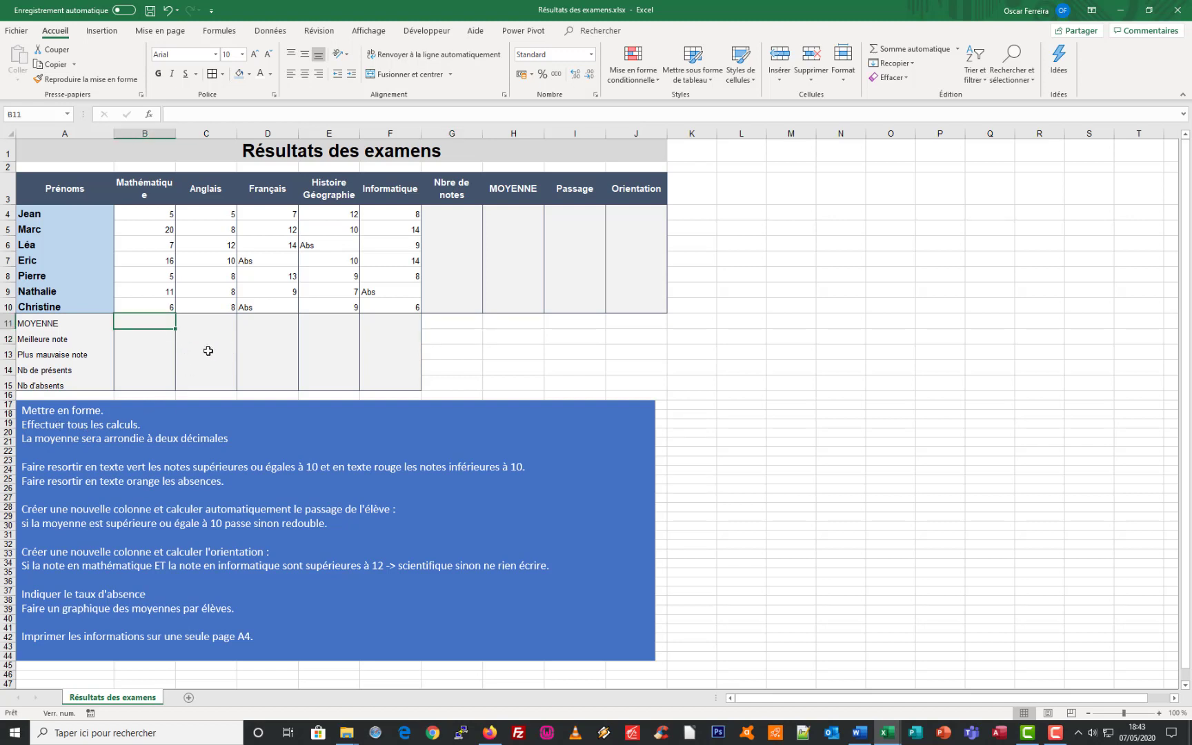
text(=moye)
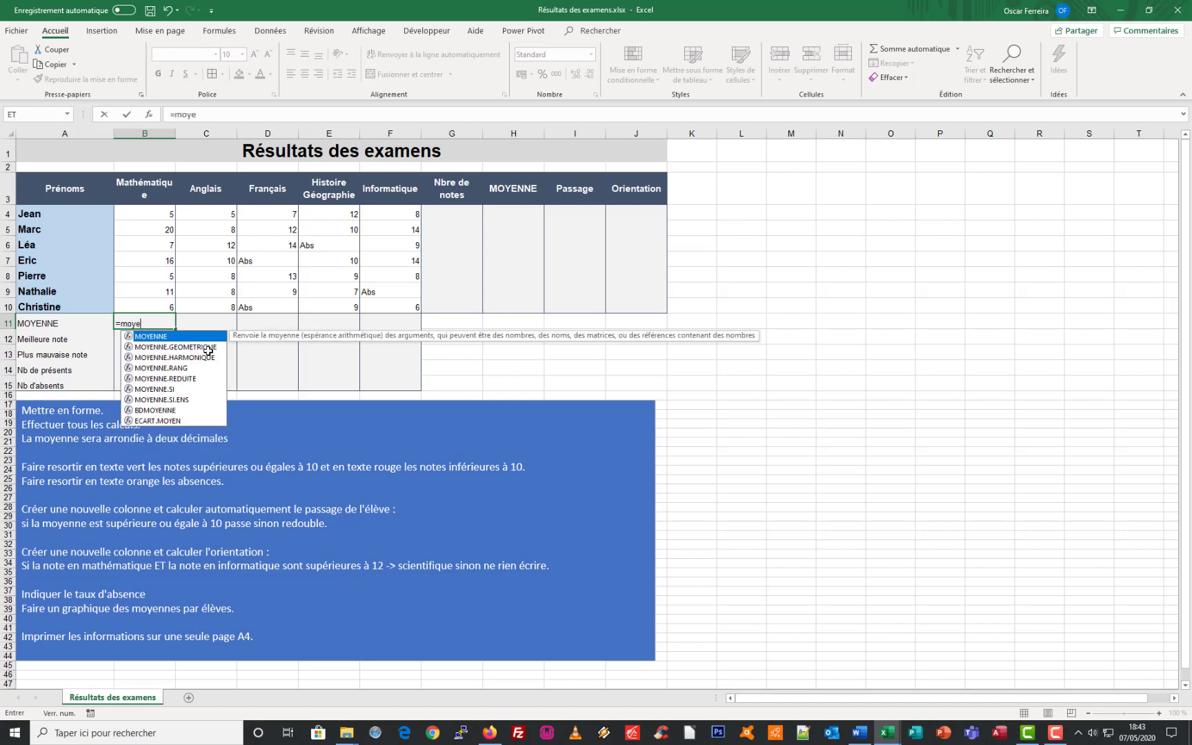
double_click(153, 337)
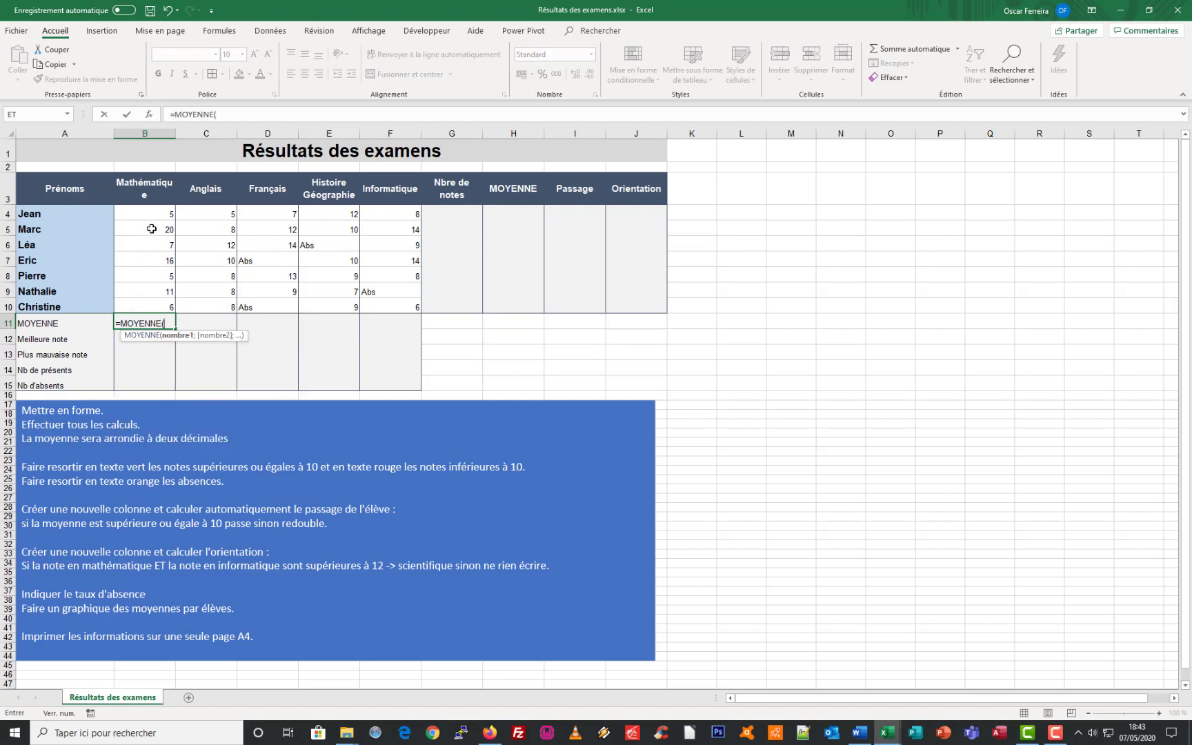
drag(154, 213, 160, 304)
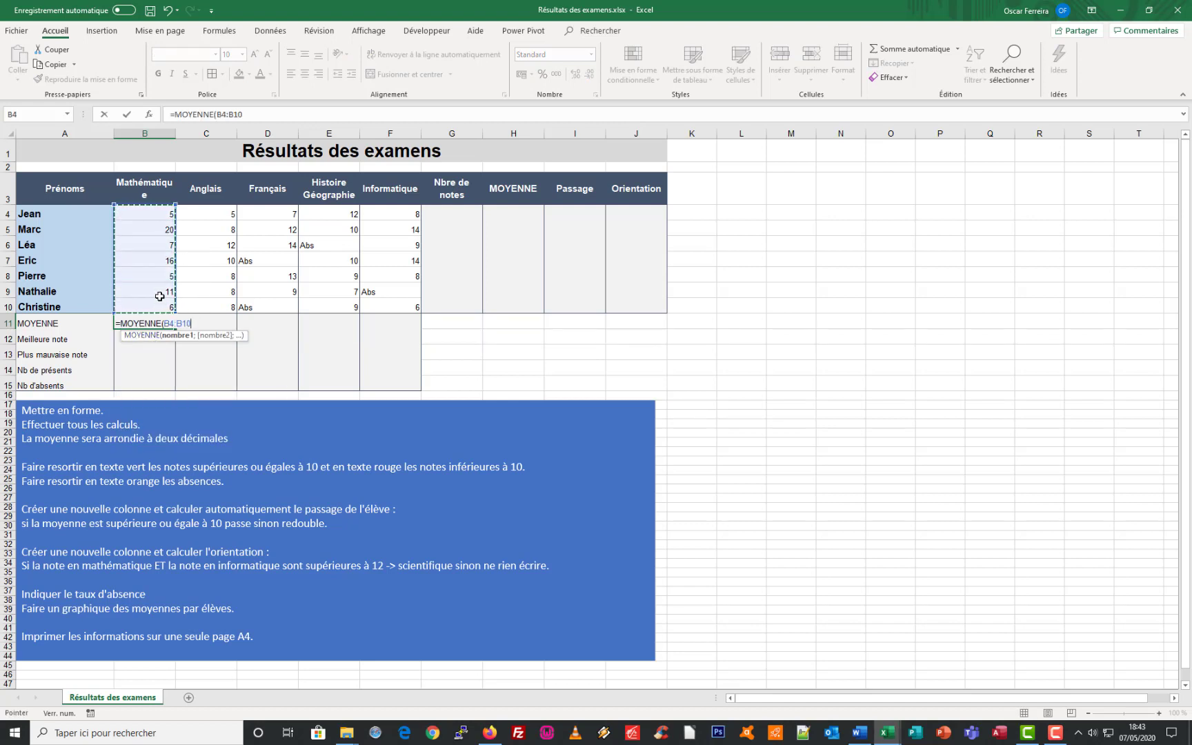
key(Return)
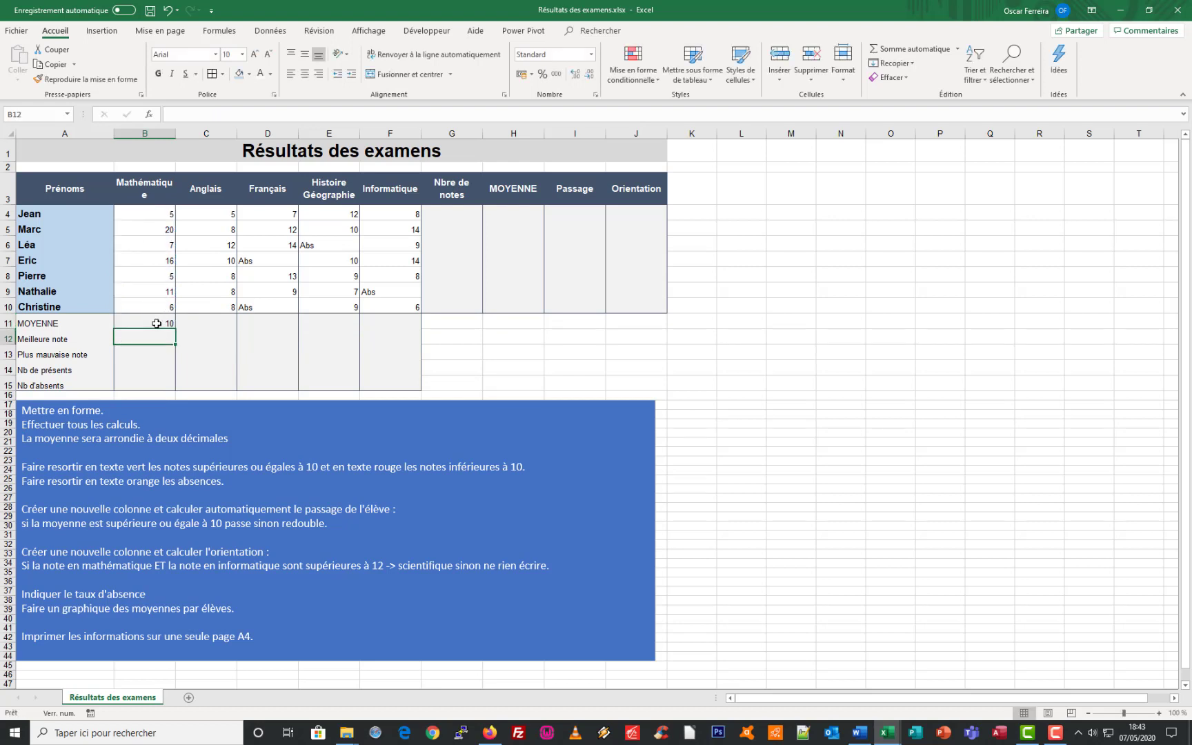
- Copy the average formula from B11 across to F11 and clear the averages in B11:F11
click(156, 323)
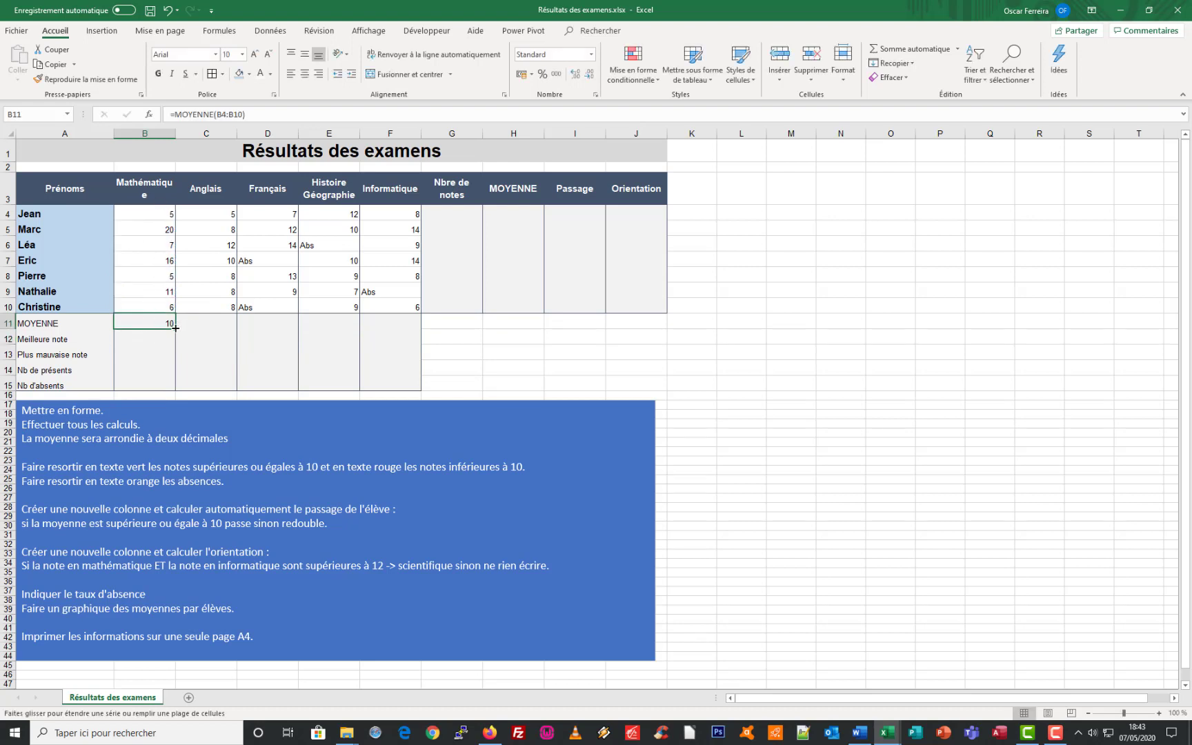
drag(175, 329, 406, 336)
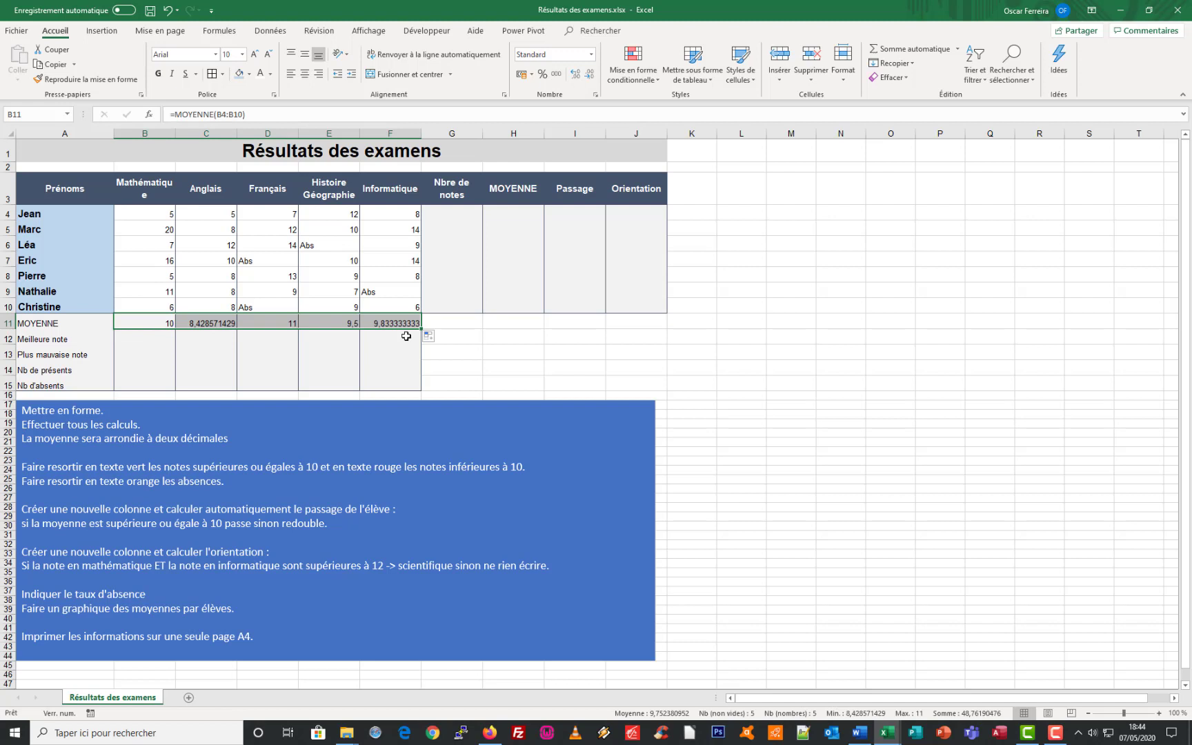
key(Delete)
- Calculate all five subject averages in B11:F11 at once from the marks in B4:F10 with the automatic Moyenne function
drag(150, 214, 372, 322)
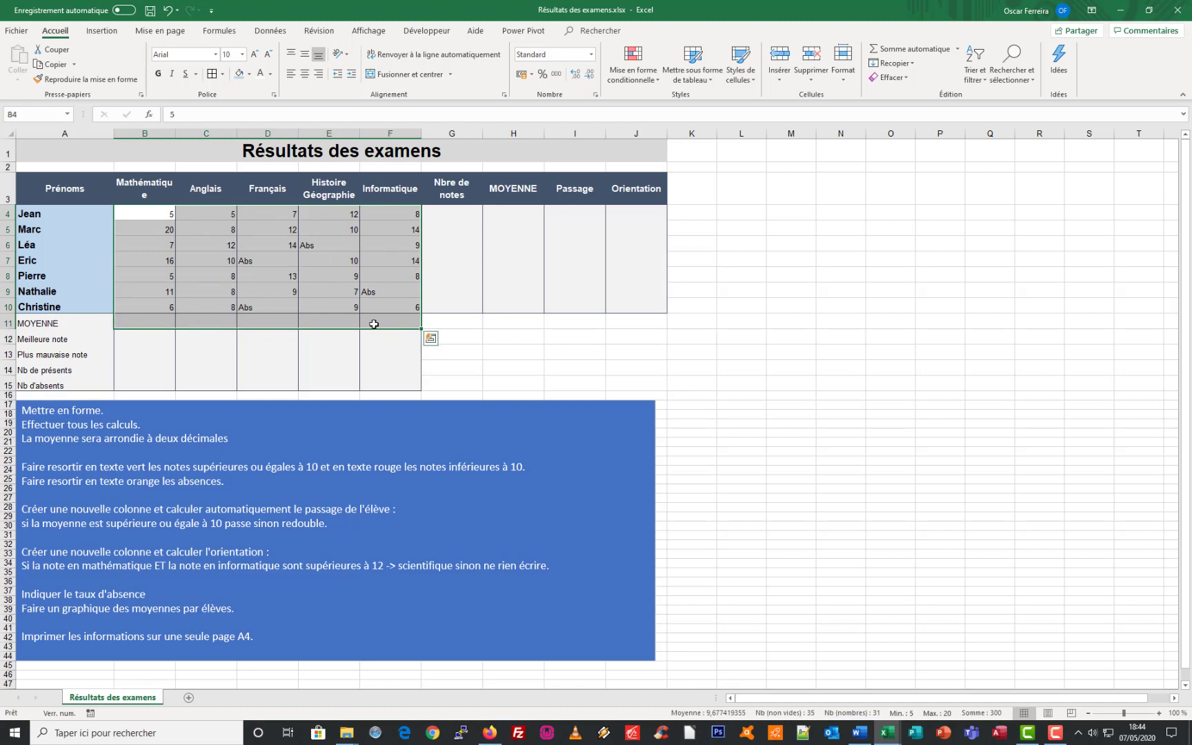
click(956, 49)
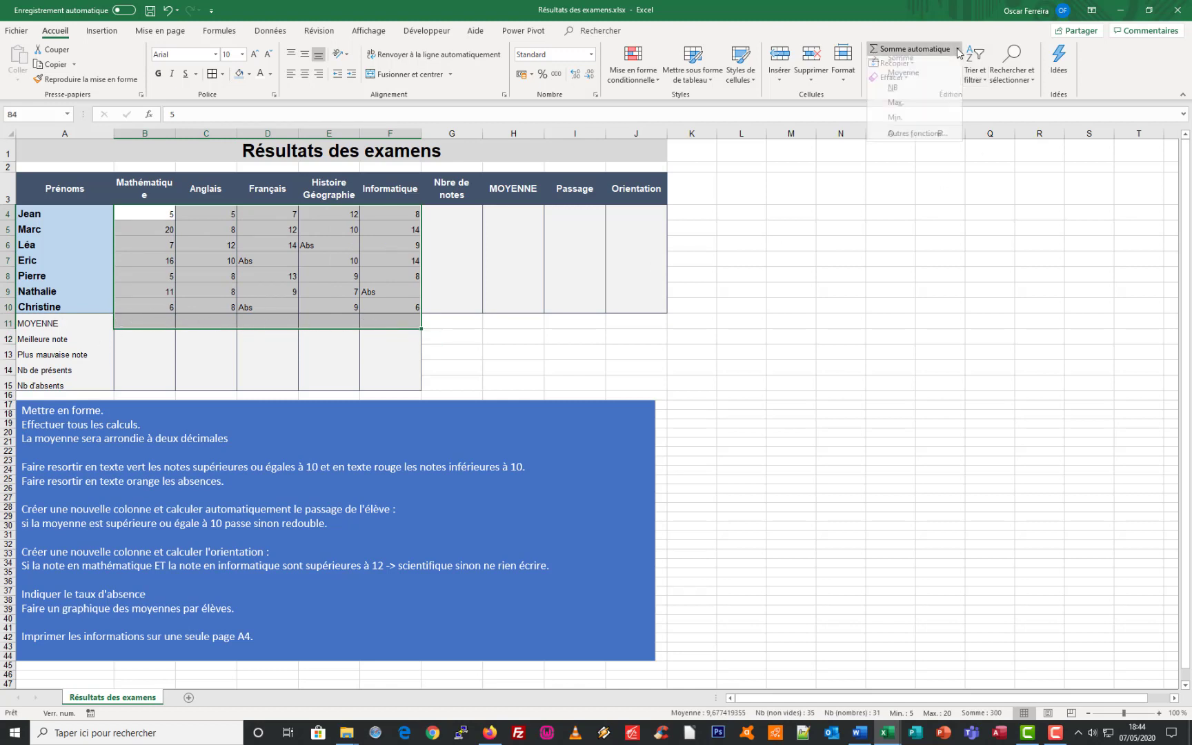
click(903, 80)
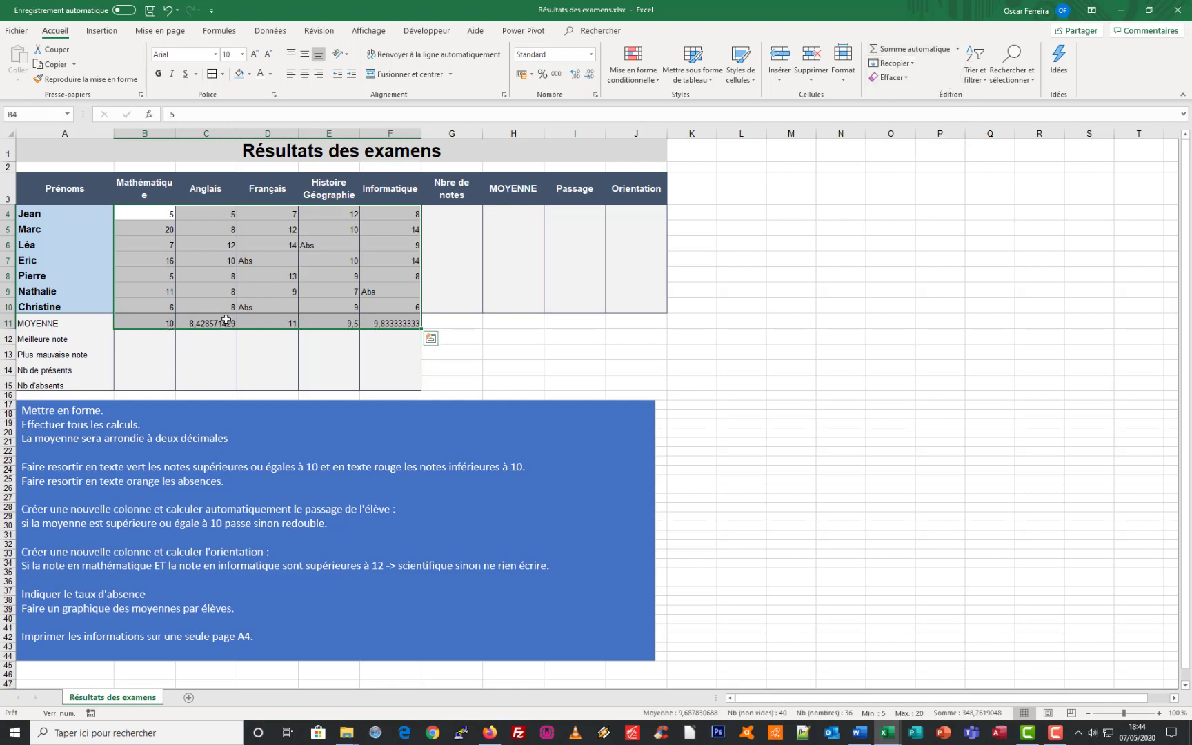
- Calculate the best mathematics mark in B12 with the formula =MAX(B4:B10)
click(123, 338)
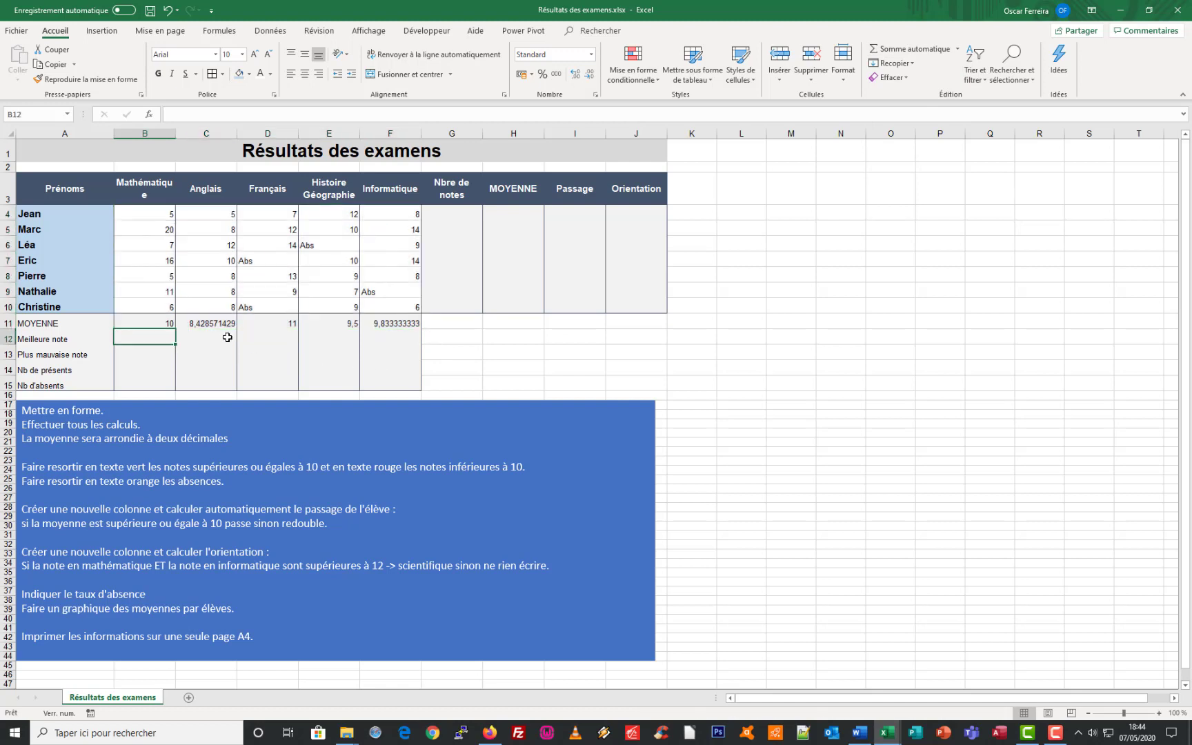
text(=)
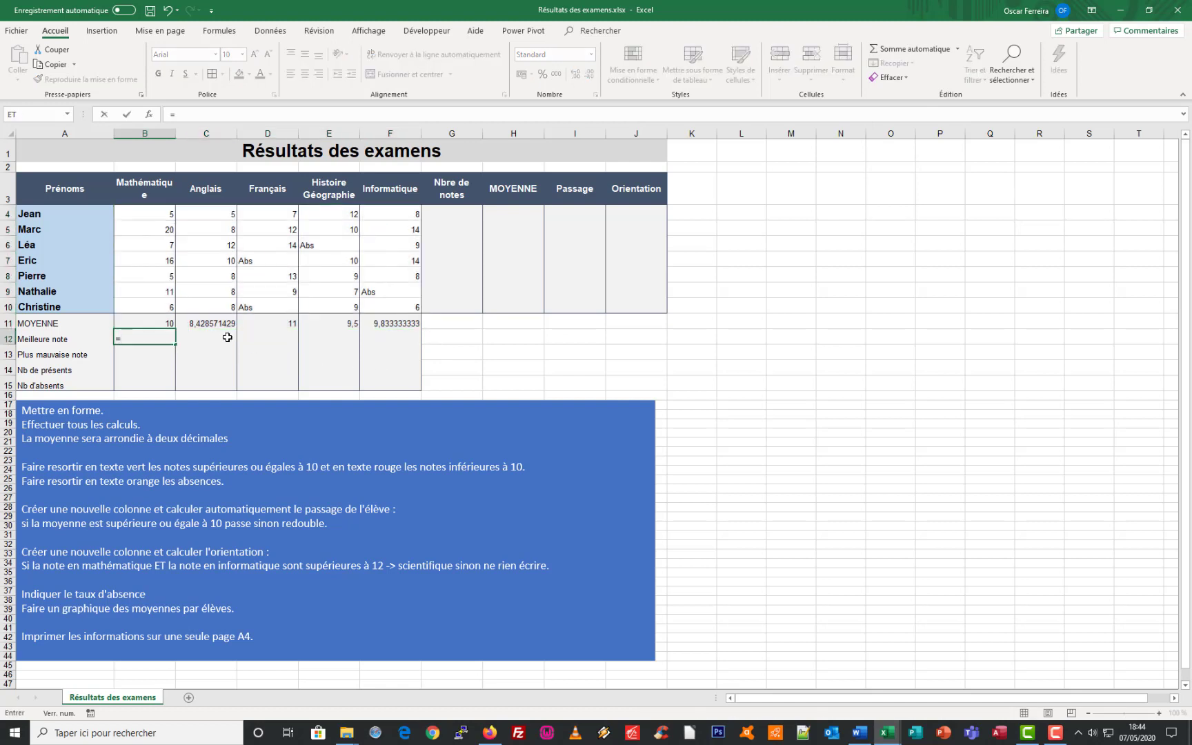
text(max)
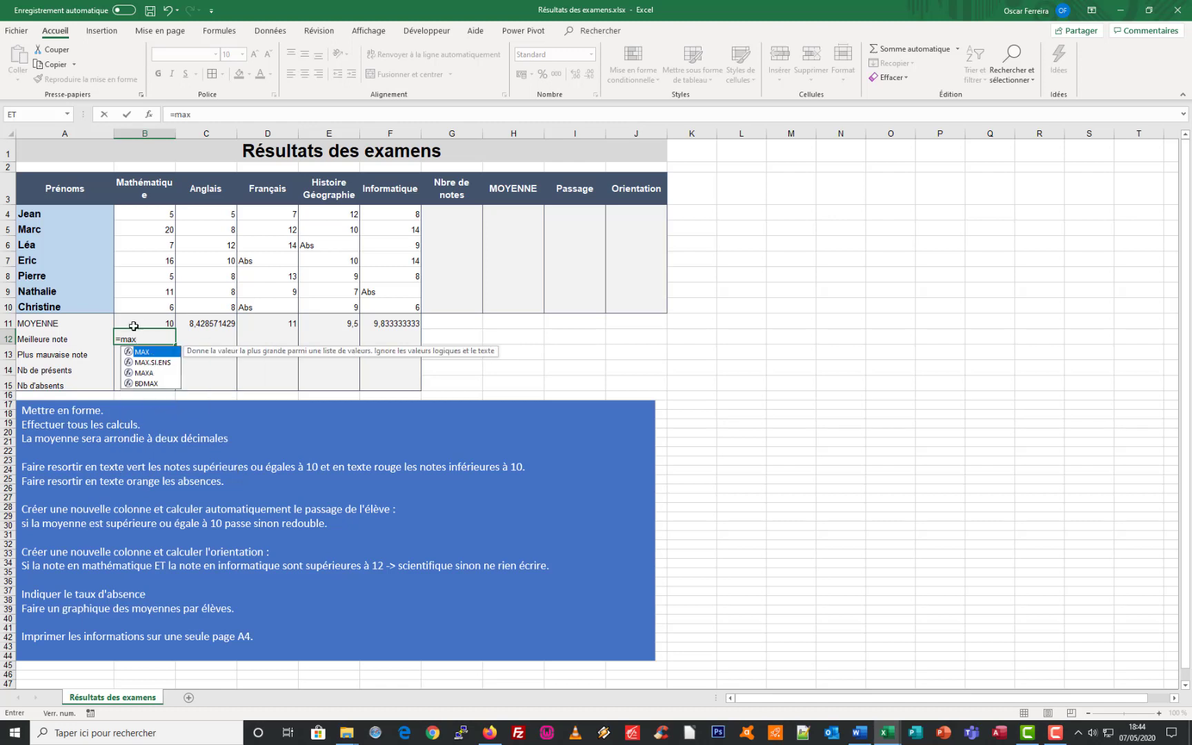
double_click(143, 352)
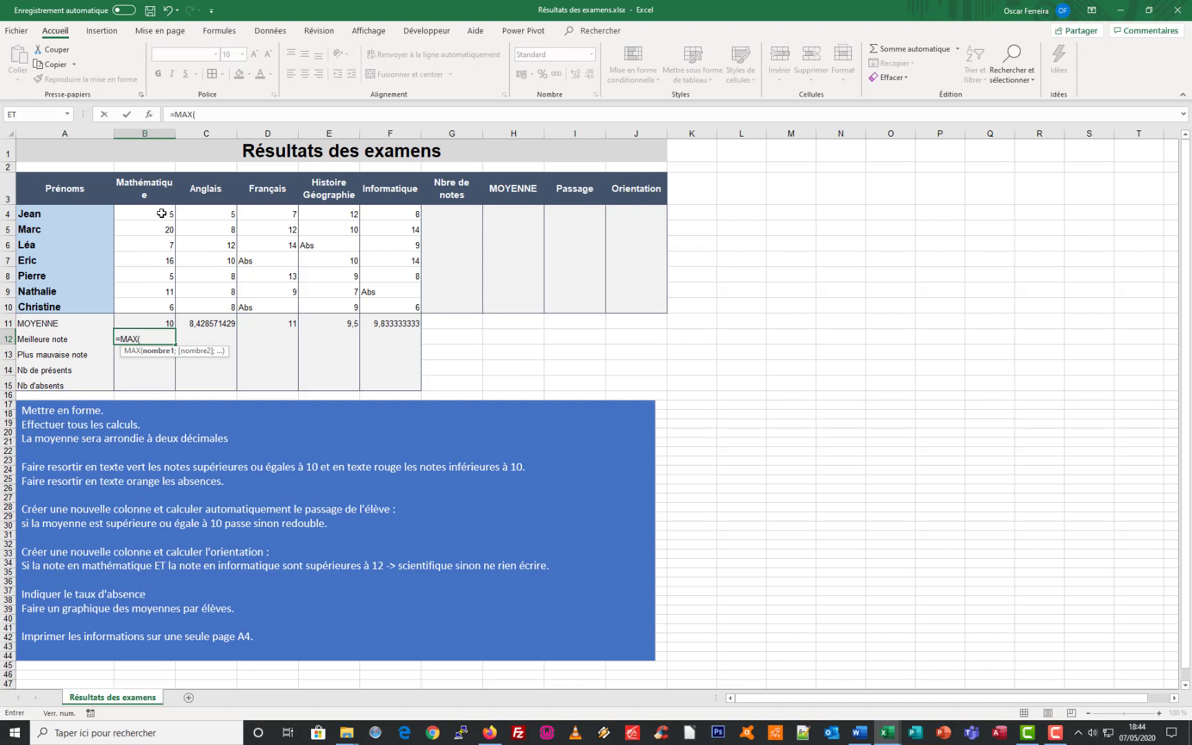
drag(161, 213, 157, 306)
key(Return)
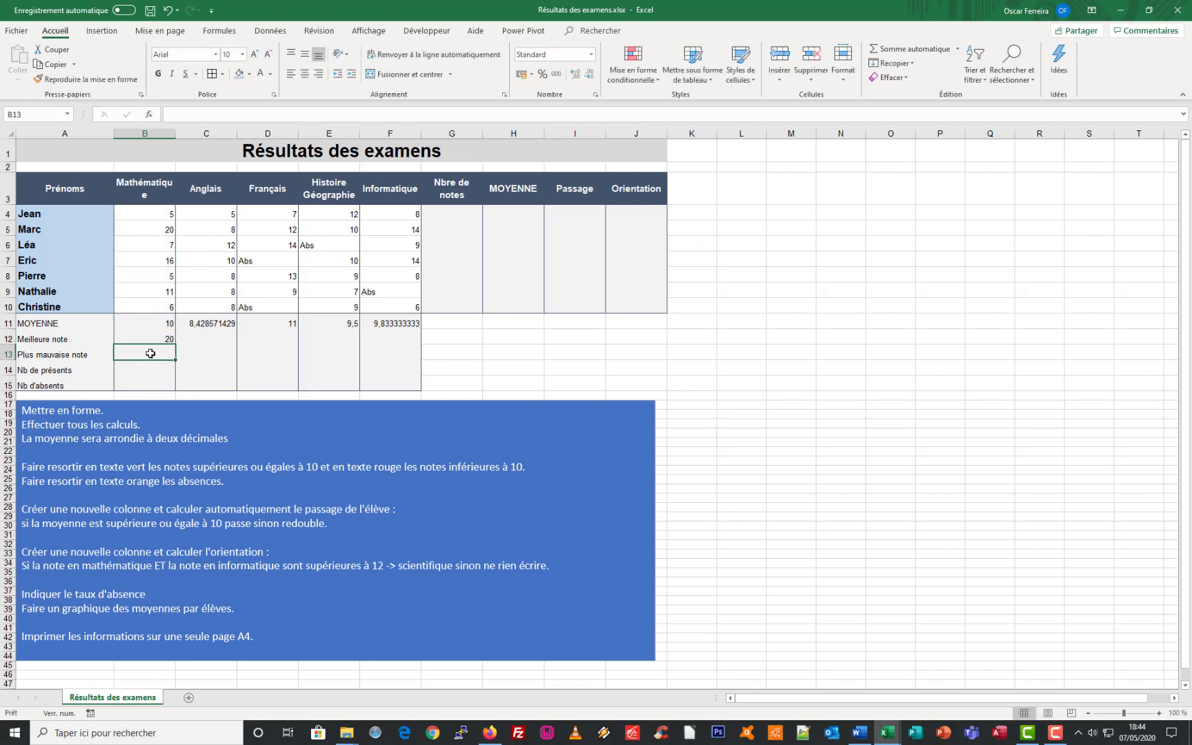
- Calculate the worst mathematics mark in B13 with the MIN function over B4:B10
text(=min)
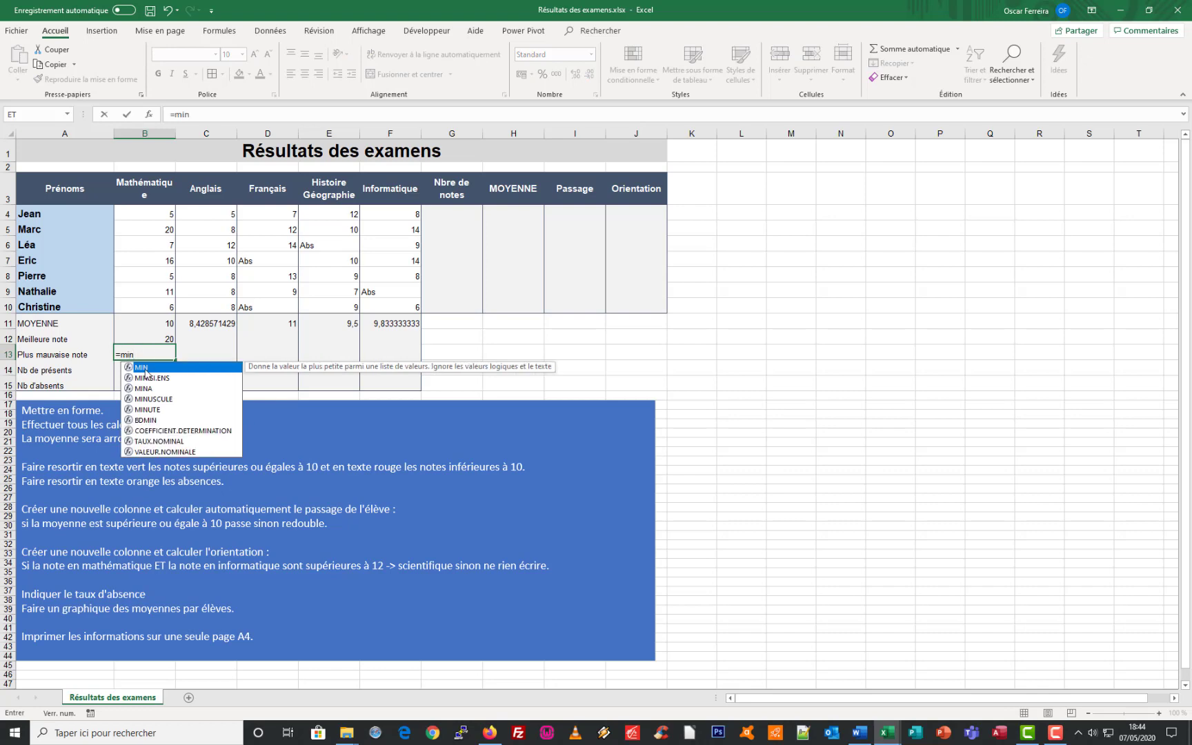
double_click(143, 369)
drag(159, 209, 153, 300)
key(Return)
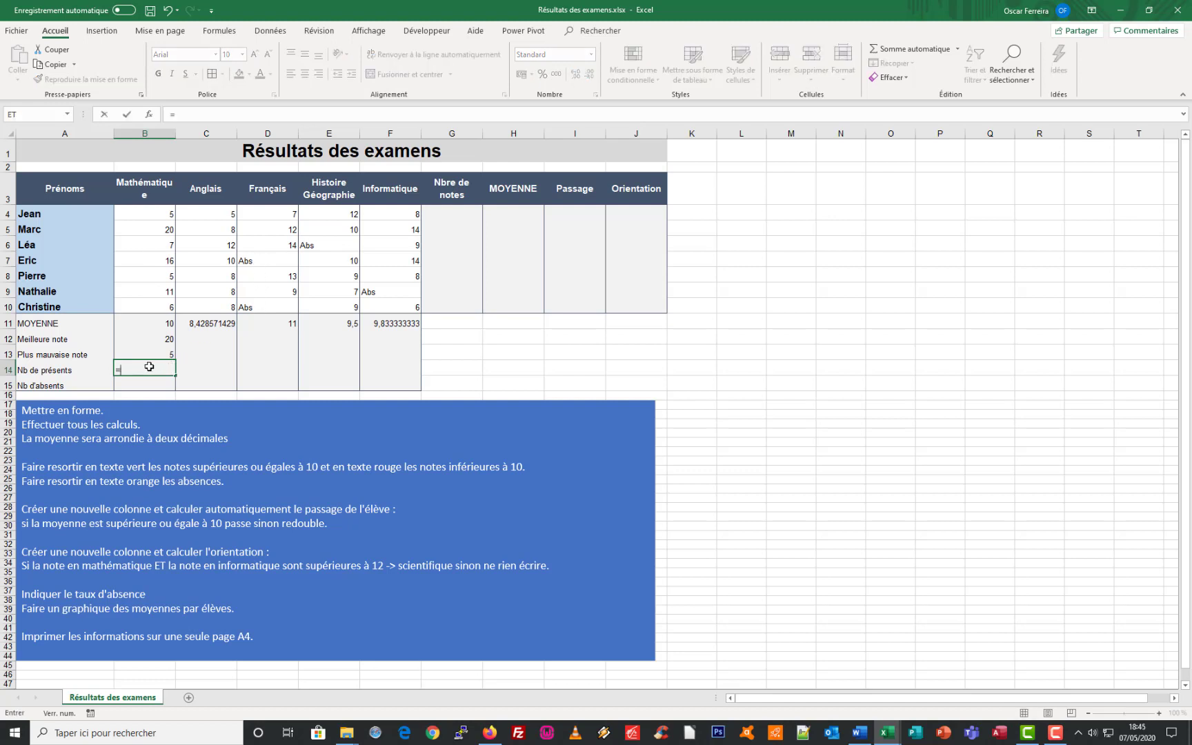
- Count the students present in mathematics in B14 with the NB function over B4:B10
text(=nb)
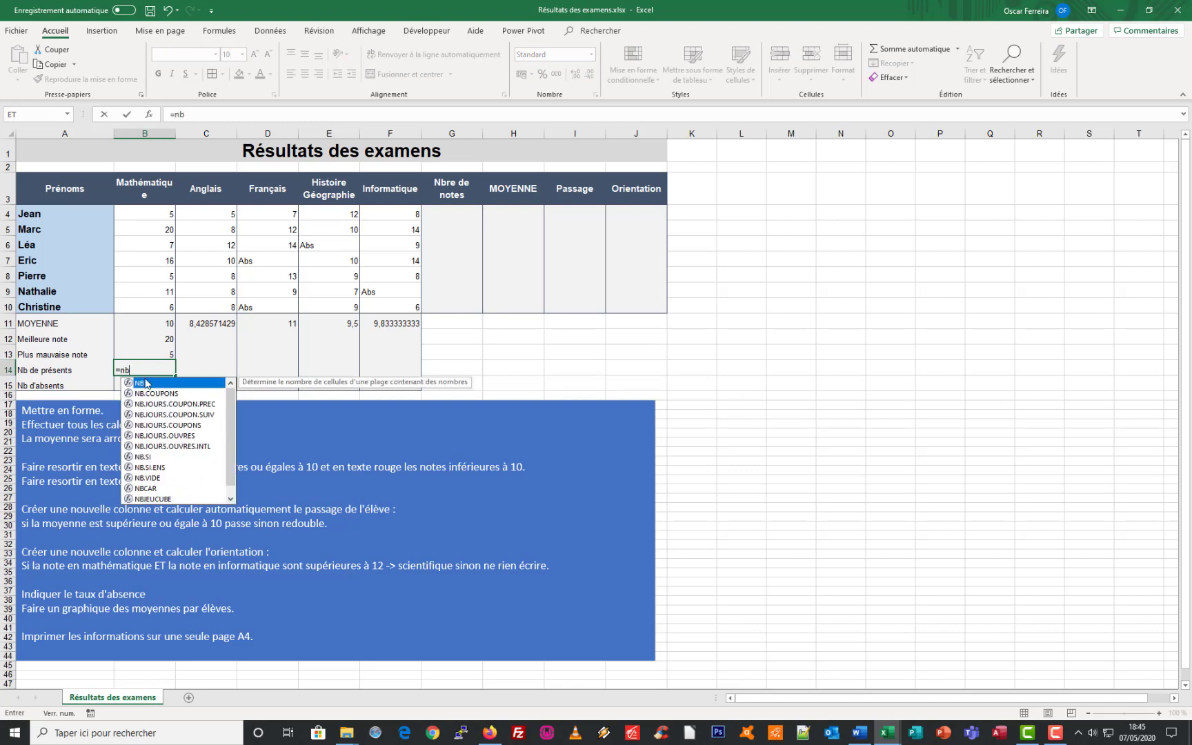
double_click(141, 384)
drag(165, 213, 160, 308)
key(Return)
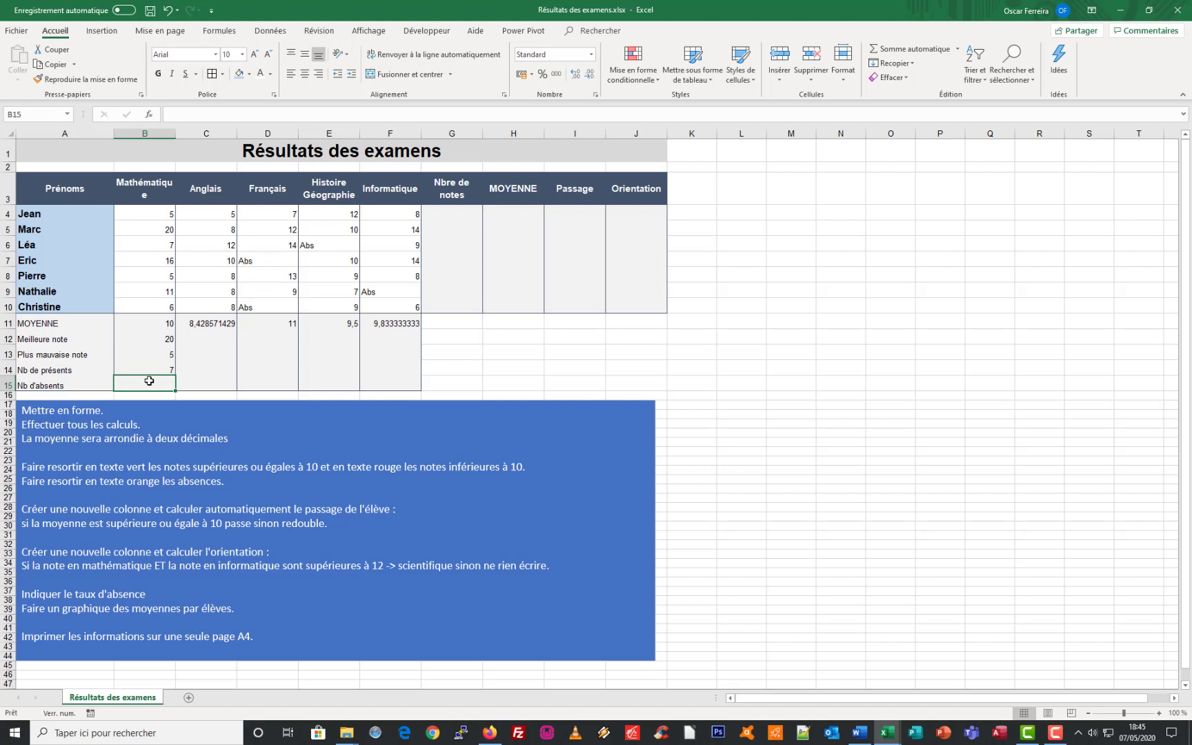
- Count the mathematics absences in B15 with an NB.SI function using the range B4:B10 and the criterion Abs
text(=)
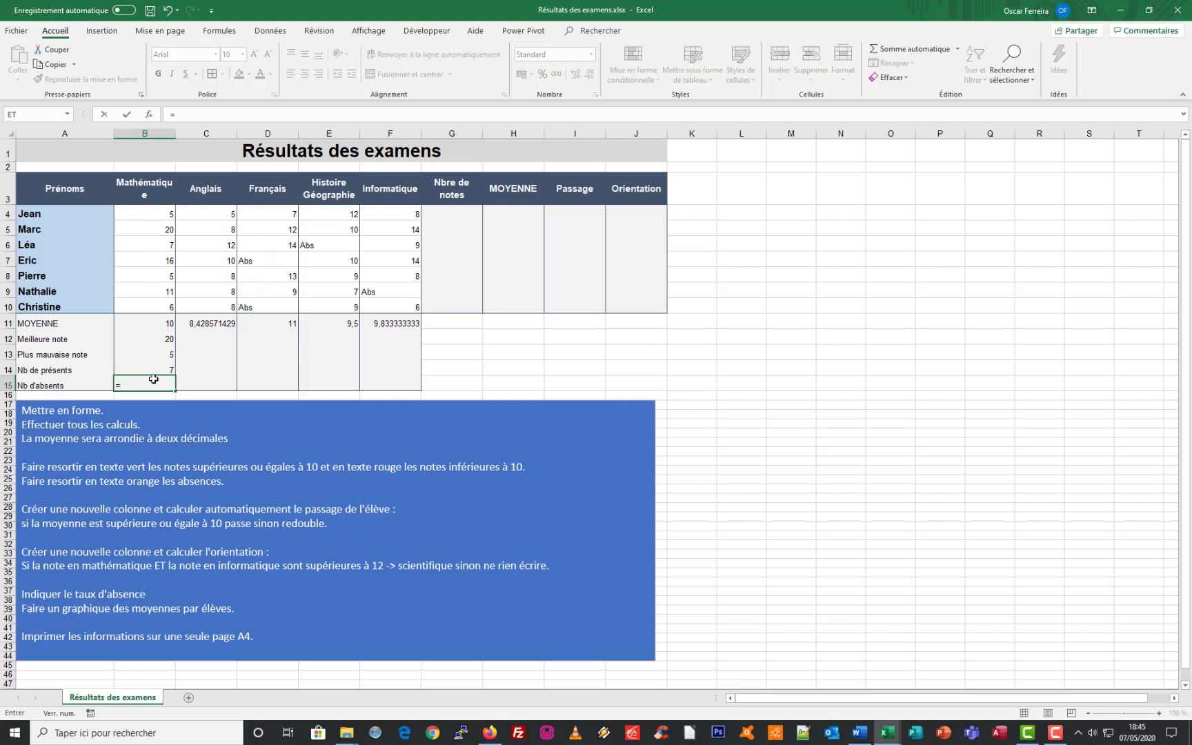
text(nb)
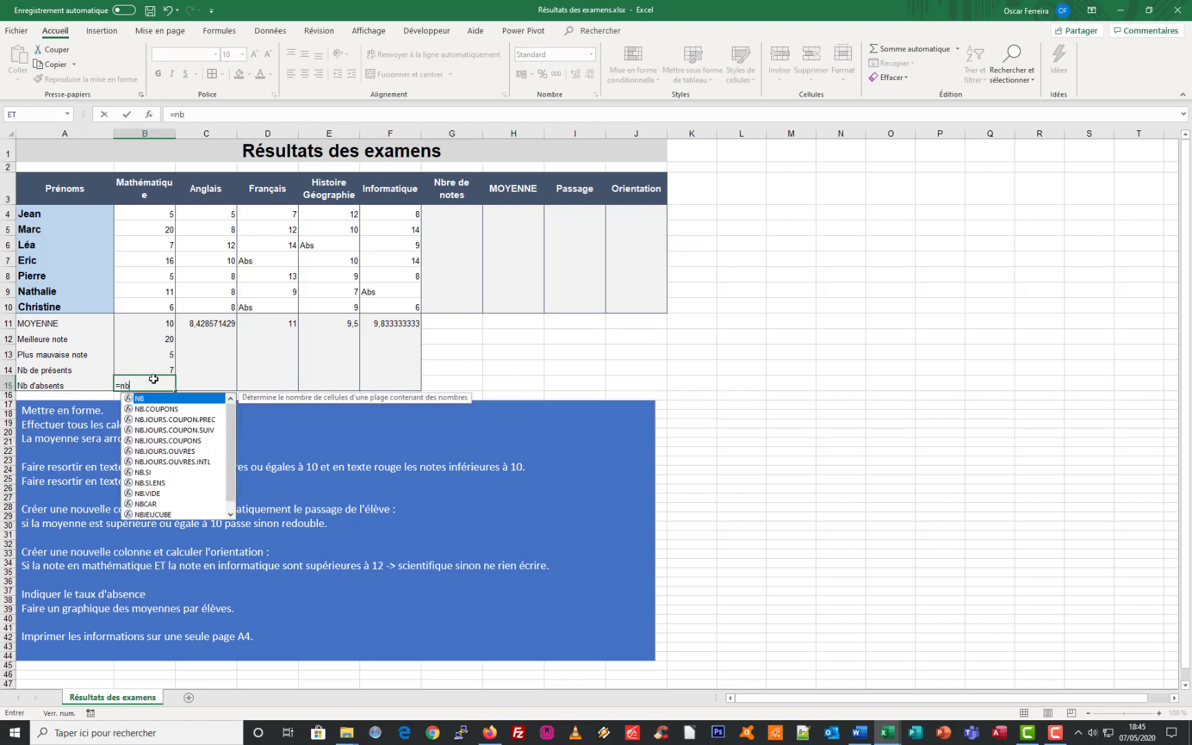
click(141, 473)
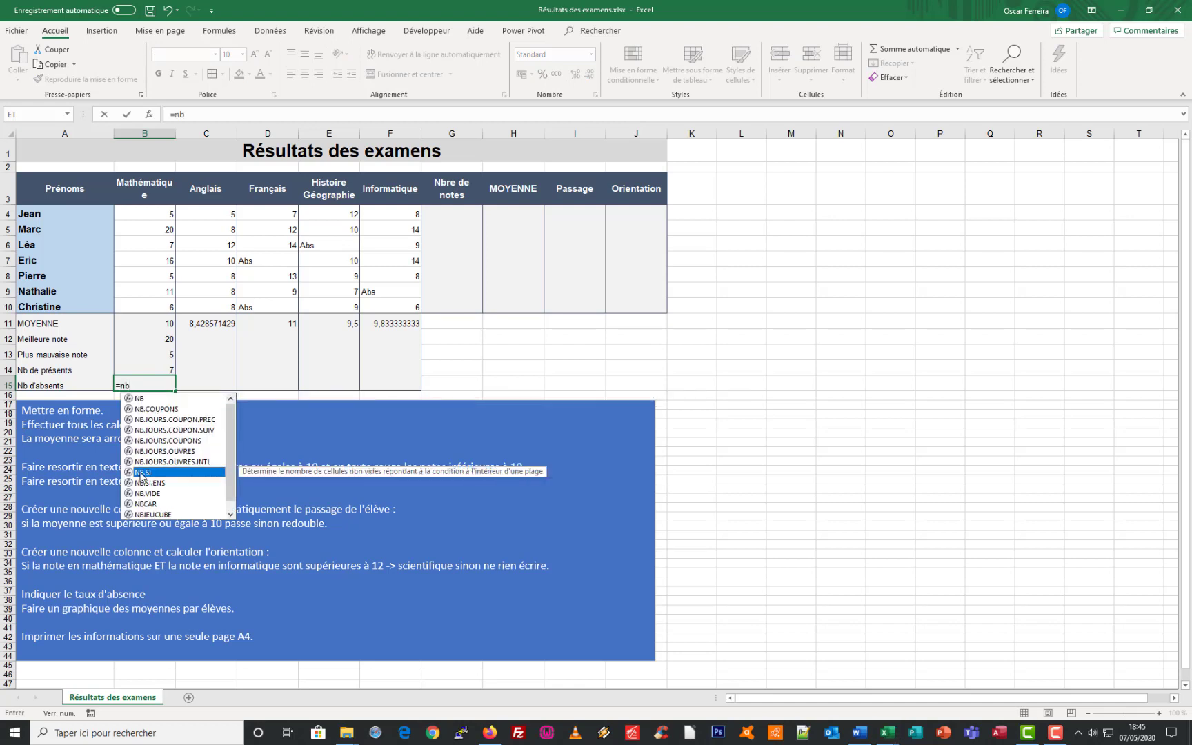
double_click(141, 473)
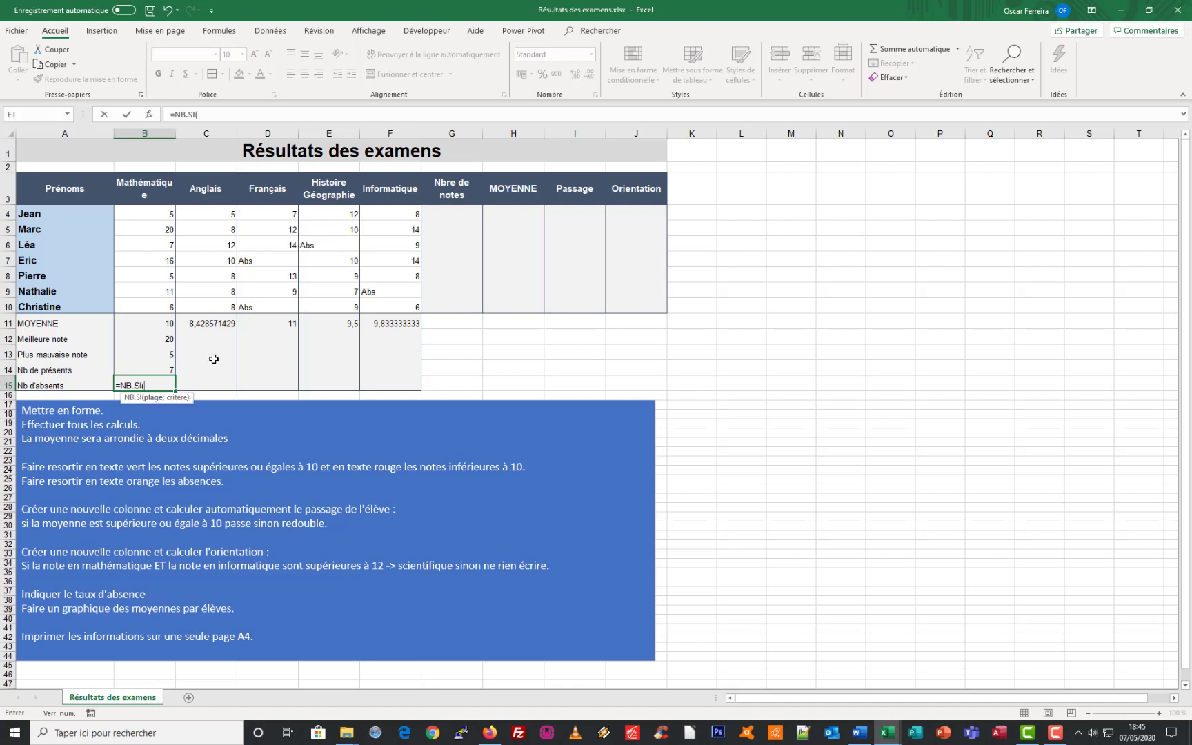
click(148, 114)
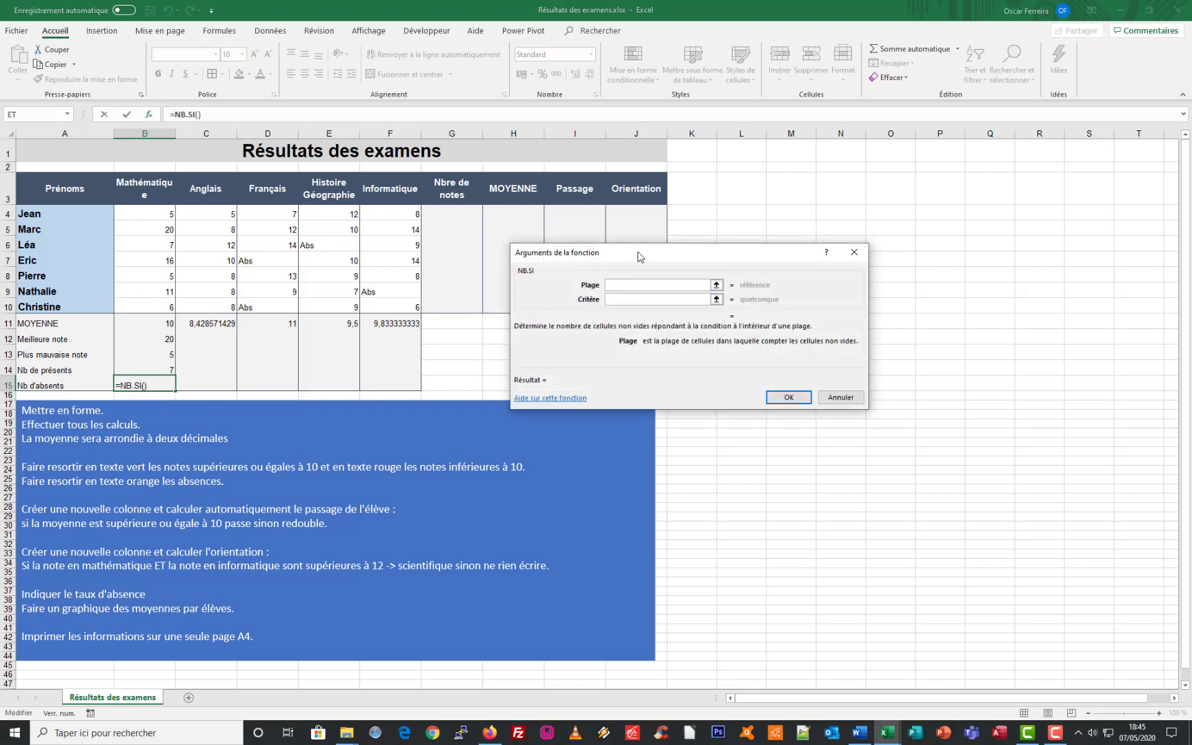
drag(638, 257, 469, 314)
drag(155, 215, 149, 301)
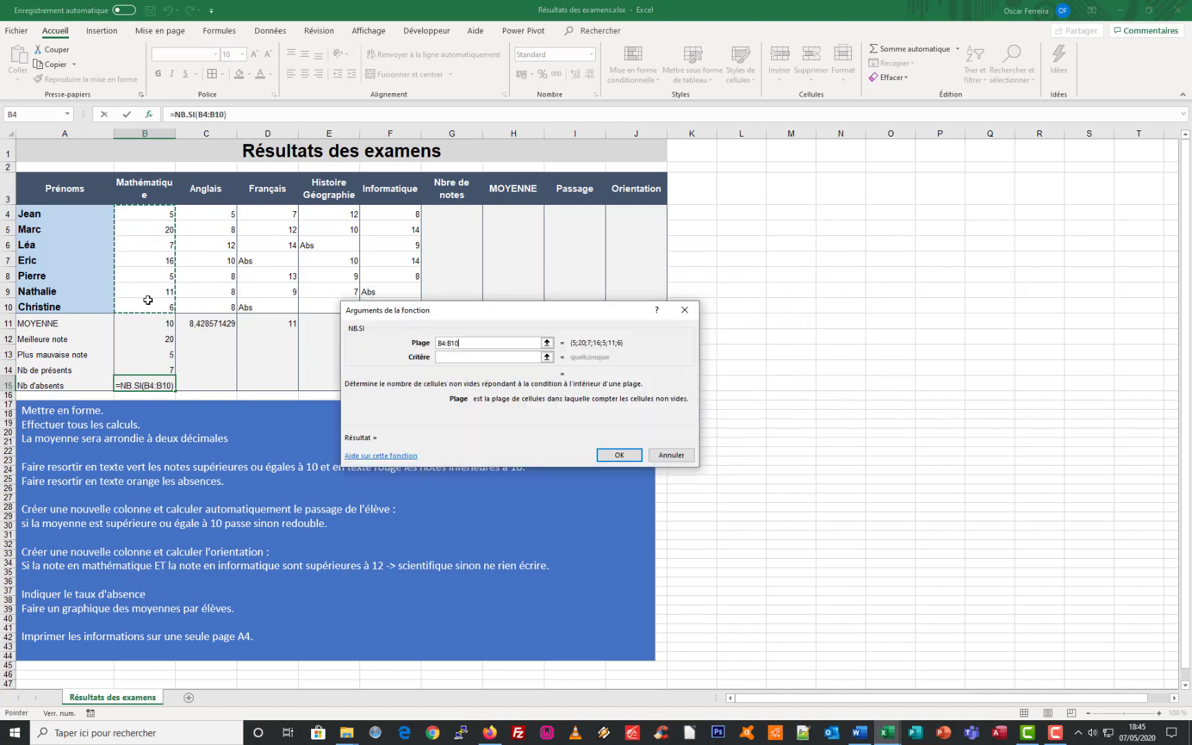
click(445, 356)
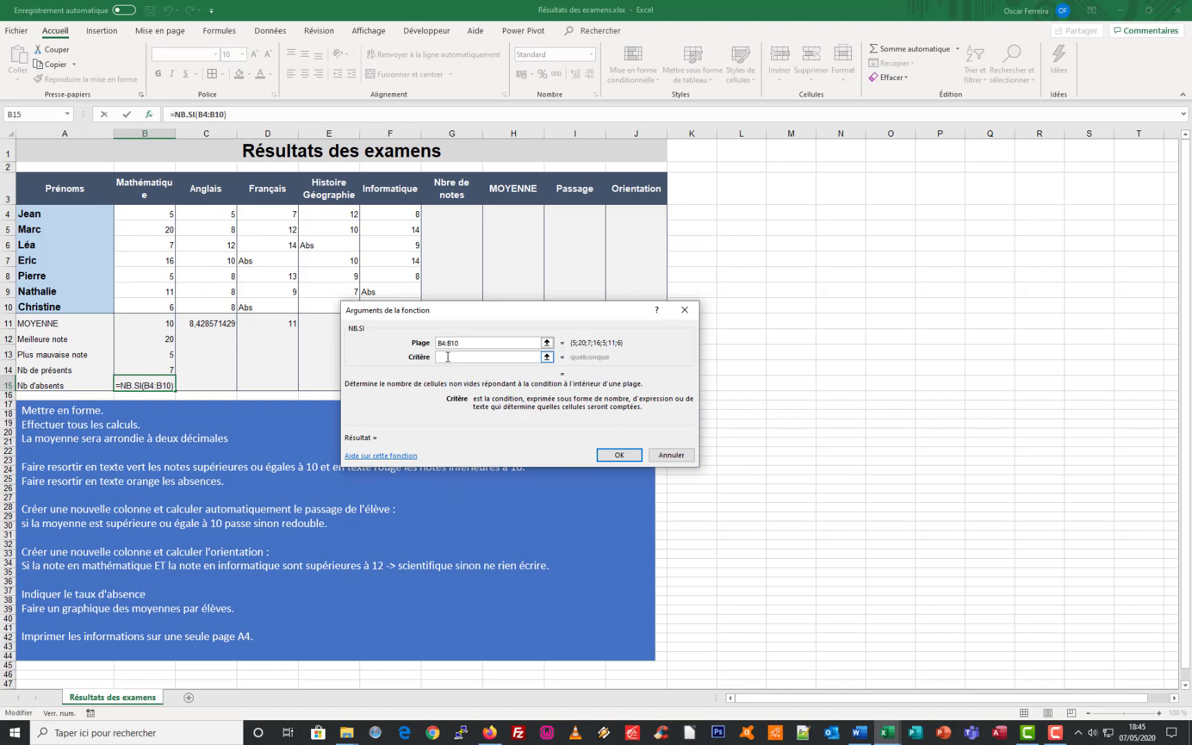
text(Abs)
drag(428, 319, 380, 308)
click(569, 444)
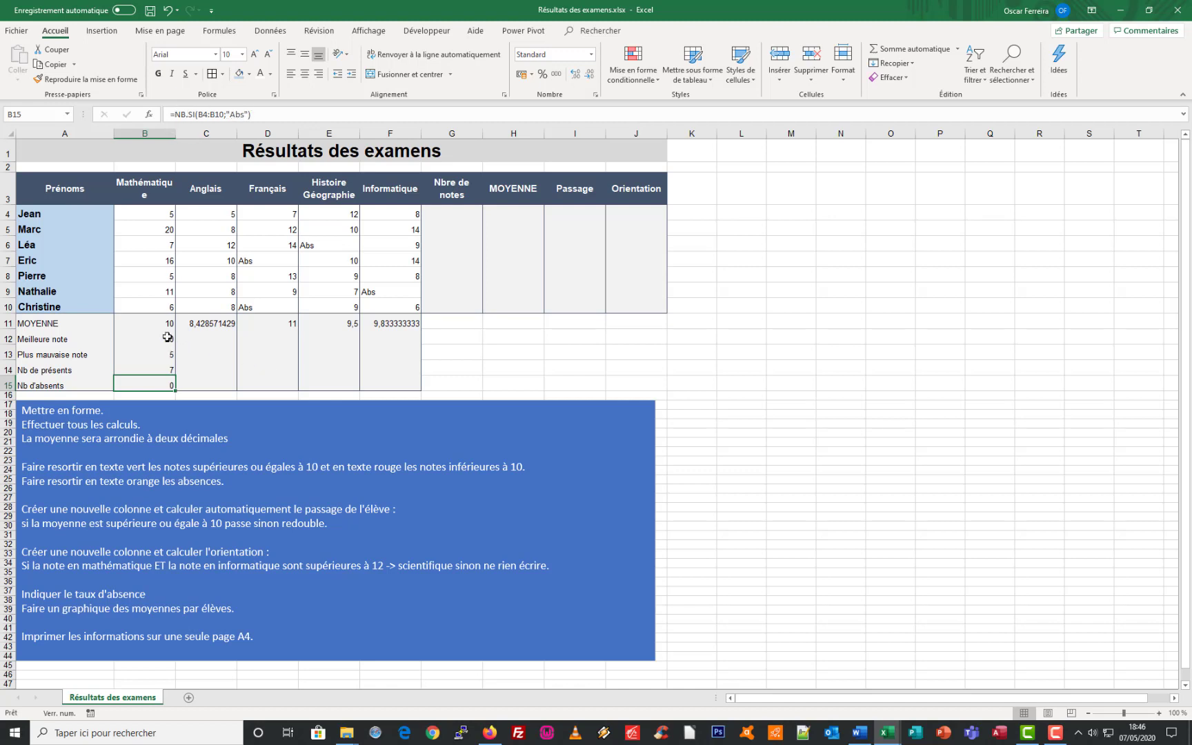
- Copy the mathematics summary formulas in B12:B15 across to column F for the other subjects
drag(164, 338, 397, 391)
click(390, 325)
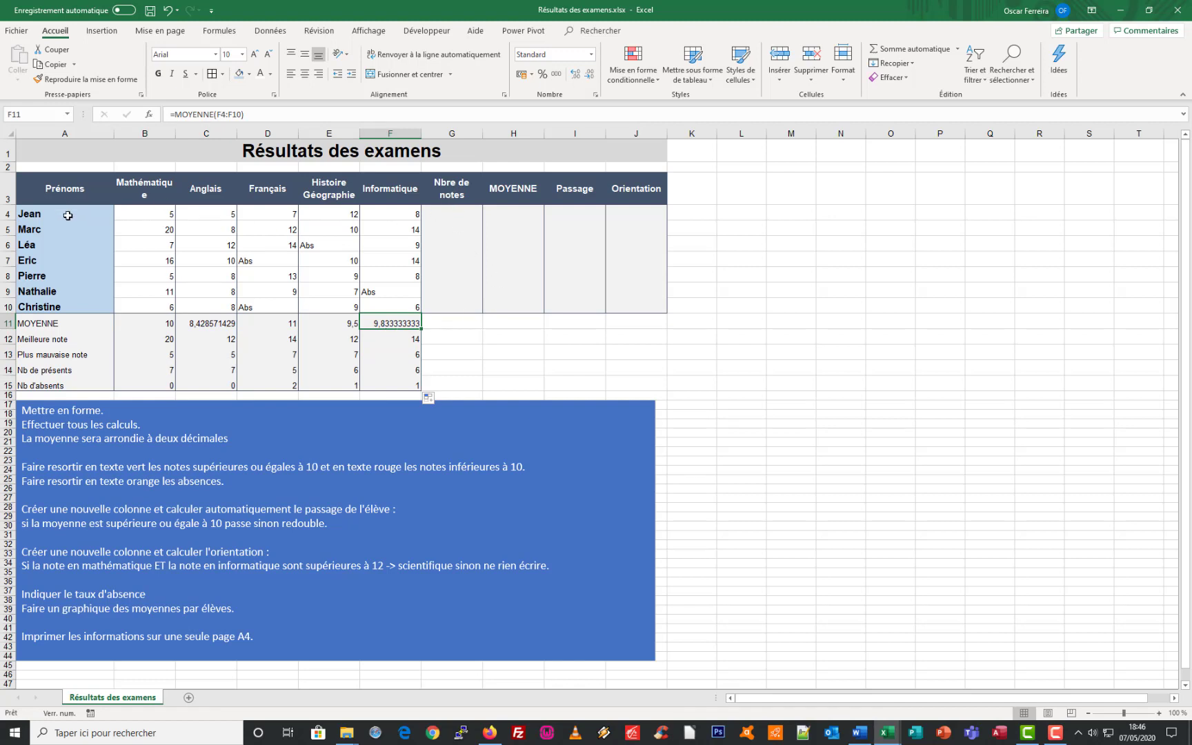
- Count the first student's marks in G4 with the formula =NB(B4:F4)
click(449, 217)
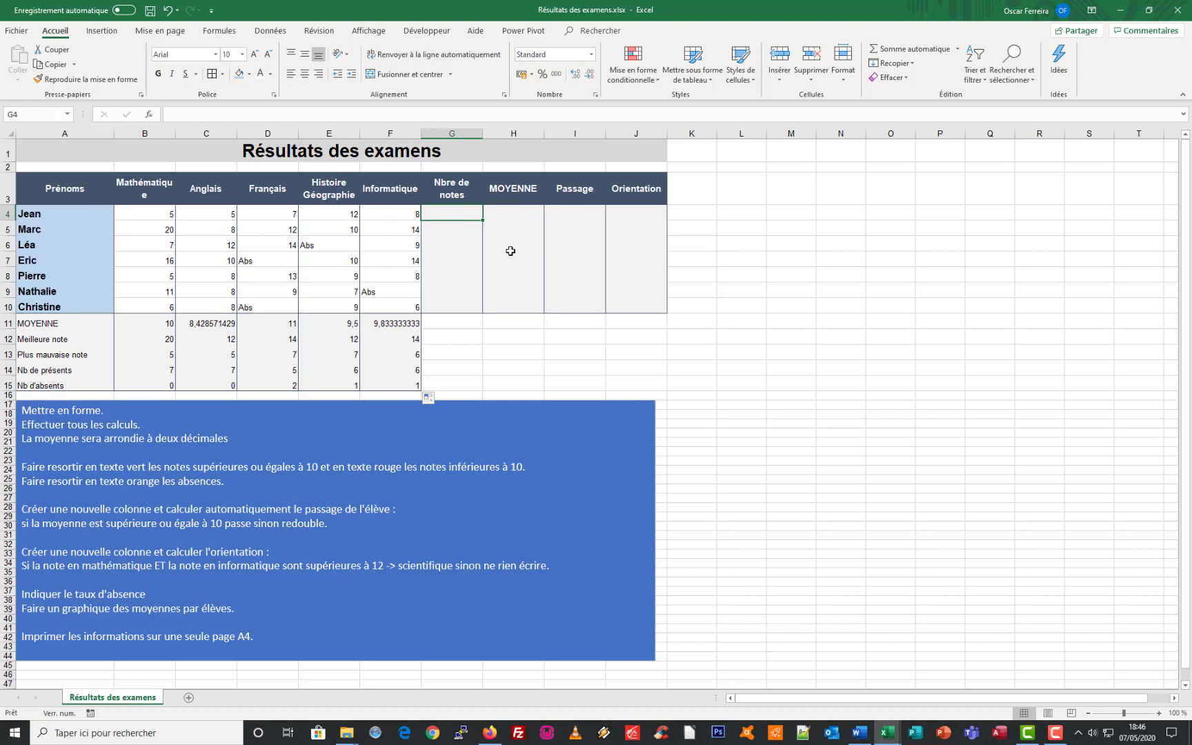
text(=)
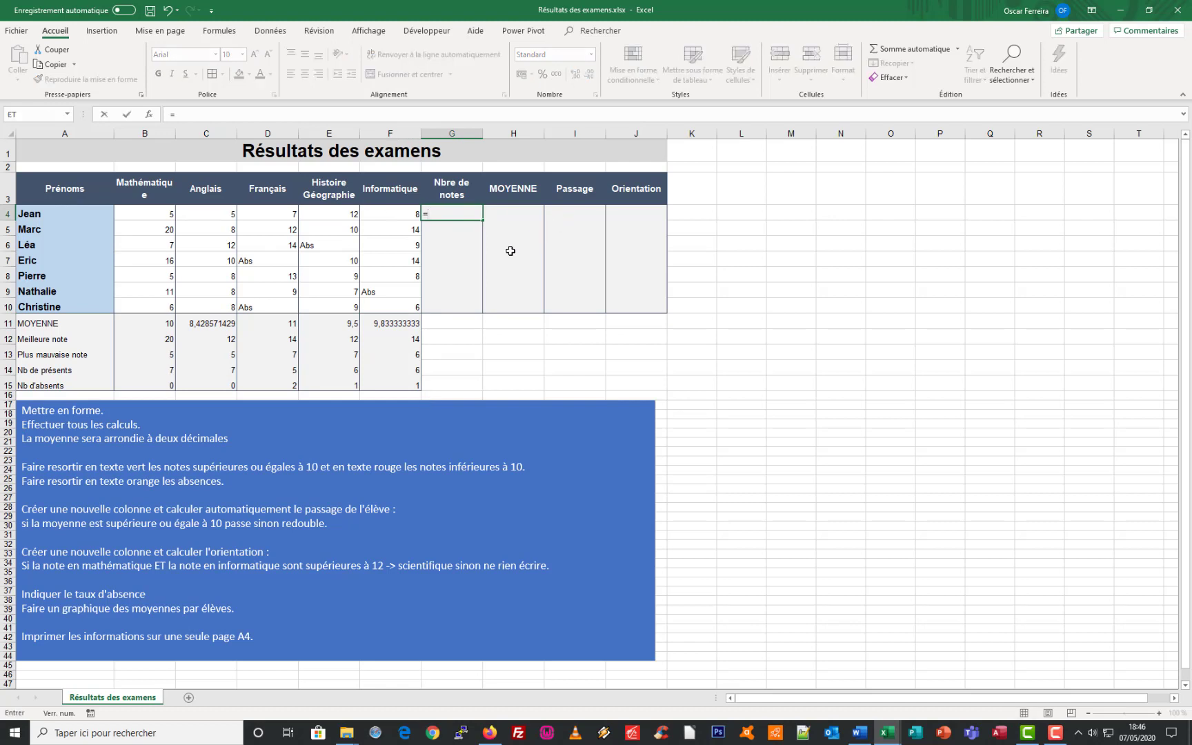
text(nb)
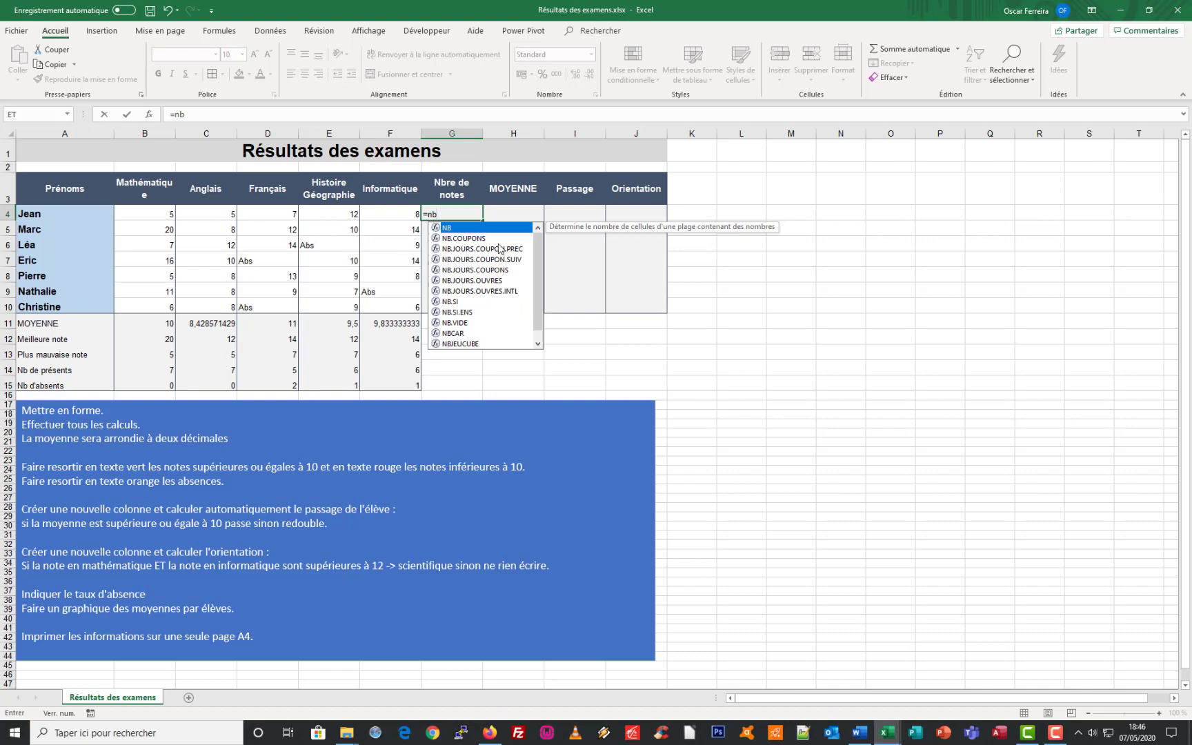
double_click(447, 232)
drag(155, 217, 390, 217)
key(Tab)
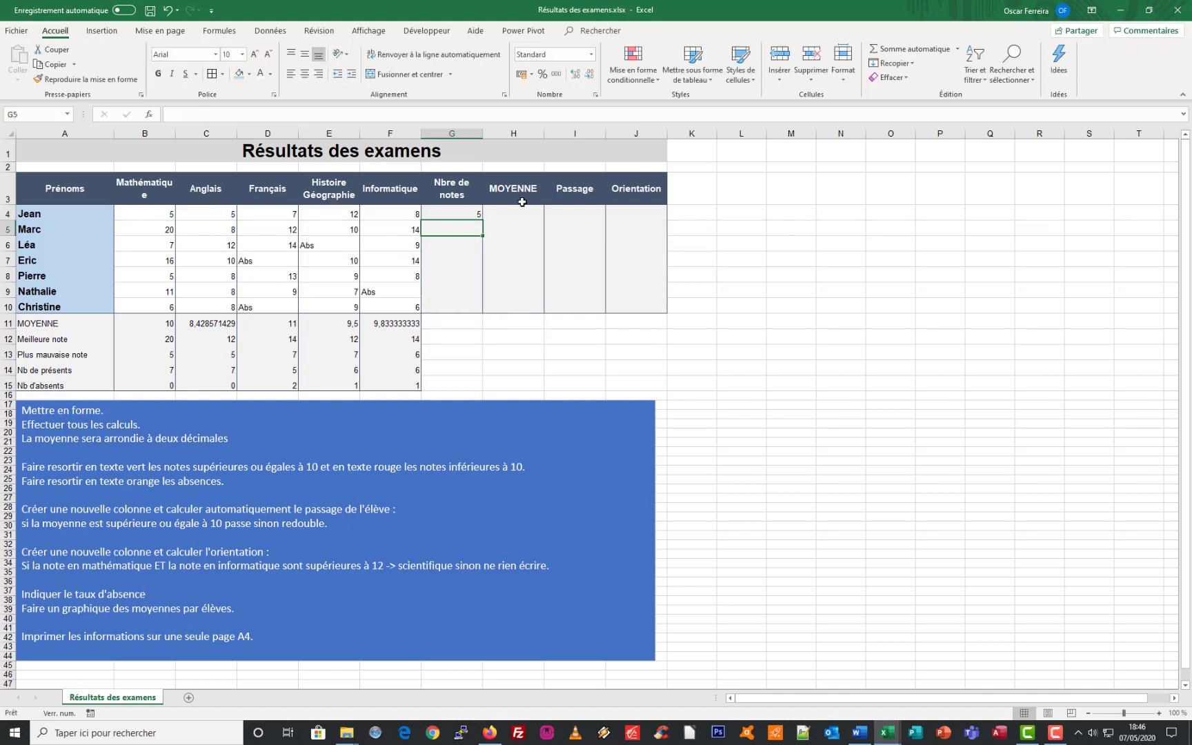
- Calculate the first student's average in H4 with the formula =MOYENNE(B4:F4)
text(=moy)
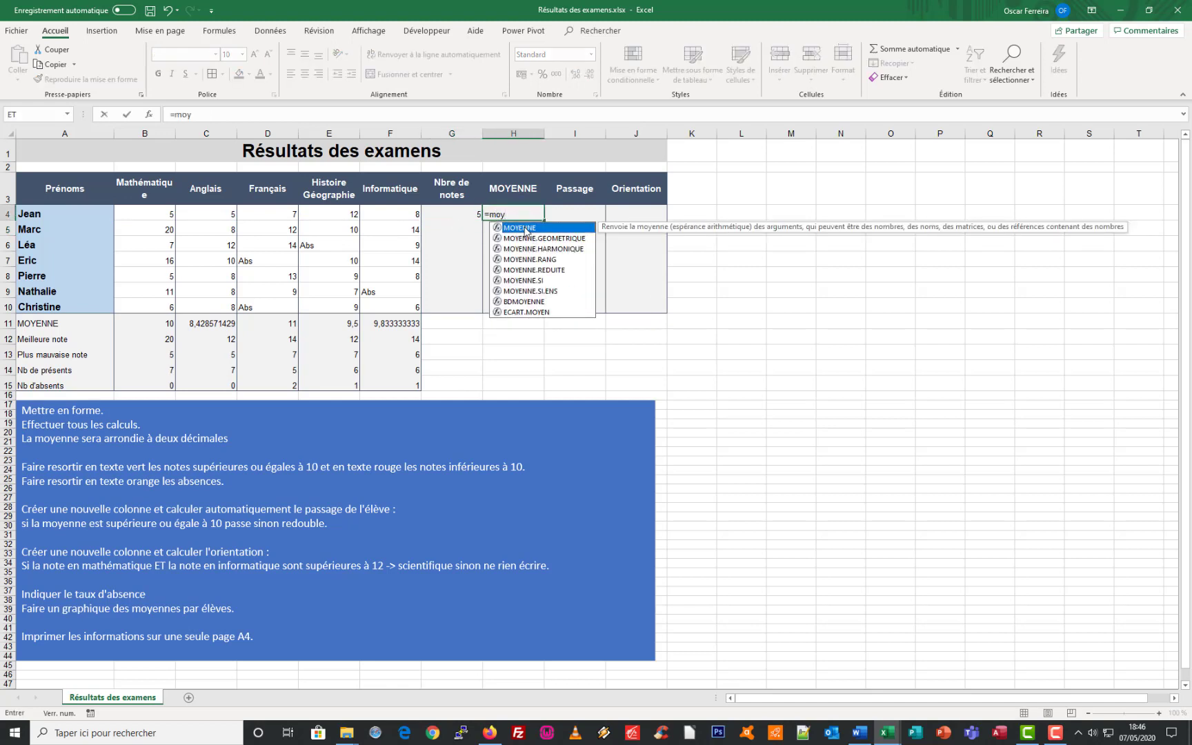
double_click(525, 232)
drag(141, 215, 368, 219)
key(Return)
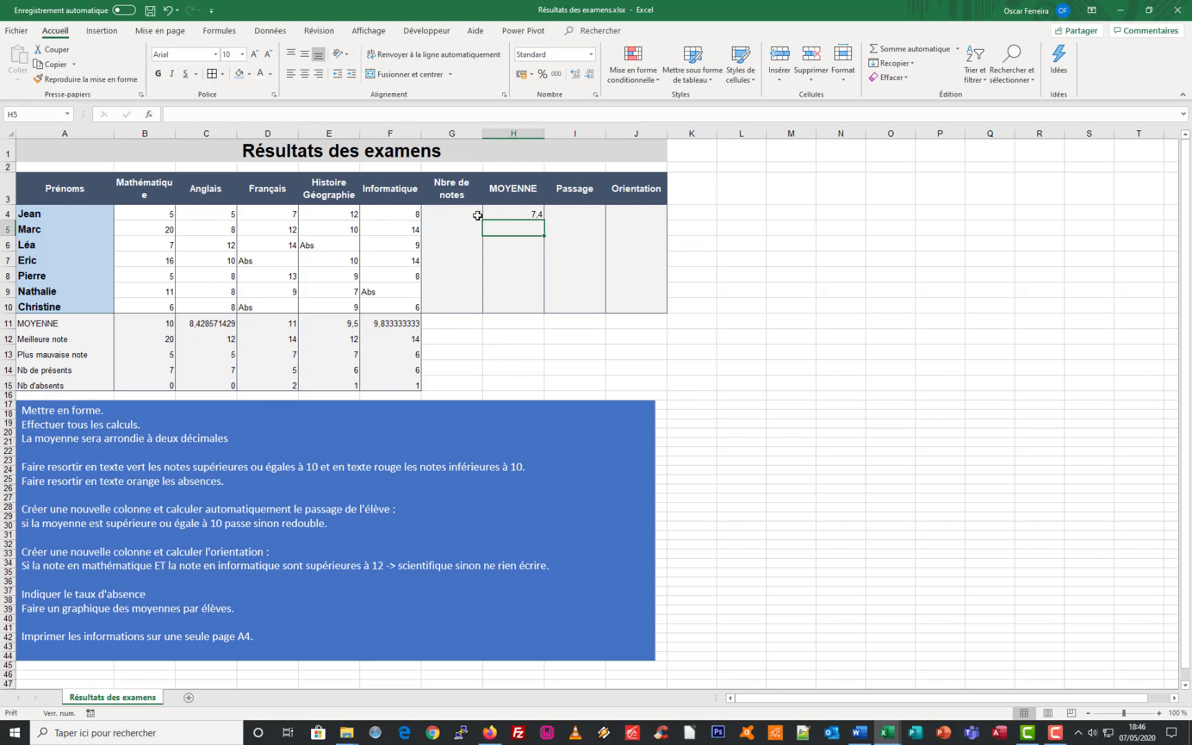
click(583, 215)
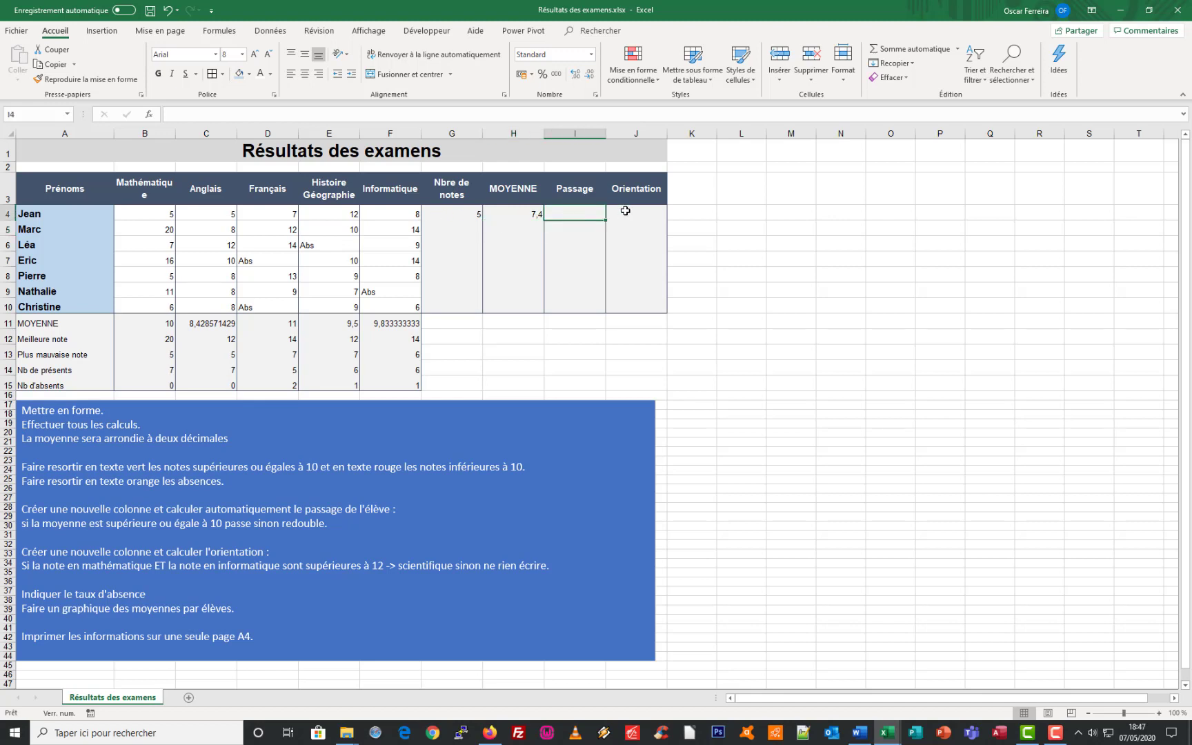
click(625, 214)
click(585, 216)
click(655, 215)
click(568, 215)
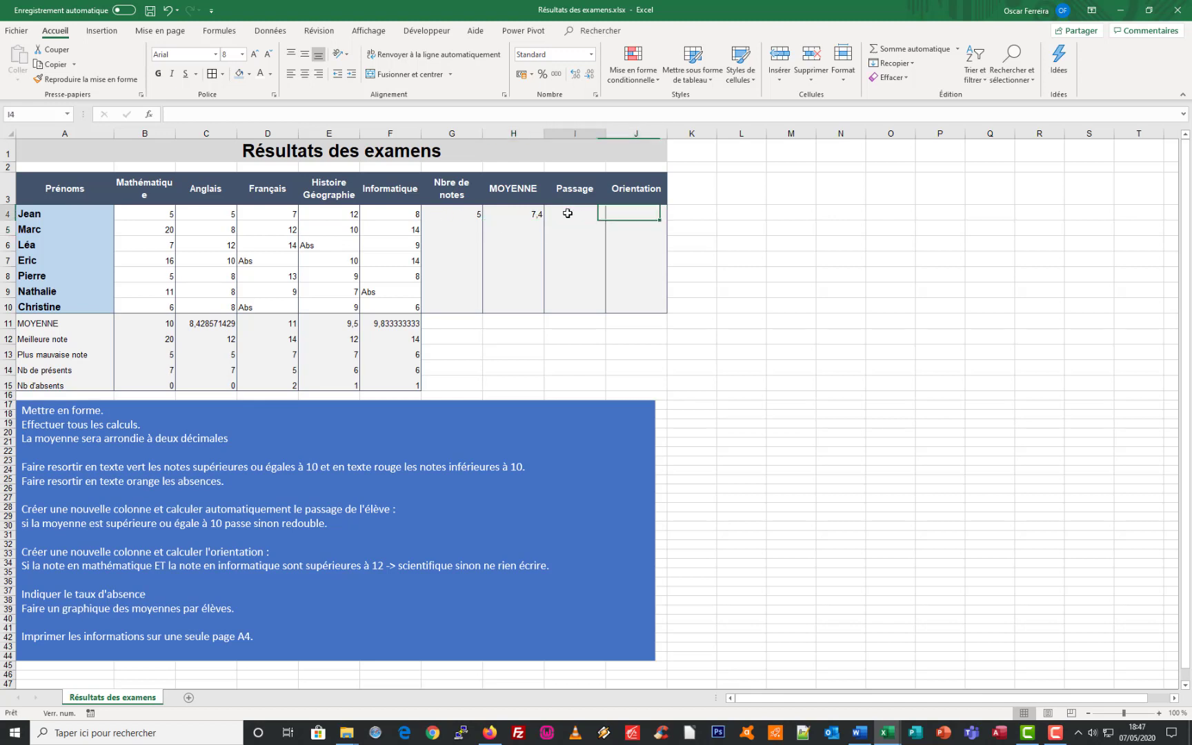
- Copy the mark count and average formulas in G4:H4 down to row 10 for all students
drag(452, 217, 541, 308)
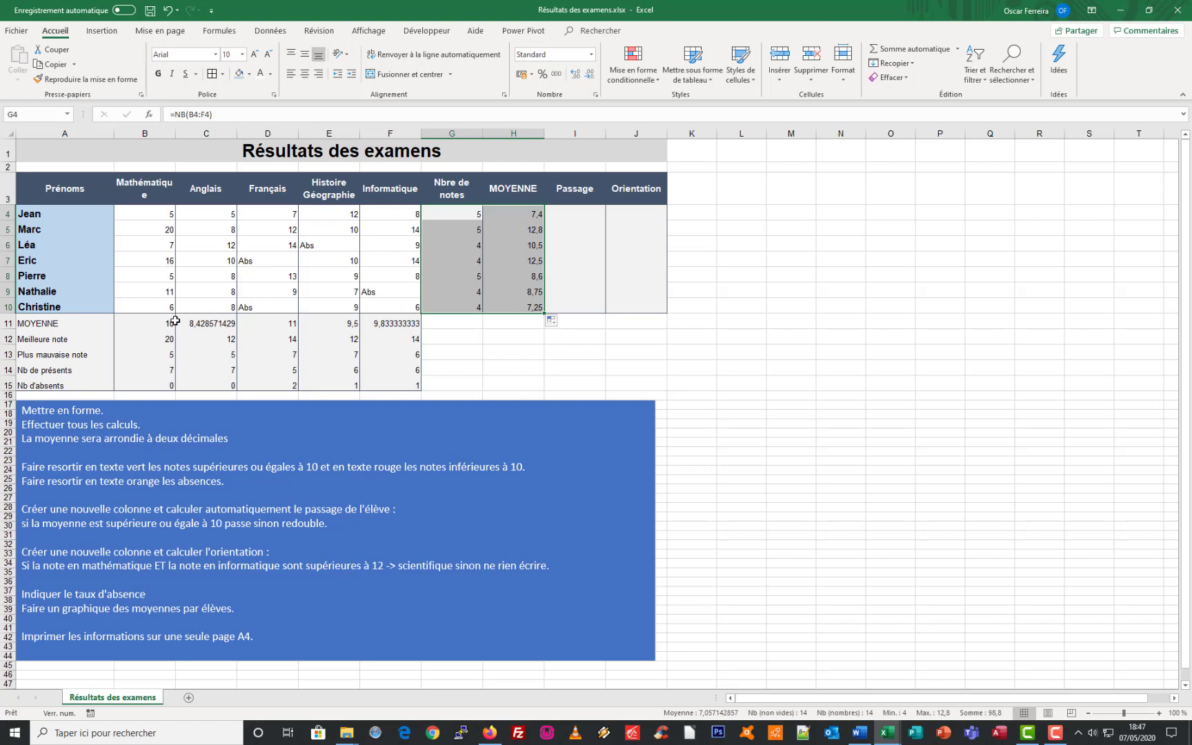
- Format the subject averages in B11:F11 to show two decimals
drag(145, 321, 381, 324)
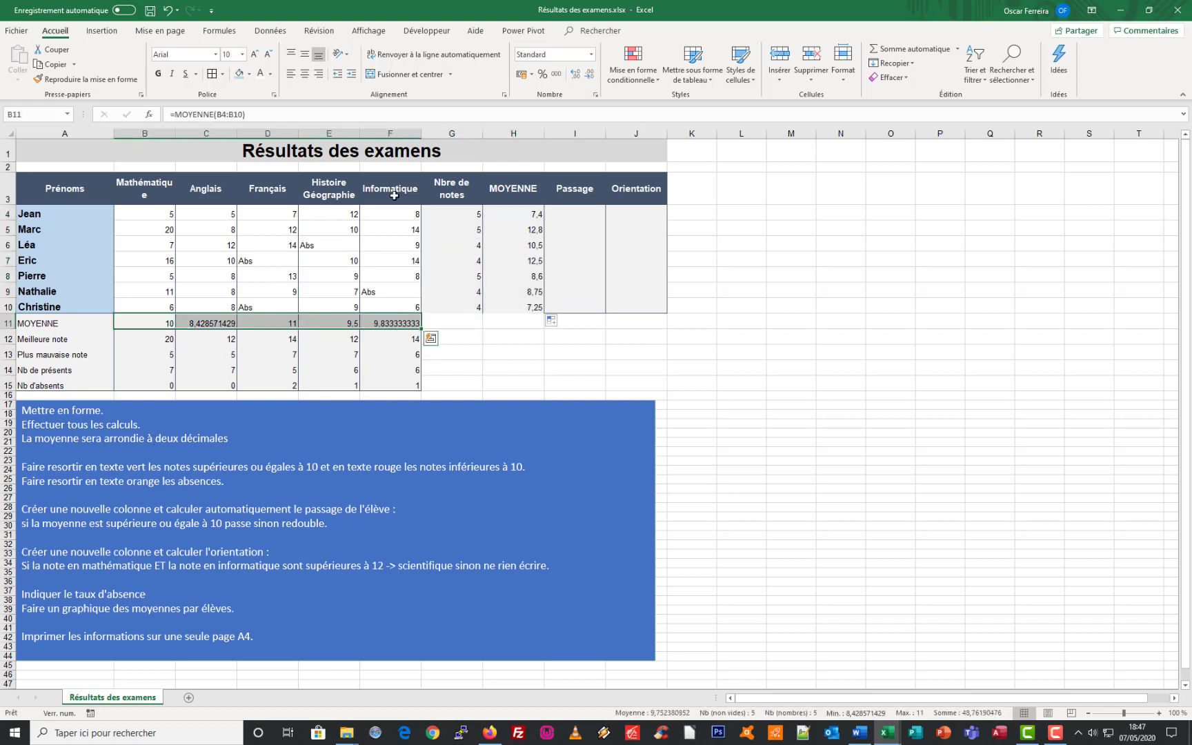
click(577, 77)
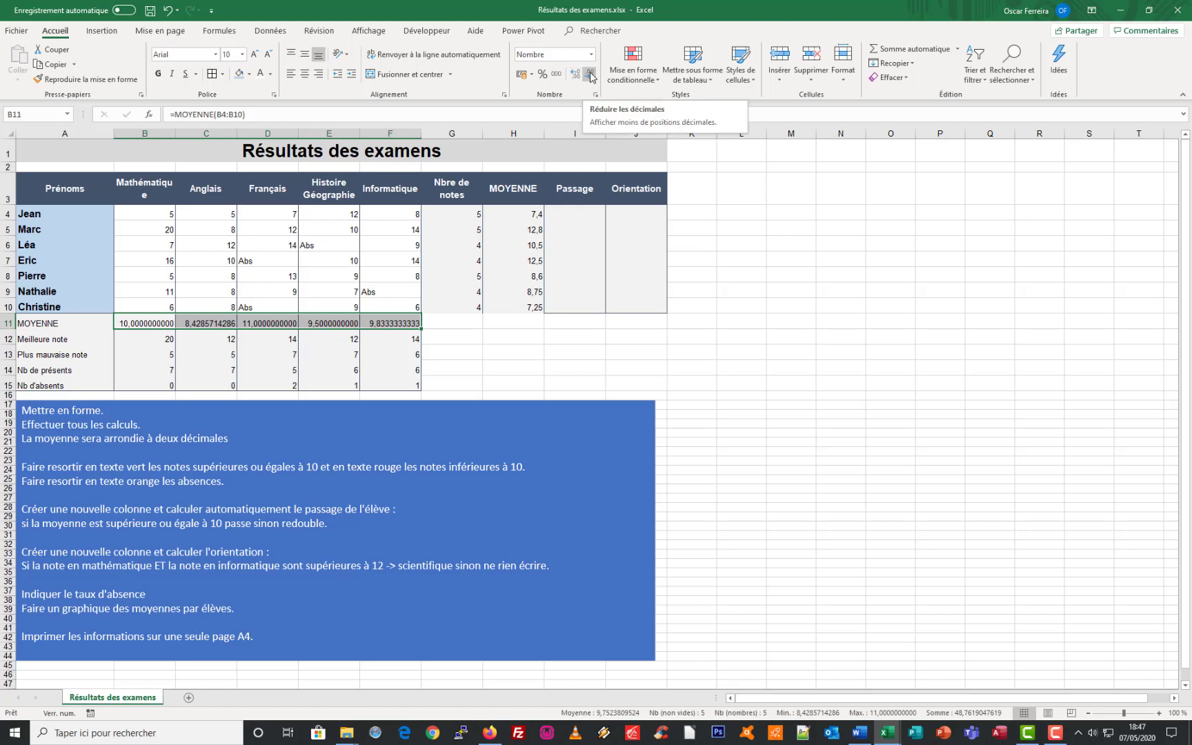
click(590, 76)
click(590, 76)
click(590, 76)
click(589, 75)
click(590, 76)
click(590, 75)
click(589, 76)
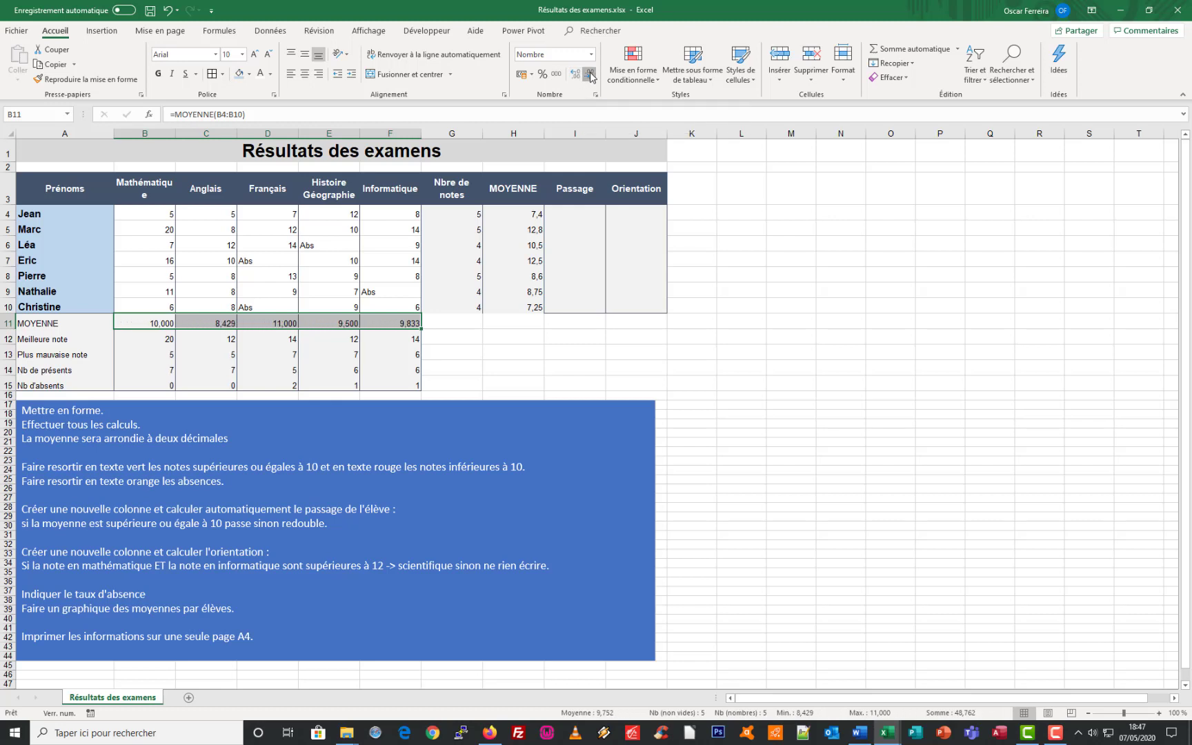
click(590, 76)
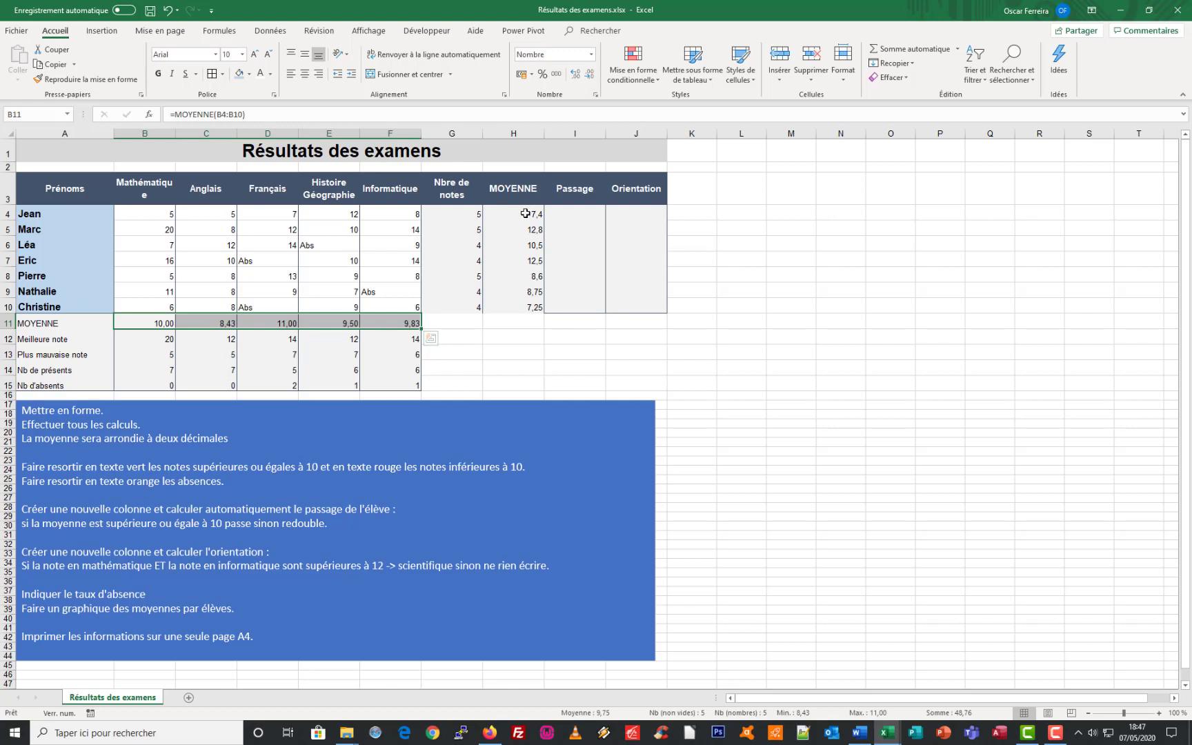
- Format the student averages in H4:H10 to show two decimals
drag(525, 214, 525, 302)
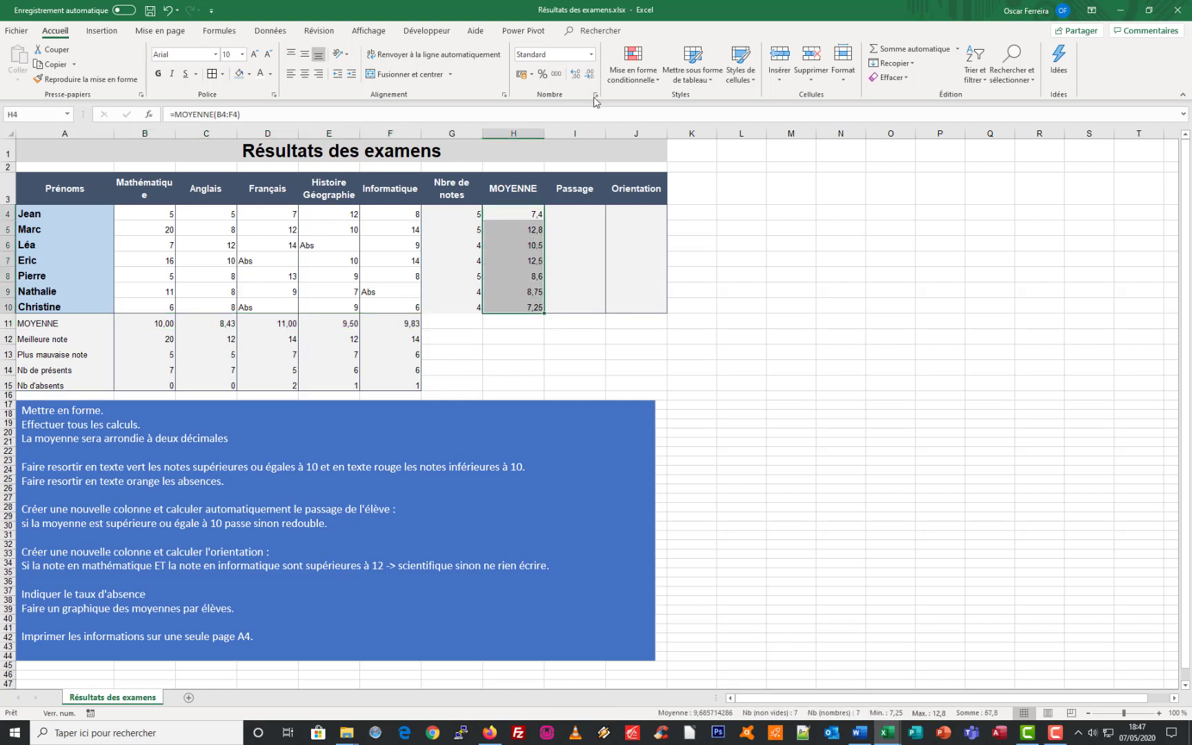
click(590, 75)
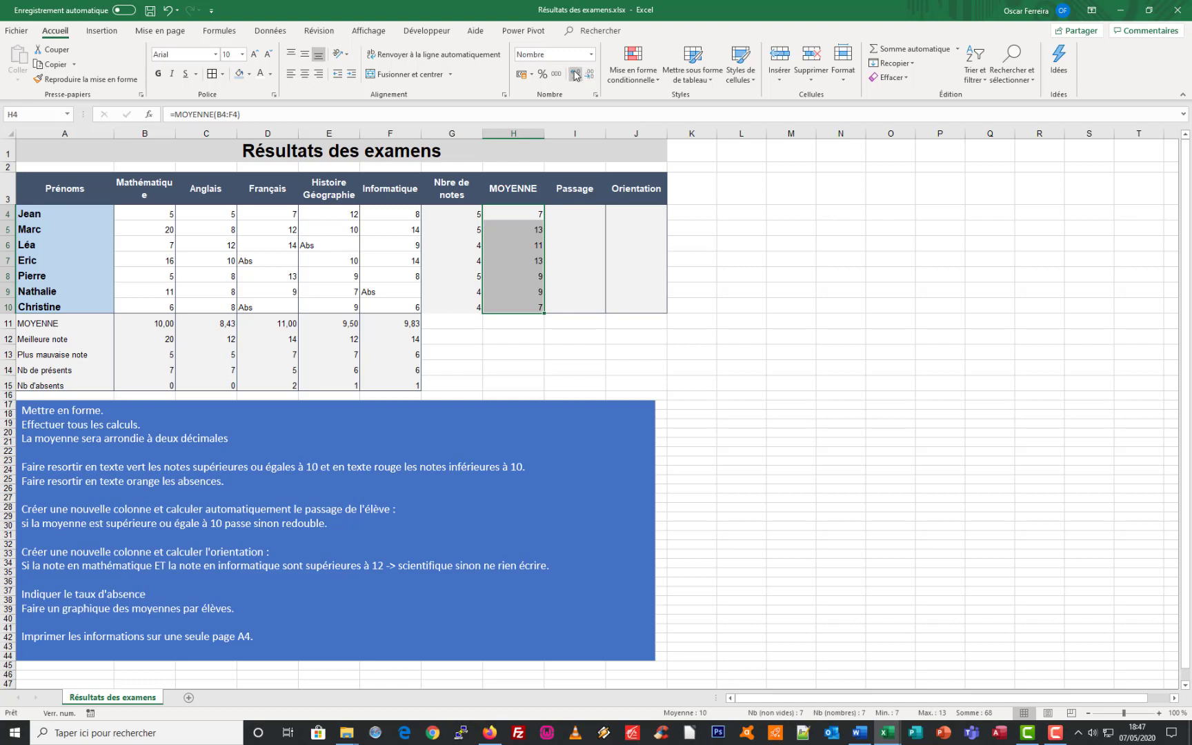
click(575, 74)
click(575, 74)
click(575, 260)
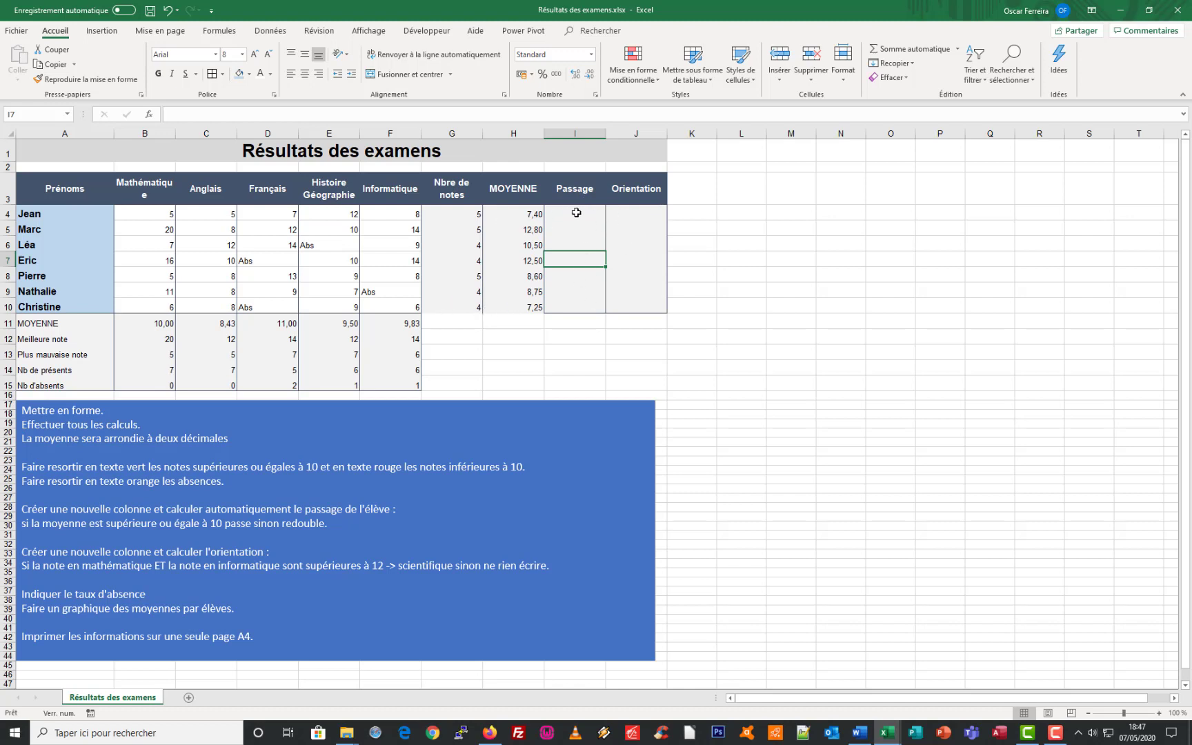
- Apply an outline border around the mark counts and averages in G4:H10
drag(445, 212, 538, 307)
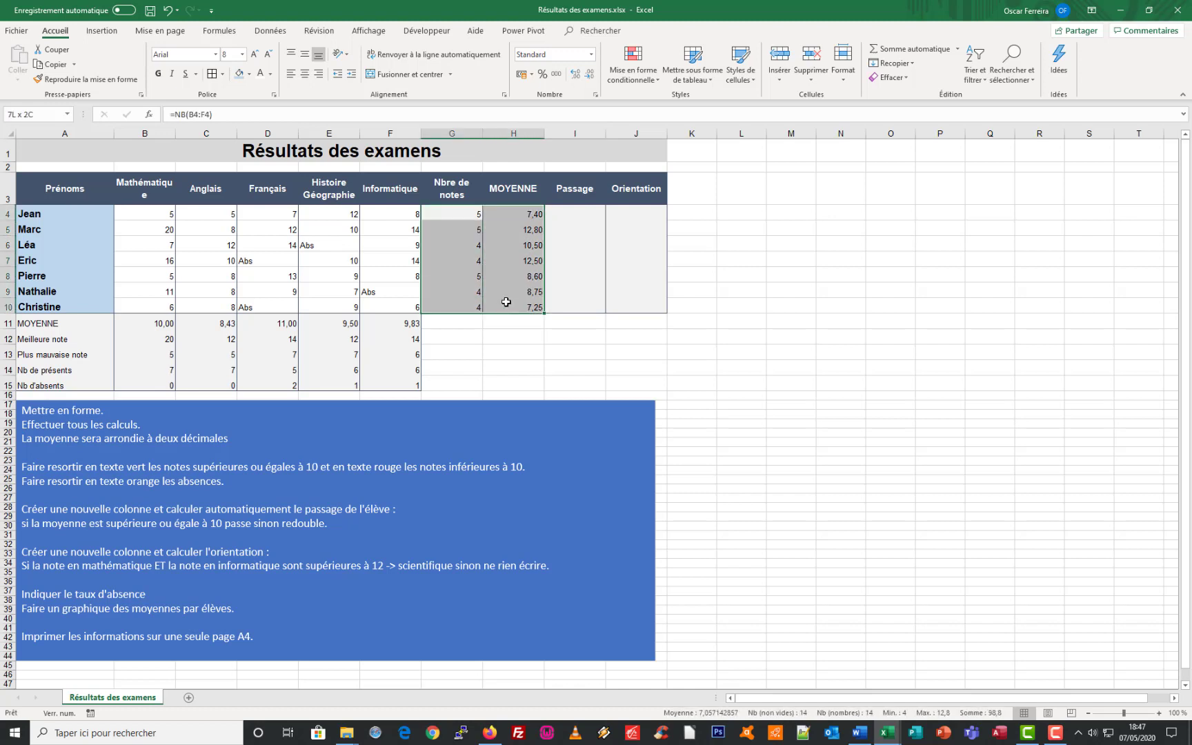
click(222, 74)
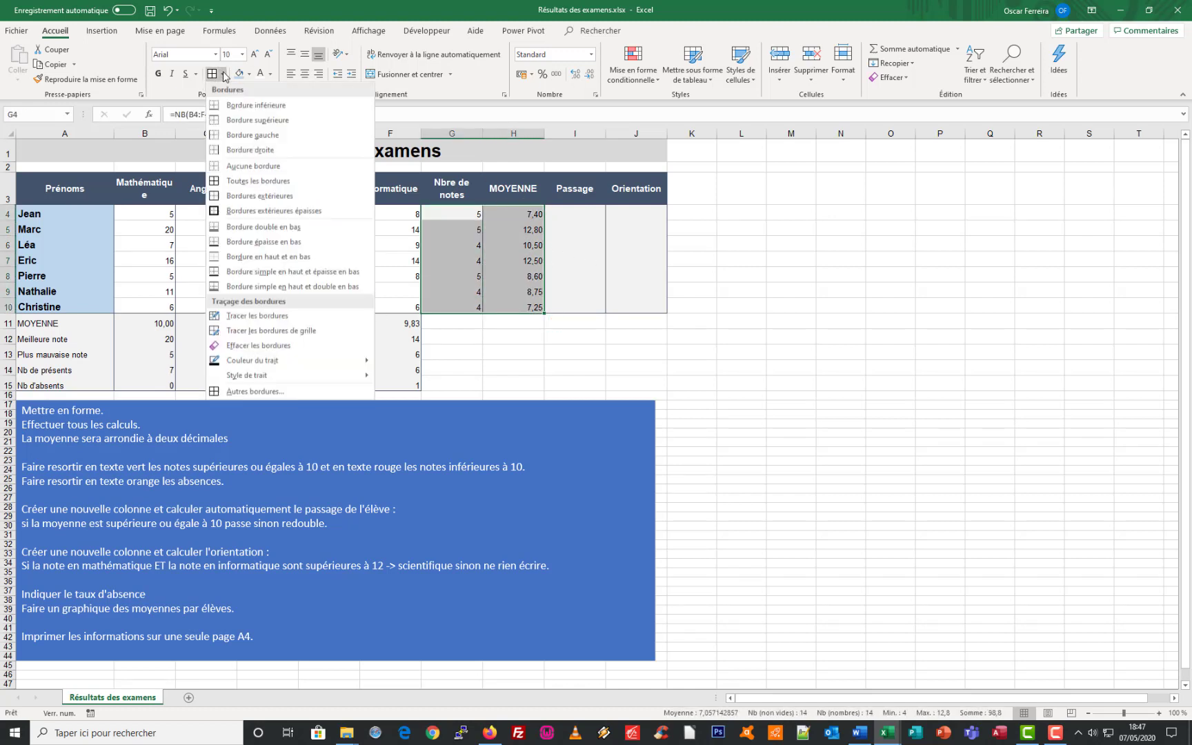
click(276, 392)
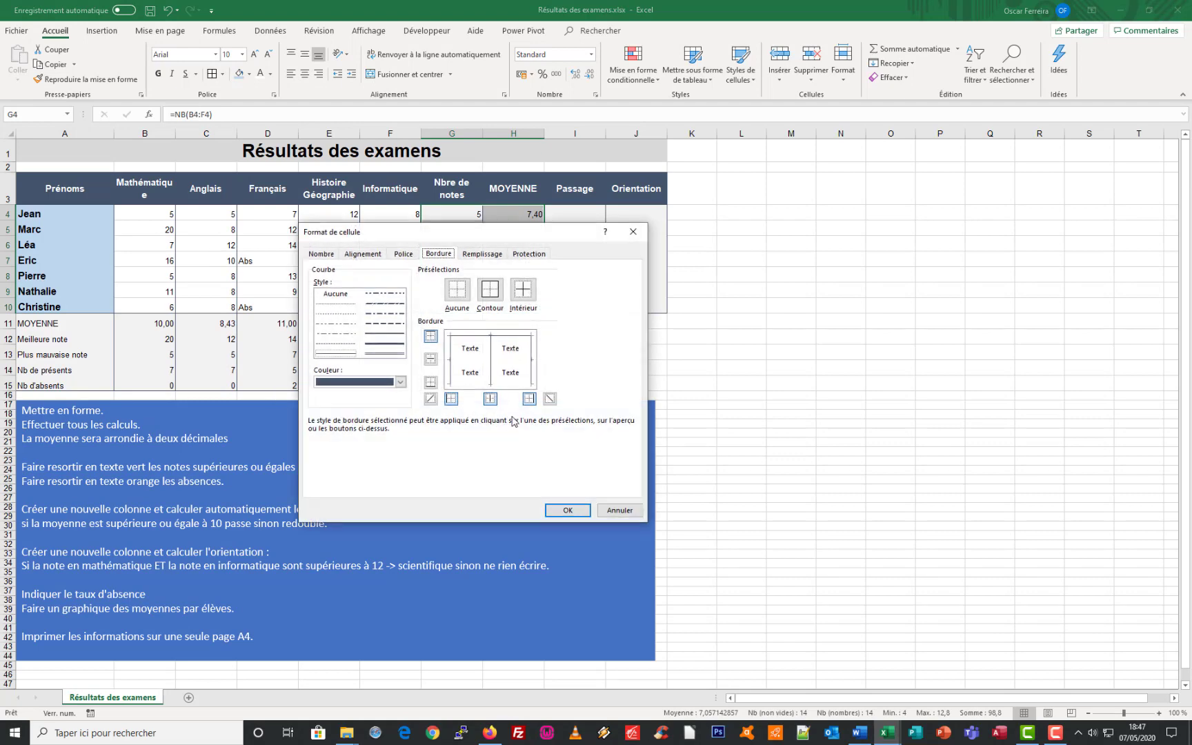
click(487, 300)
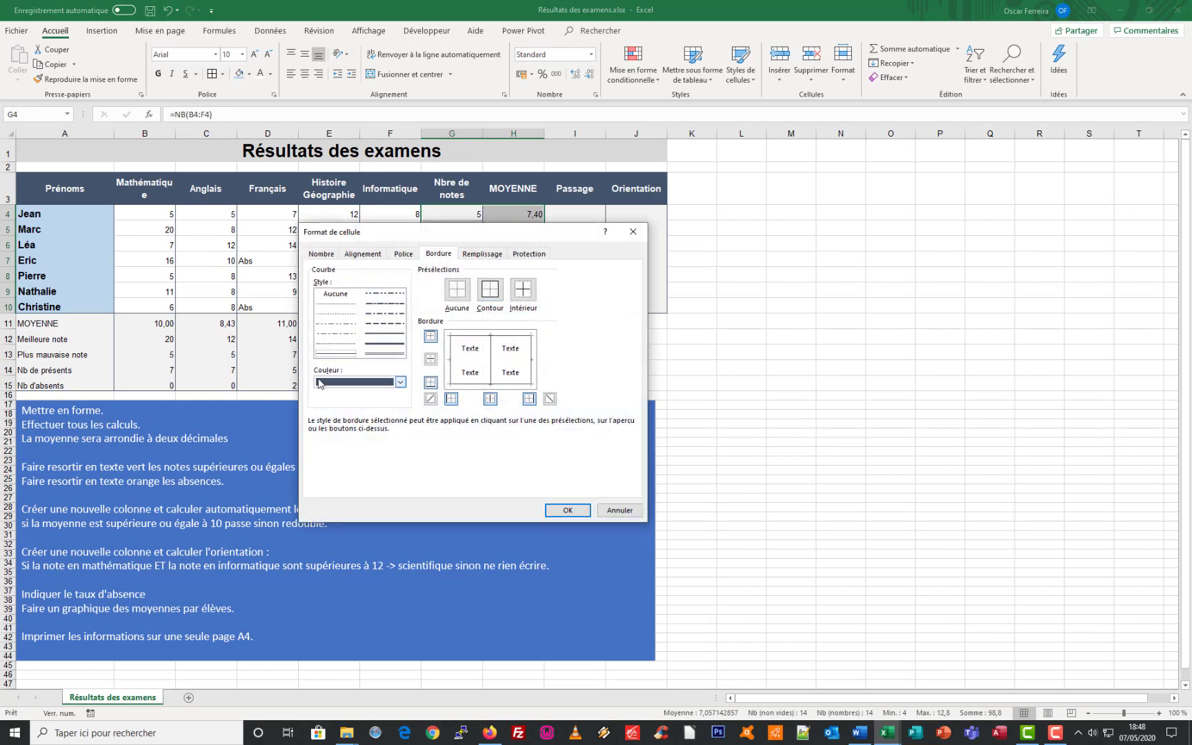
click(567, 509)
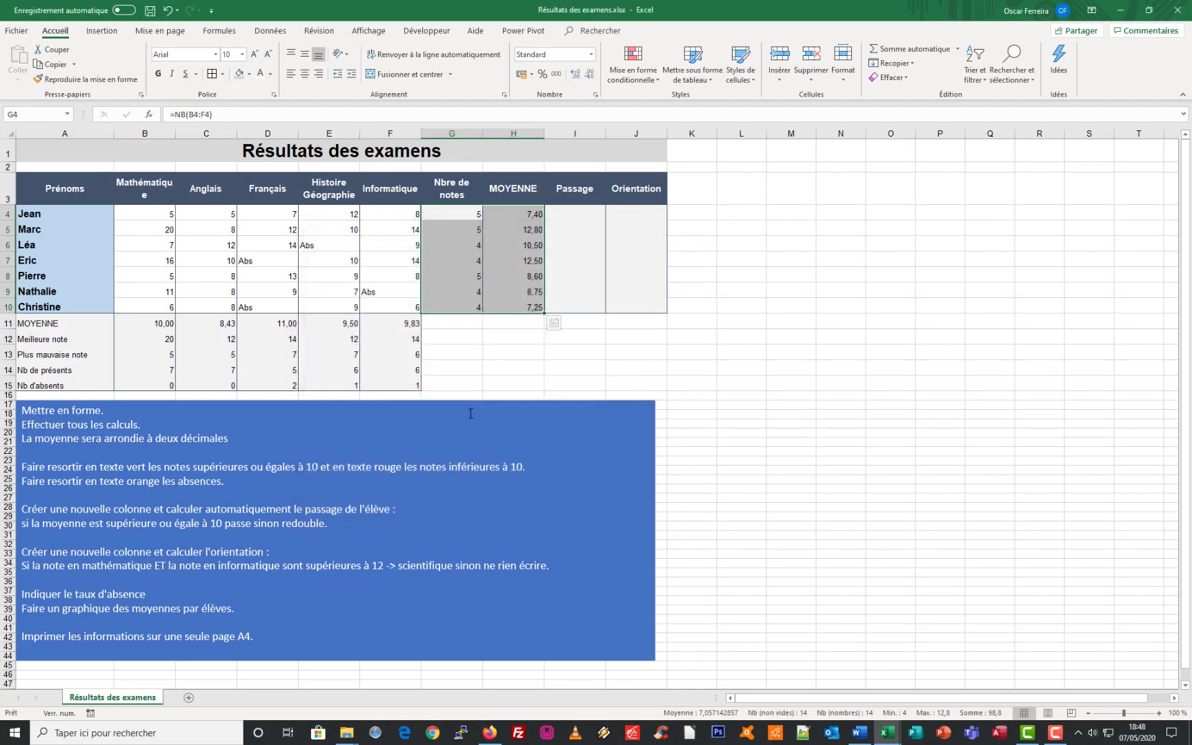
click(452, 260)
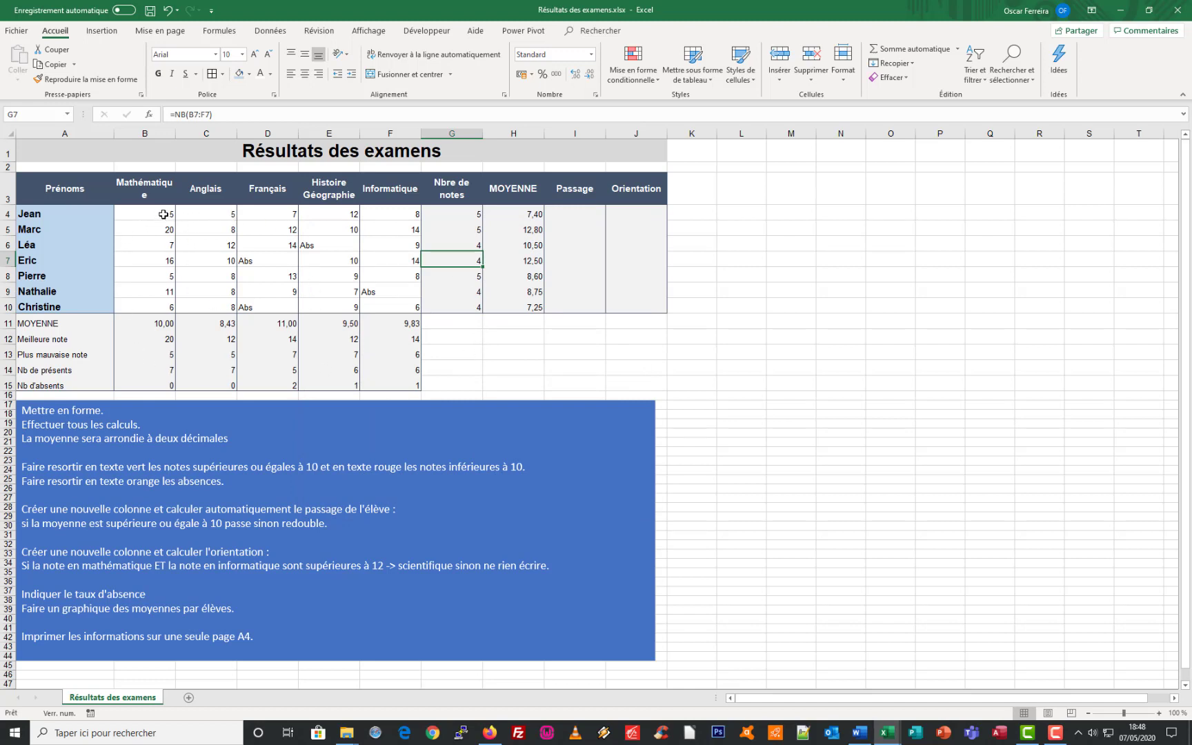
- Center the contents of B4:J15 both horizontally and vertically
drag(164, 214, 648, 386)
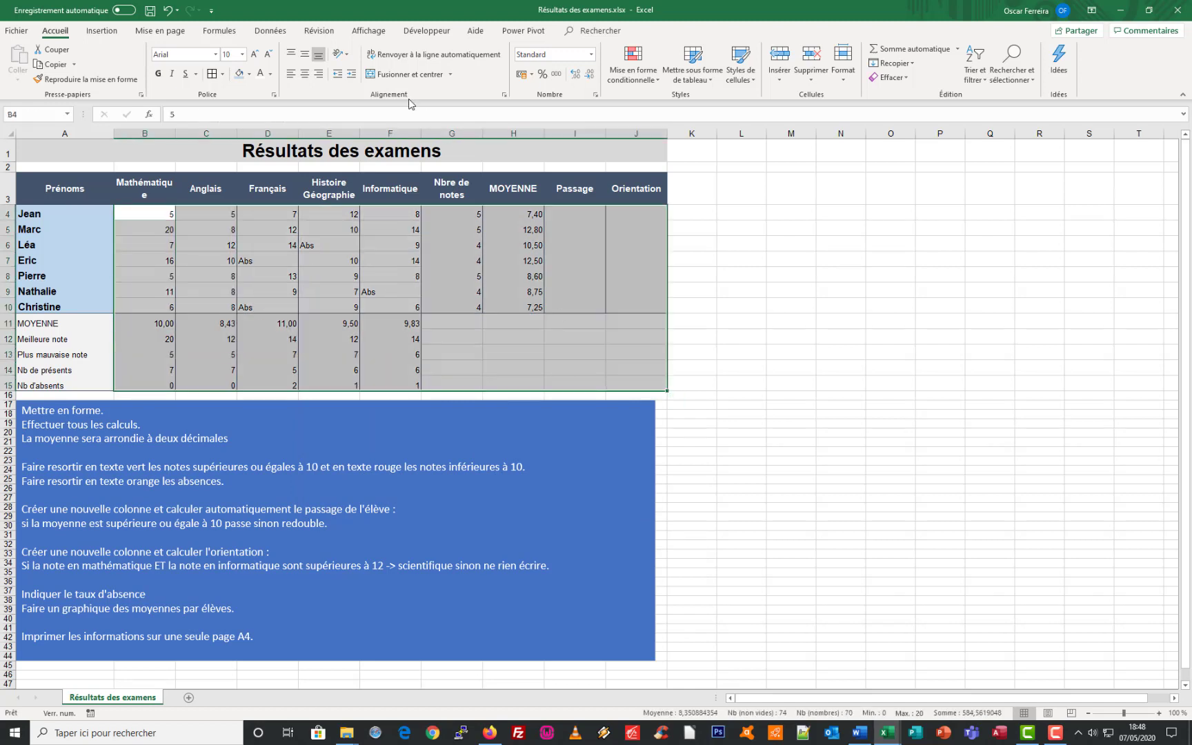
click(304, 73)
click(304, 55)
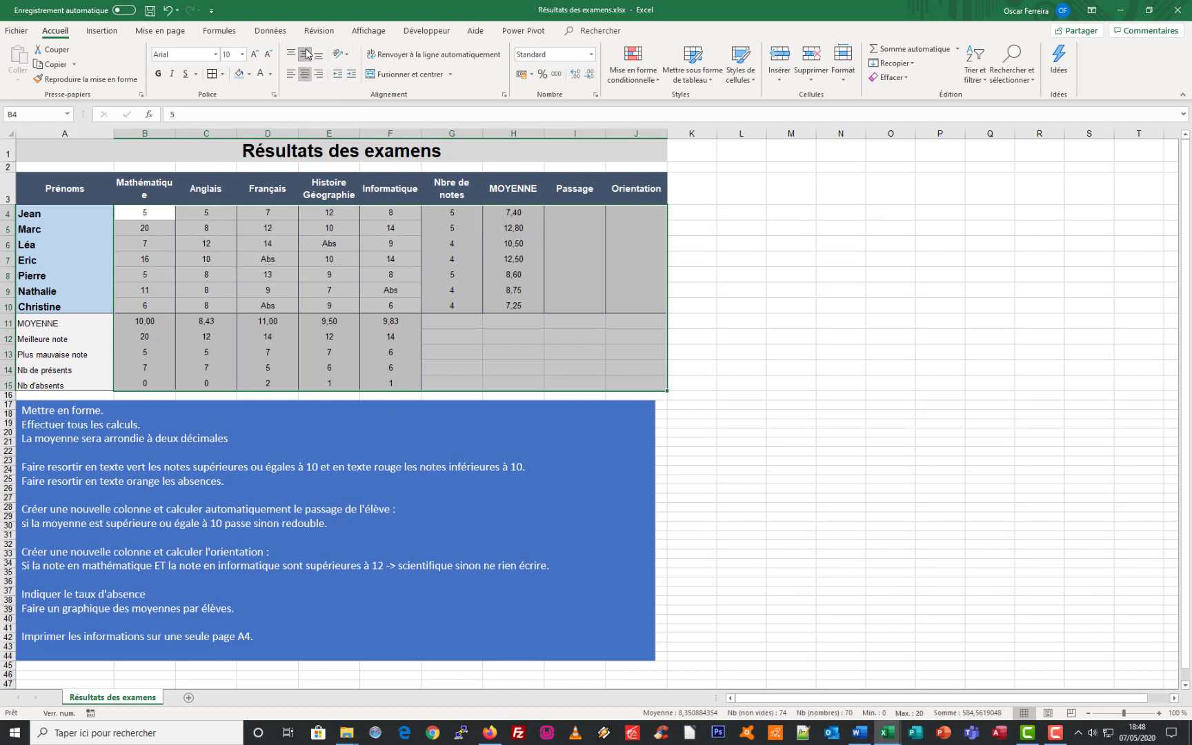
click(350, 271)
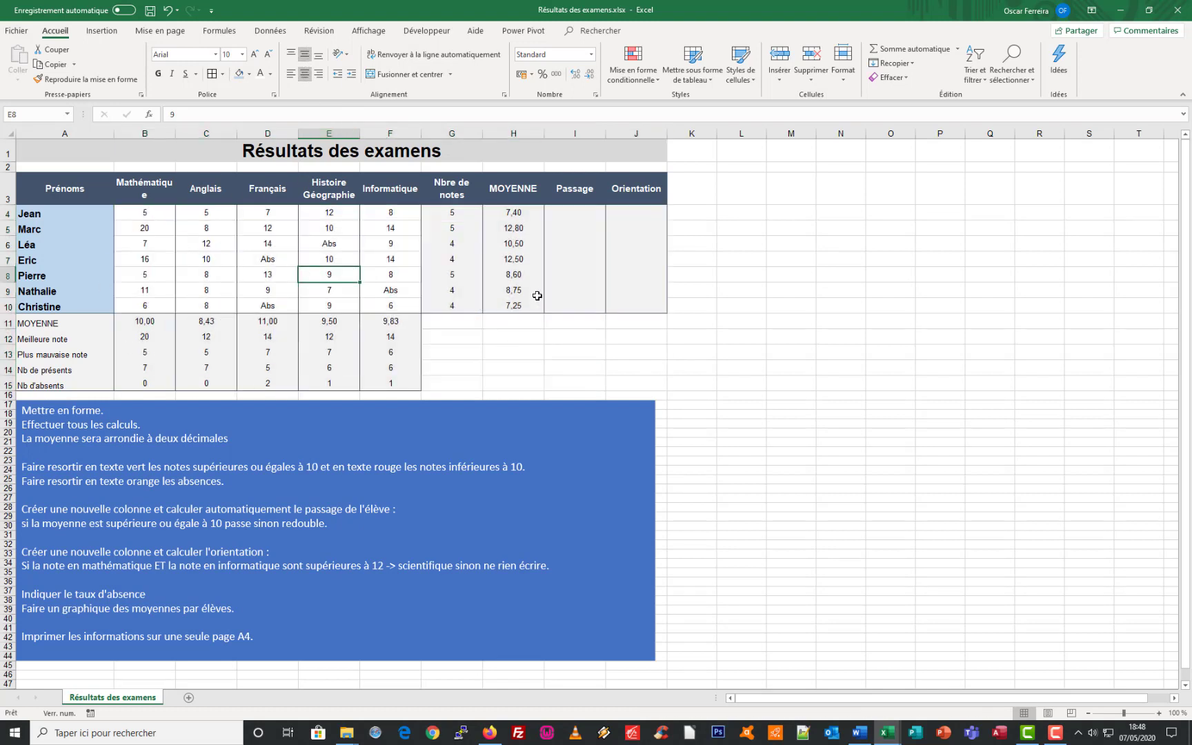
- Make the summary rows A11:F15 and the student counts and averages in G4:H10 bold
drag(67, 322, 390, 383)
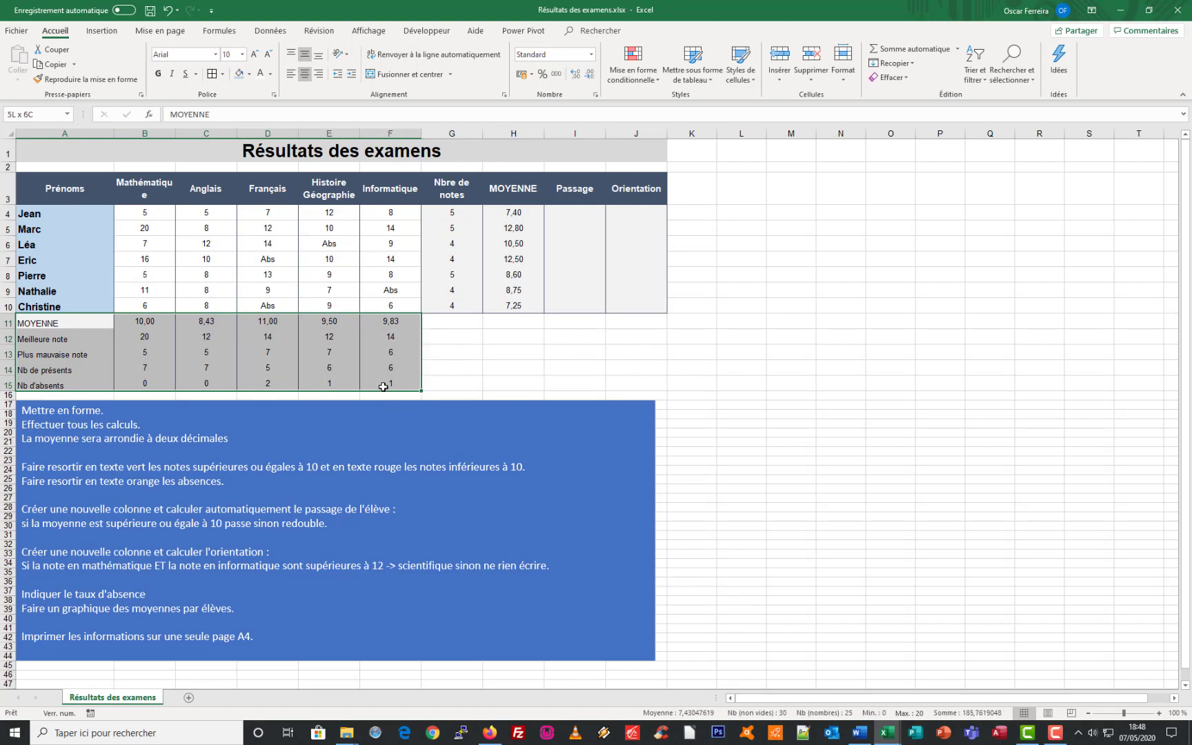
click(158, 73)
drag(453, 211, 523, 302)
click(158, 74)
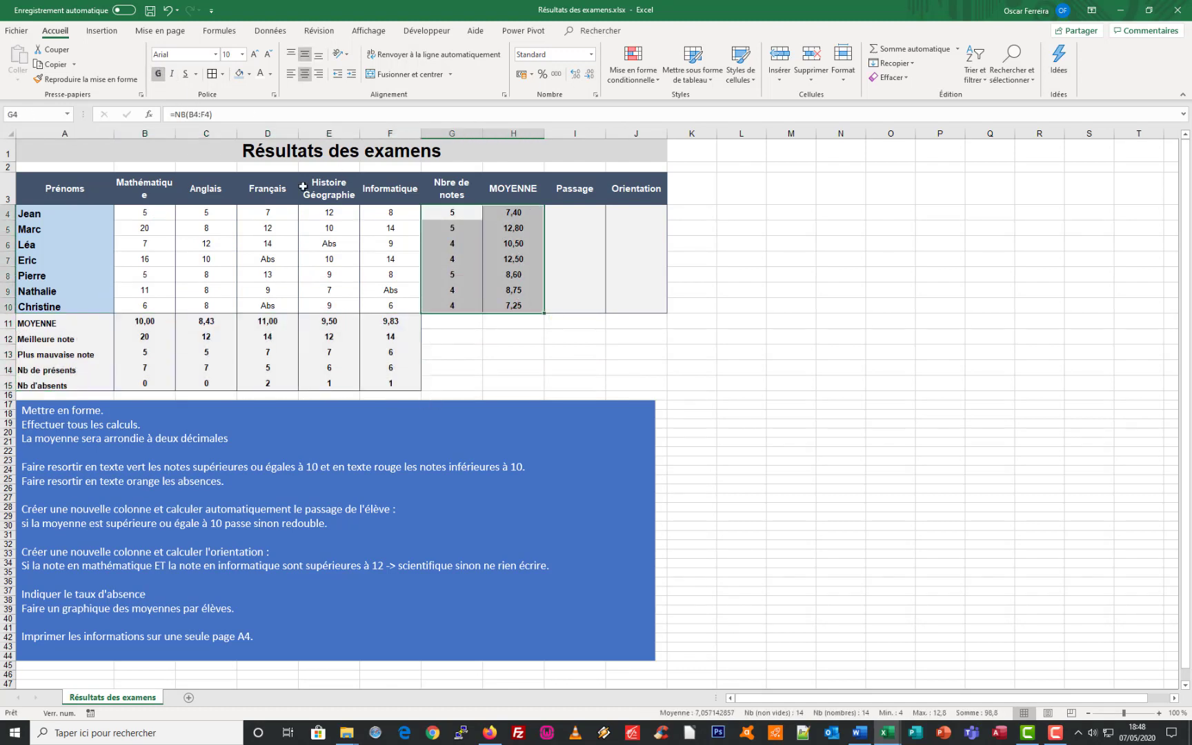
click(324, 247)
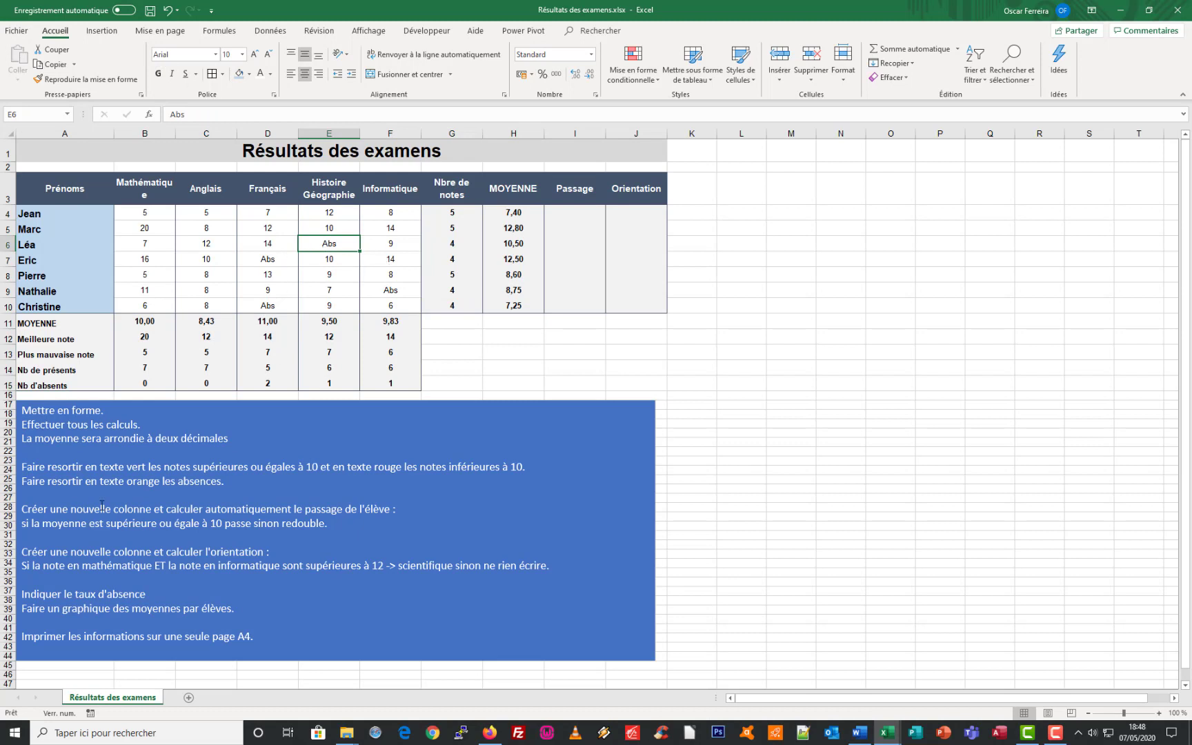
- Add a conditional formatting rule to the marks in B4:F10 giving values greater than 10 a green fill with dark green text
drag(23, 468, 228, 481)
click(164, 466)
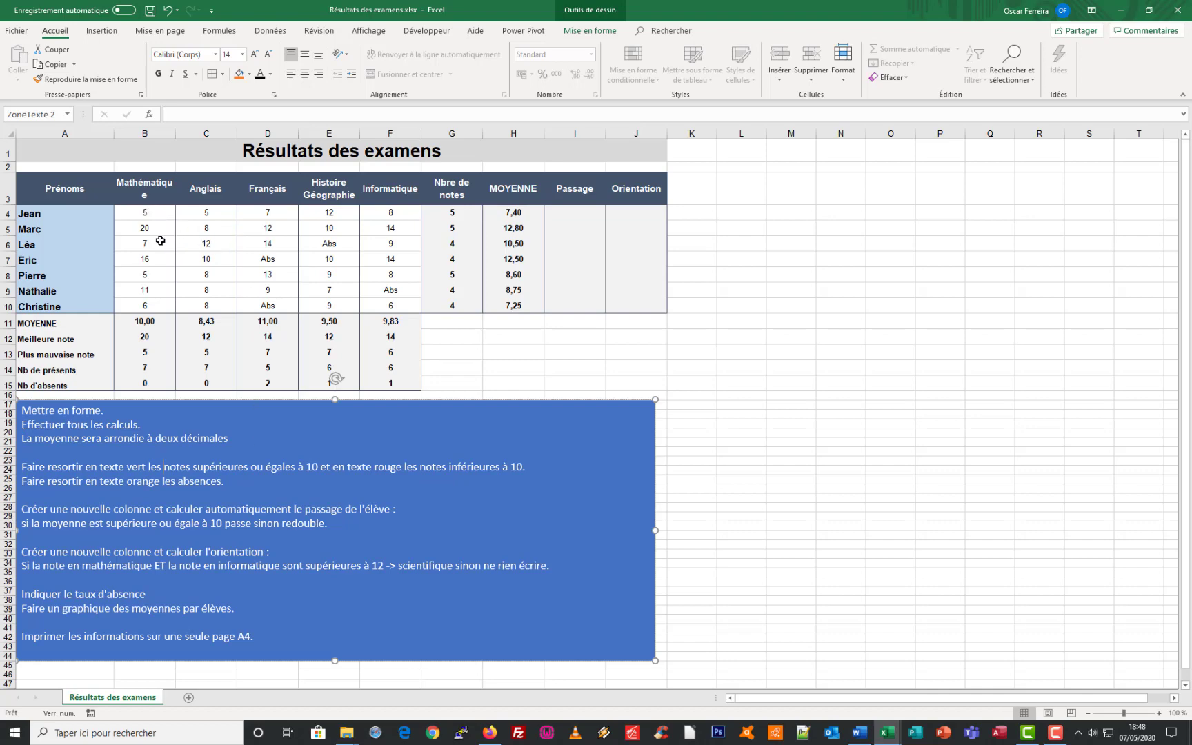
drag(146, 213, 360, 302)
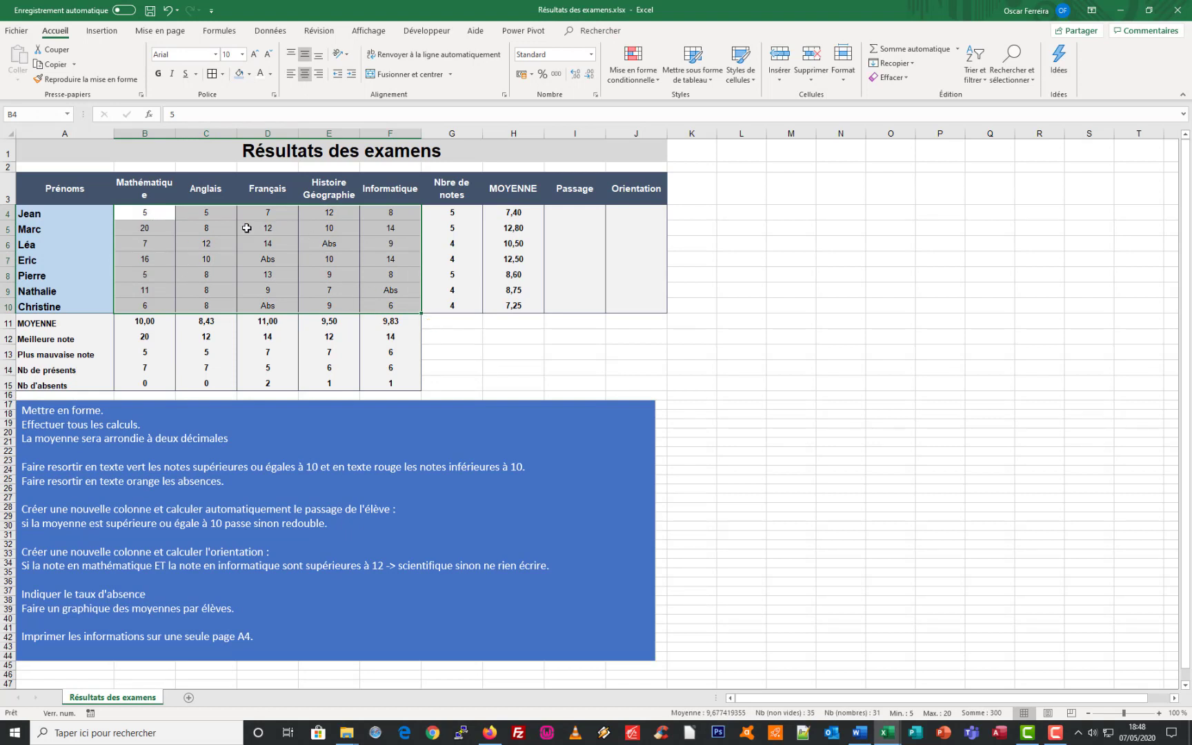
click(635, 64)
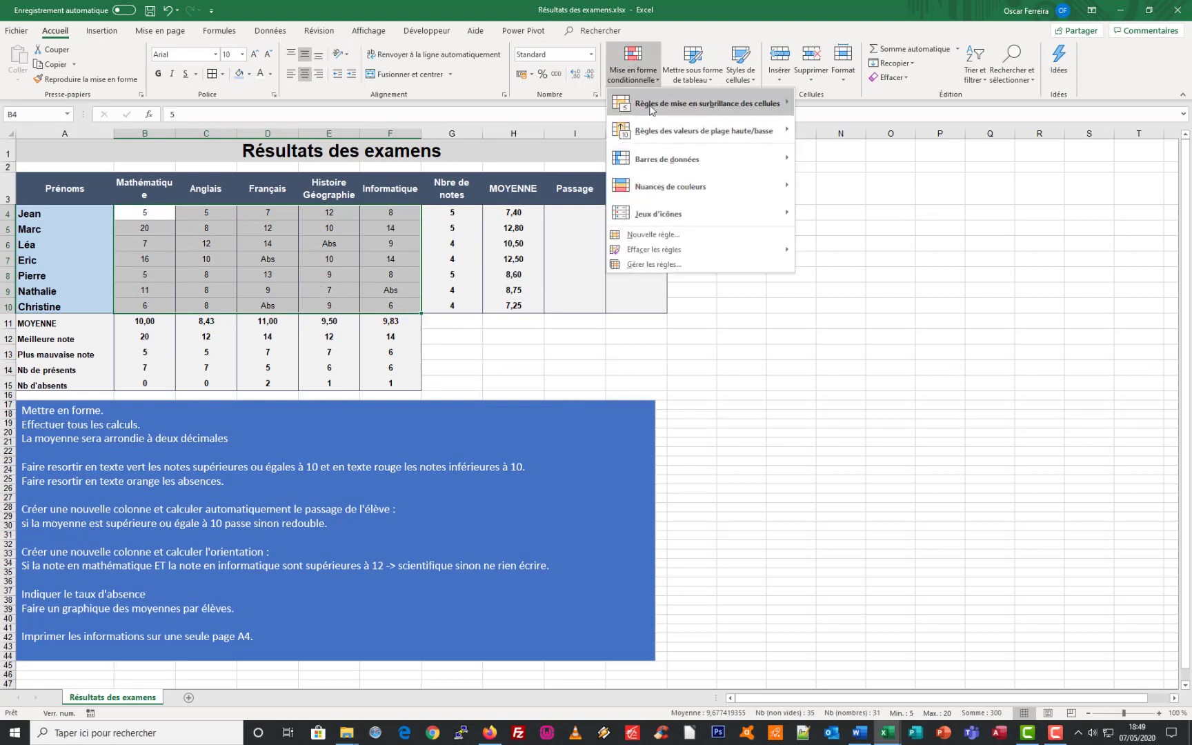
mouse_move(652, 111)
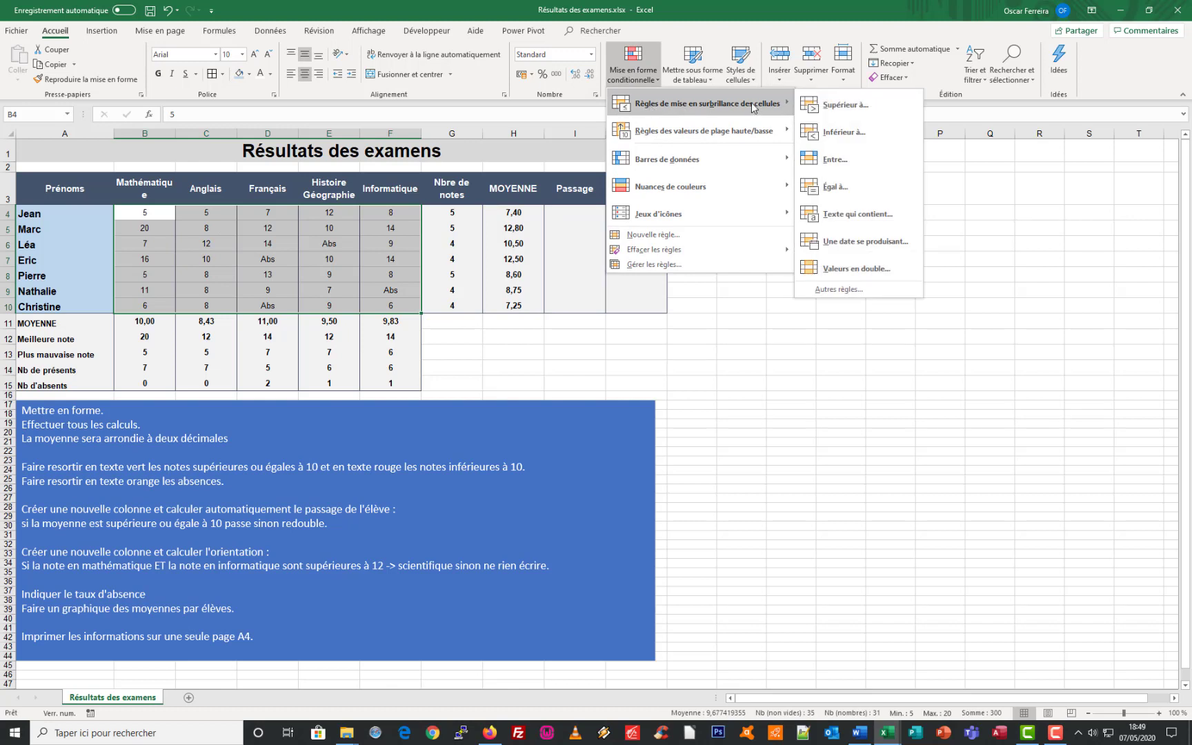
click(847, 105)
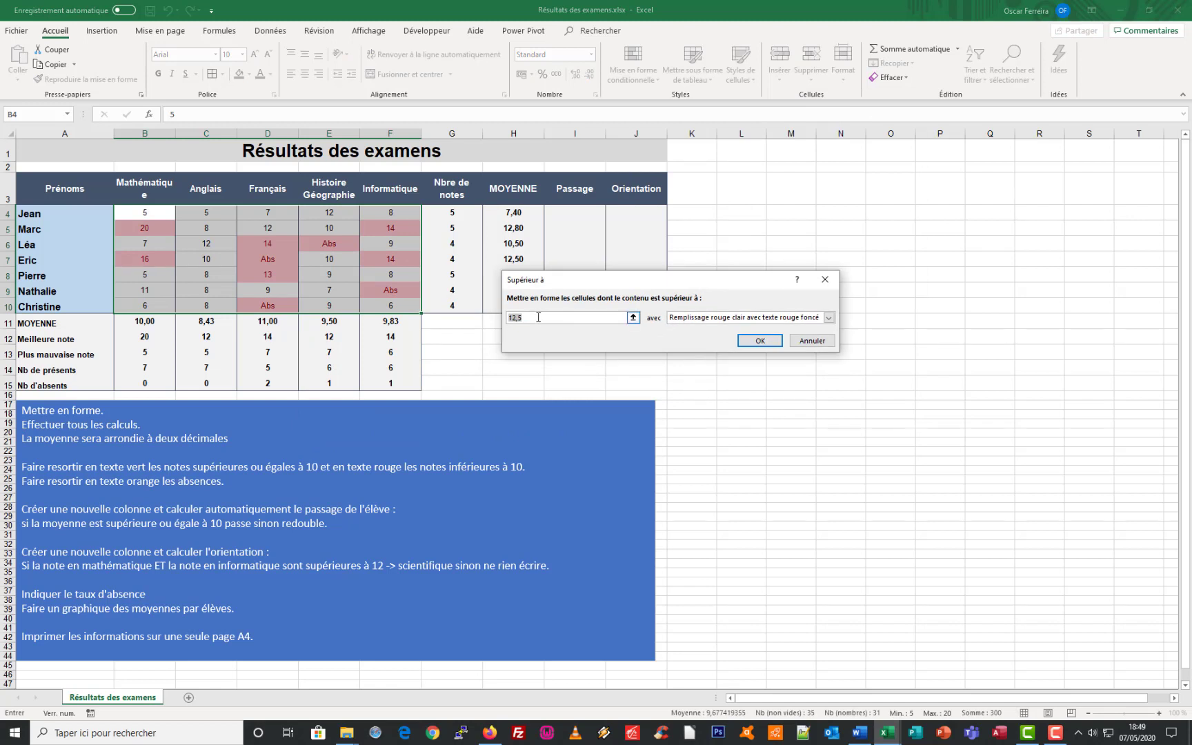
text(10)
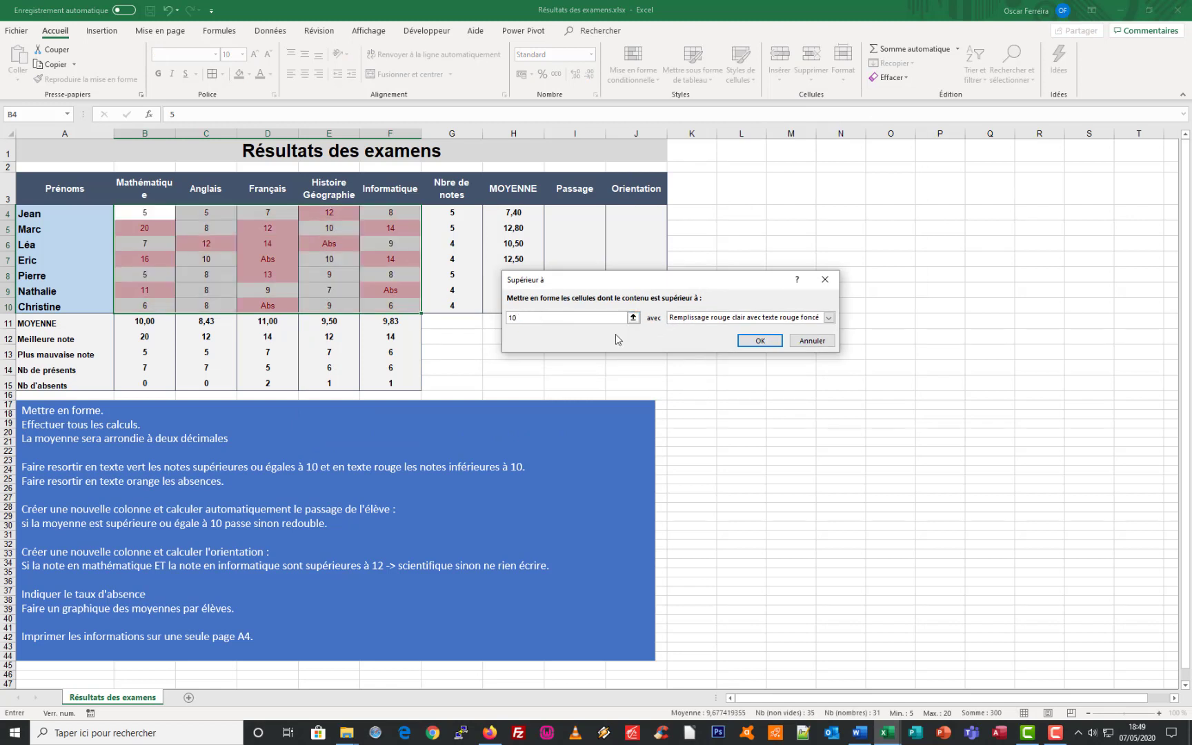
click(829, 318)
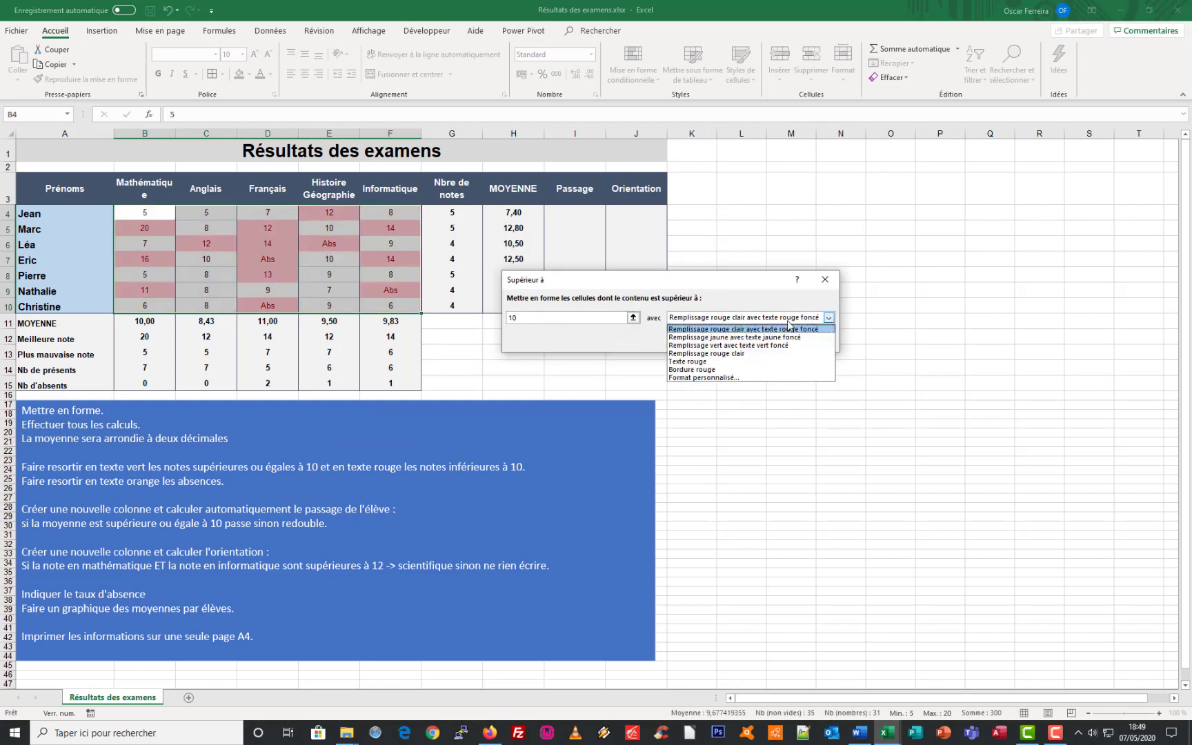
click(748, 346)
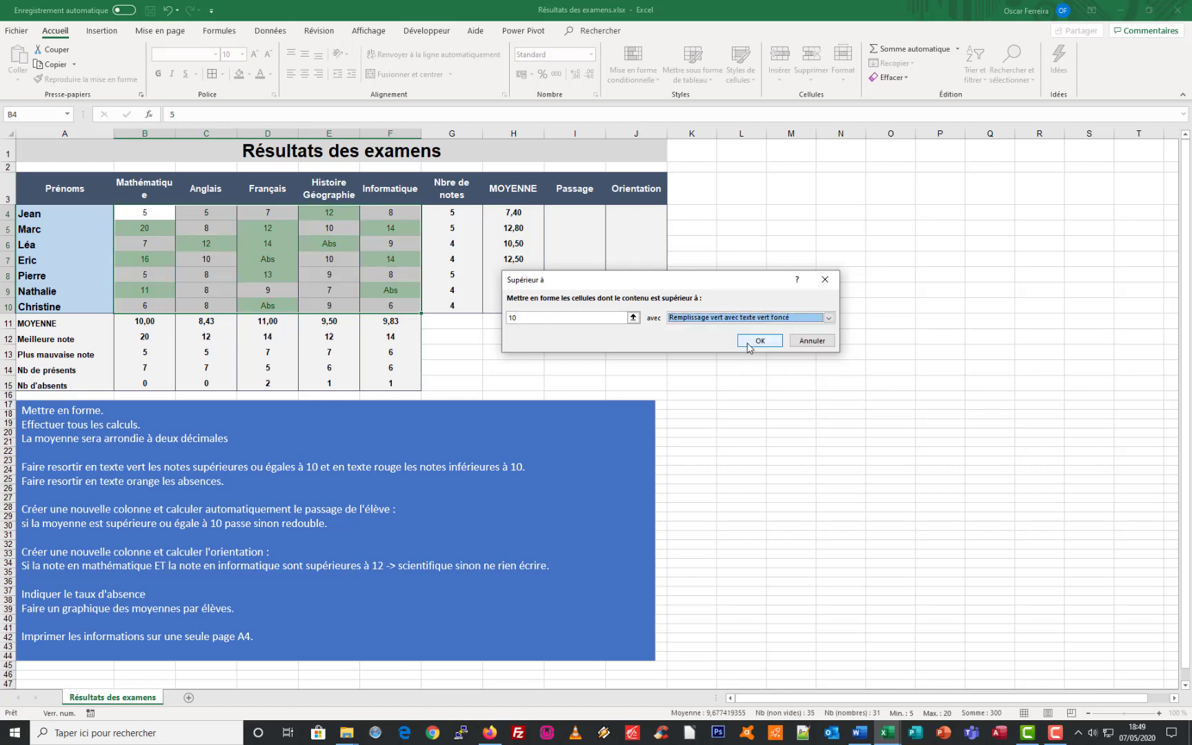
click(759, 341)
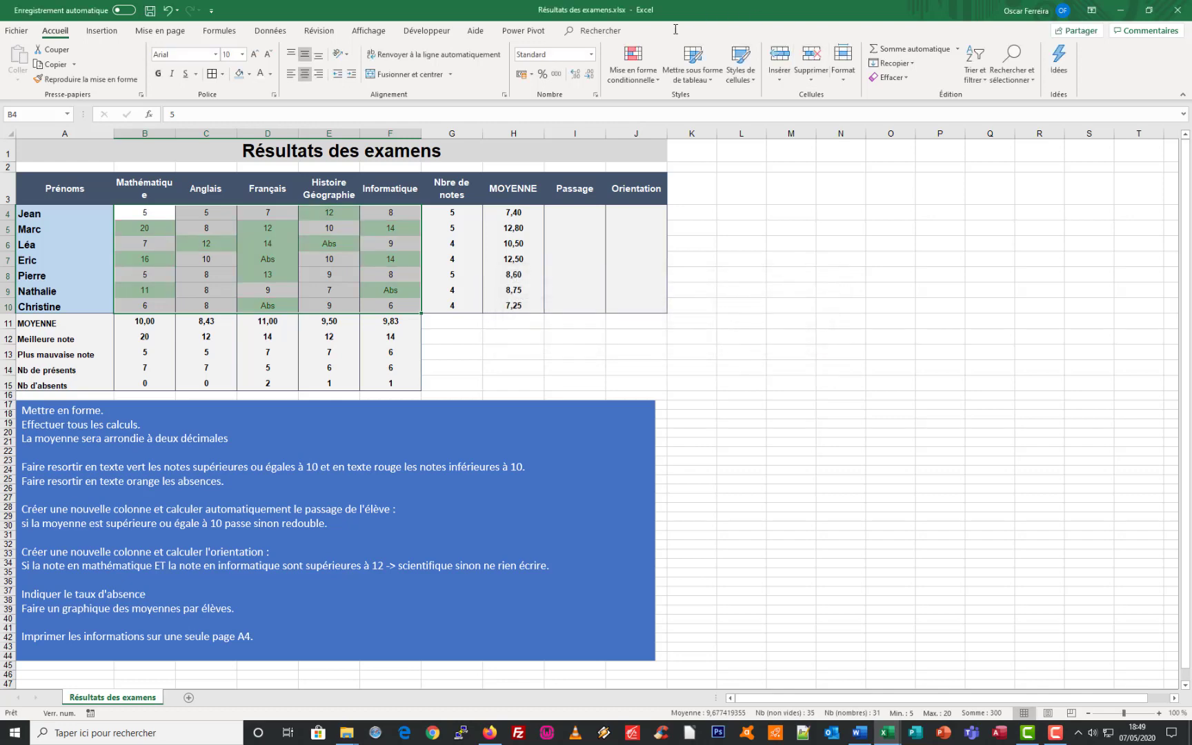
- Add a conditional formatting rule to B4:F10 giving values less than 10 a light red fill with dark red text
click(647, 81)
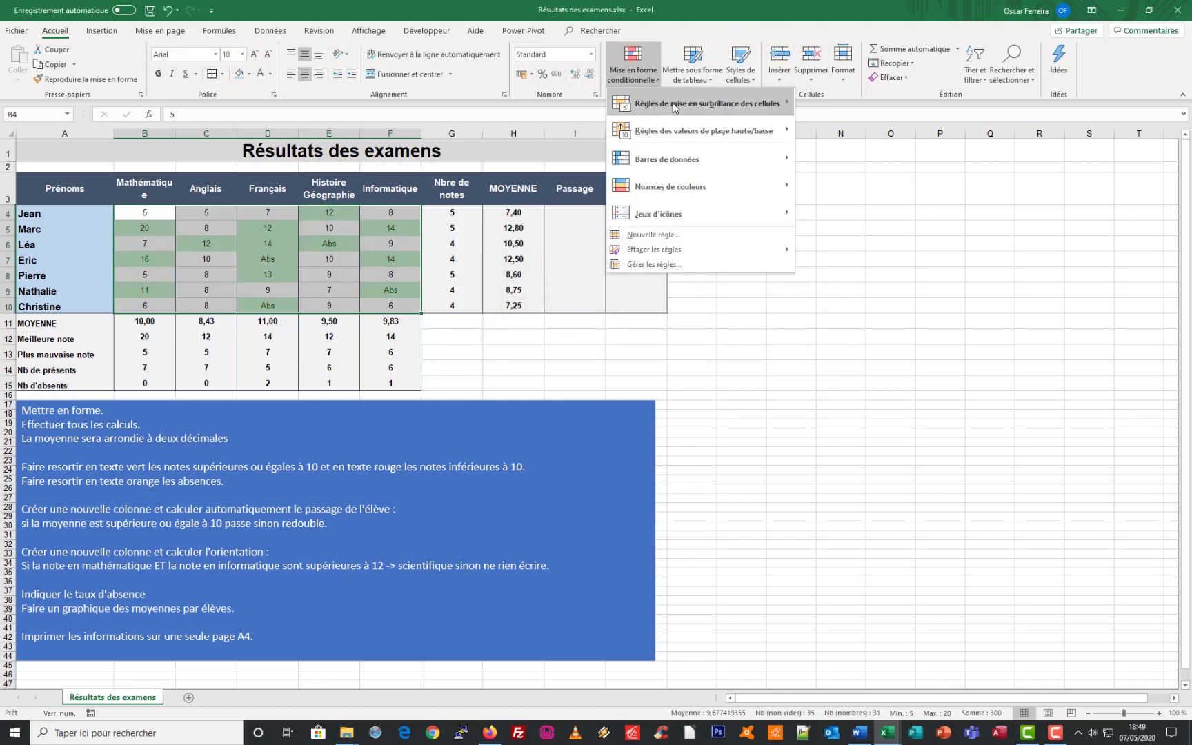
mouse_move(694, 107)
click(840, 132)
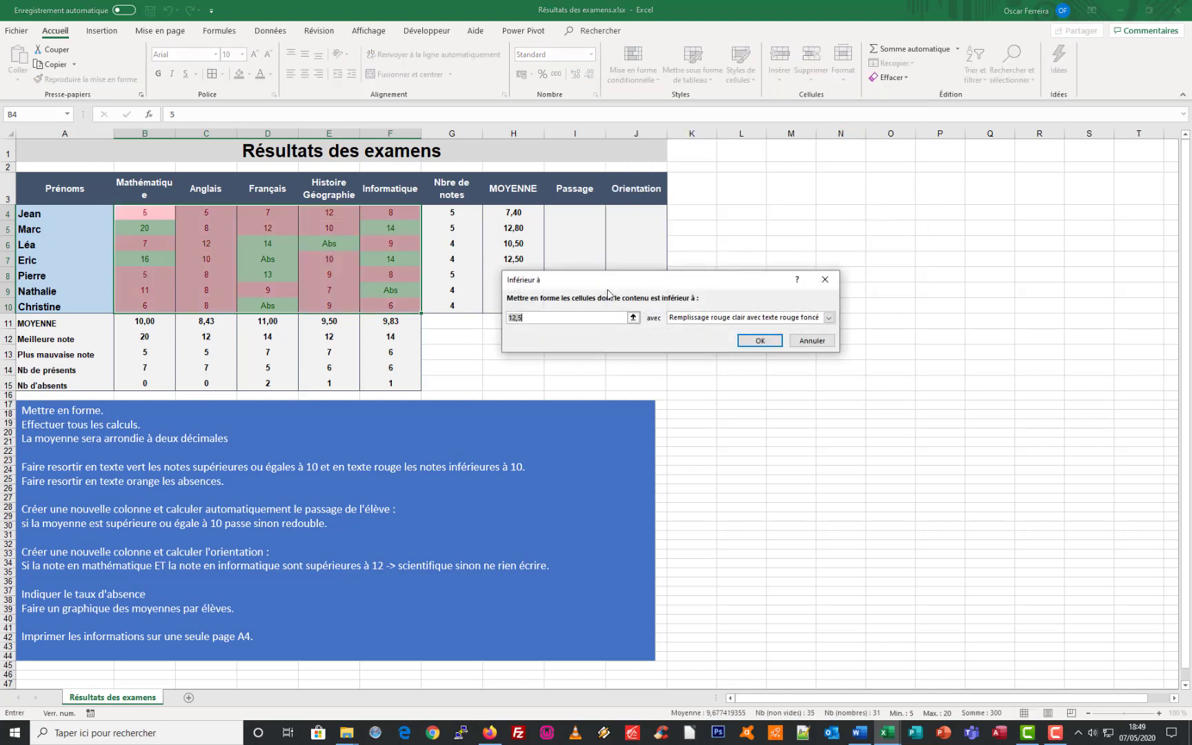
text(10)
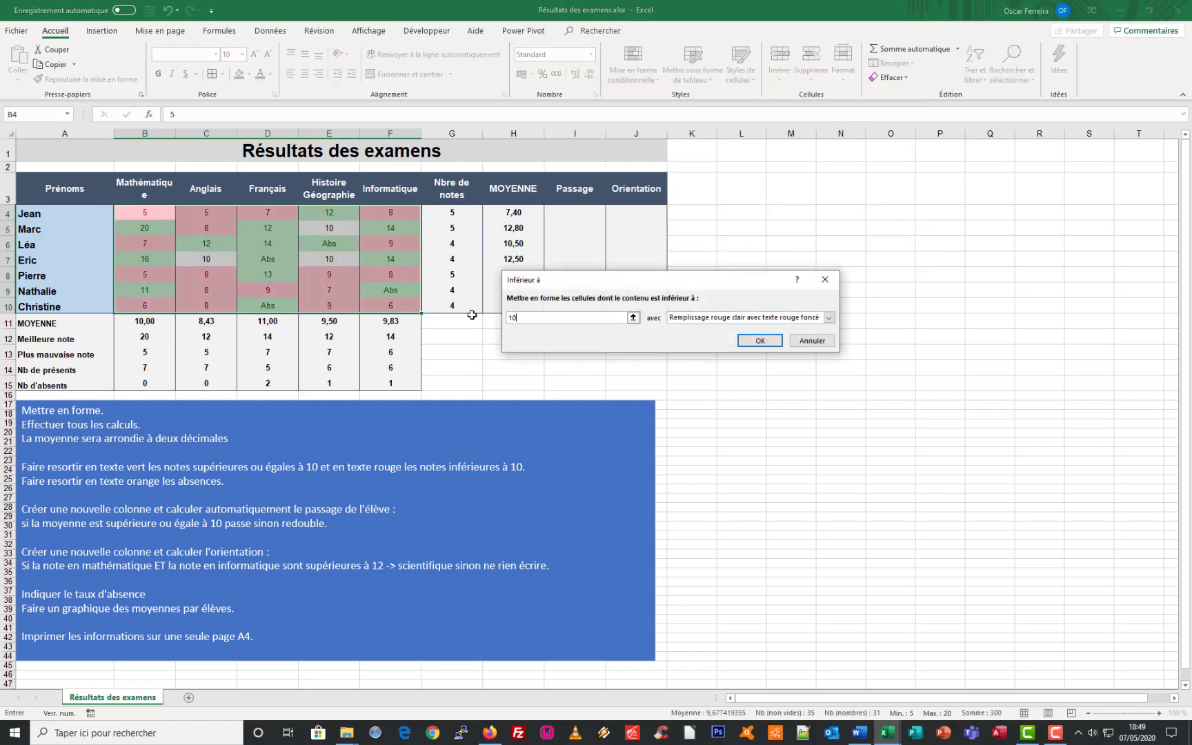
click(759, 341)
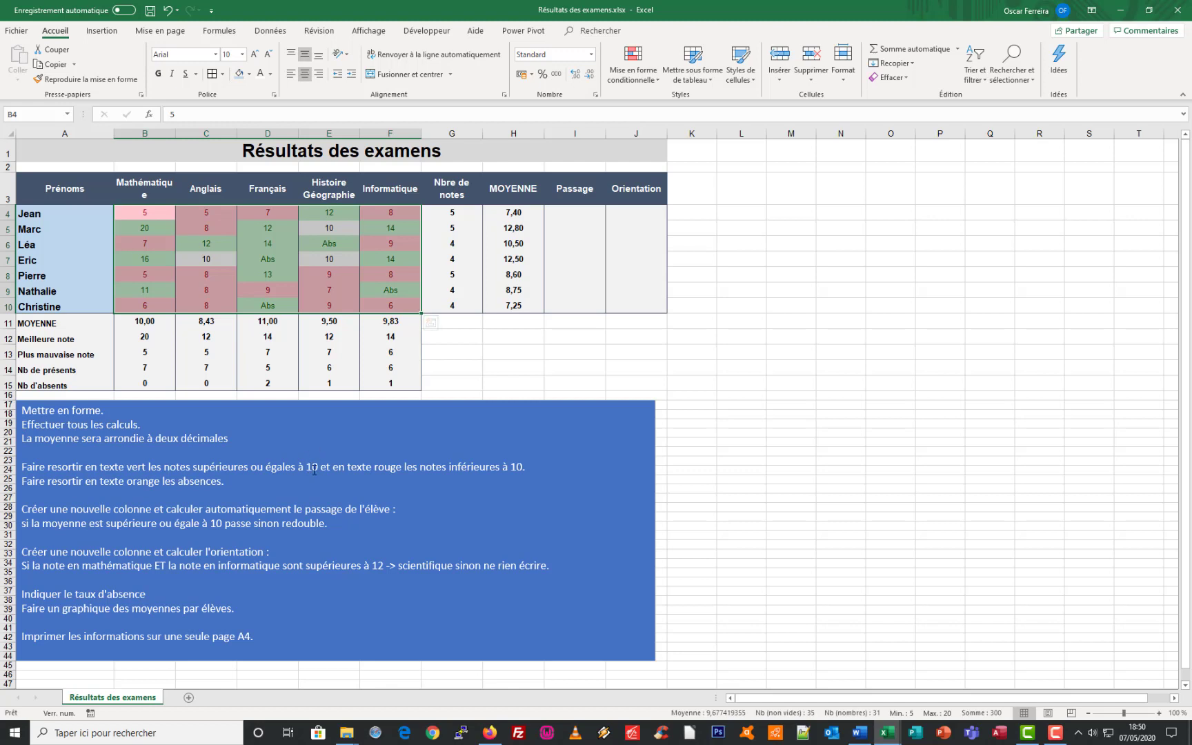
- Add a conditional formatting rule to B4:F10 giving values equal to 10 a green fill with dark green text
click(639, 71)
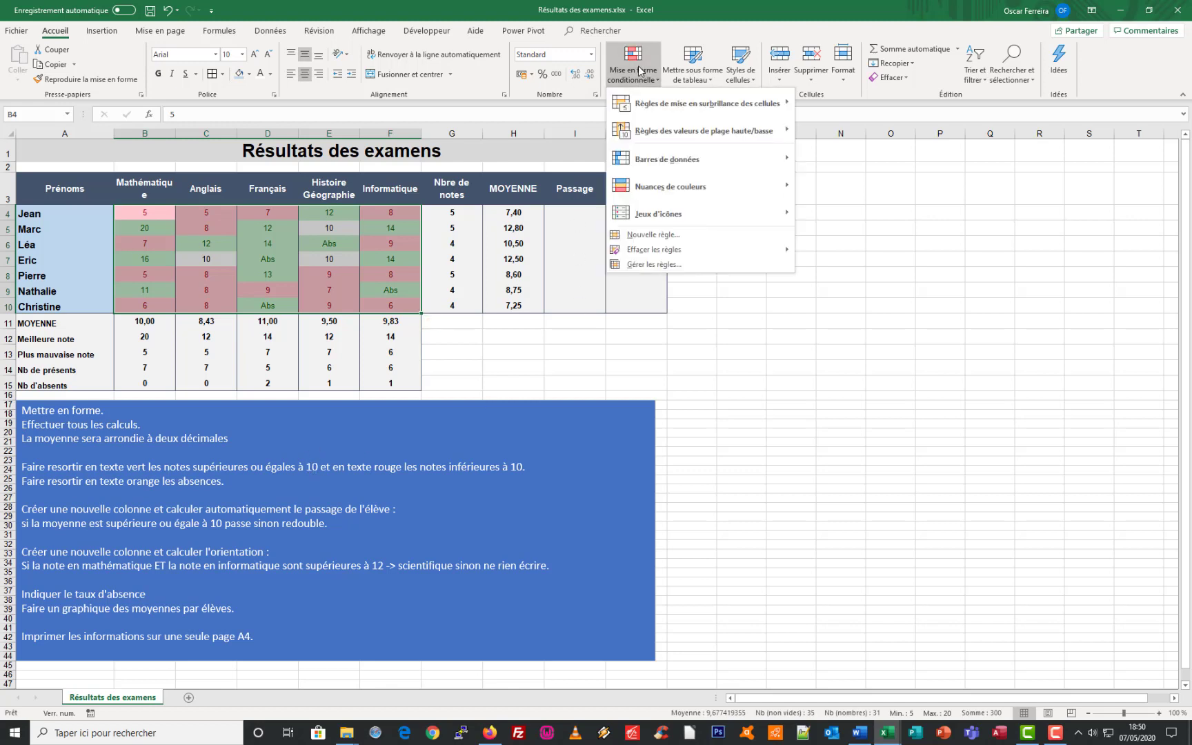
mouse_move(759, 103)
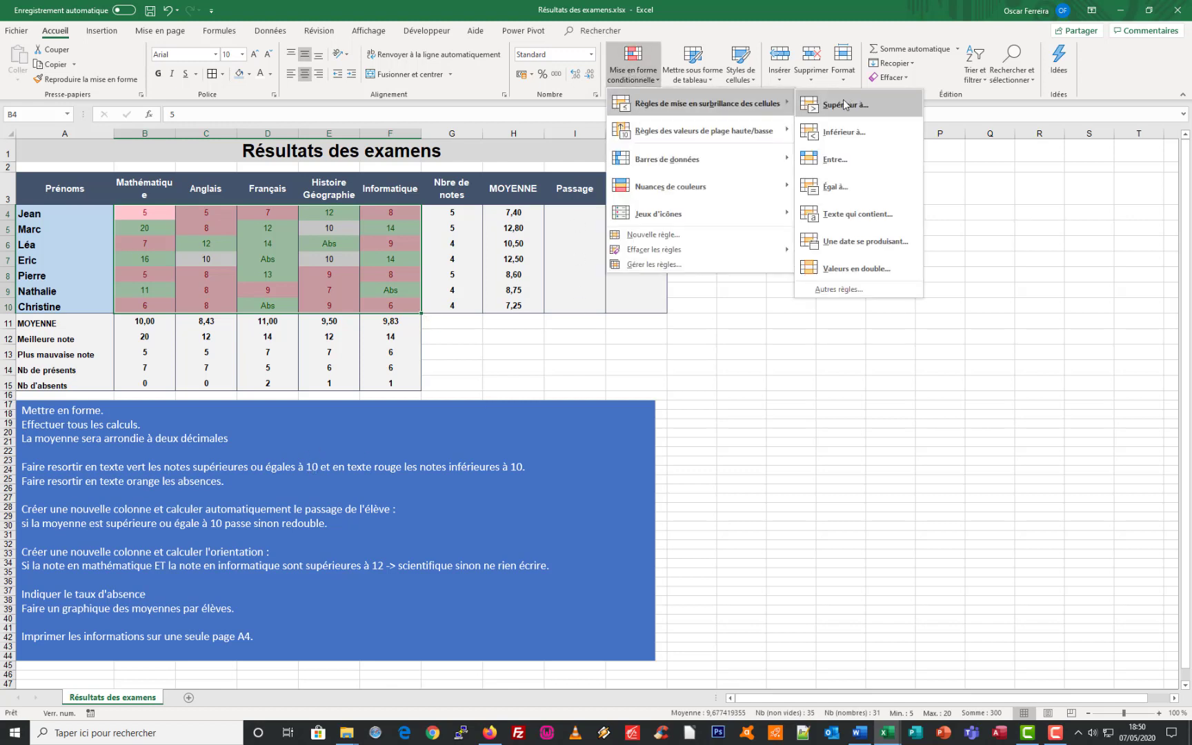
click(836, 186)
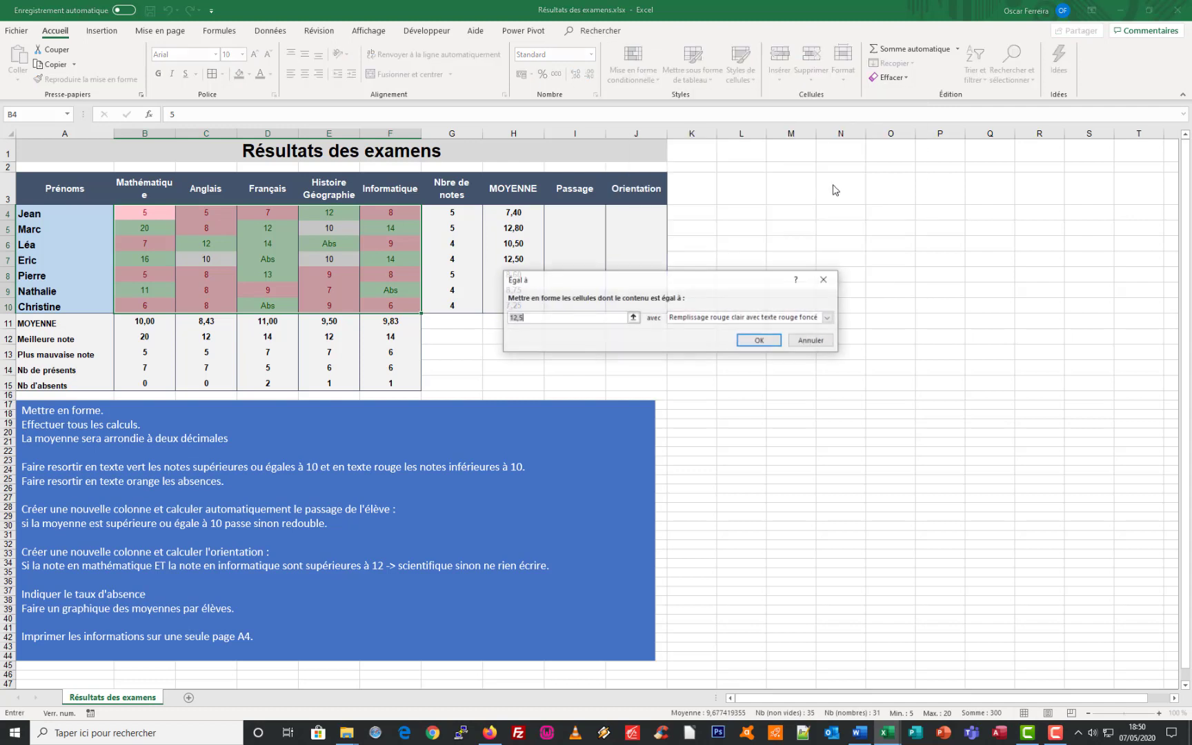
text(10)
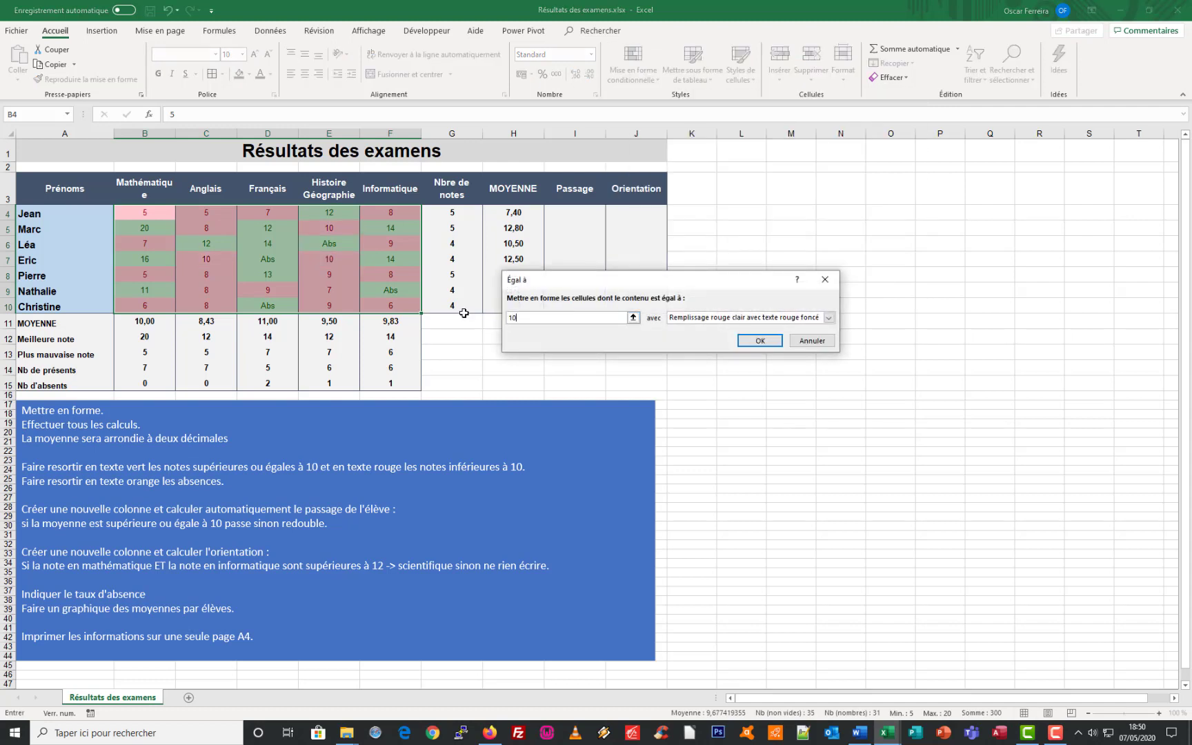
click(829, 318)
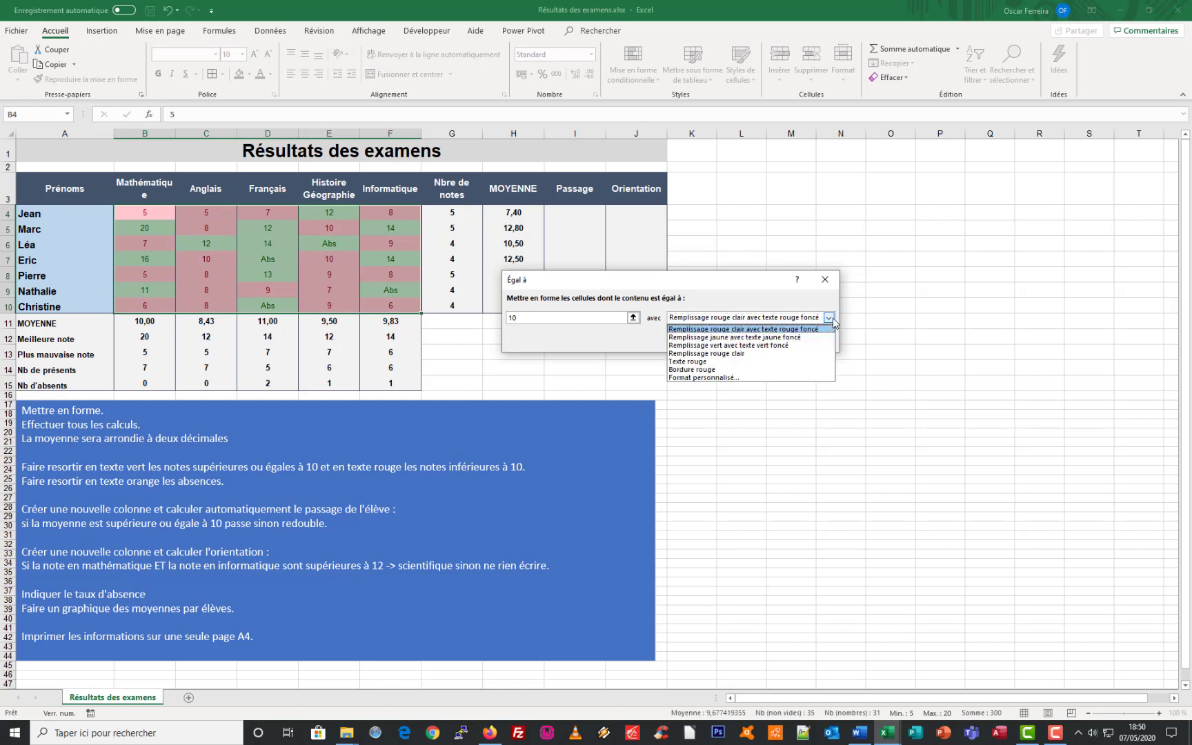
click(762, 345)
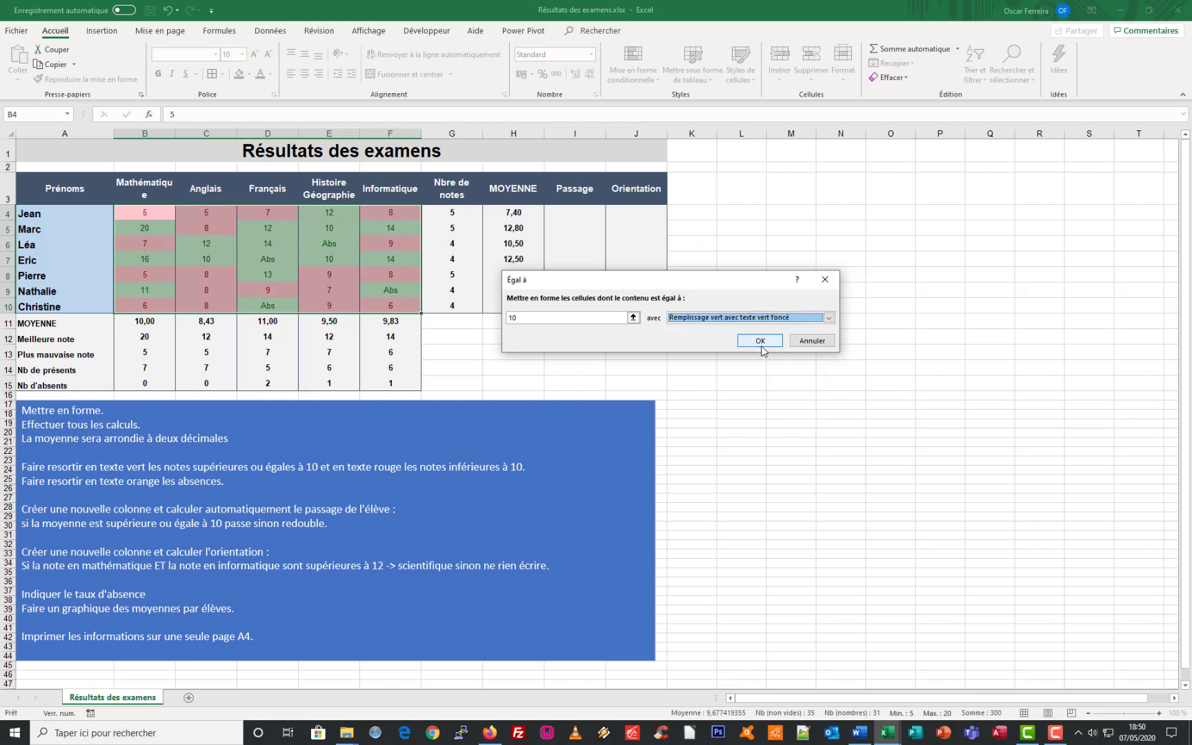
click(760, 341)
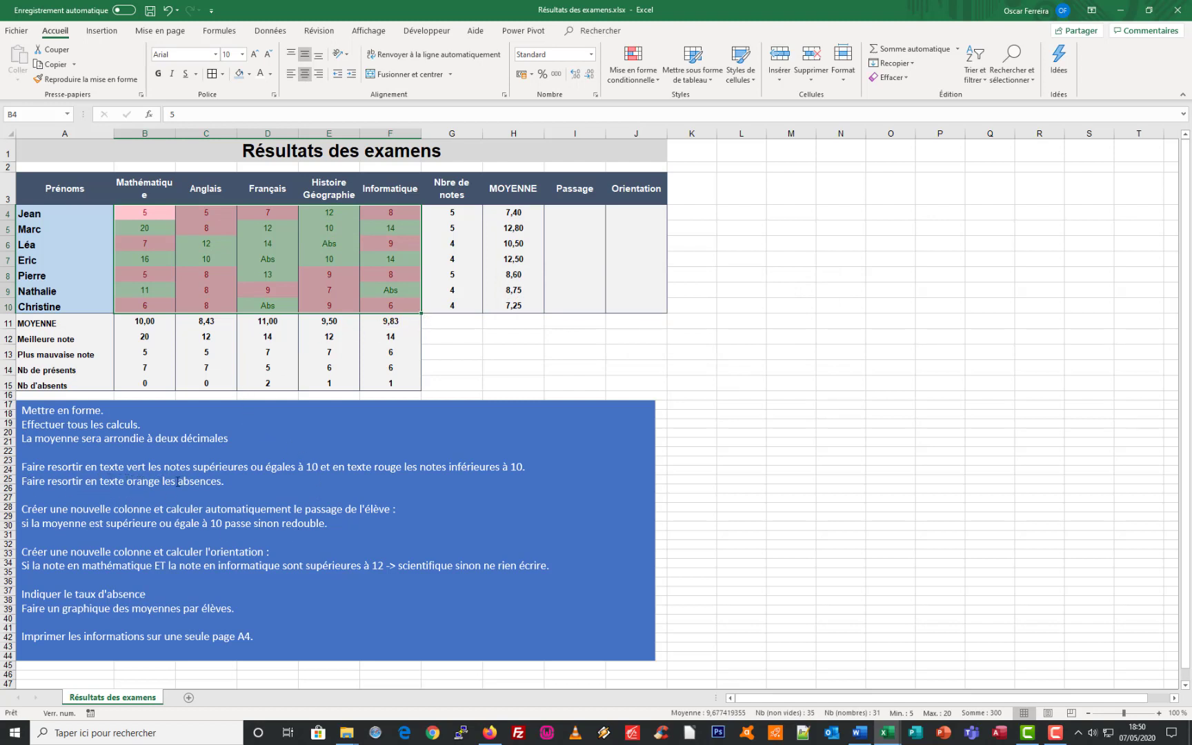
- Add a conditional formatting rule to B4:F10 giving cells equal to "Abs" a custom gold fill with orange text
click(635, 61)
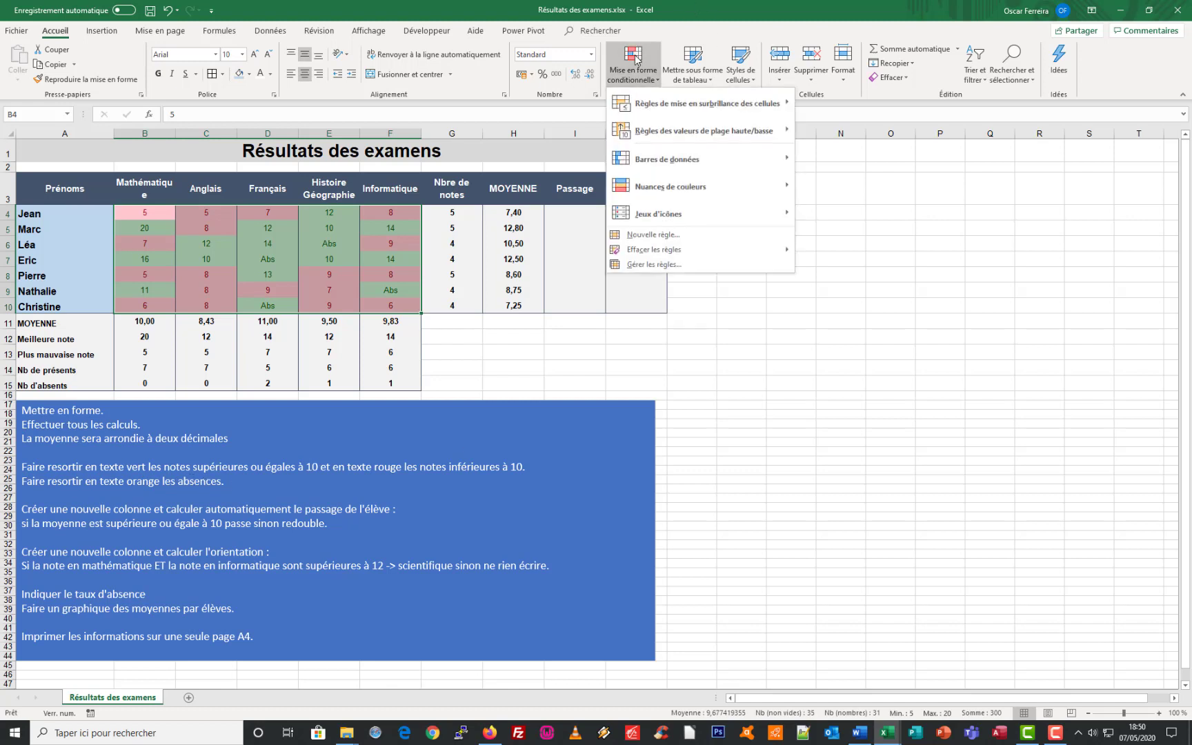
mouse_move(729, 103)
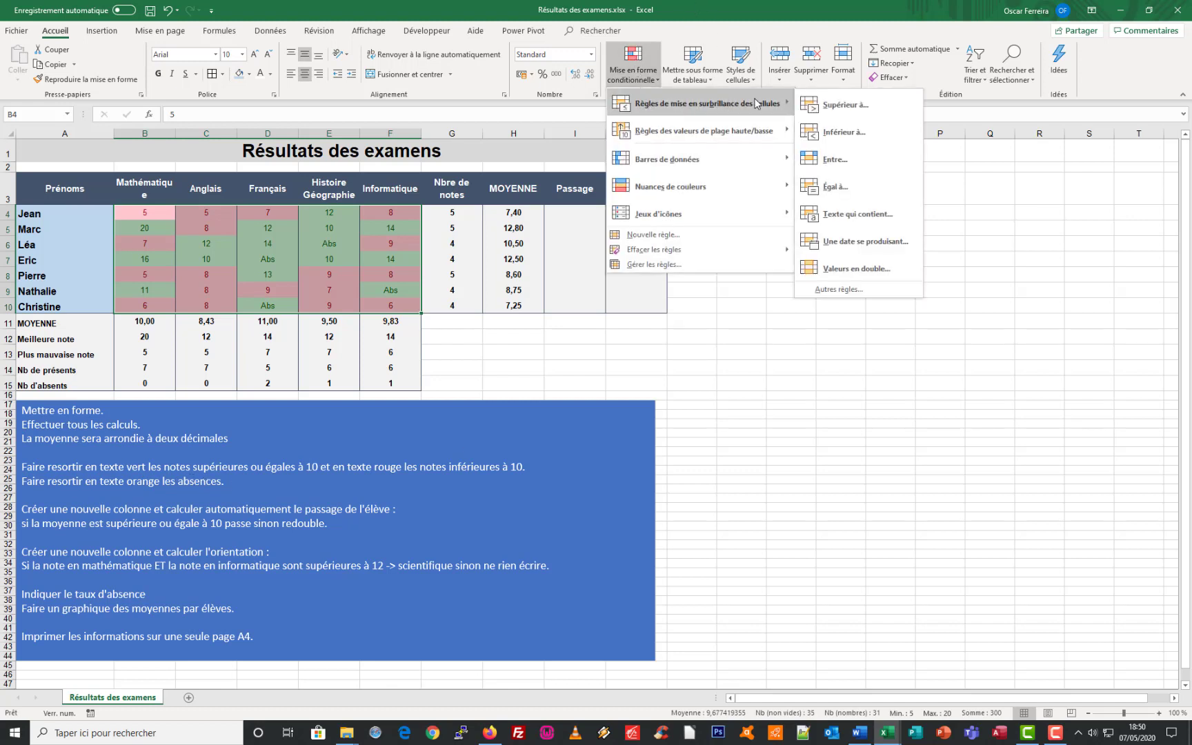
click(835, 187)
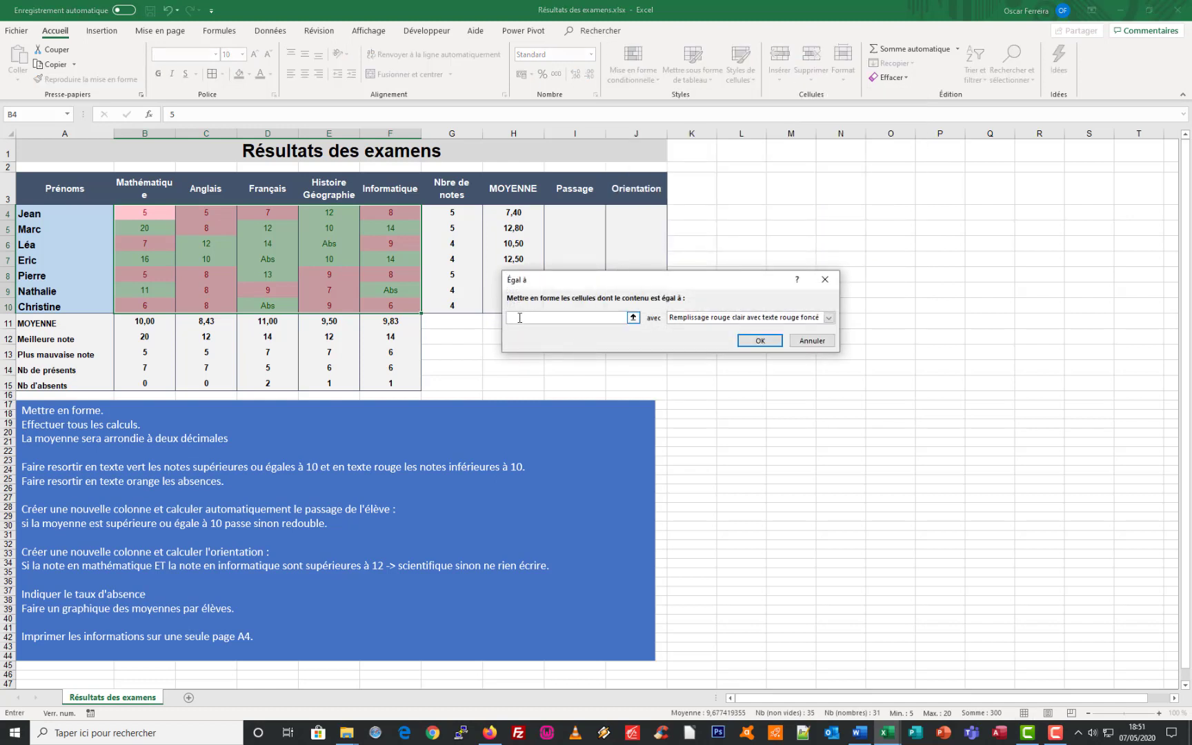
click(710, 318)
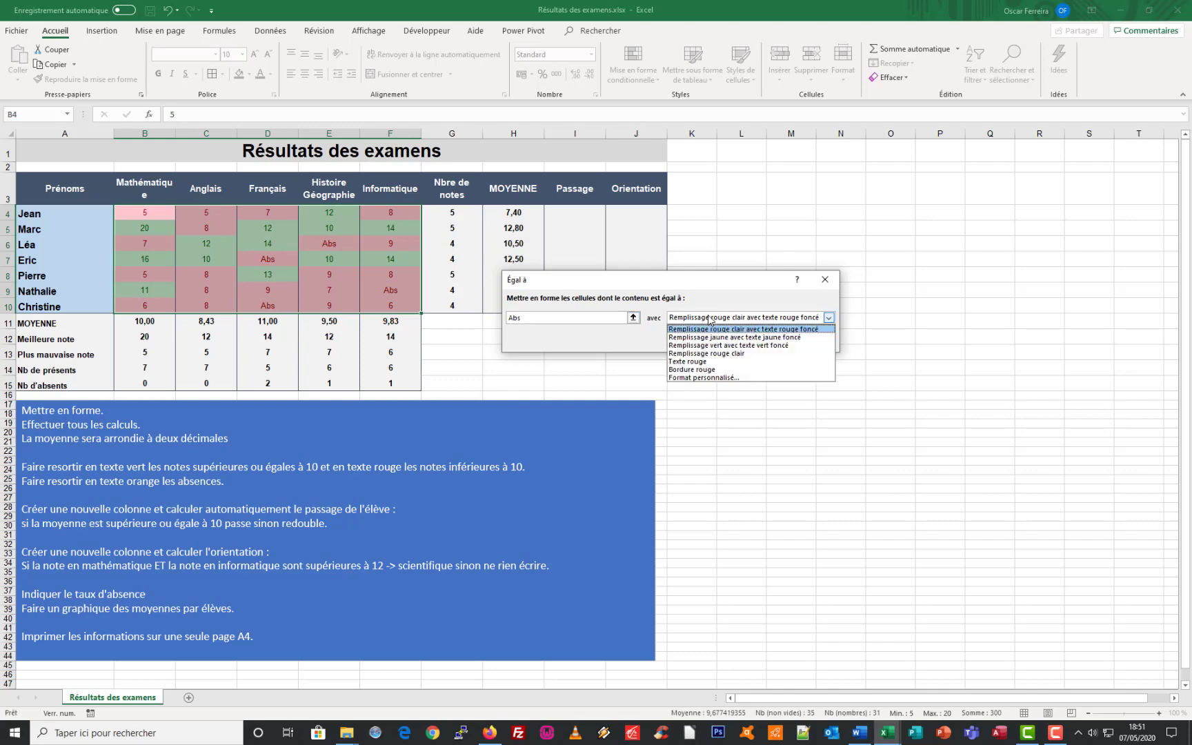
click(703, 377)
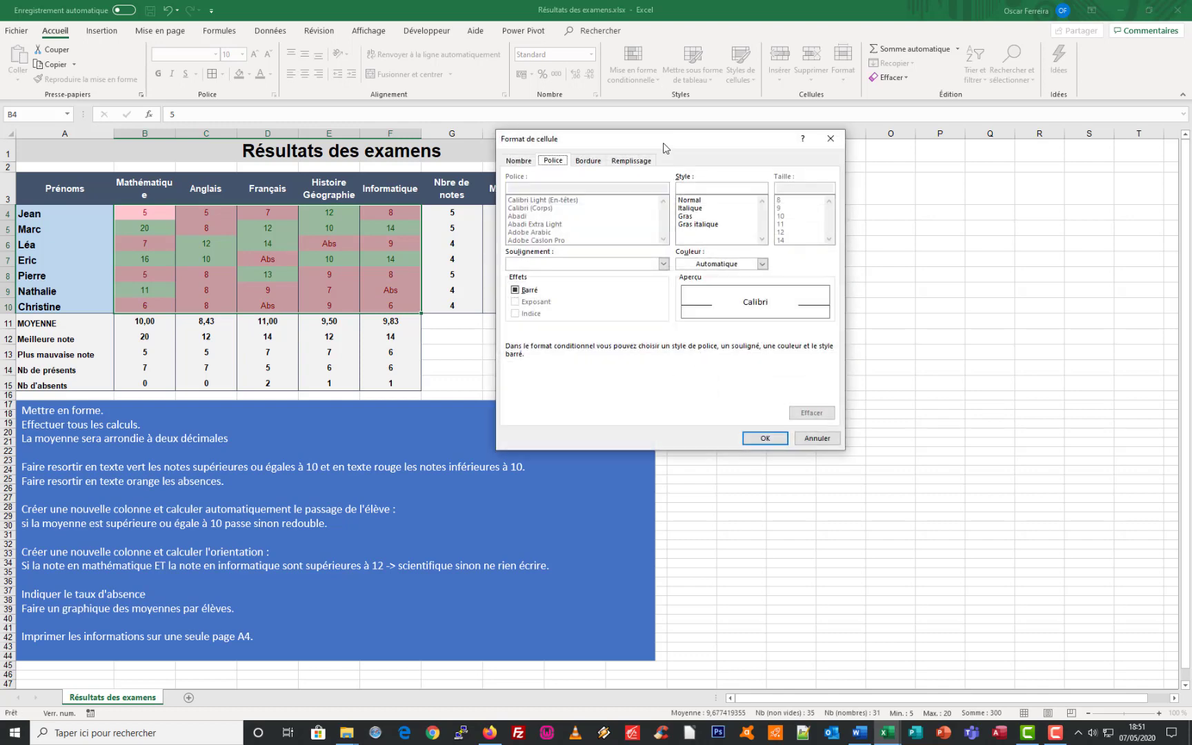
click(657, 184)
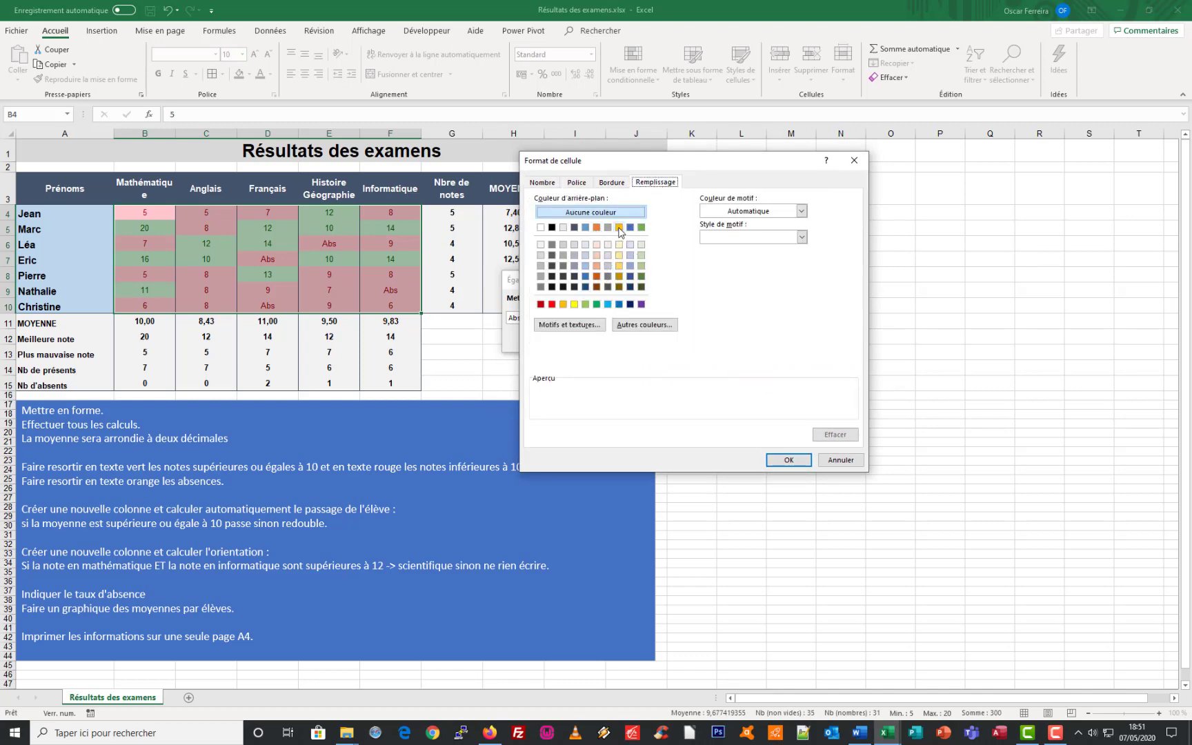
click(619, 228)
click(577, 182)
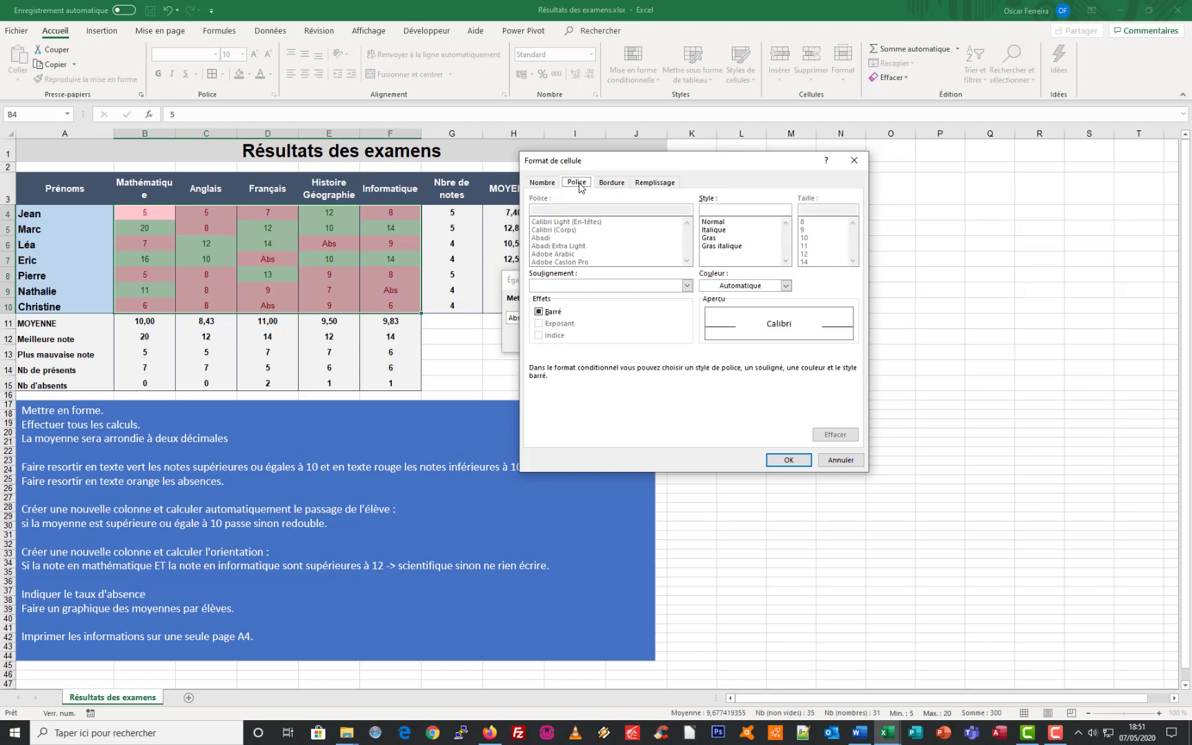
click(724, 287)
click(758, 326)
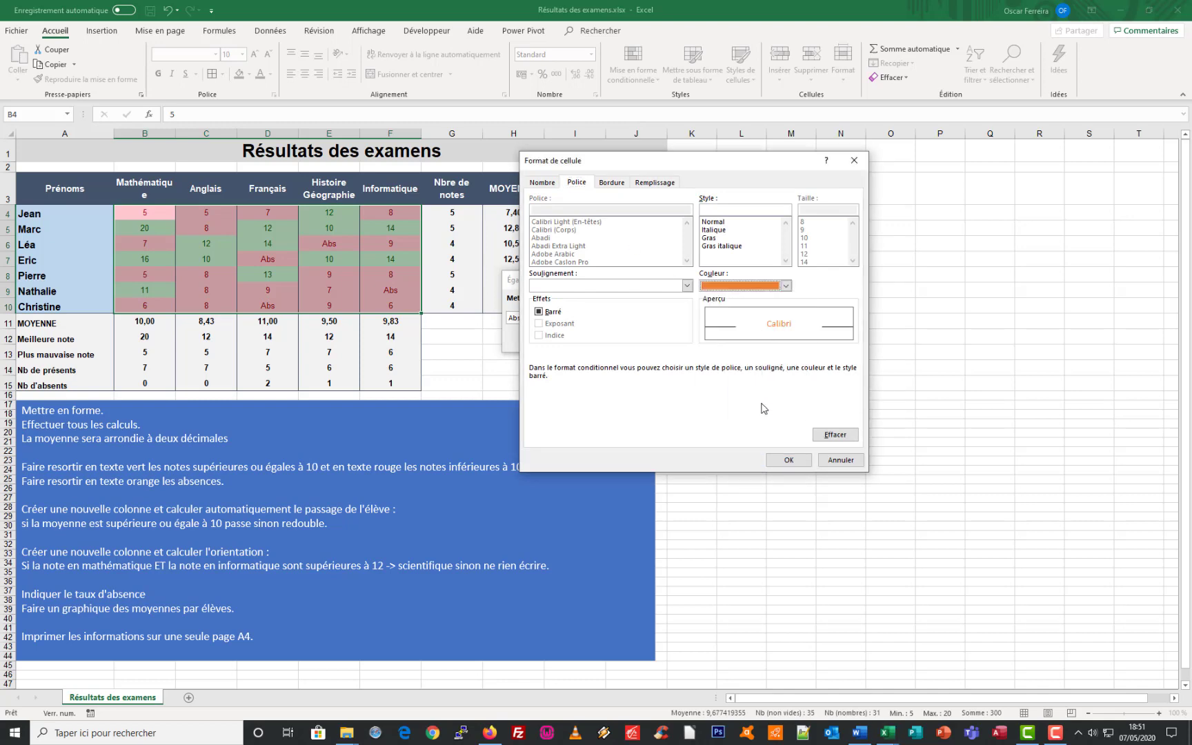
click(788, 459)
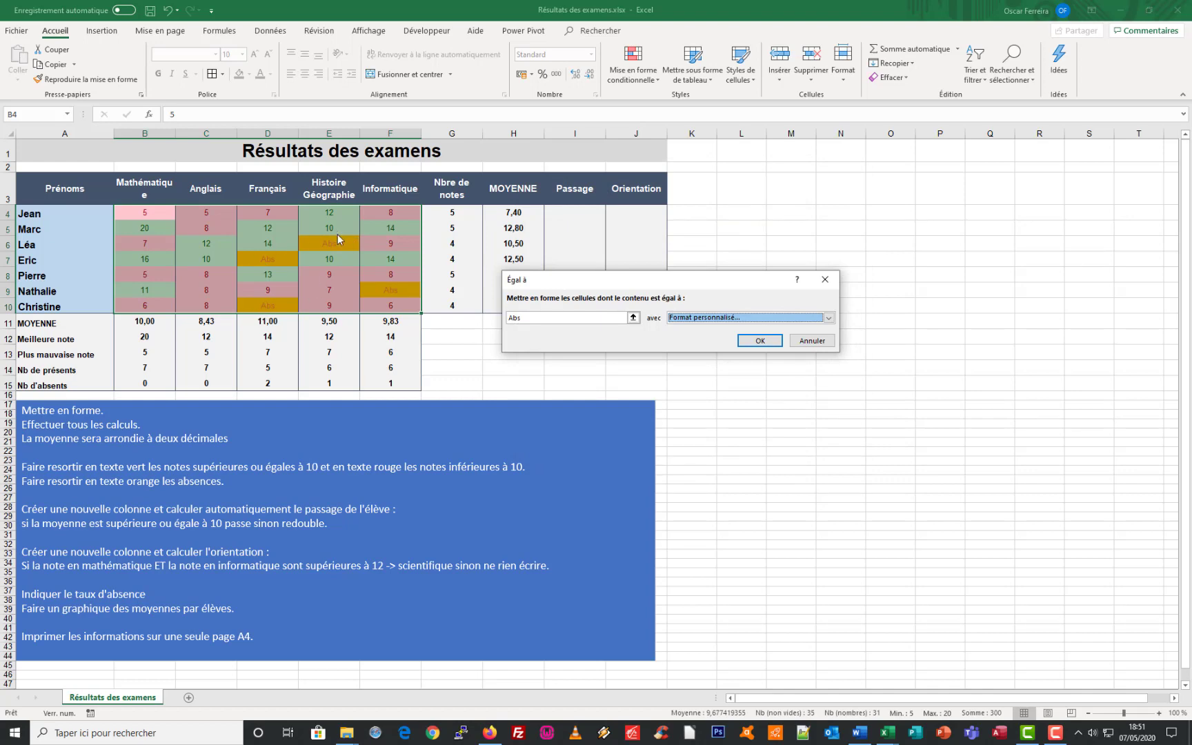
click(760, 340)
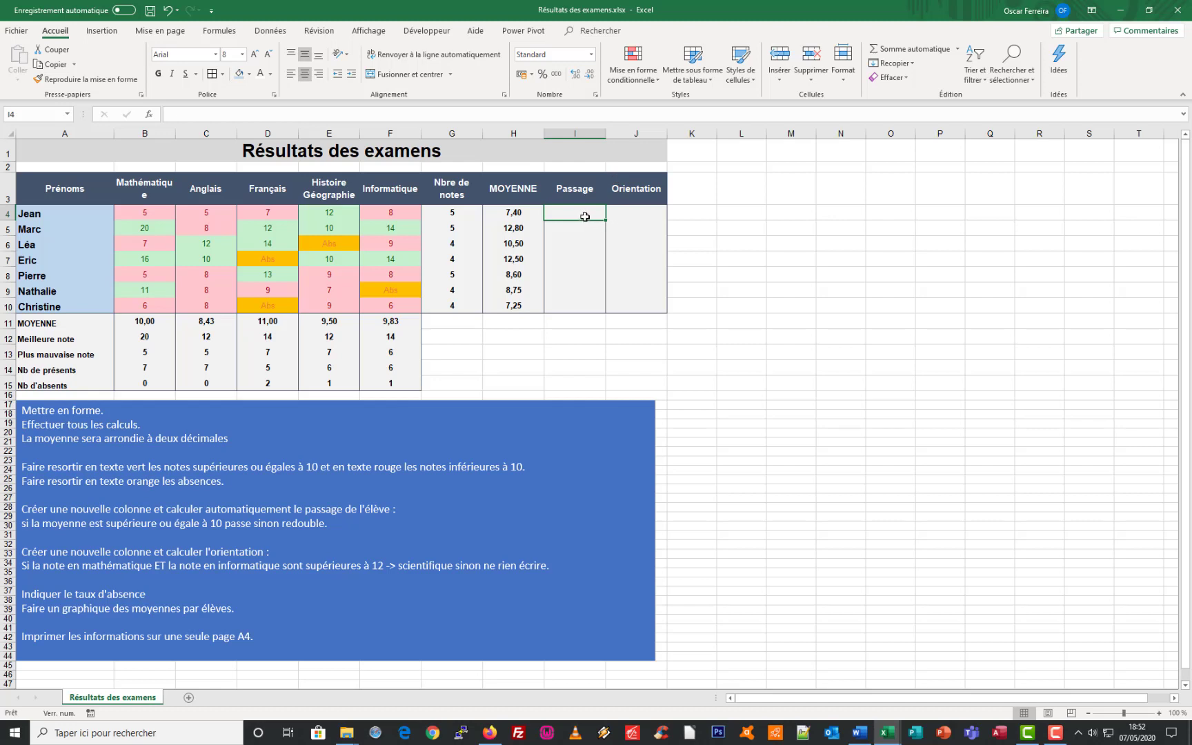
- Start an SI function in the first Passage cell, I4, with the logical test H4>=10
text(=si)
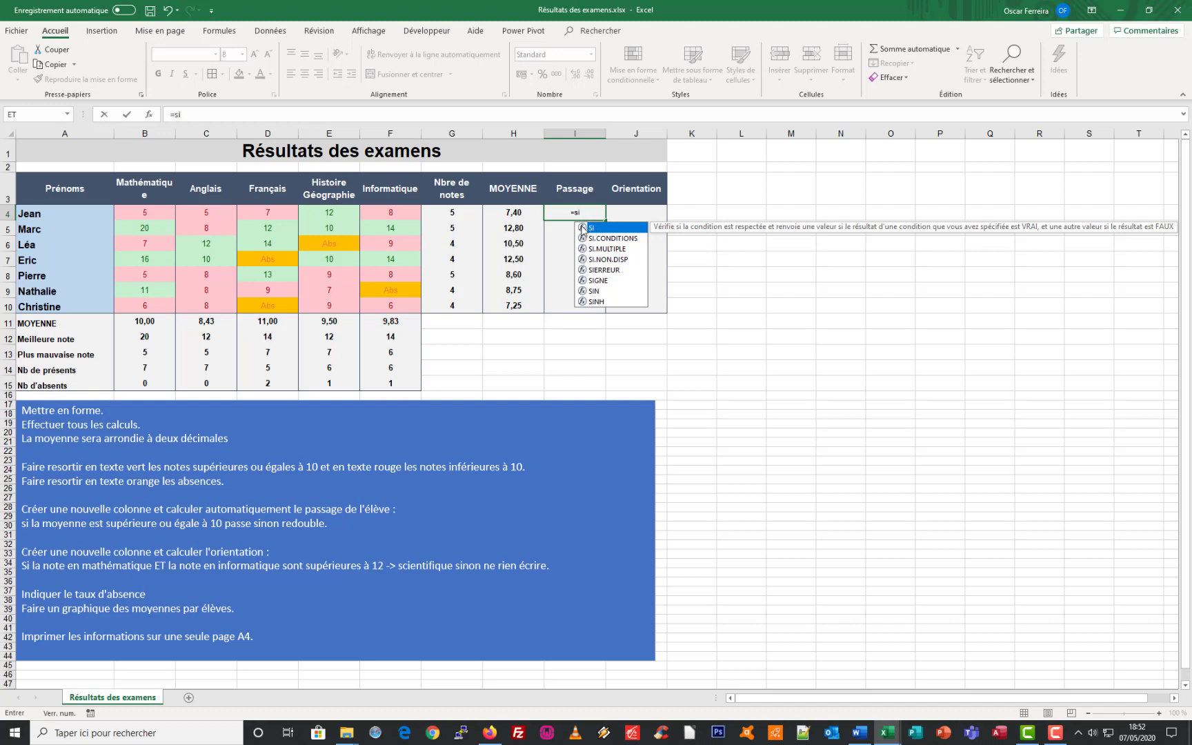
double_click(583, 230)
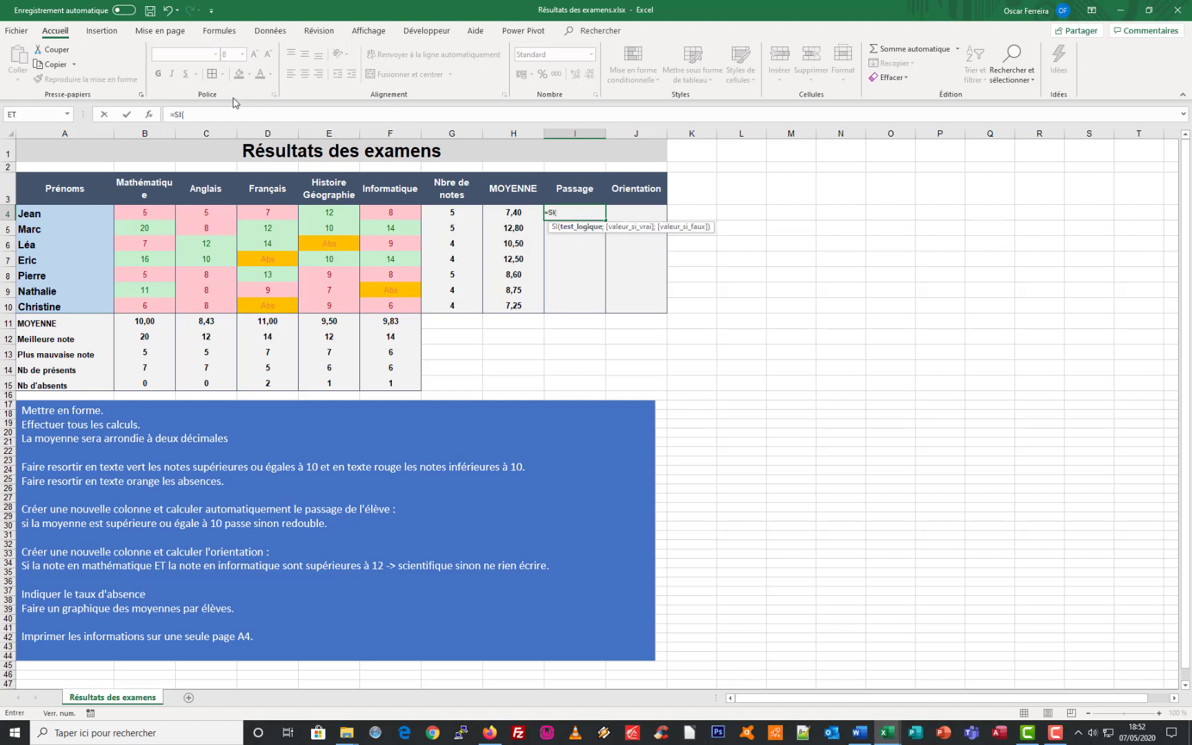
click(150, 118)
drag(612, 202, 596, 294)
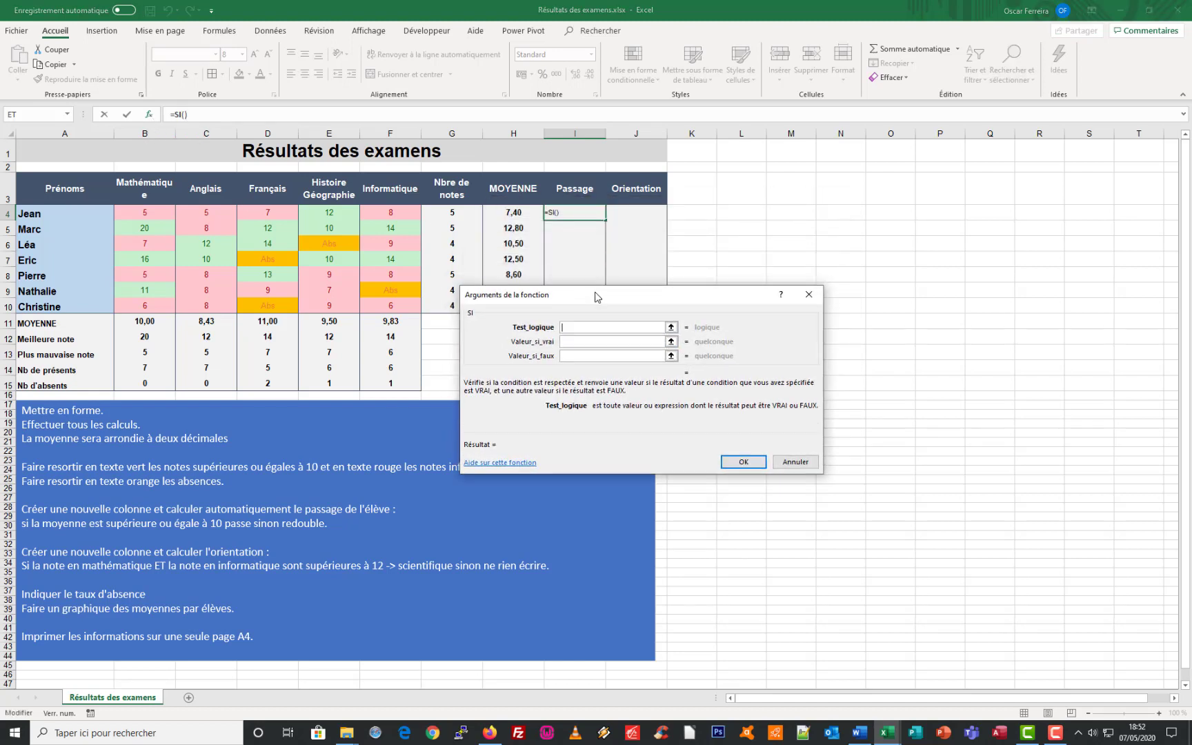
click(511, 213)
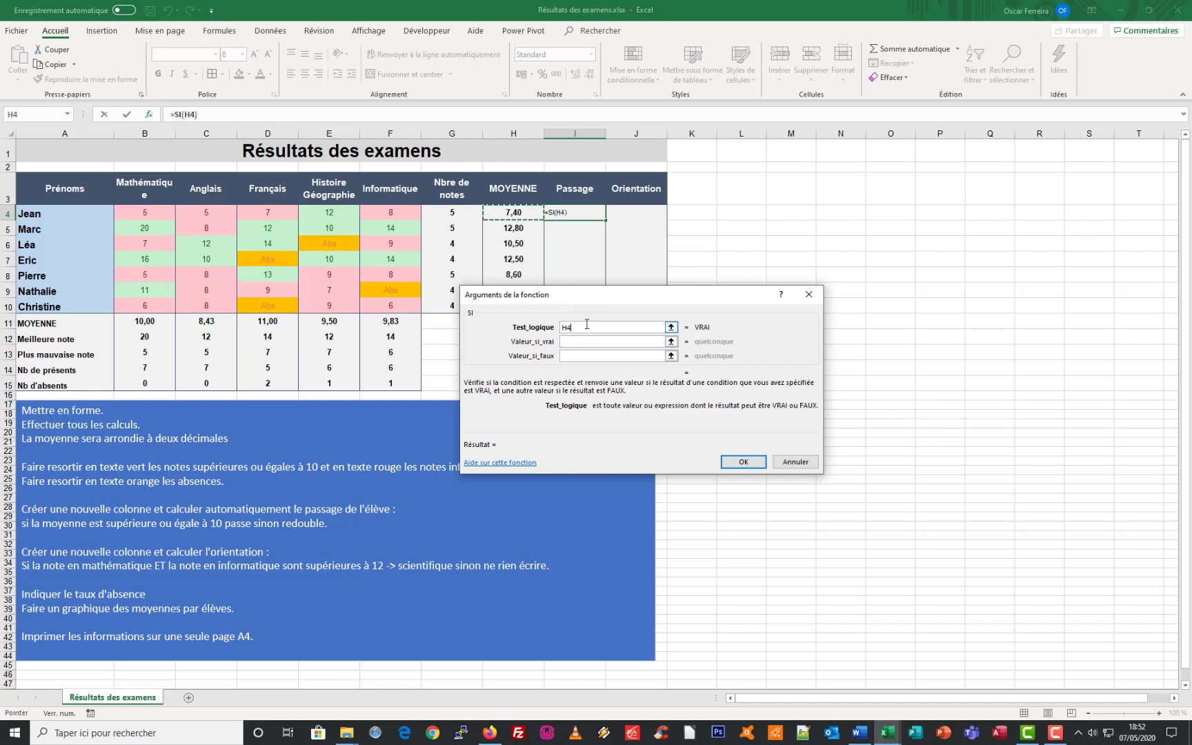
text(>=10)
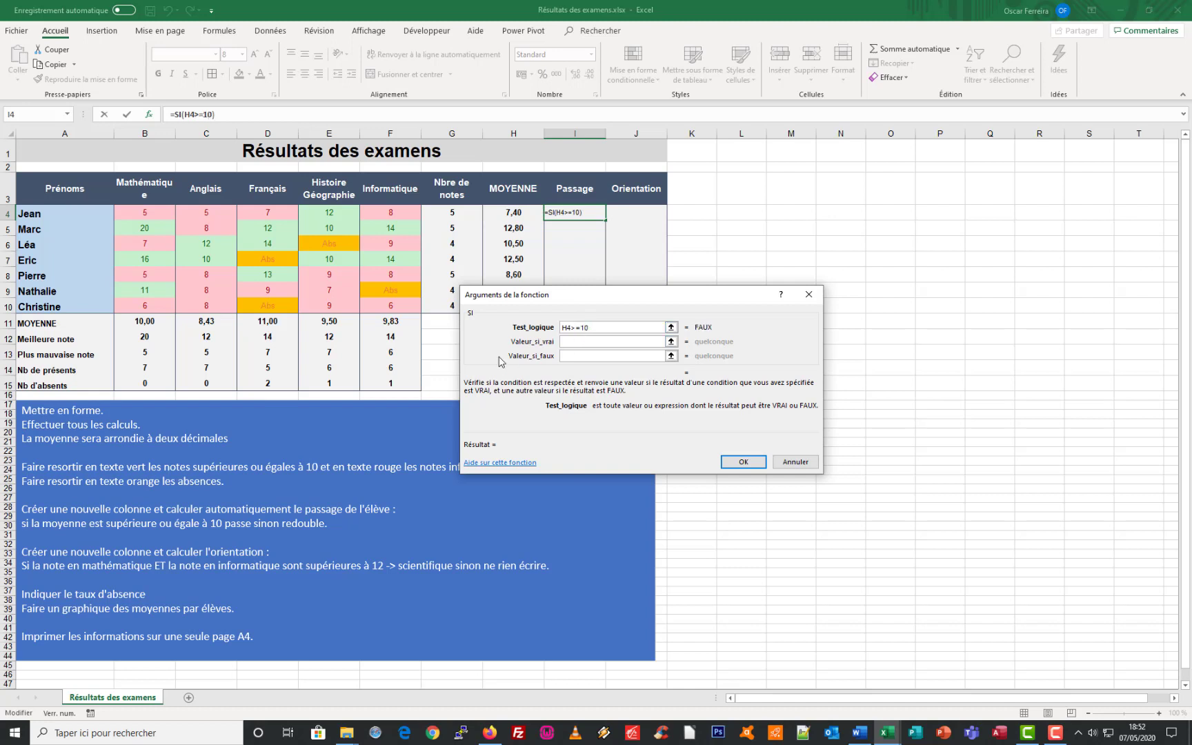
- Complete the SI function in I4 so it returns "Passe" when true and "Redouble" when false
click(577, 343)
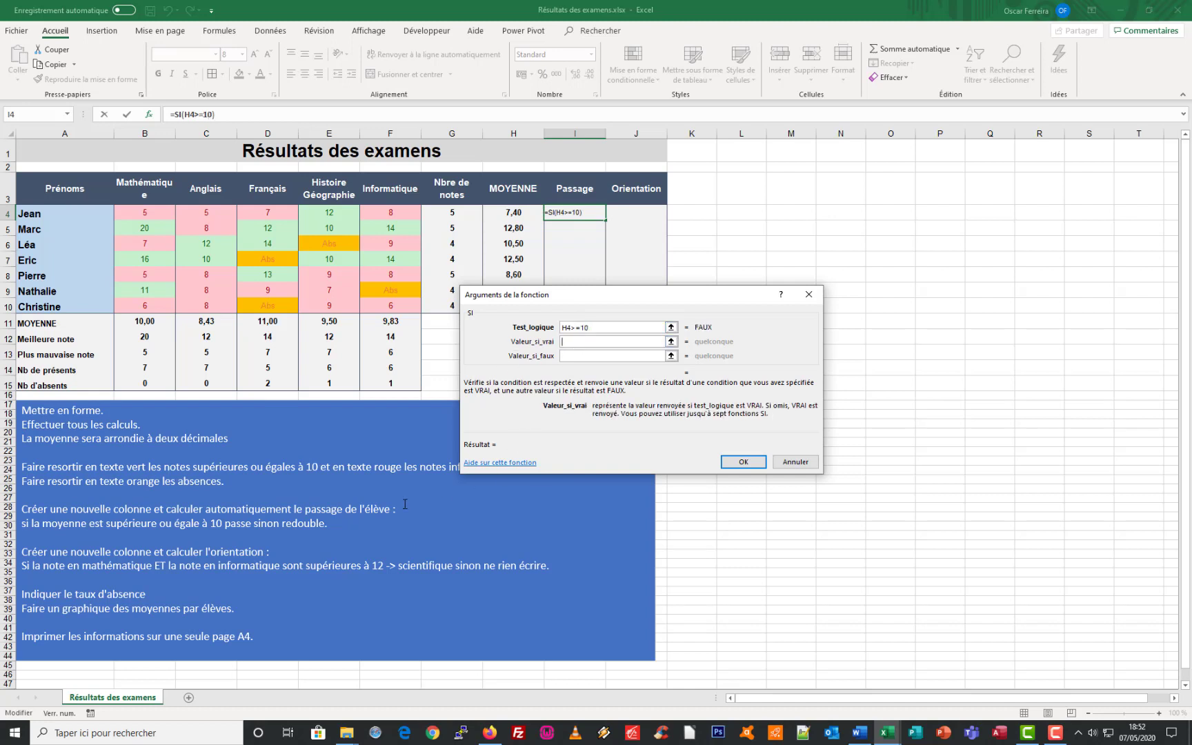
text(Passe)
click(565, 356)
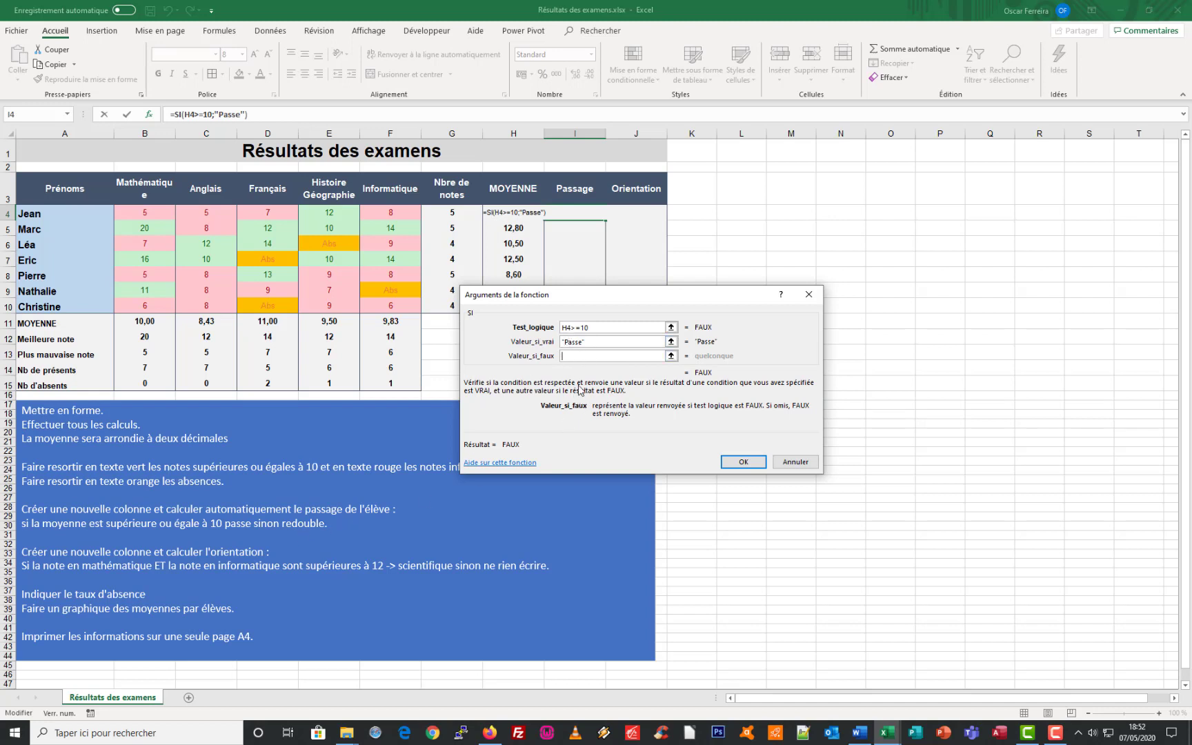
text(Redoub)
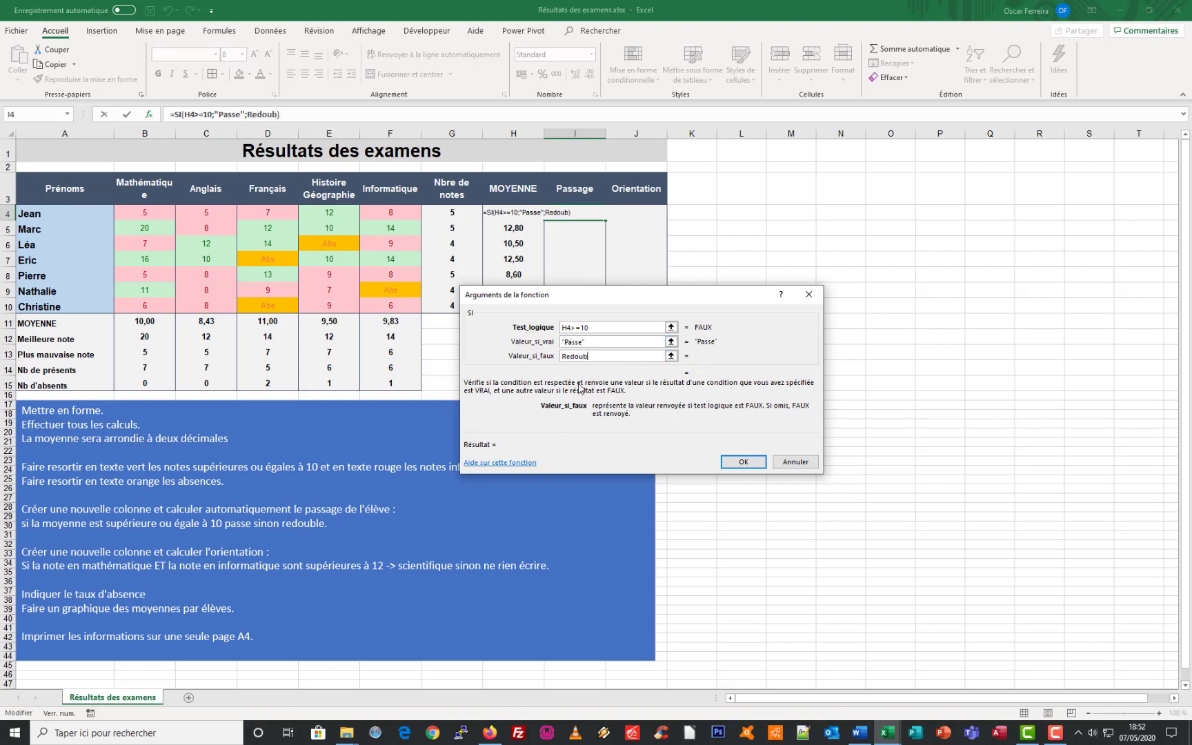
text(le)
click(746, 463)
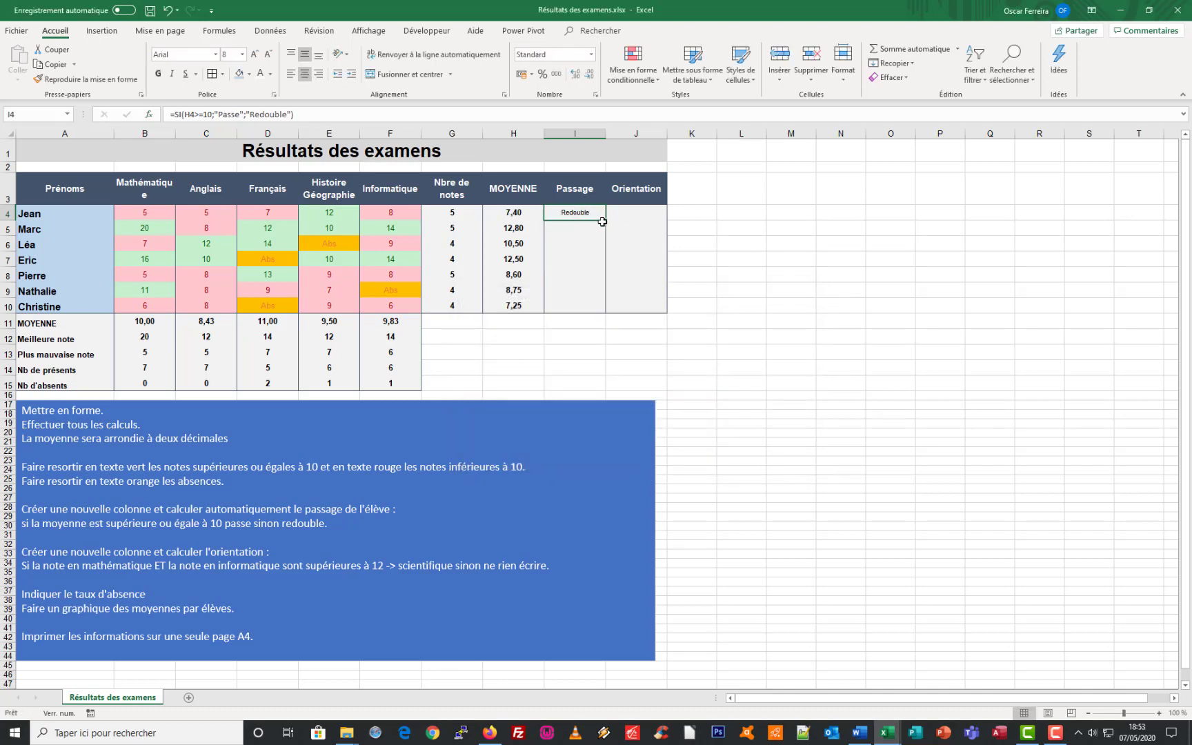
- Fill the Passage formula from I4 down to I10, copying the values without the formatting
drag(606, 221, 598, 314)
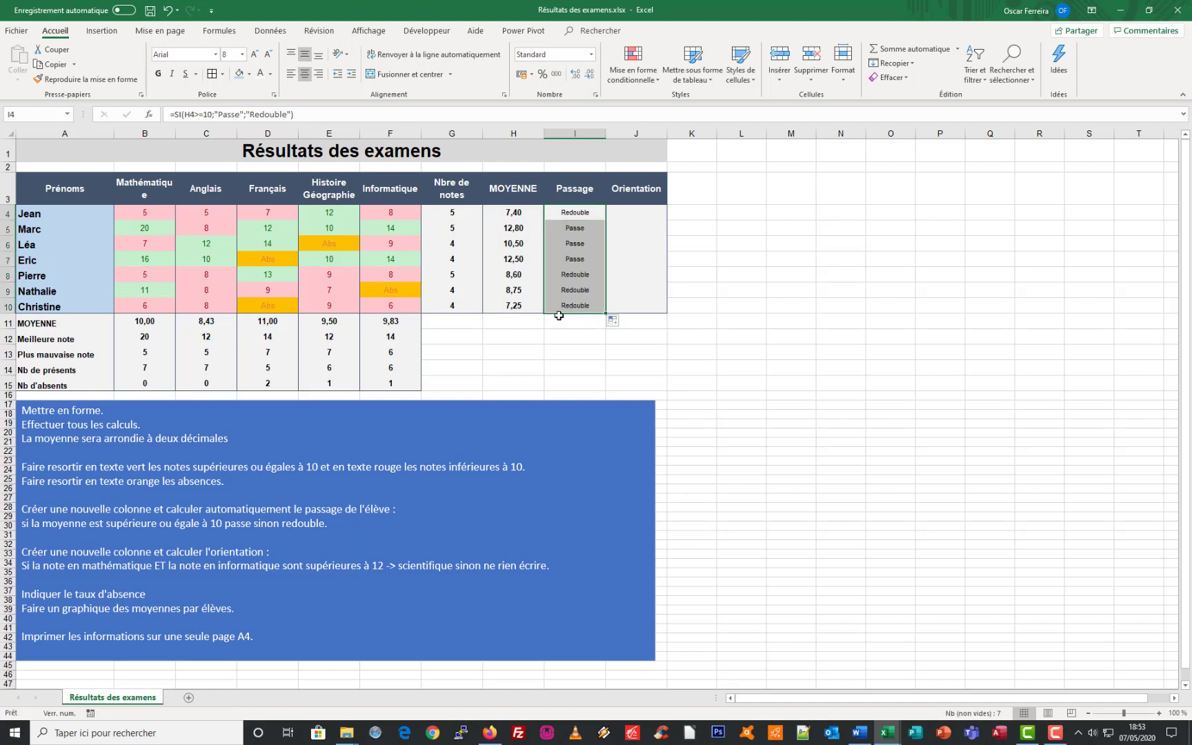
click(633, 351)
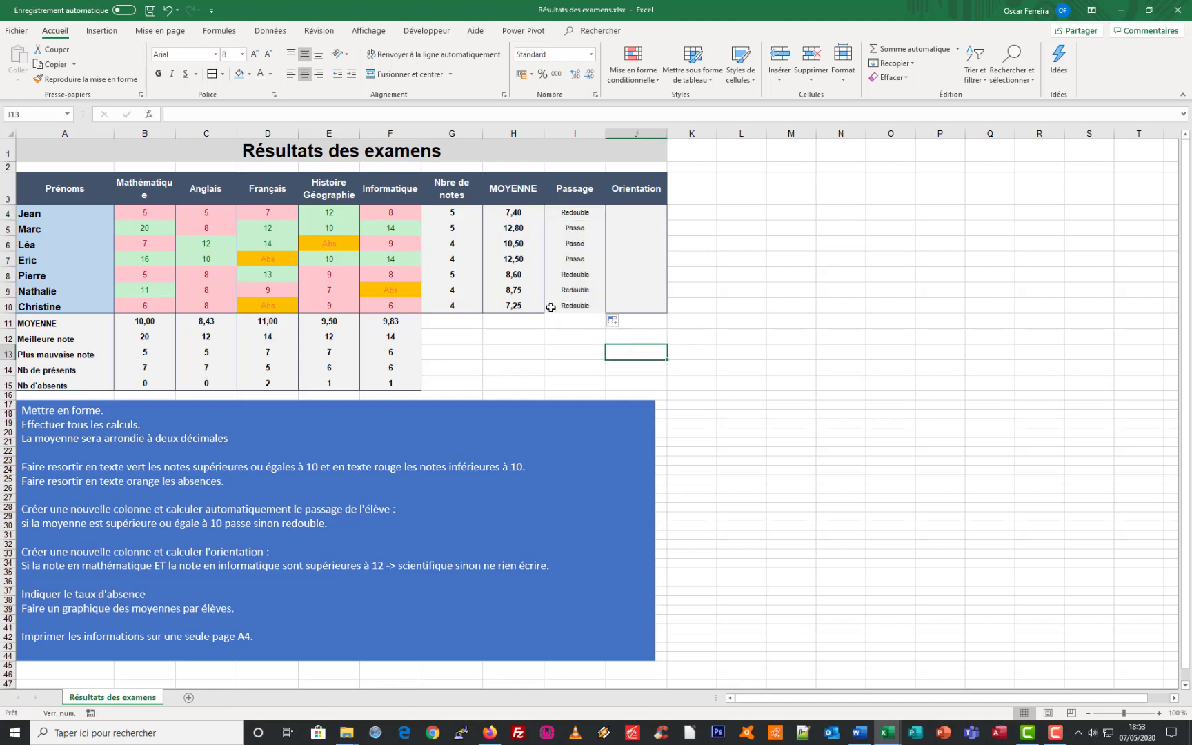
click(623, 322)
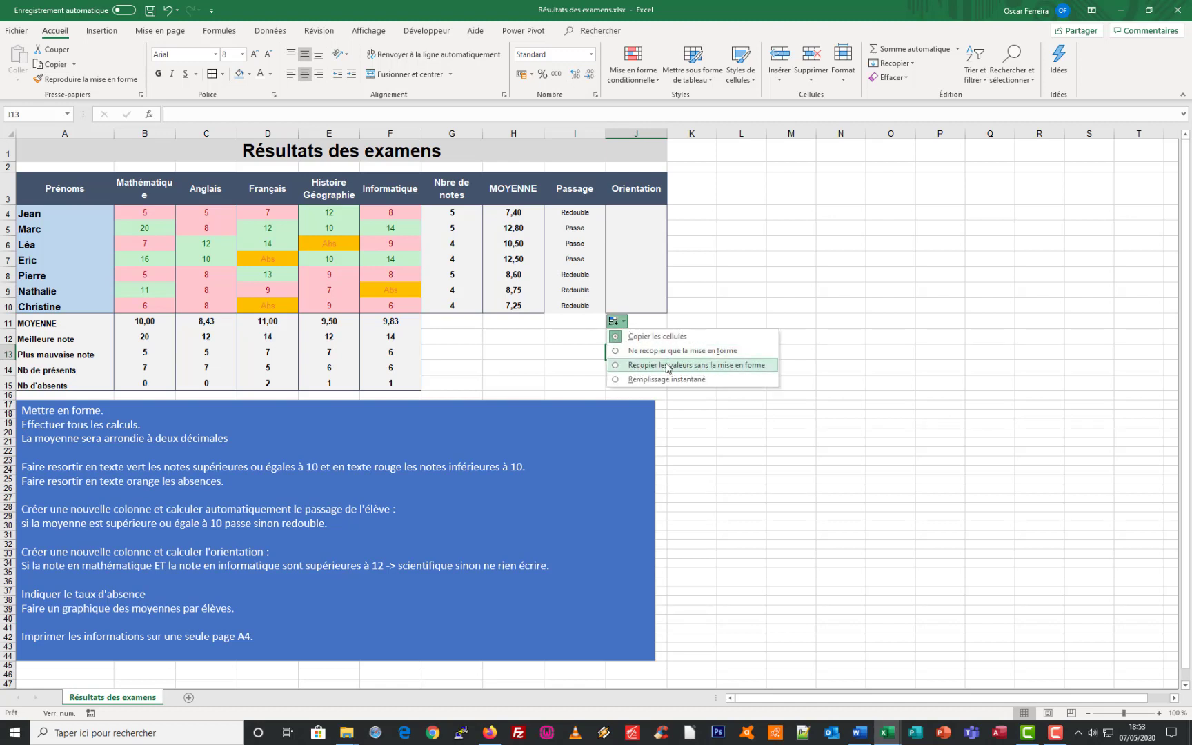
click(616, 366)
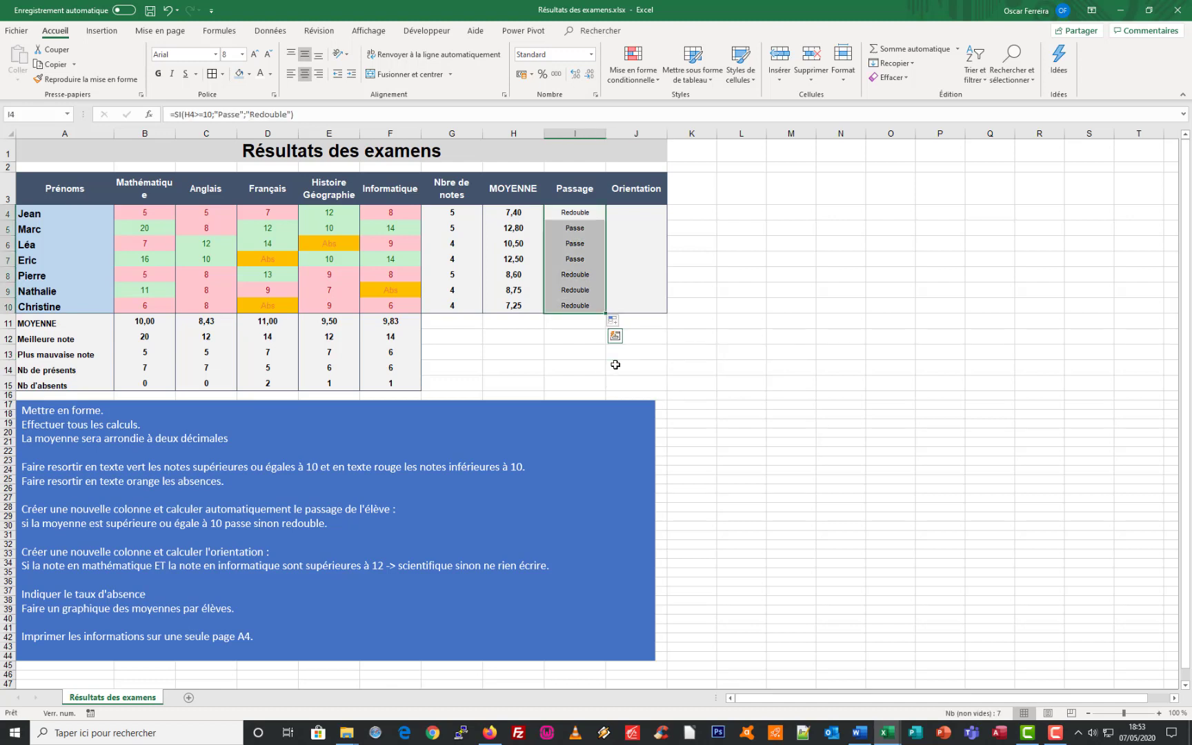
click(583, 337)
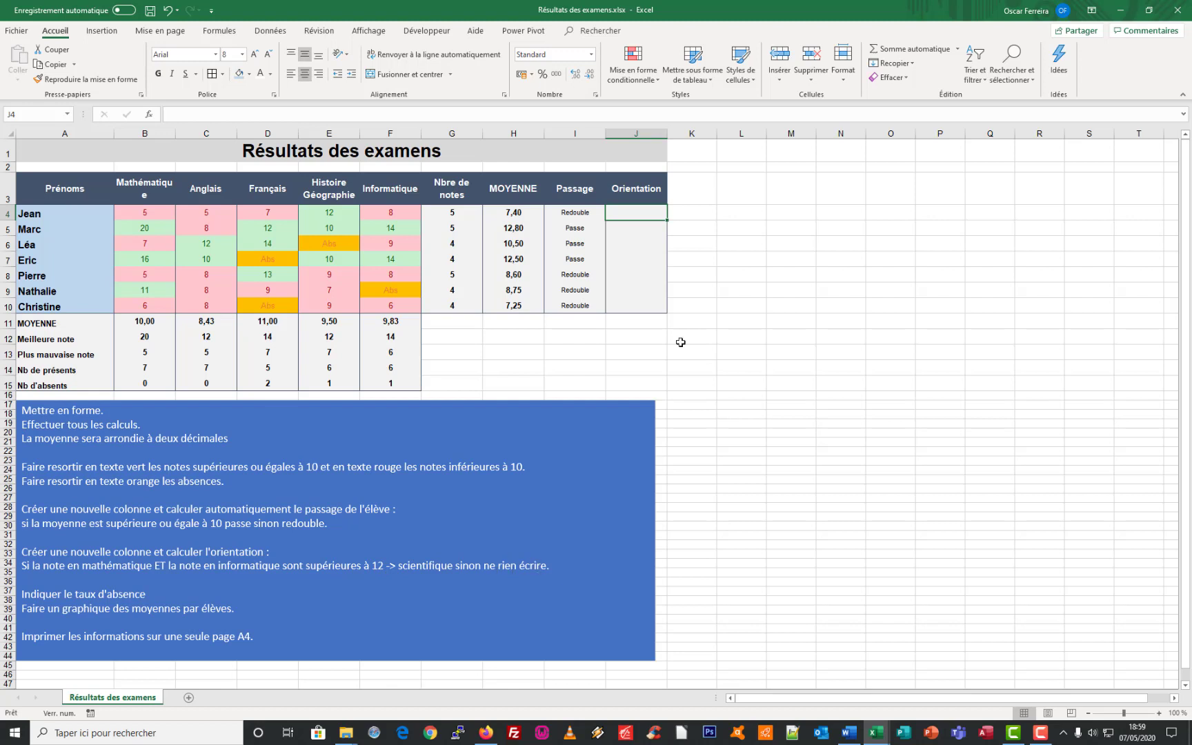
- Start an SI function in the first Orientation cell, J4, and nest an ET function as its logical test
text(=)
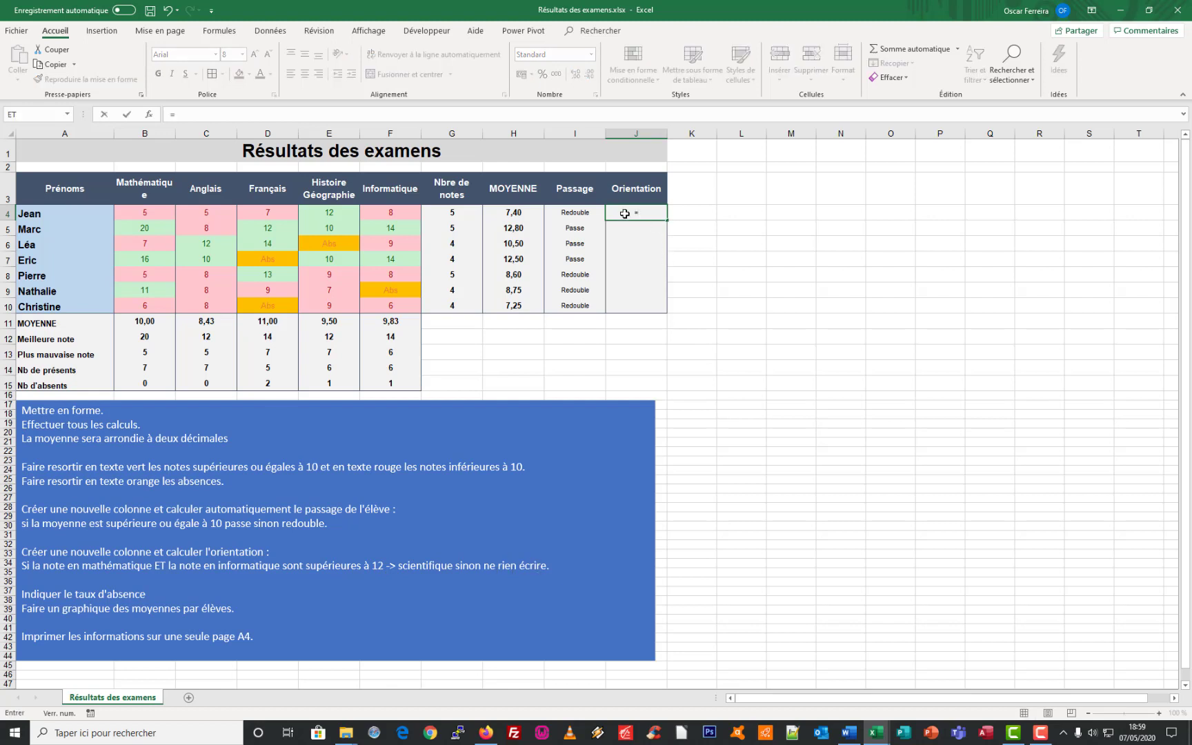
text(si)
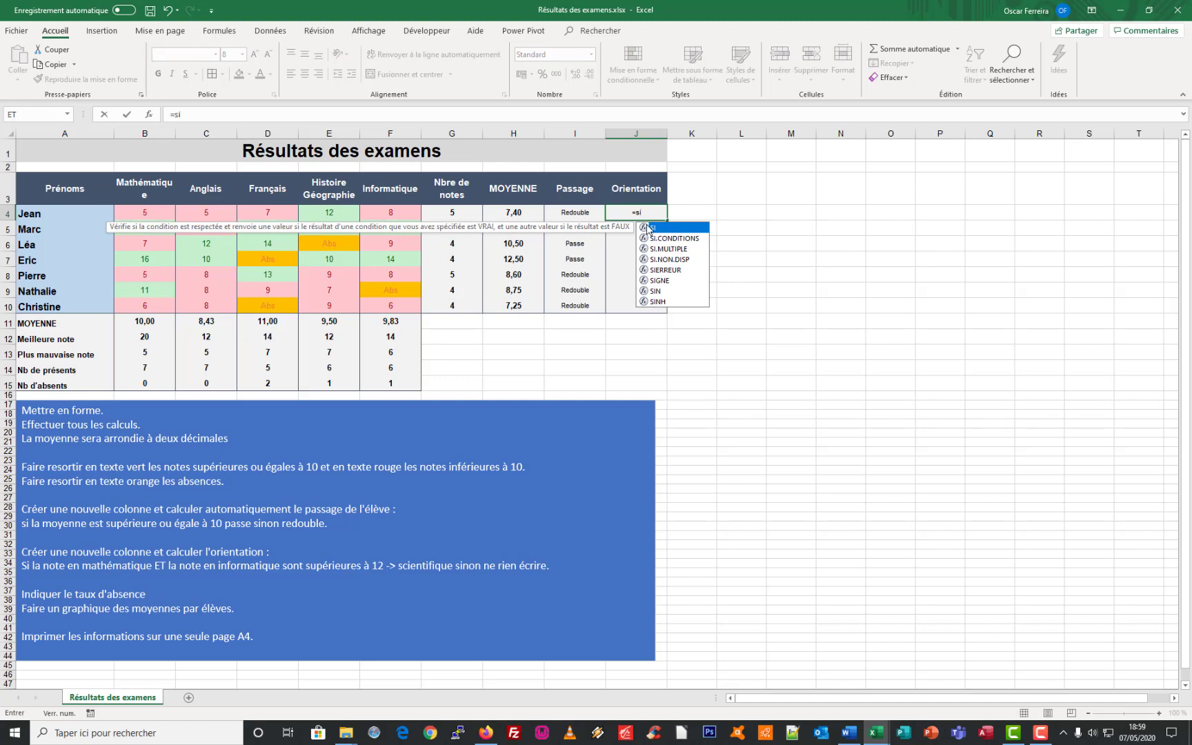
double_click(652, 228)
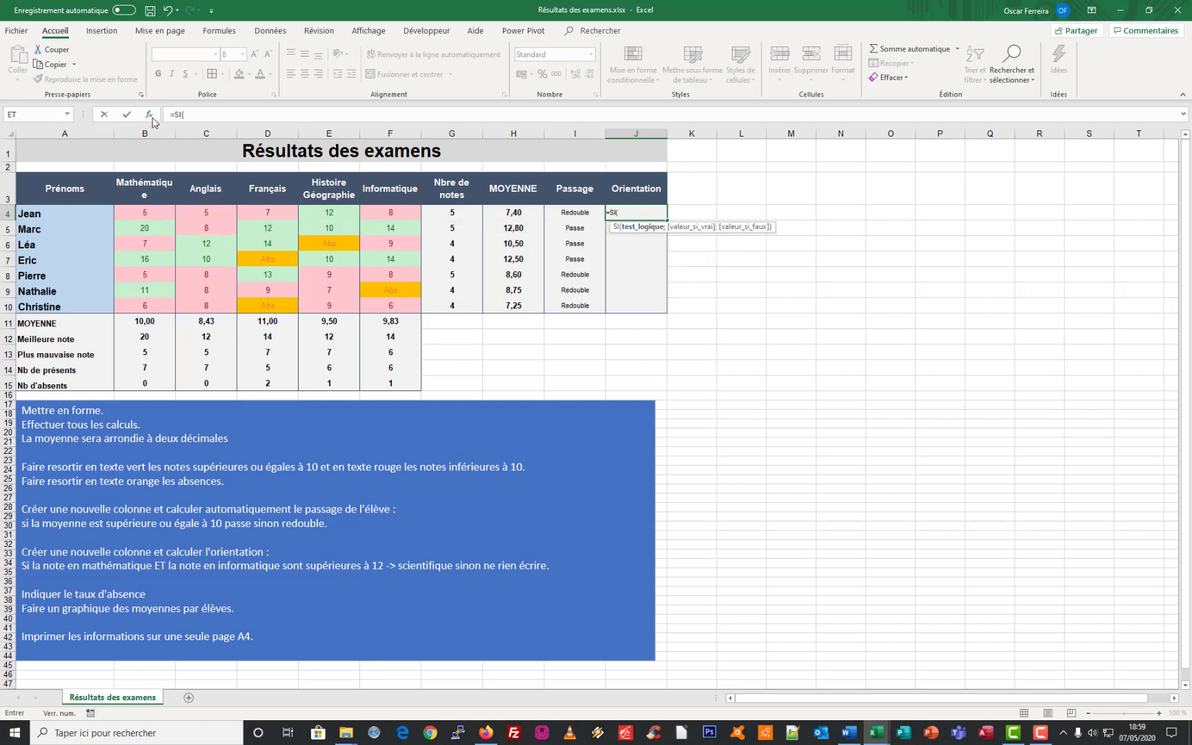
click(149, 115)
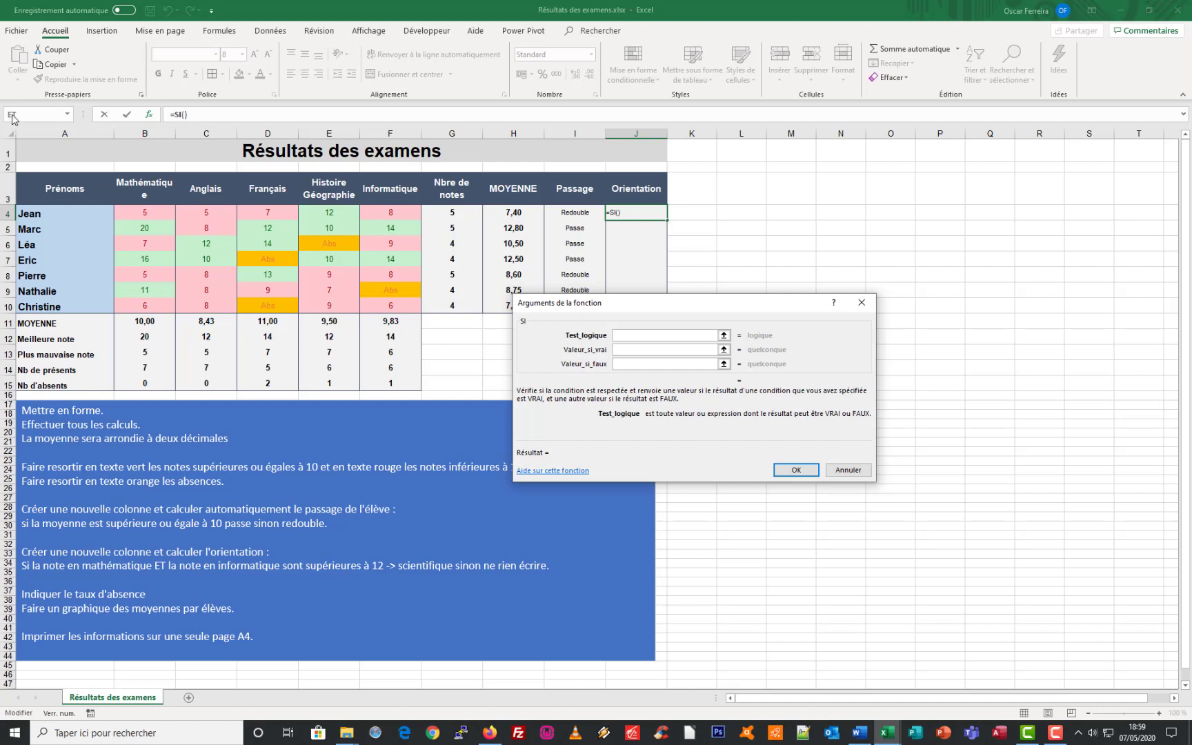
click(68, 115)
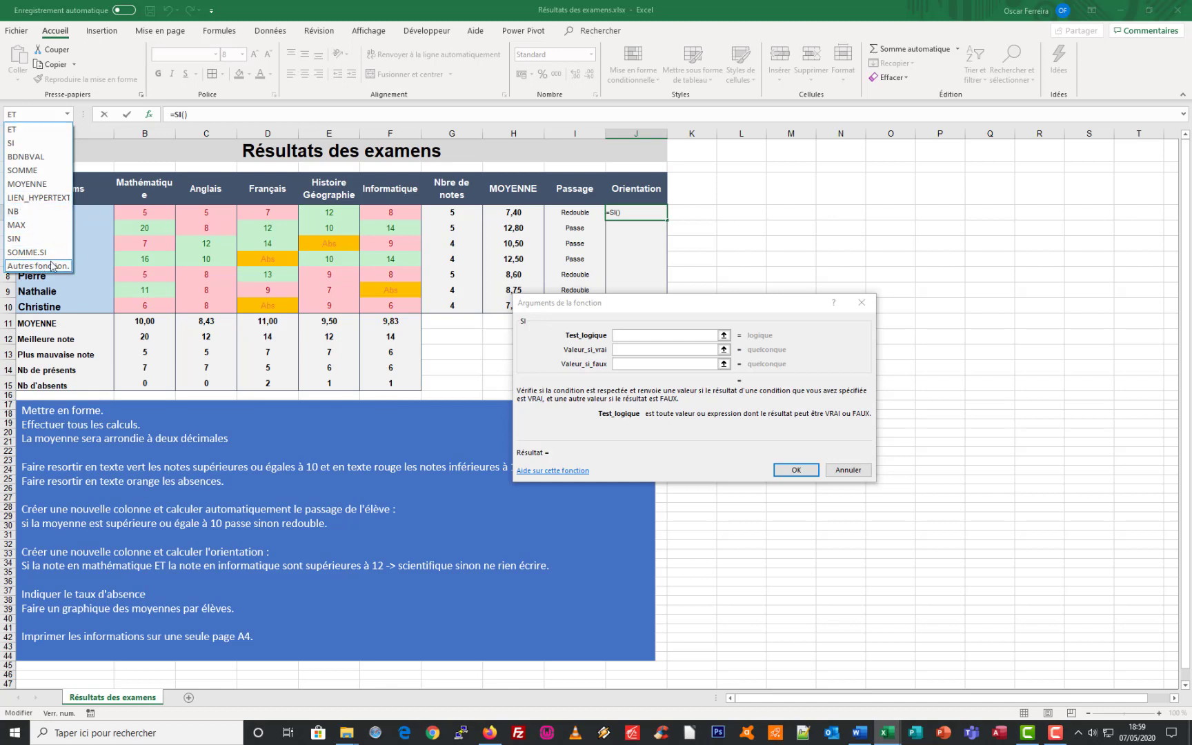
click(18, 134)
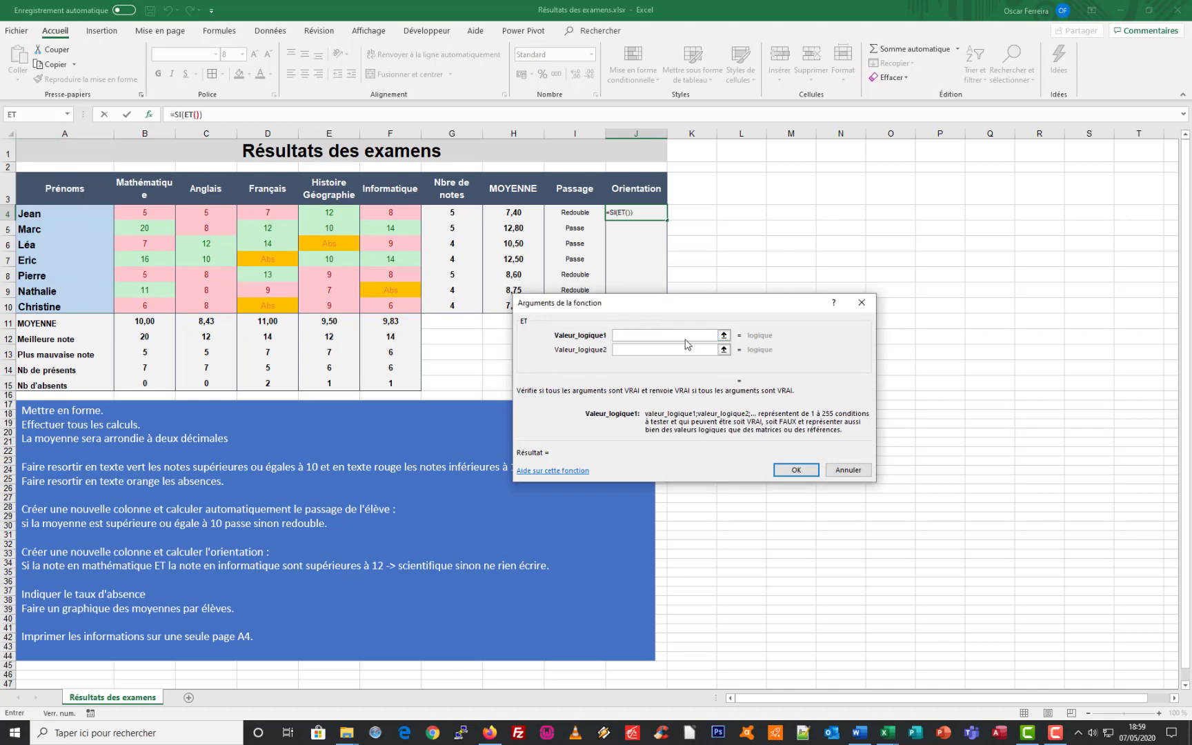
- Set the first condition of the nested ET function to the mathematics mark B4>=12
click(617, 350)
click(621, 335)
click(162, 214)
text(>=12)
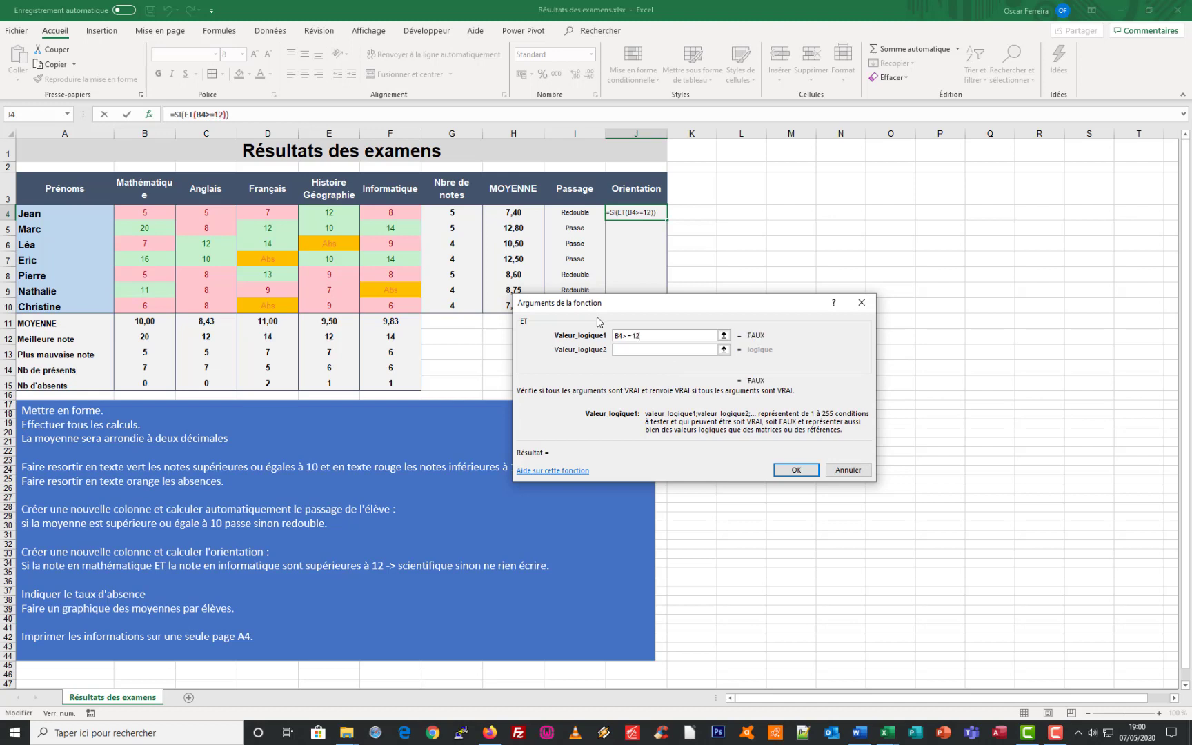
text(+F4)
click(398, 210)
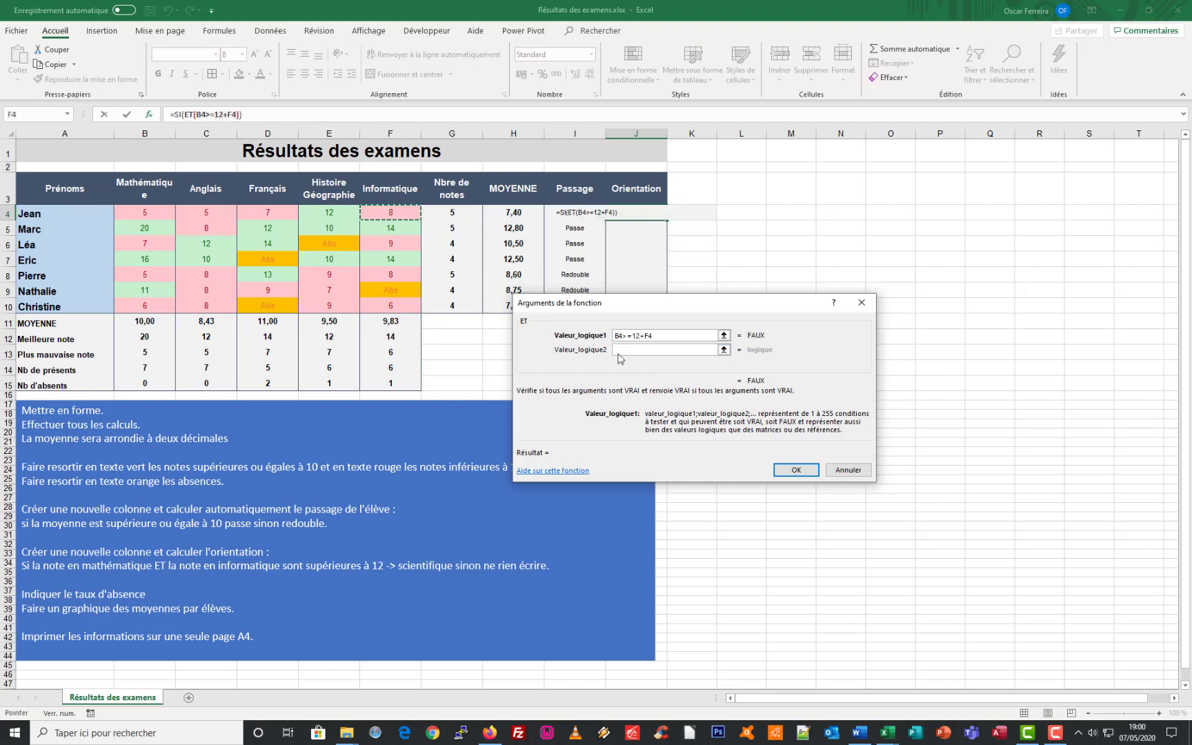
key(BackSpace)
key(BackSpace)
key(BackSpace)
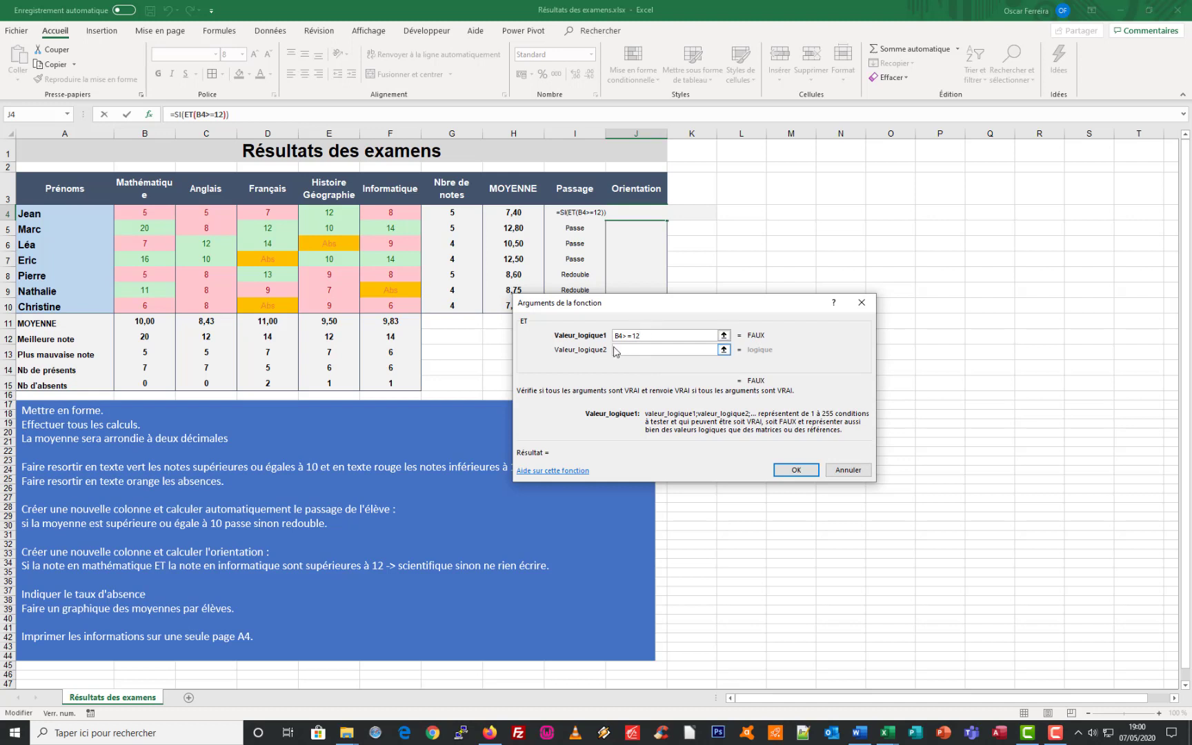
- Set the second condition of the nested ET function to the computing mark F4>=12
click(617, 349)
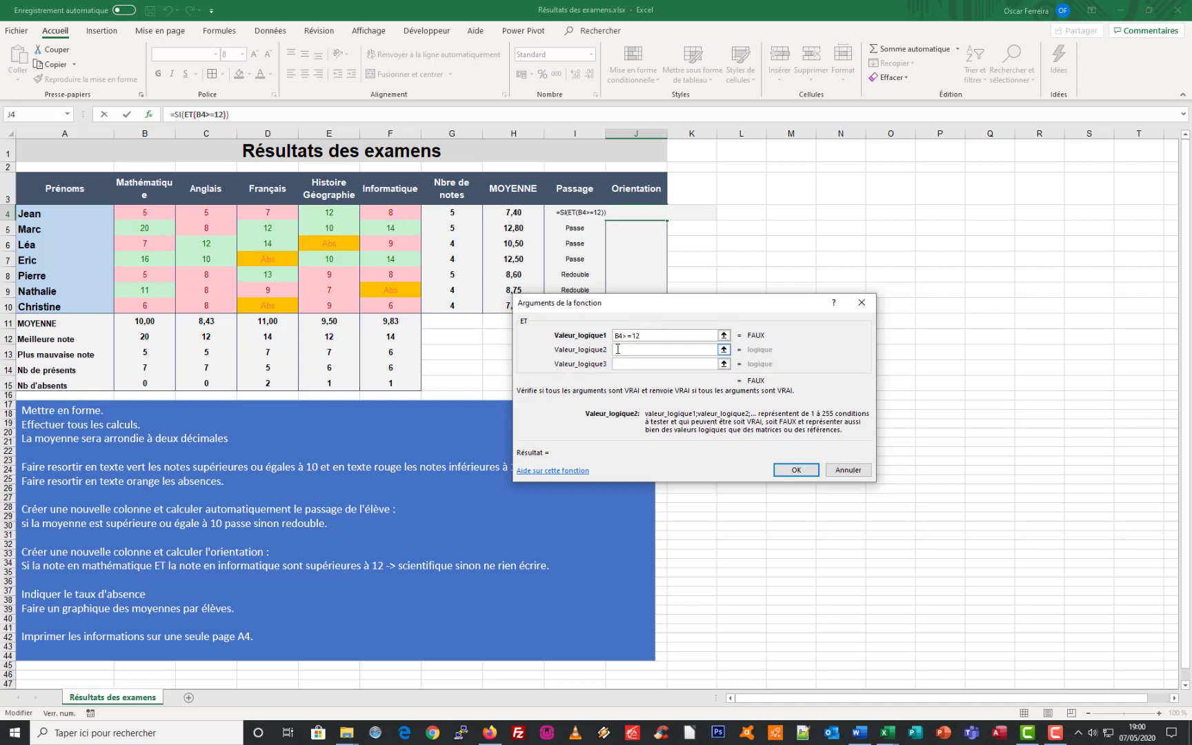
click(391, 213)
text(>=12)
key(Tab)
key(Tab)
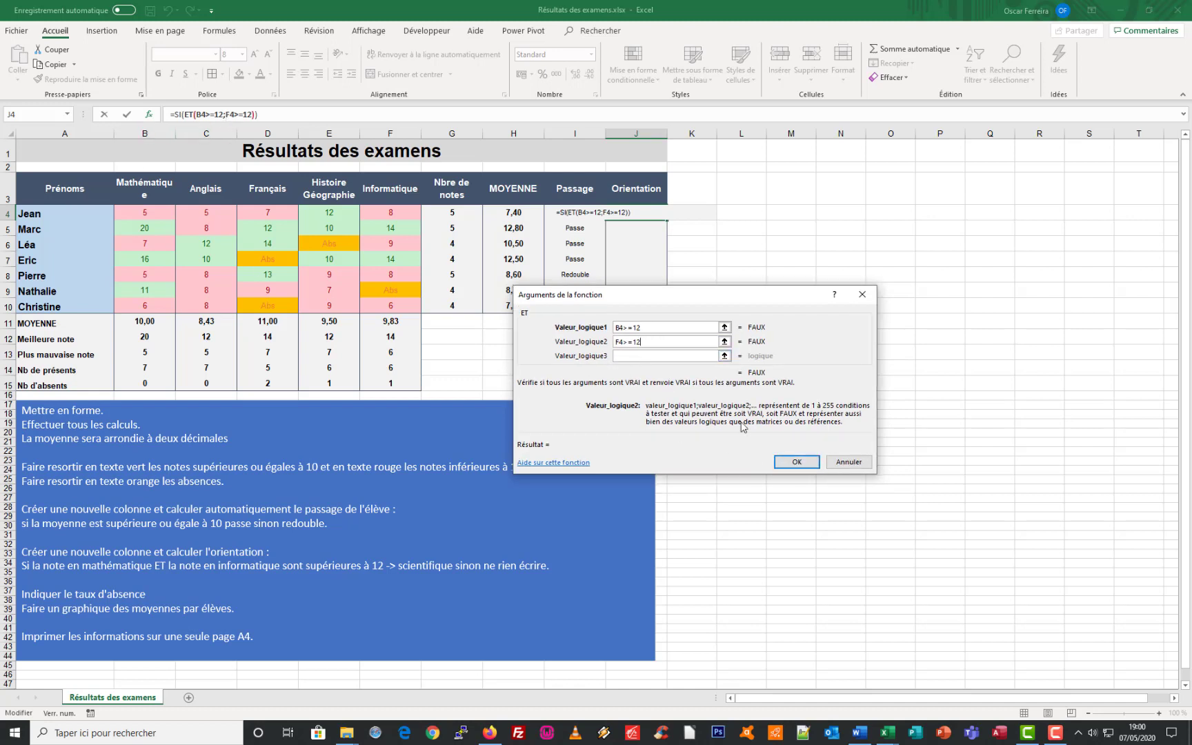
- Return from the nested ET function to the arguments of the enclosing SI function in J4
click(794, 463)
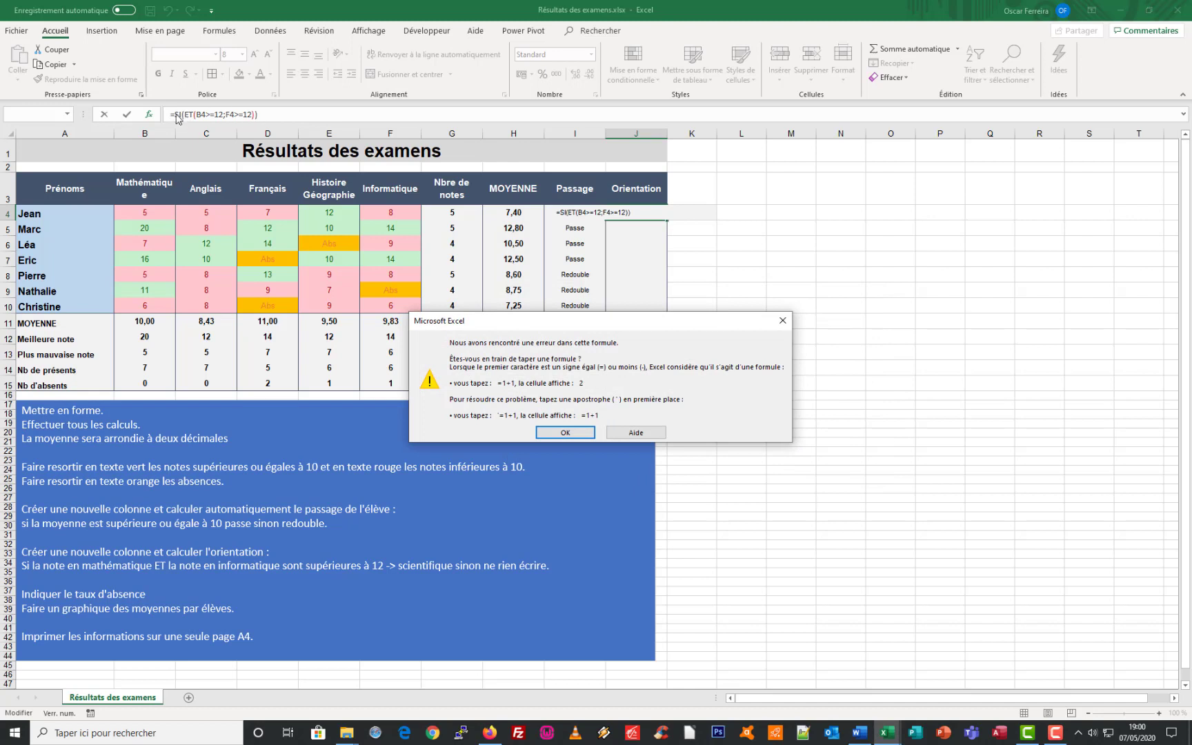
click(565, 433)
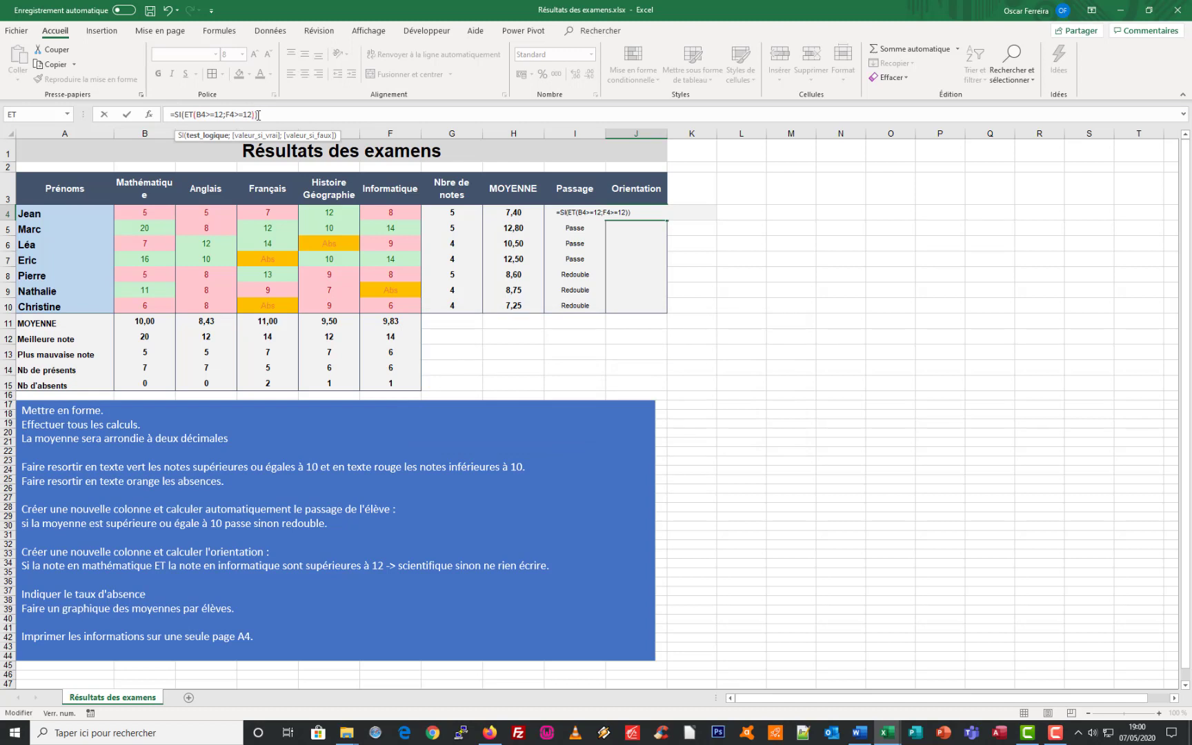
click(150, 115)
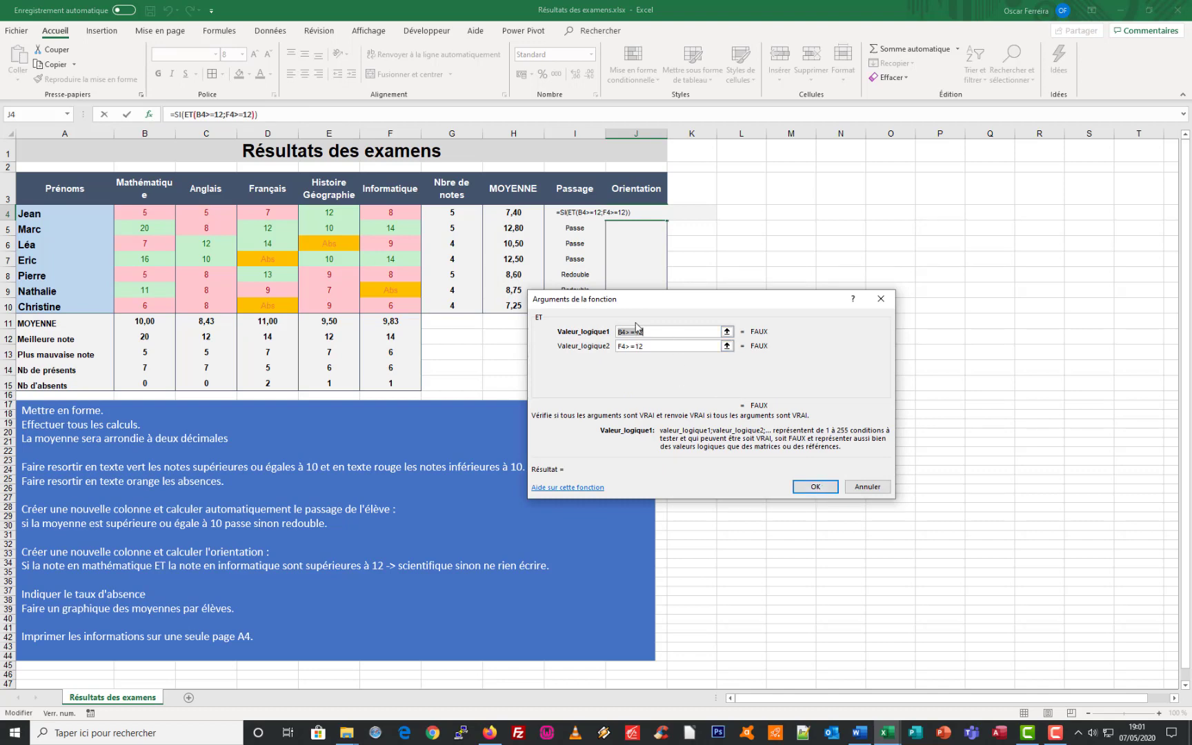
click(178, 113)
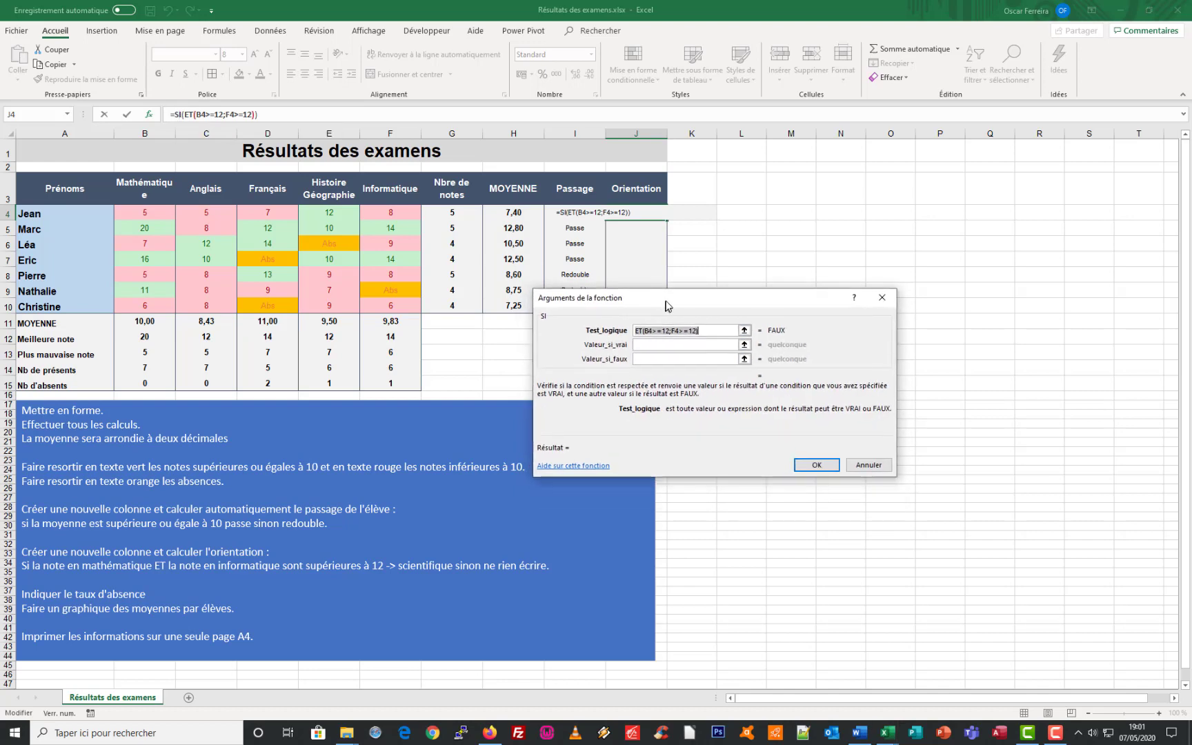
drag(665, 301, 666, 301)
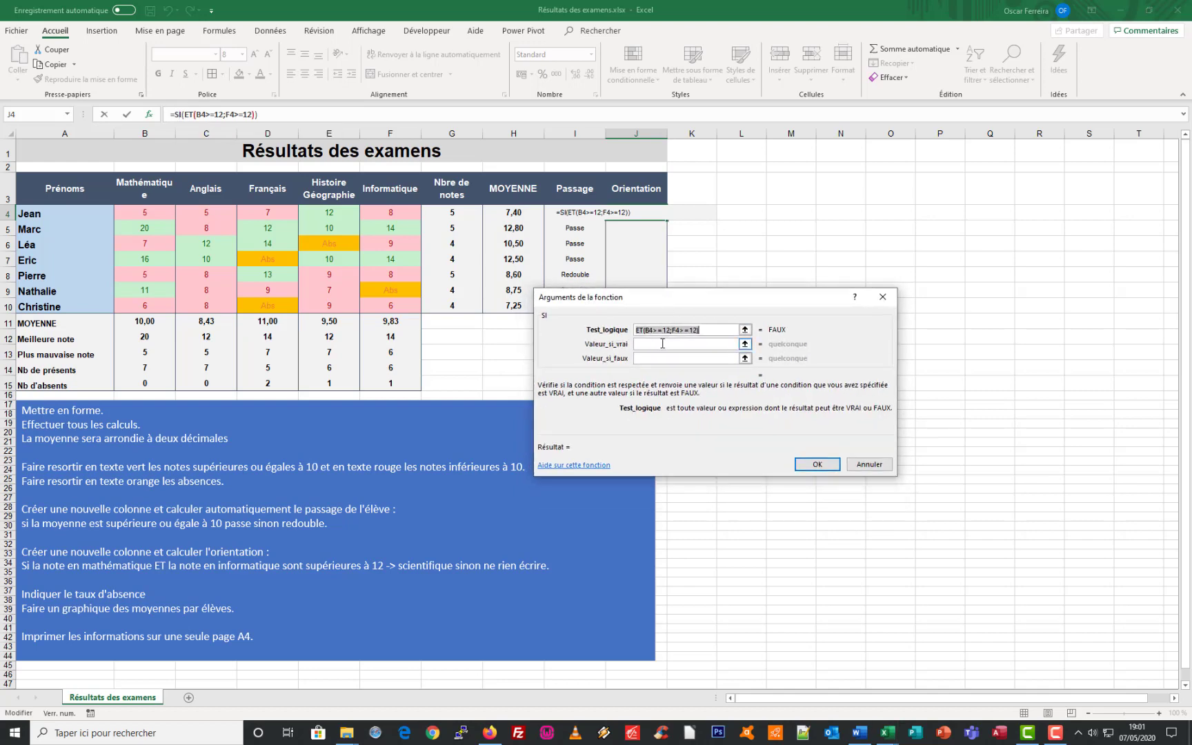
- Complete the SI function in J4 with "scientifique" as the true value and empty text as the false value
click(638, 329)
key(Tab)
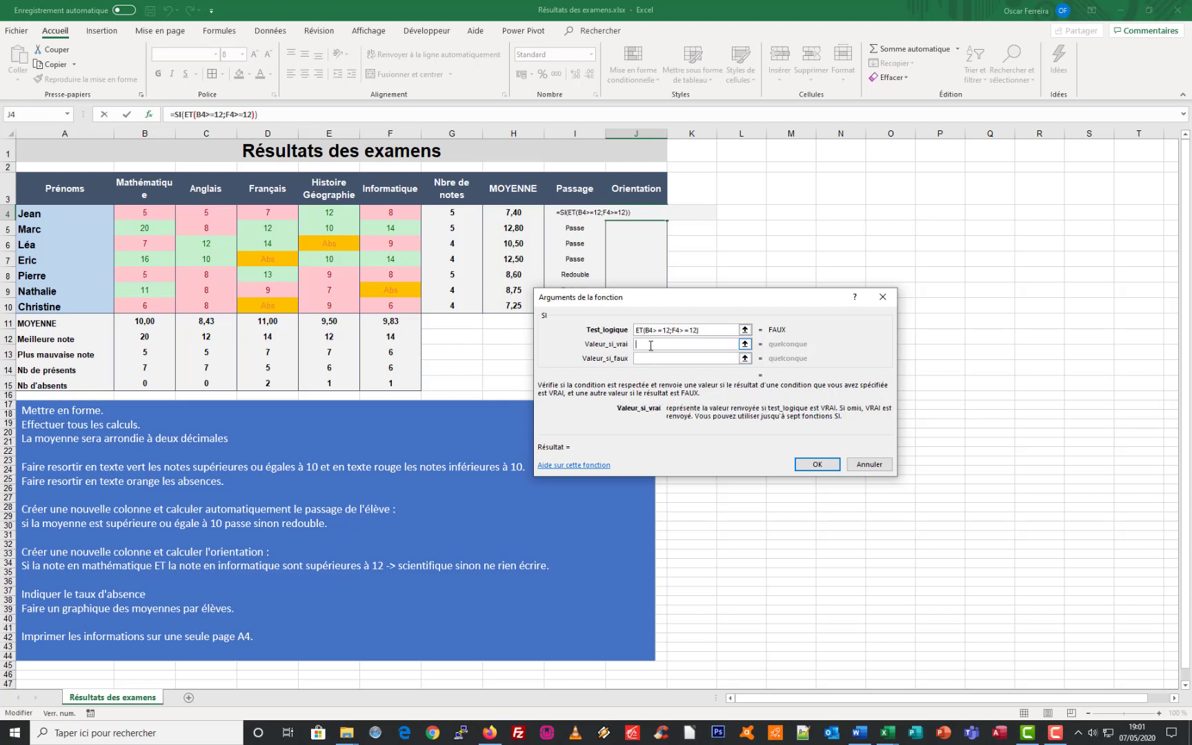
click(654, 347)
text(scienti)
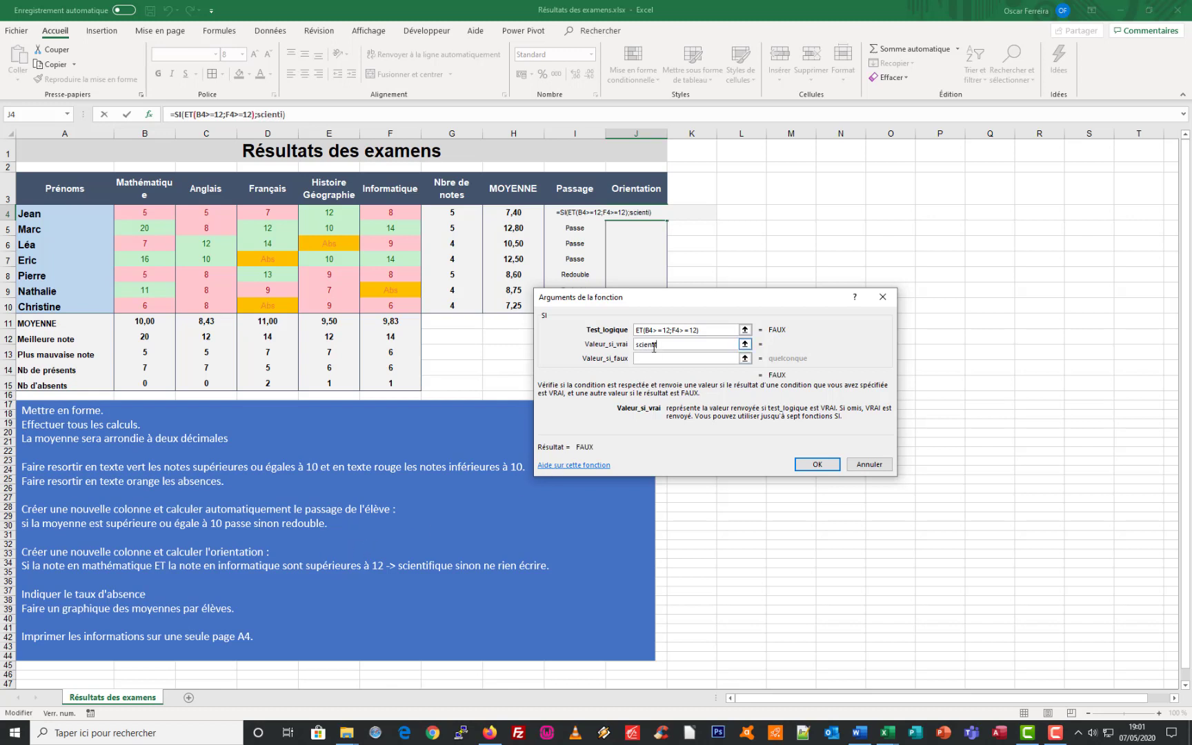
text(fique)
key(Tab)
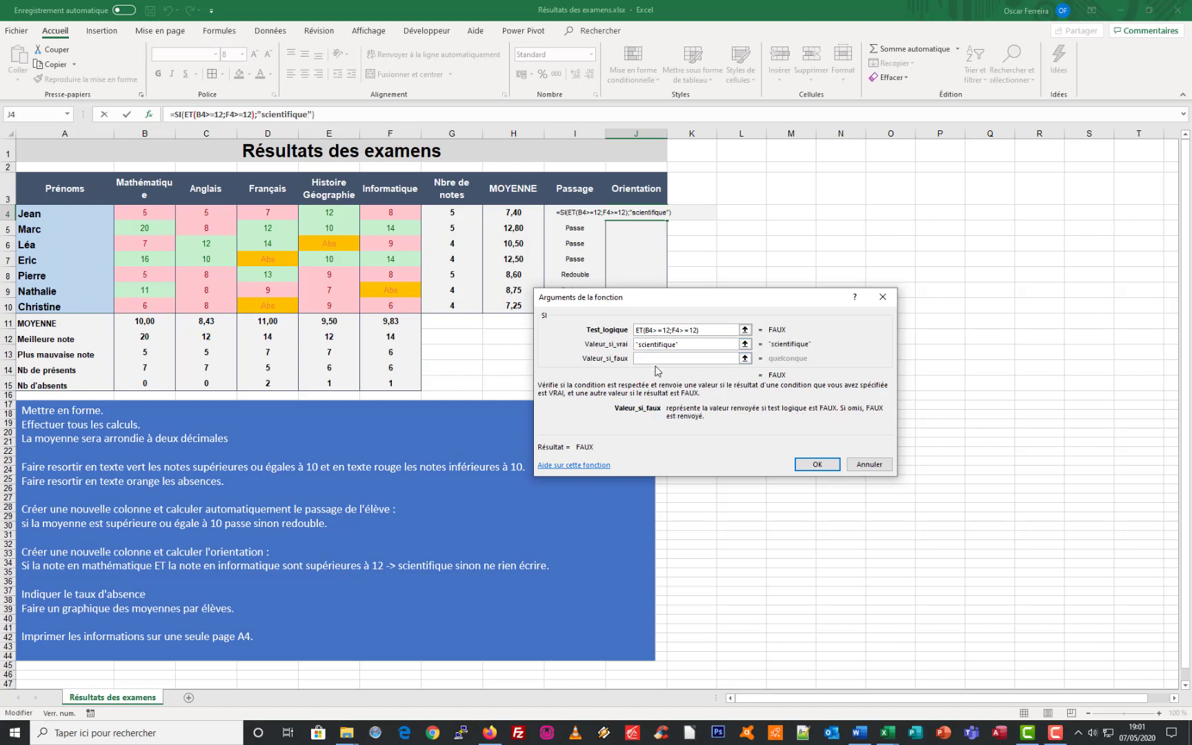
text(")
click(817, 464)
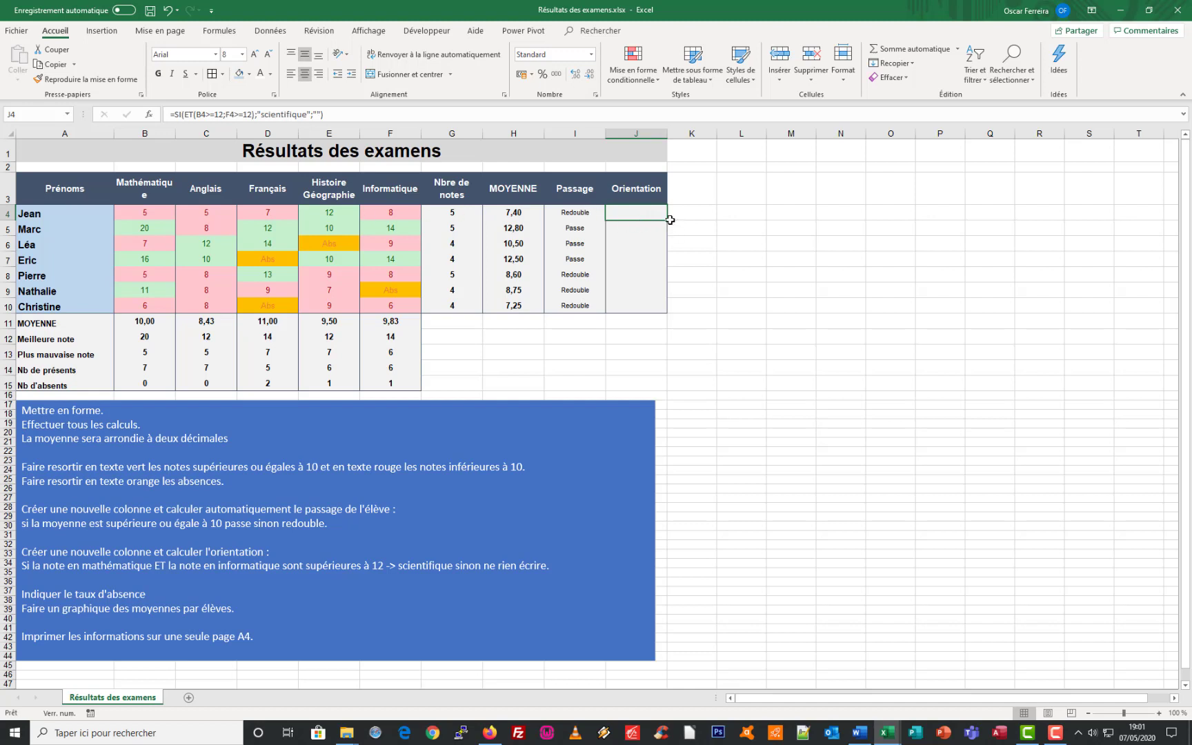
- Fill the Orientation formula from J4 down to J10, copying the values without the formatting
drag(667, 220, 666, 315)
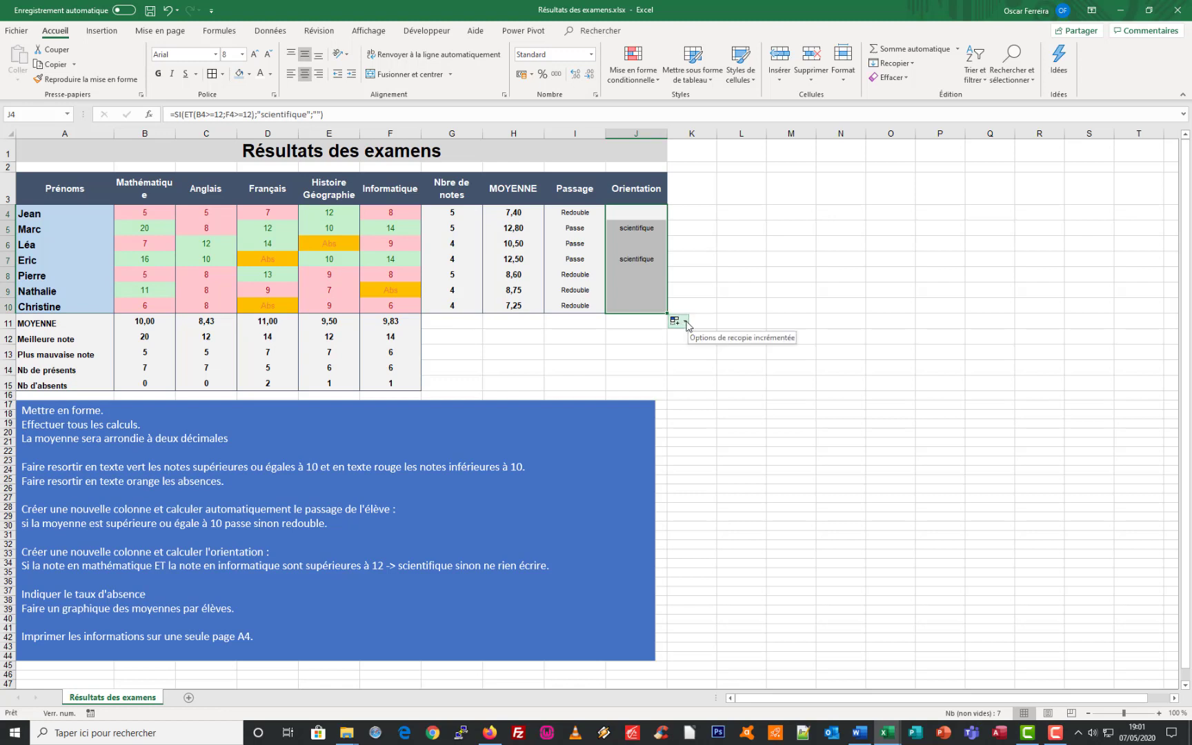
click(676, 320)
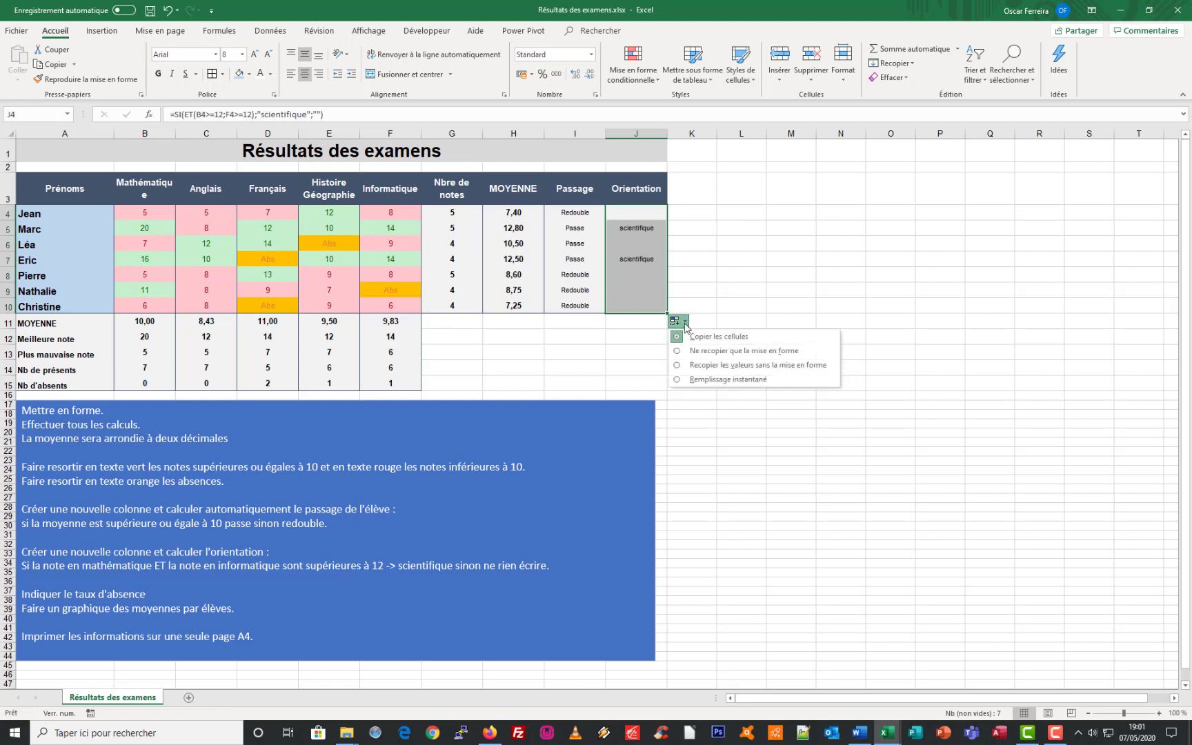
click(678, 367)
click(643, 297)
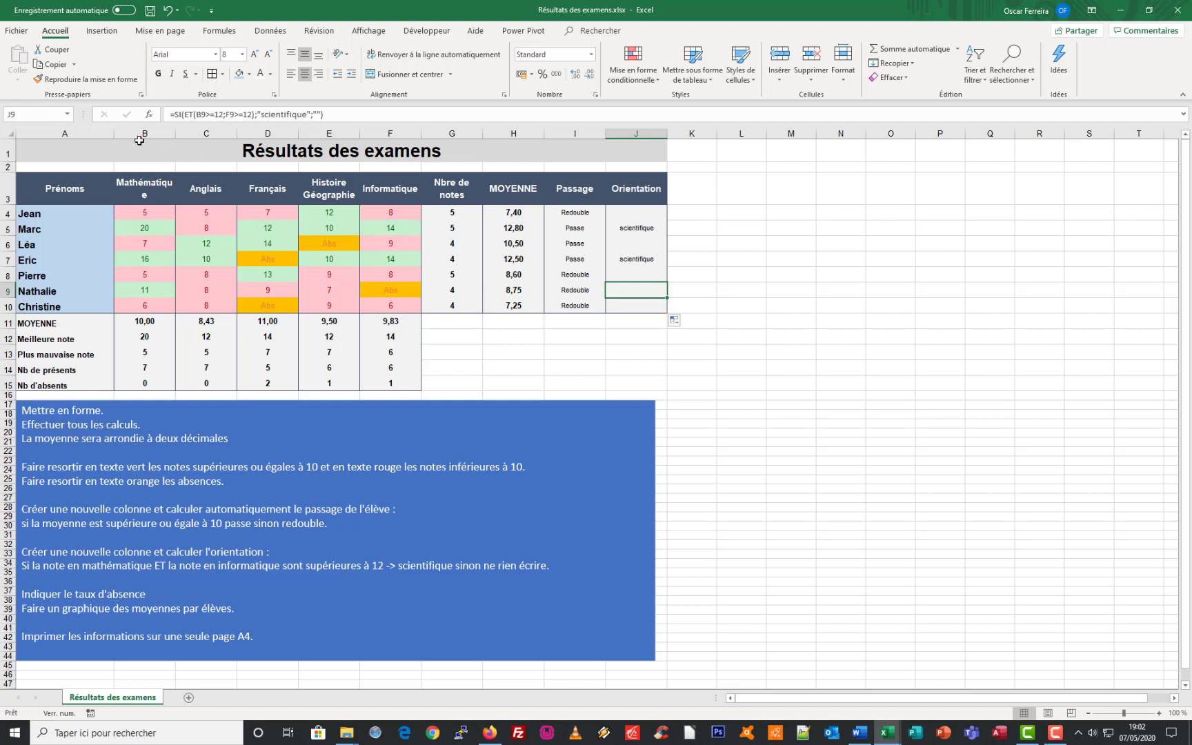
- Widen columns B to J equally so the Mathématique header fits on one line
drag(141, 134, 621, 174)
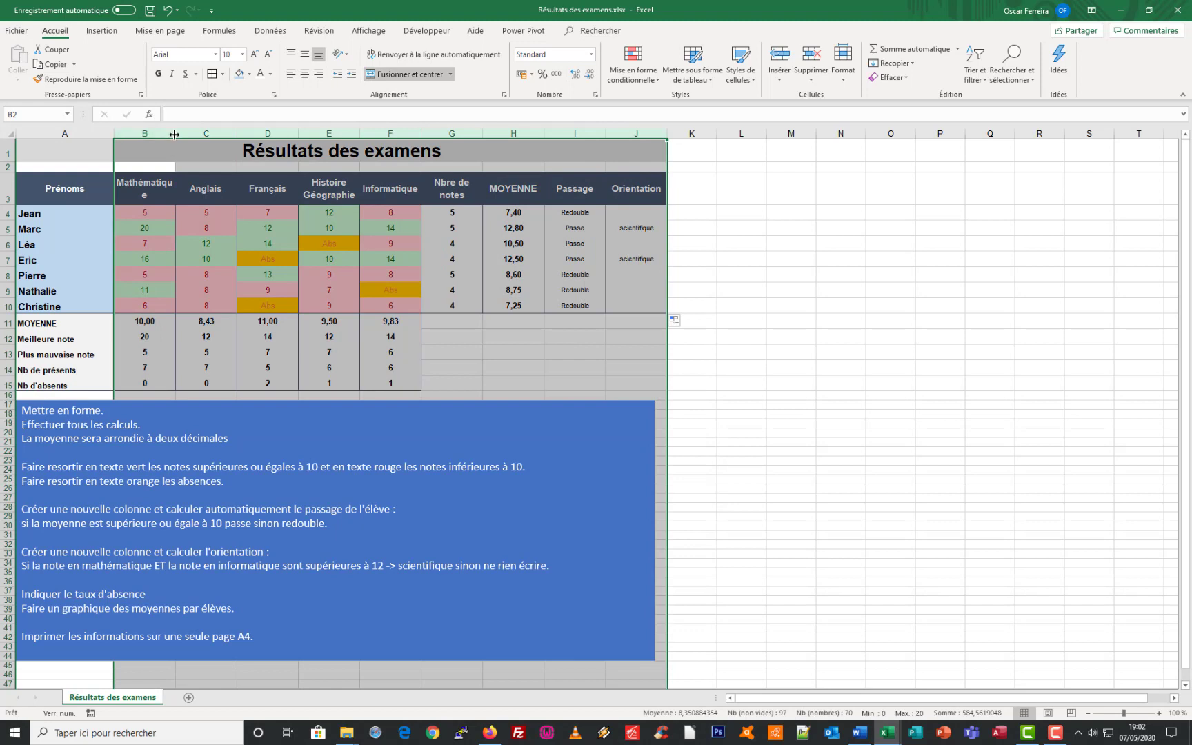
drag(175, 133, 181, 133)
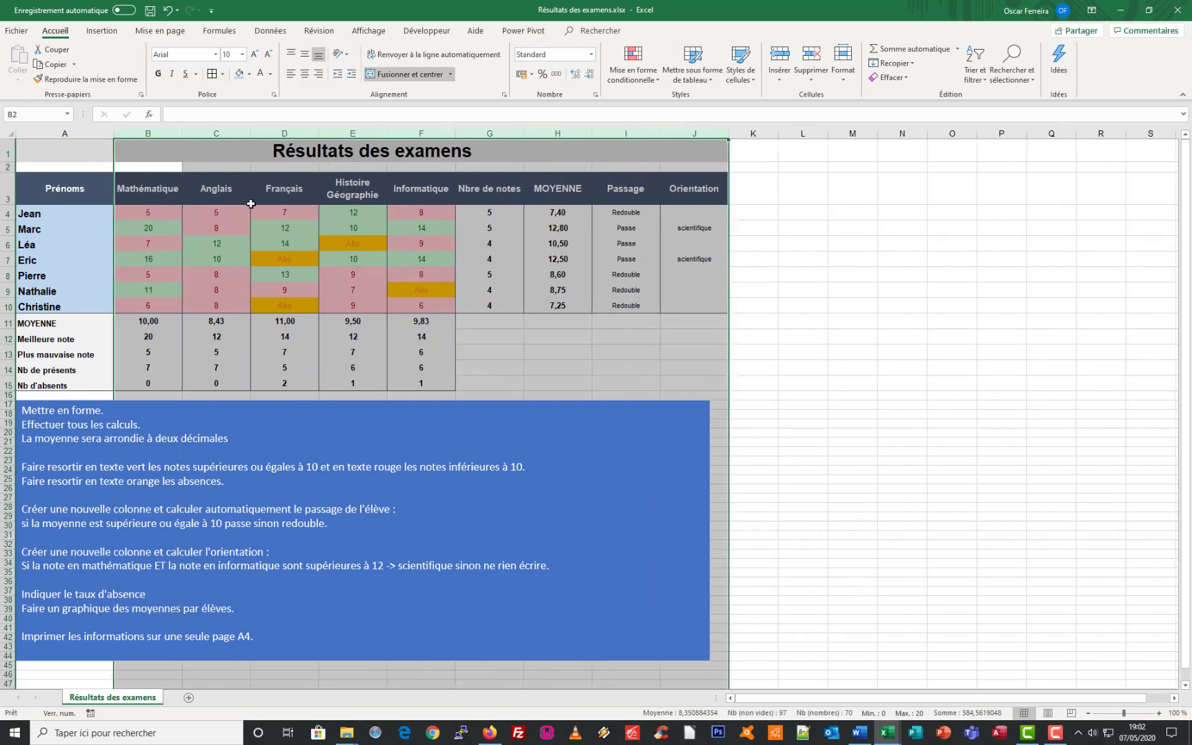
click(604, 243)
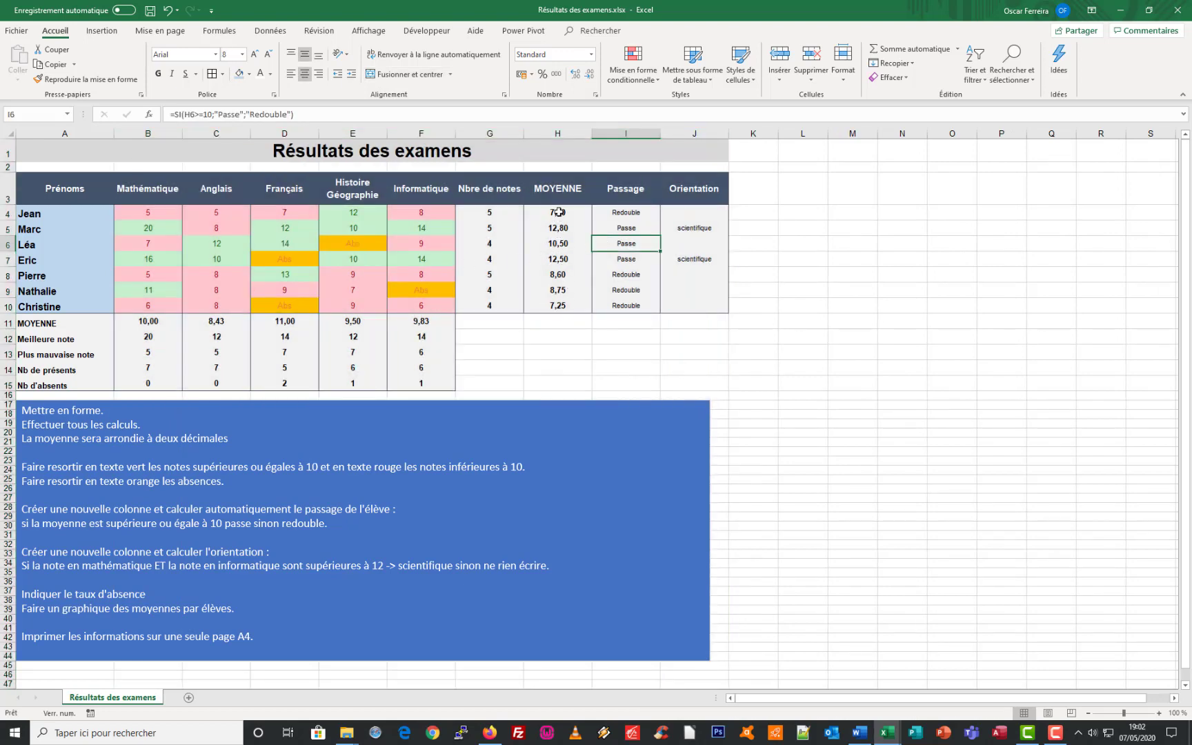
- Increase the font size of the student averages in H4:H10 to 12
drag(557, 212, 559, 305)
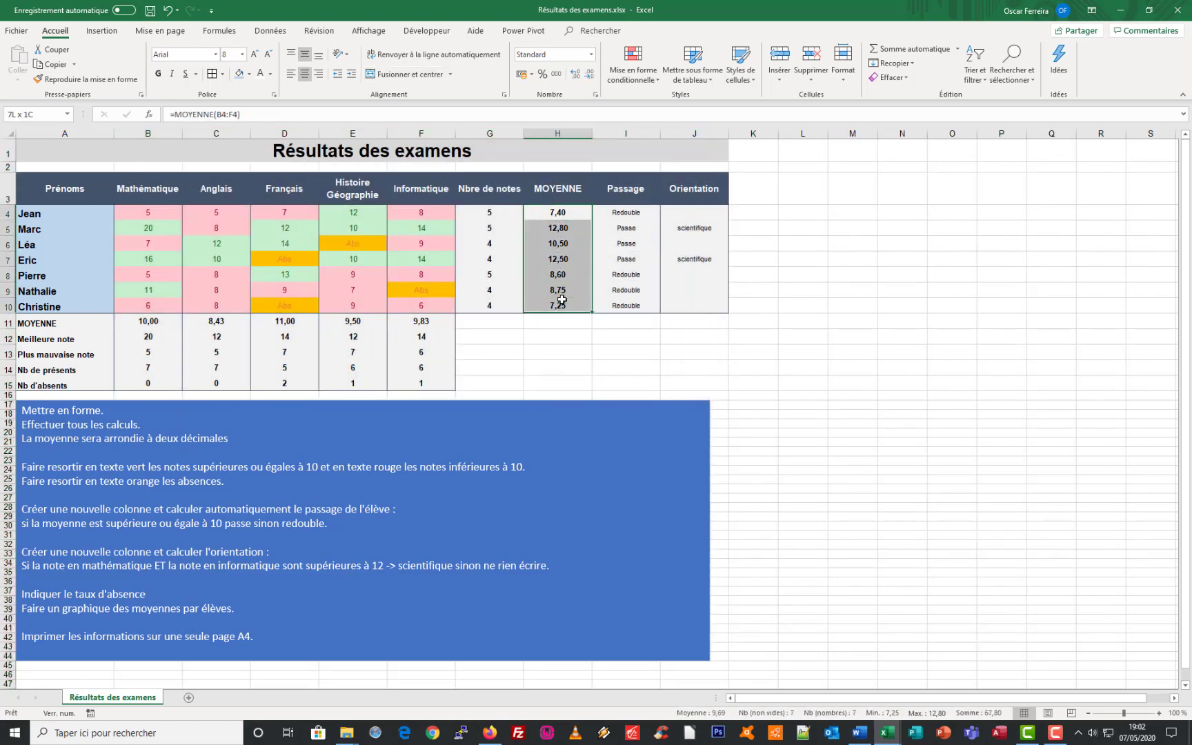
click(255, 56)
click(255, 55)
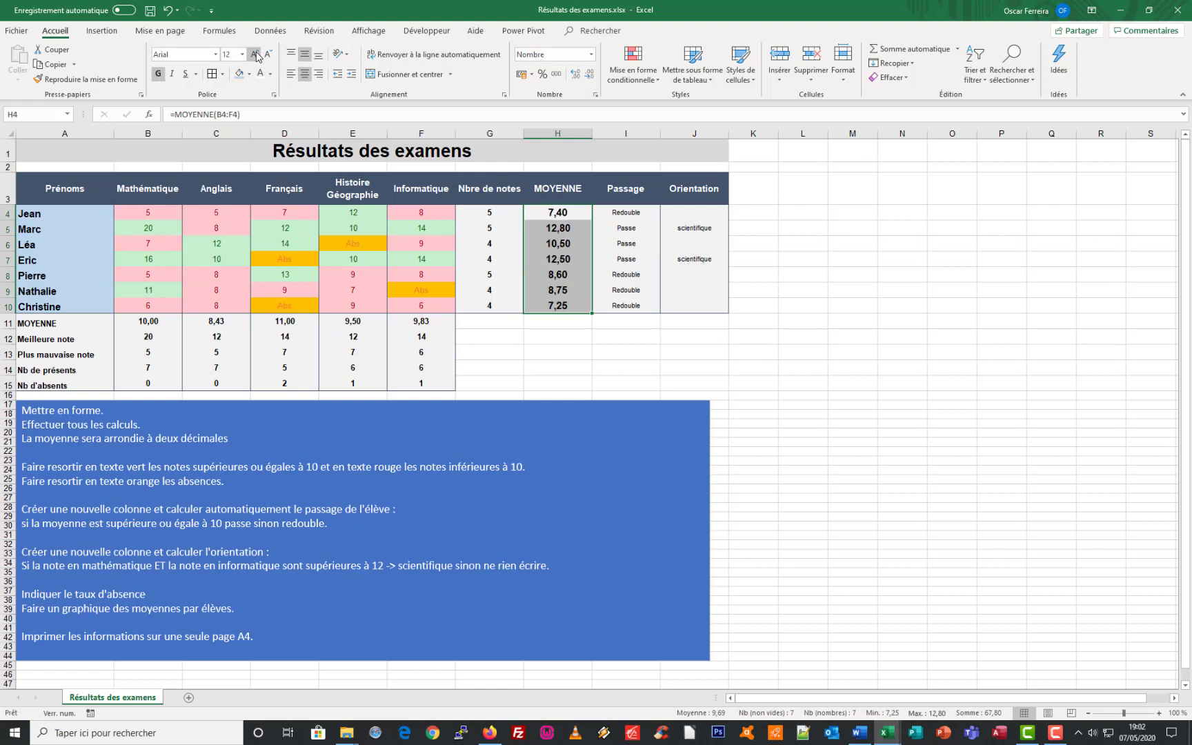
- Increase the font size of the Passage and Orientation results in I4:J10 to 9
drag(627, 212, 687, 301)
click(256, 55)
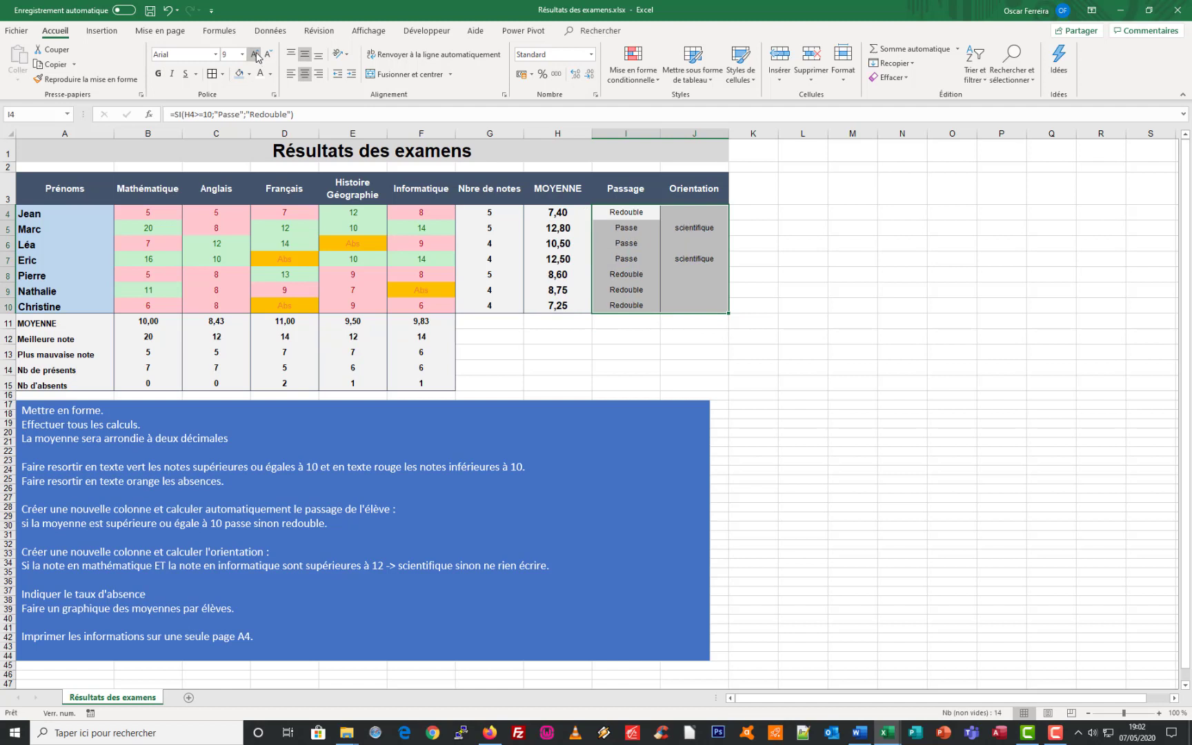
click(549, 261)
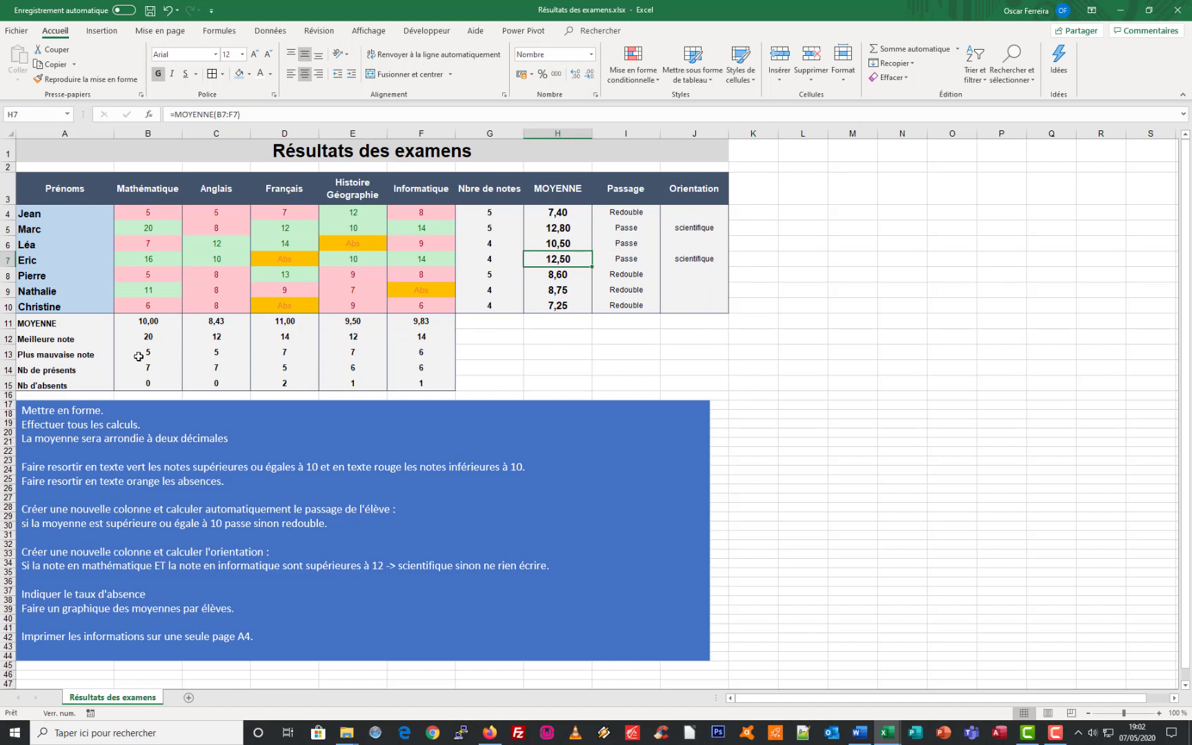
- Fill the summary row labels in A11:A15 with the lightest blue theme colour
drag(90, 316, 90, 385)
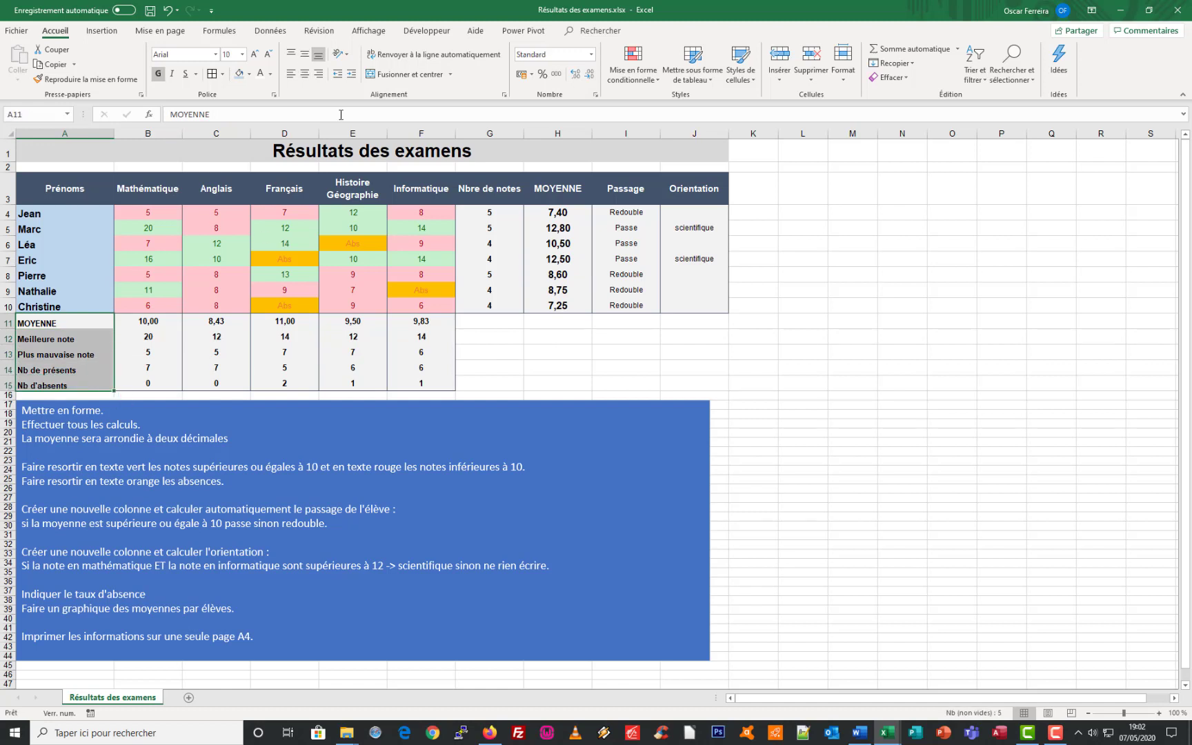
click(249, 73)
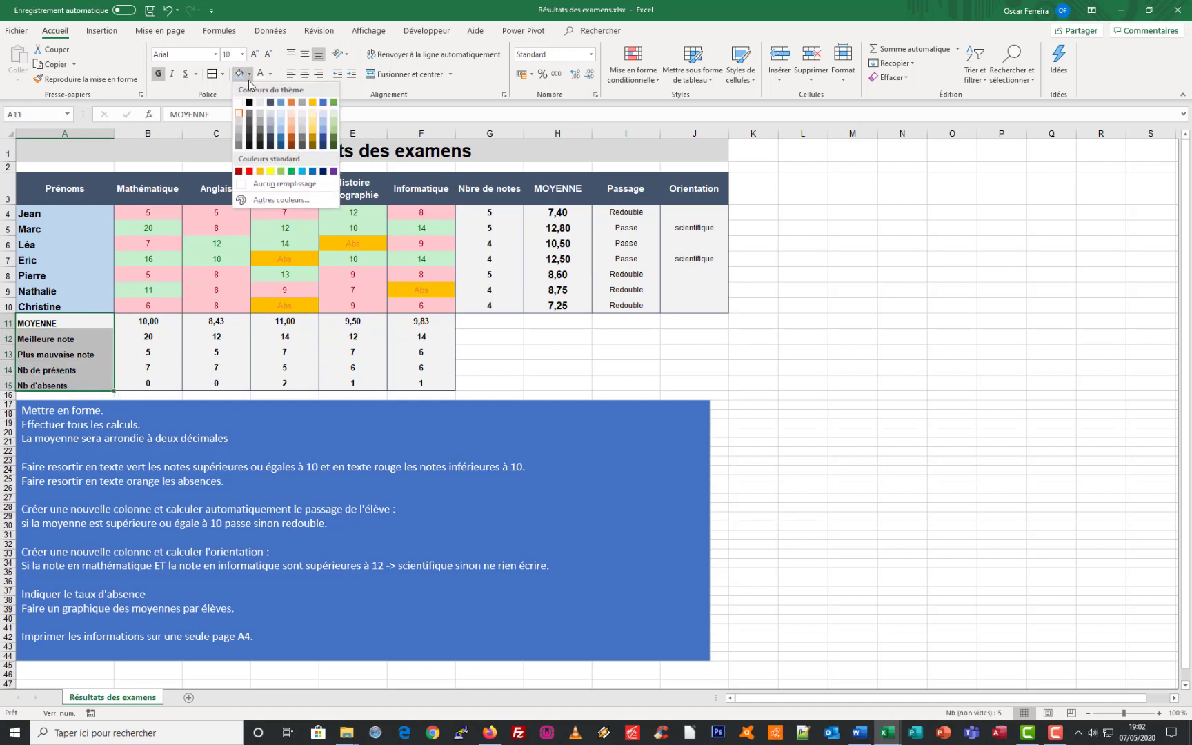
click(282, 115)
click(489, 336)
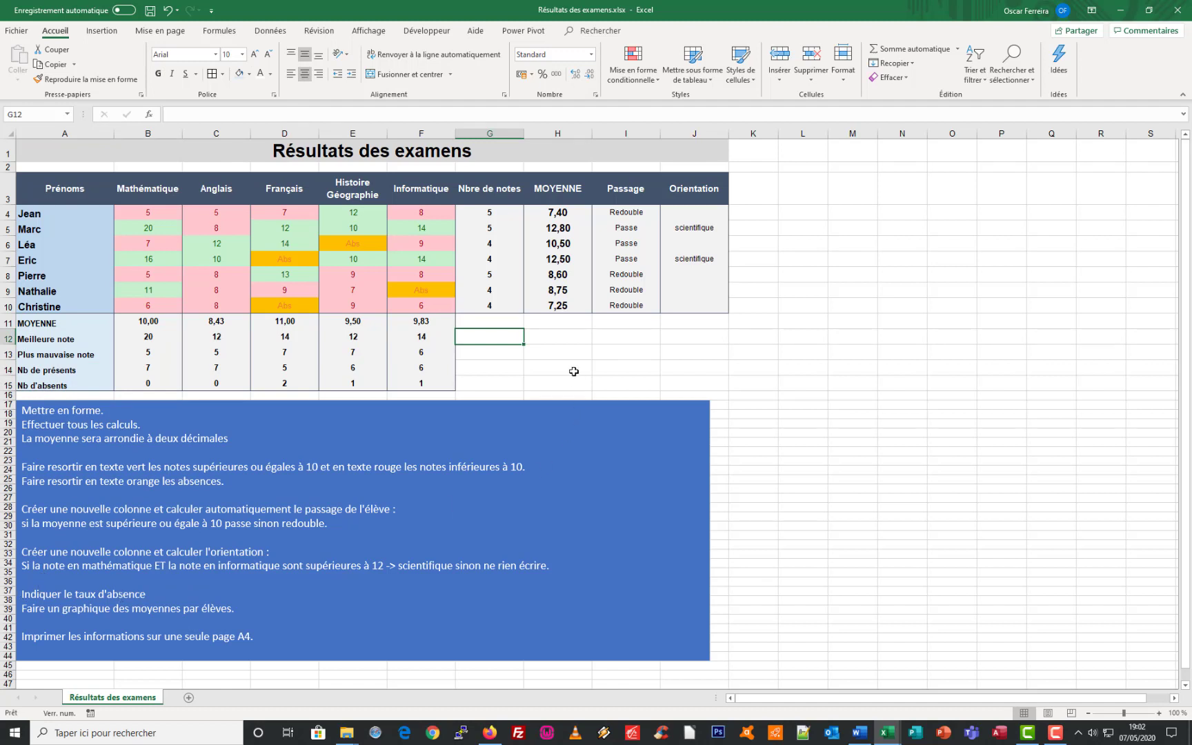
- Enter the label "Taux d'absence" in cell H13
click(542, 351)
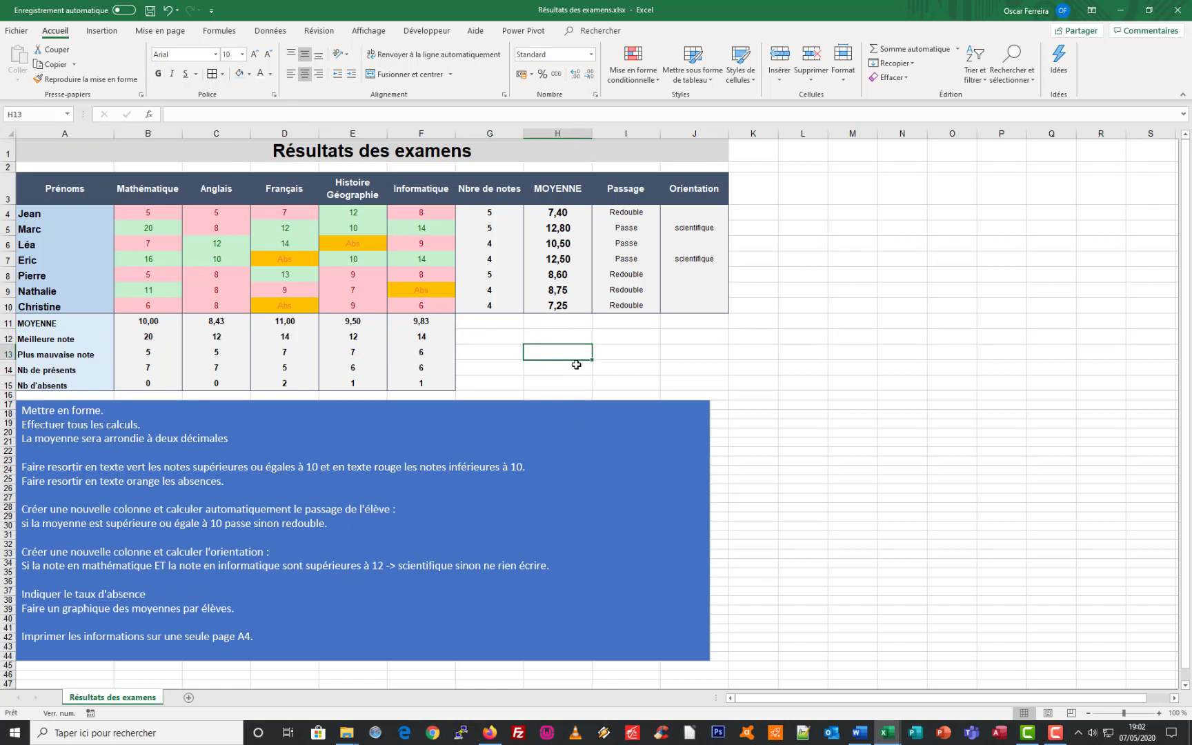
text(Taux d'a)
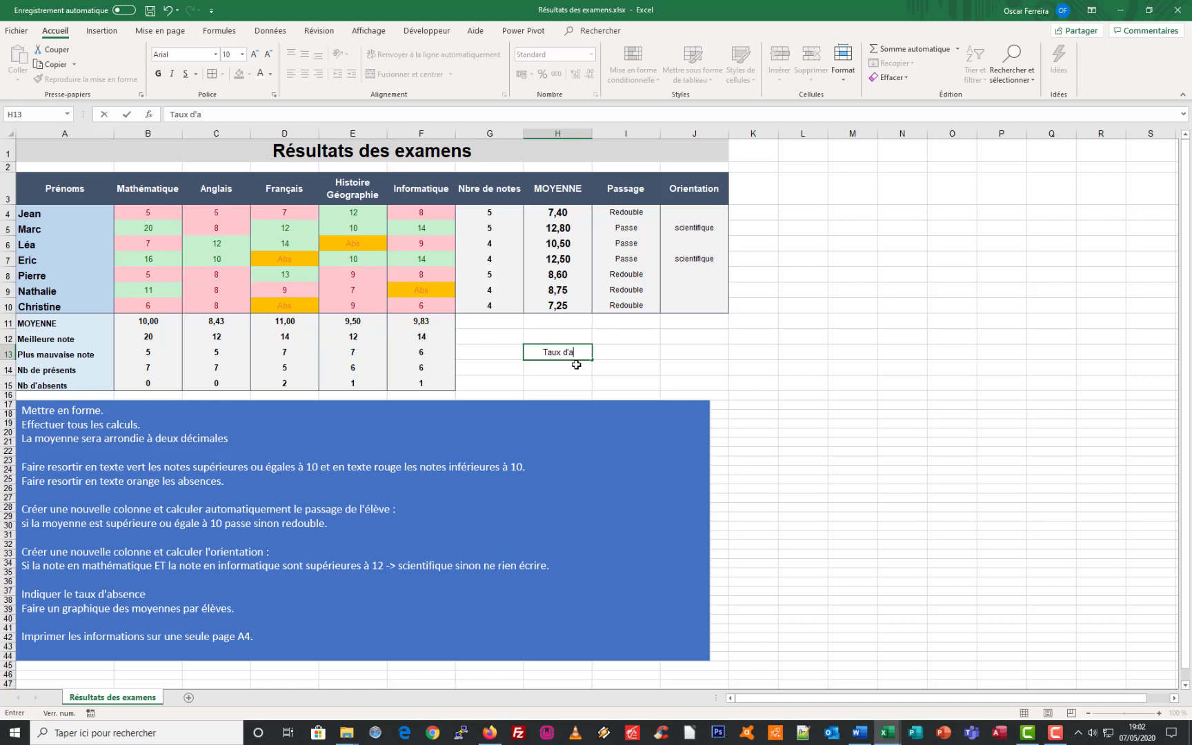
text(bsence)
click(619, 348)
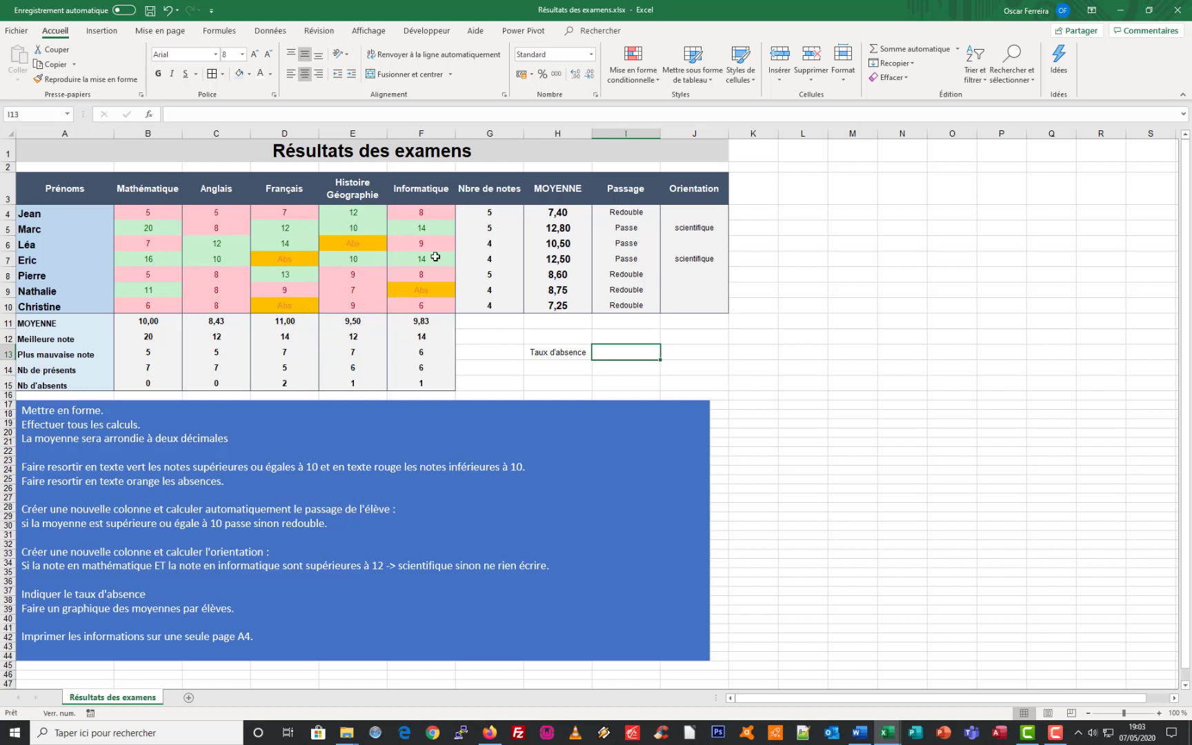
- Enter the label "Nbre absences" in cell H11
mouse_move(148, 212)
mouse_down()
mouse_move(248, 282)
mouse_move(406, 292)
mouse_up()
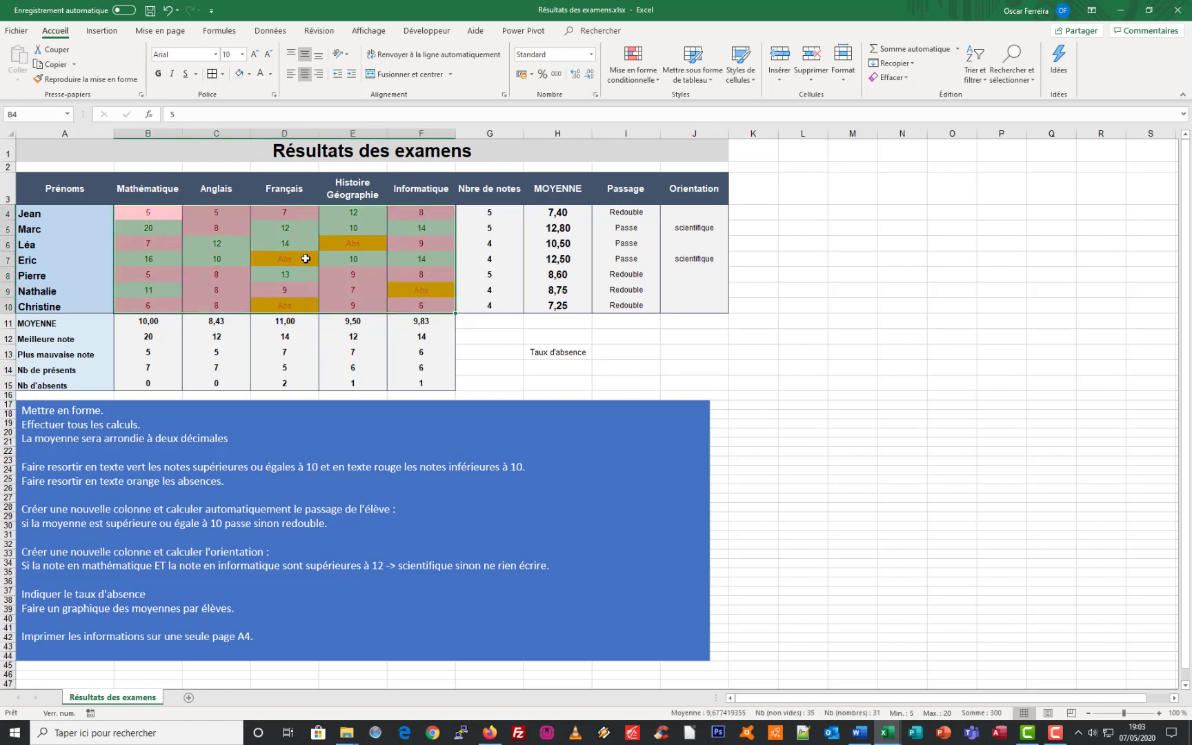
click(353, 243)
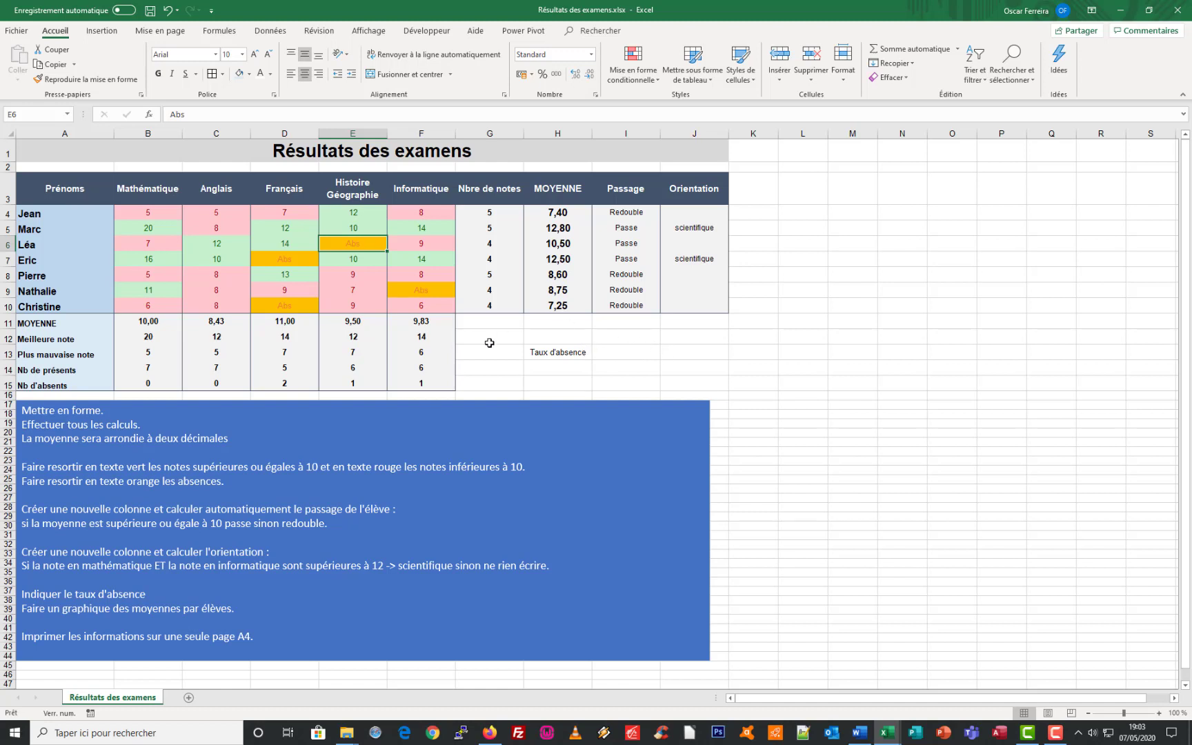
click(555, 323)
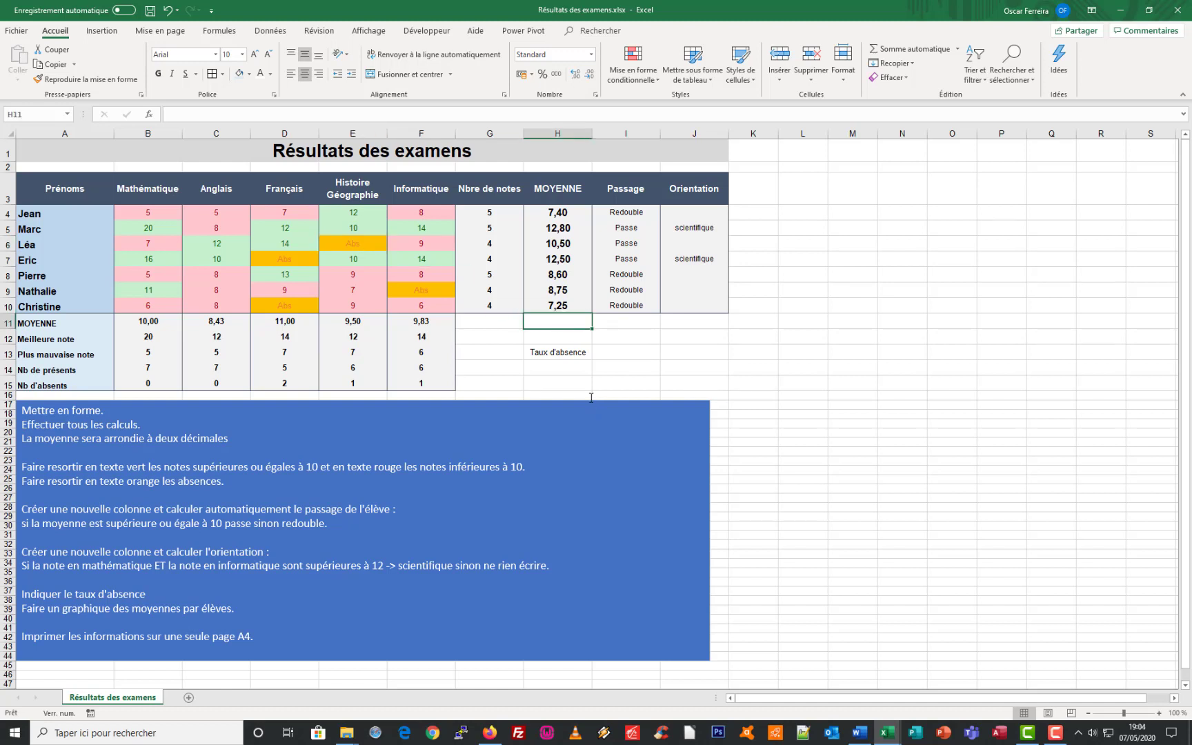
text(Nbre absences)
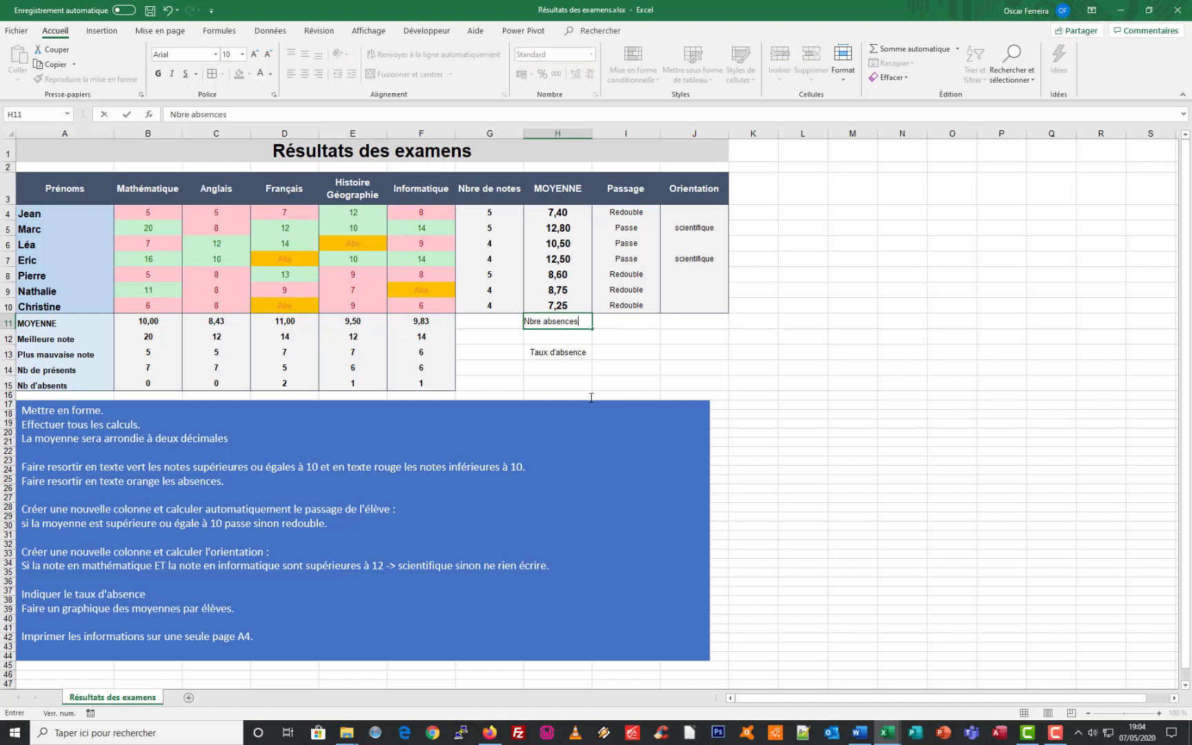
key(ctrl+Return)
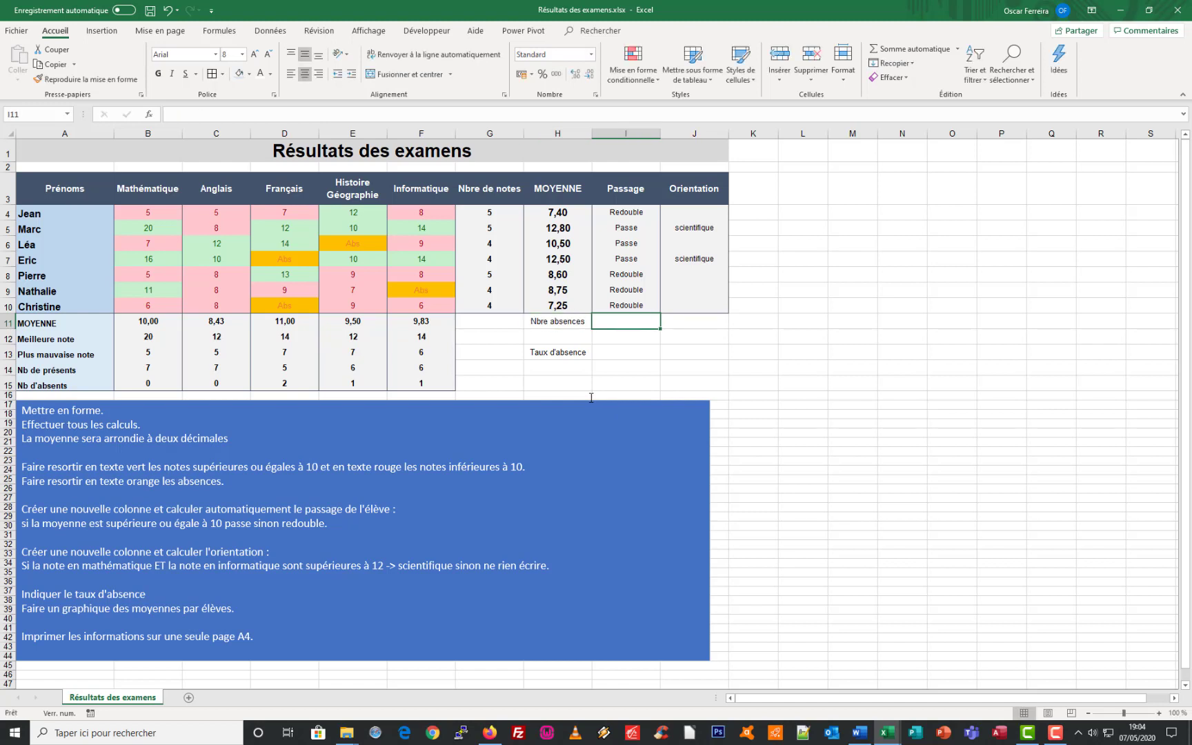
- Count the absences in cell I11 with NB.SI over the range B4:F10, using the criterion "Abs"
click(613, 323)
text(=nb)
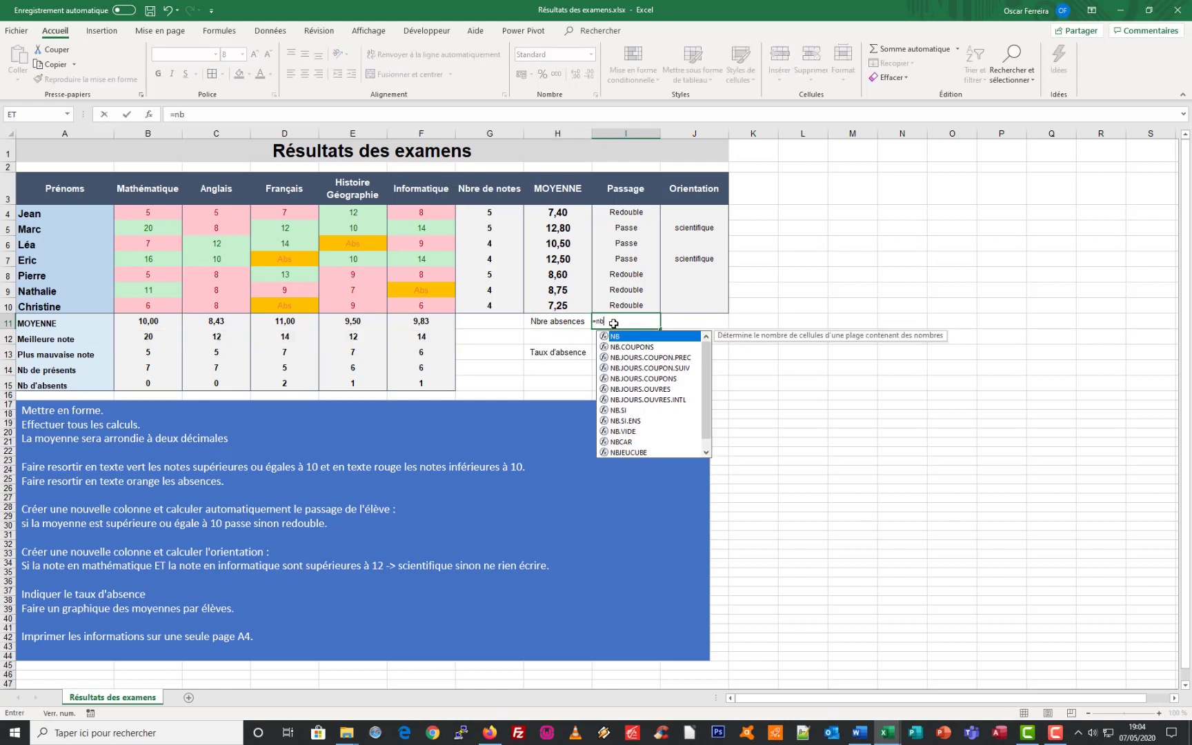
double_click(627, 410)
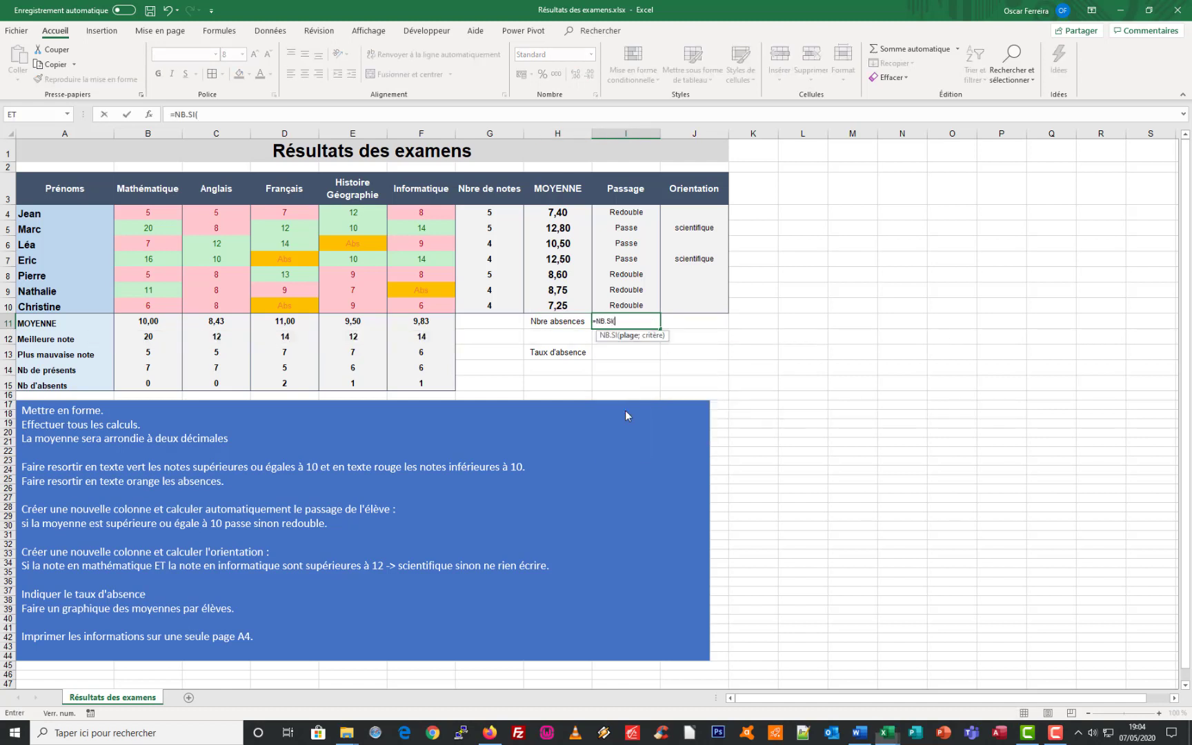
click(149, 115)
drag(640, 288, 641, 355)
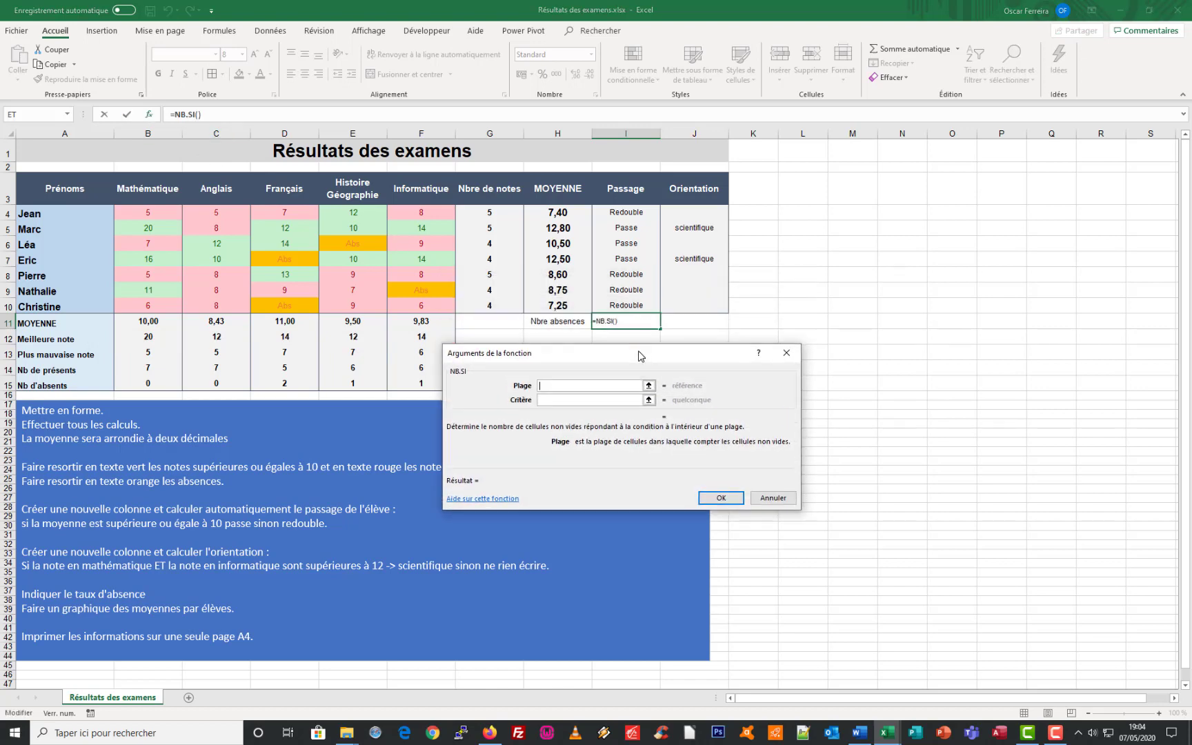
drag(149, 212, 417, 306)
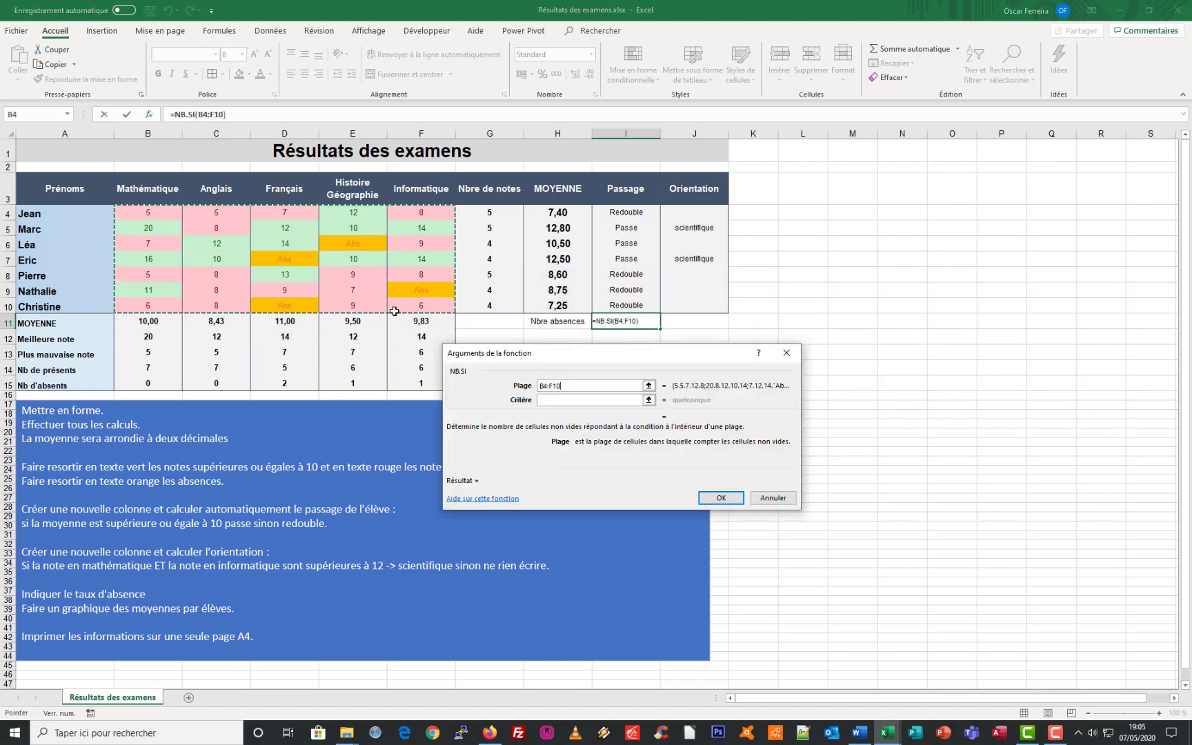
click(555, 400)
text(Abs)
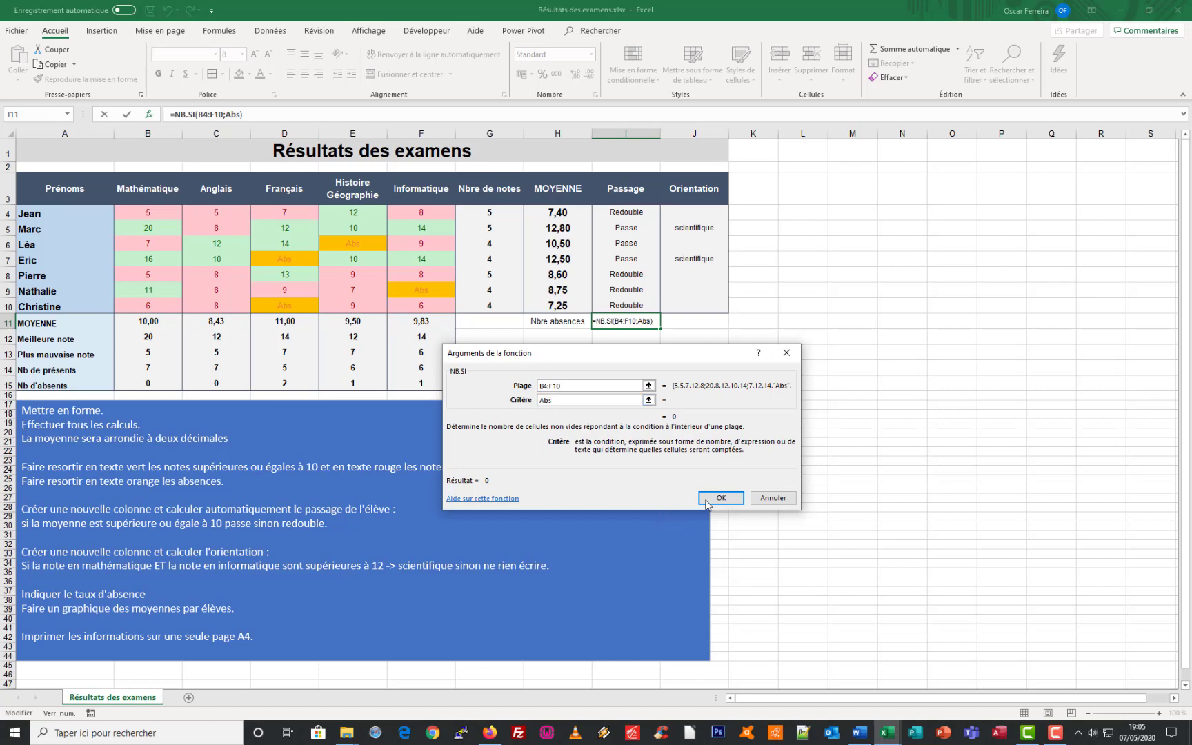
click(720, 498)
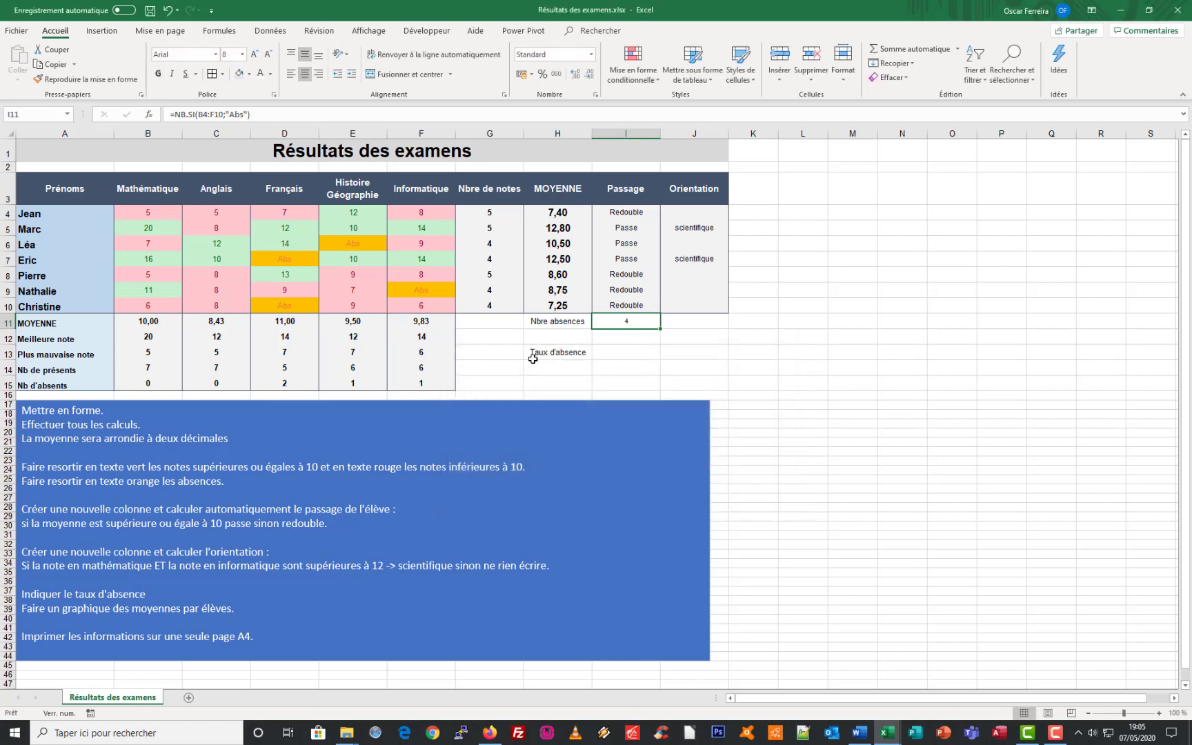
- Enter the label "Nbre de notes" in cell H12
click(538, 338)
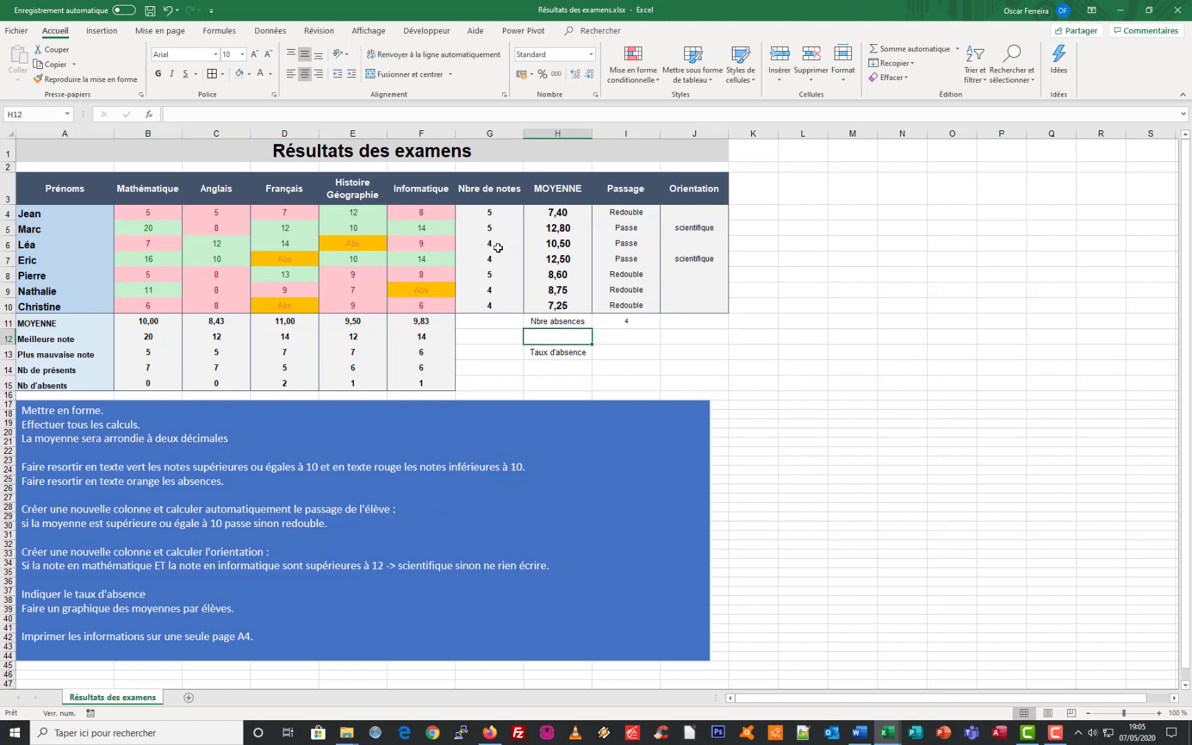
text(Nbre)
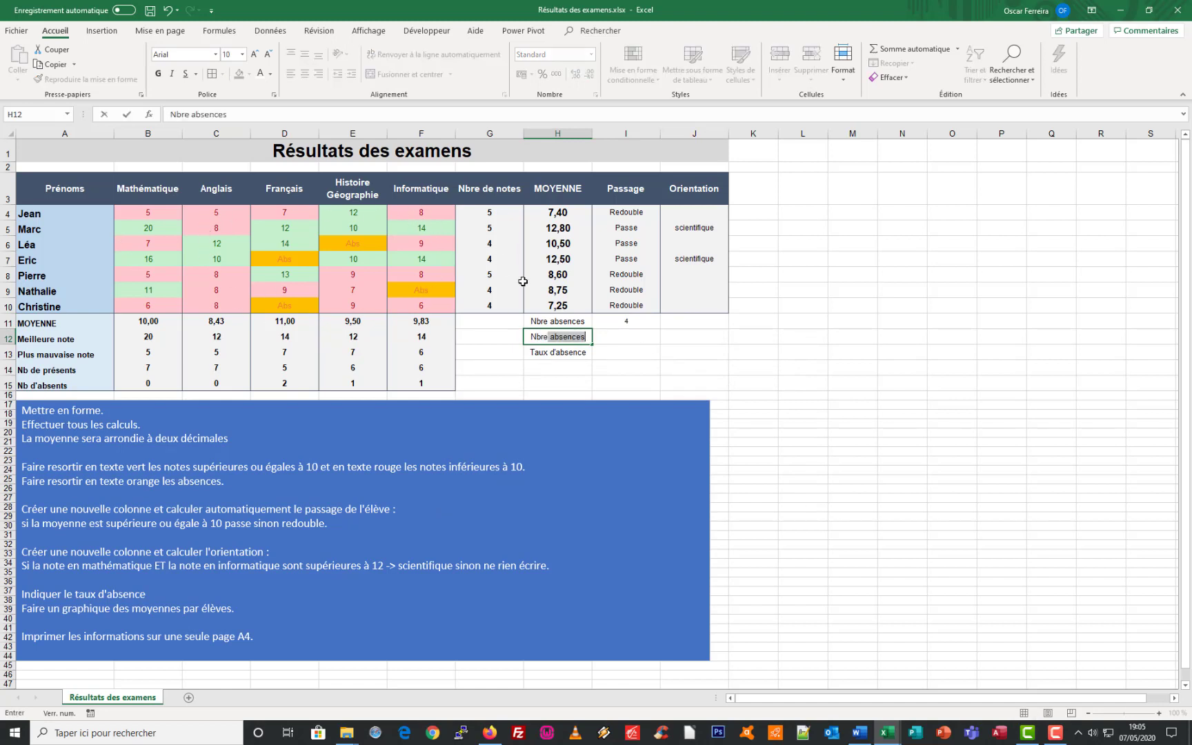
text( de notes)
- Count the non-empty grade cells in I12 with the formula =NBVAL(B4:F10)
click(606, 335)
text(=)
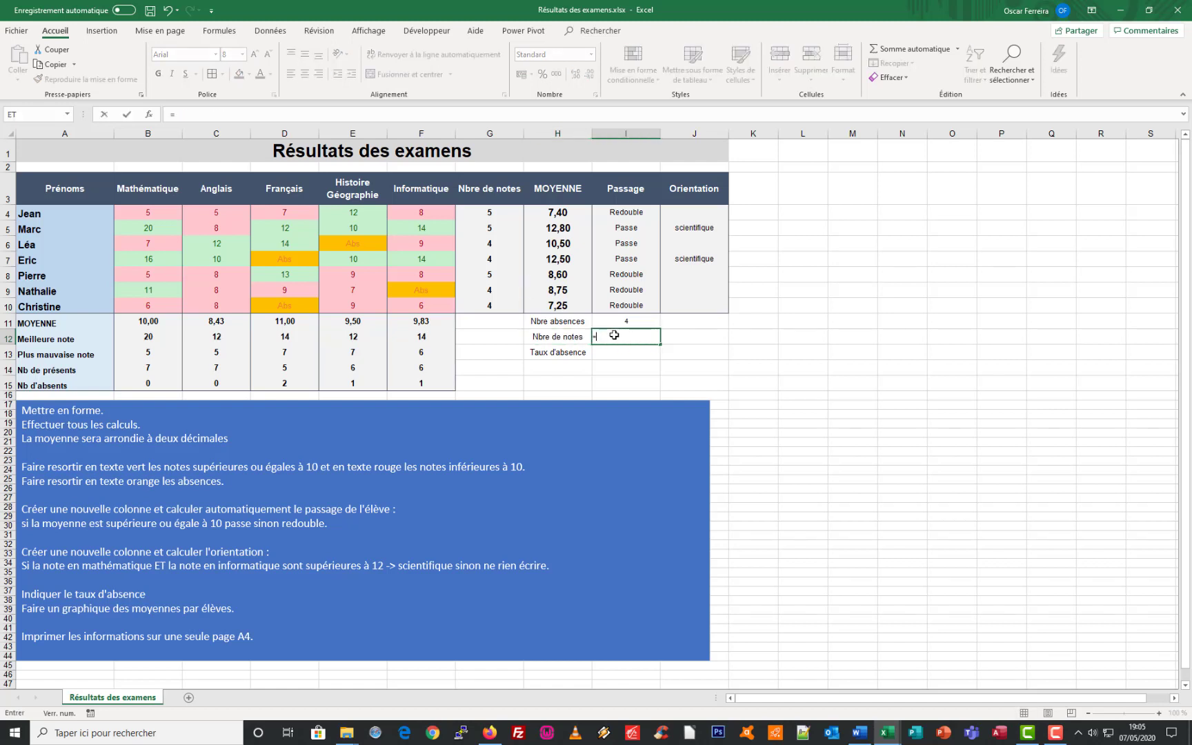
text(nbv)
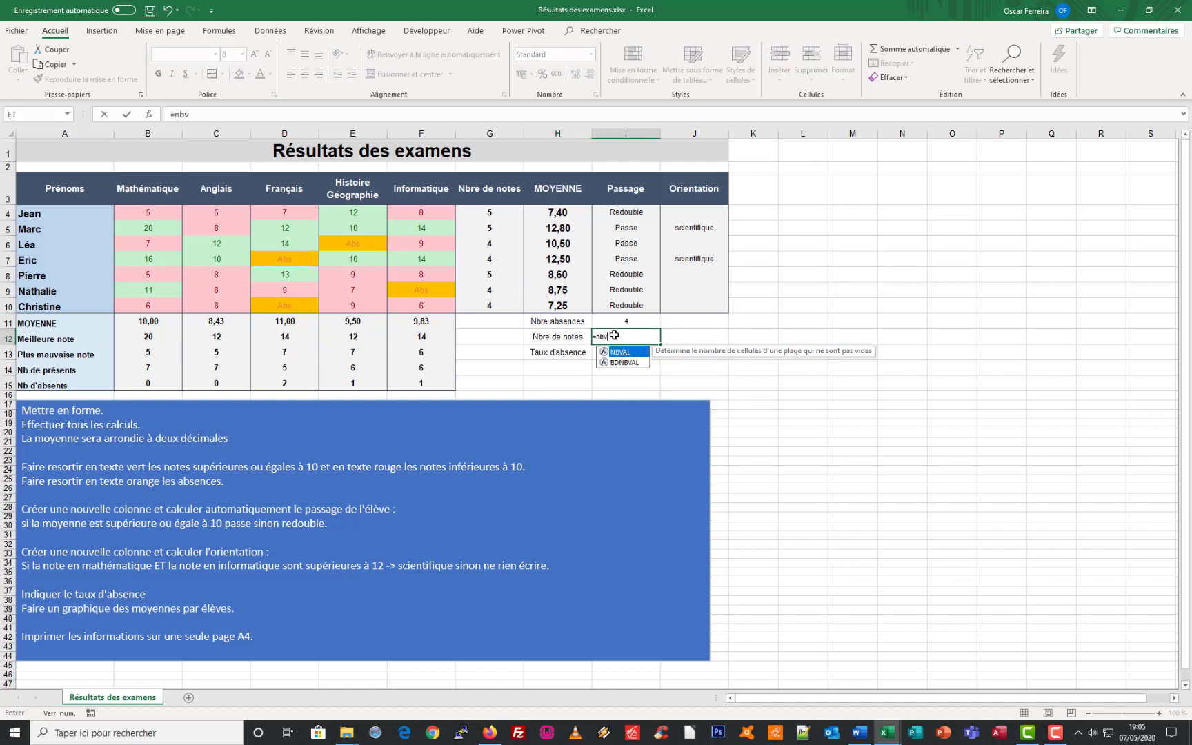
double_click(622, 352)
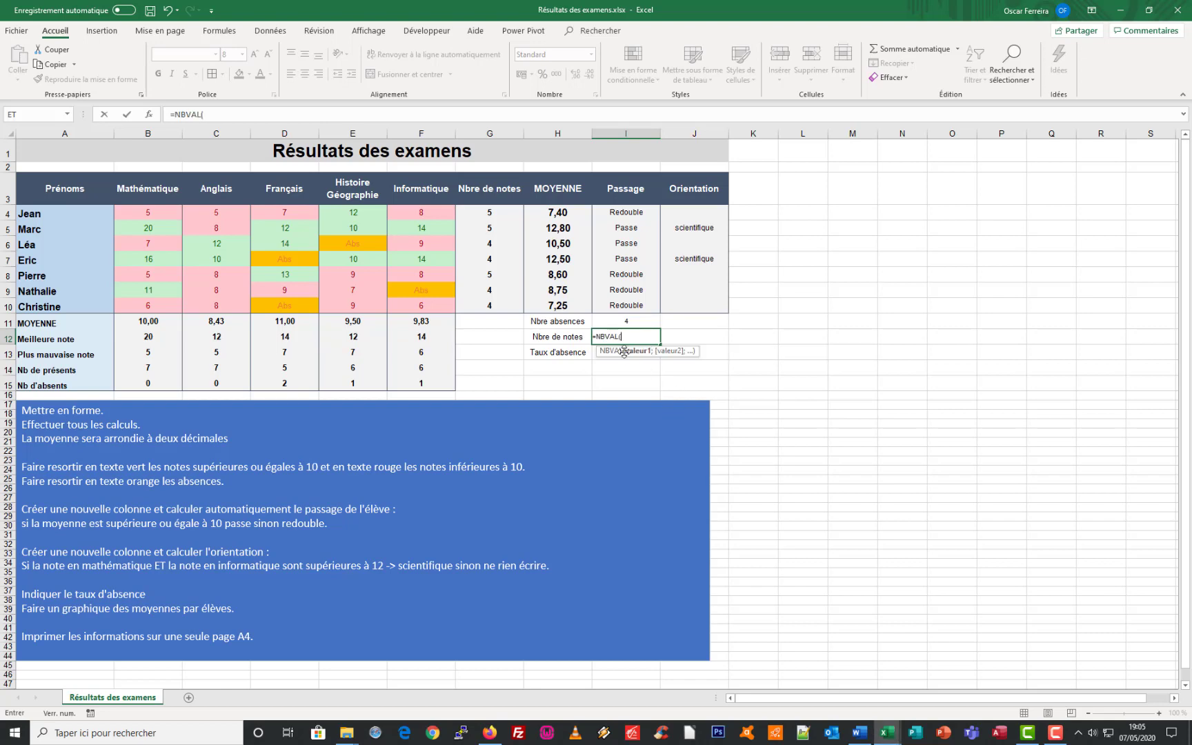
drag(156, 217, 401, 299)
key(Return)
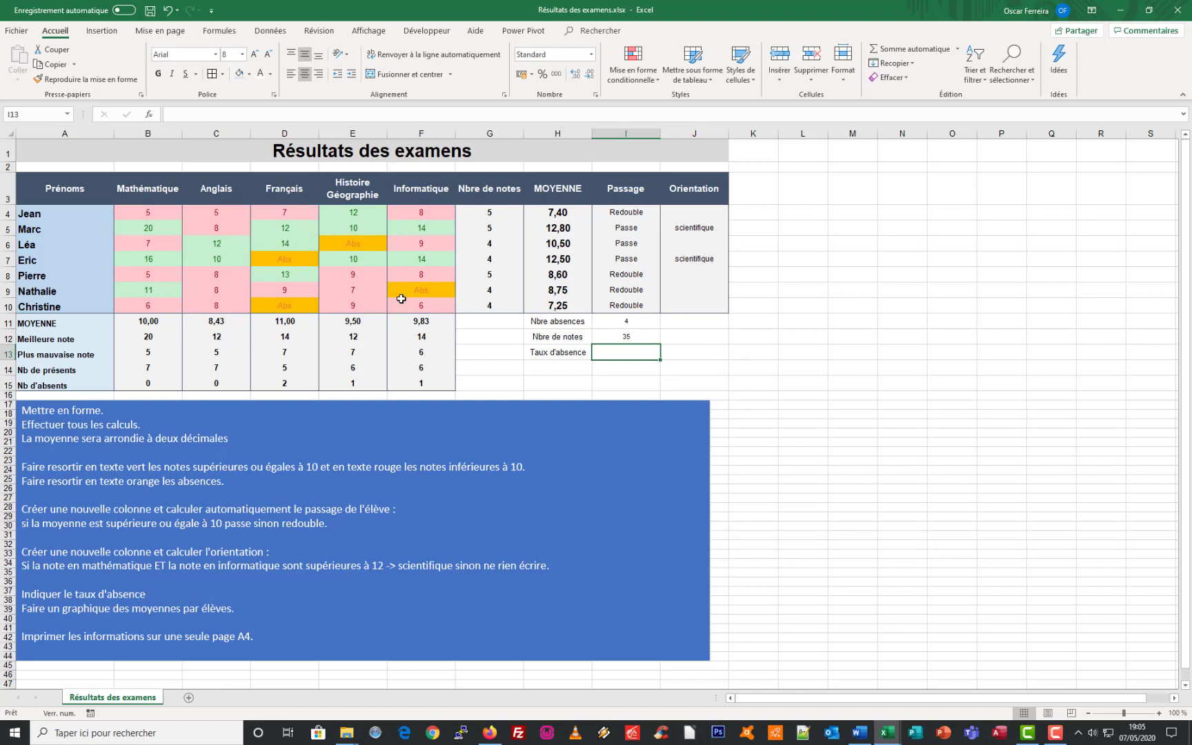
- Calculate the absence rate in cell I13 by dividing the number of absences by the number of grades, =I11/I12
click(620, 333)
click(621, 321)
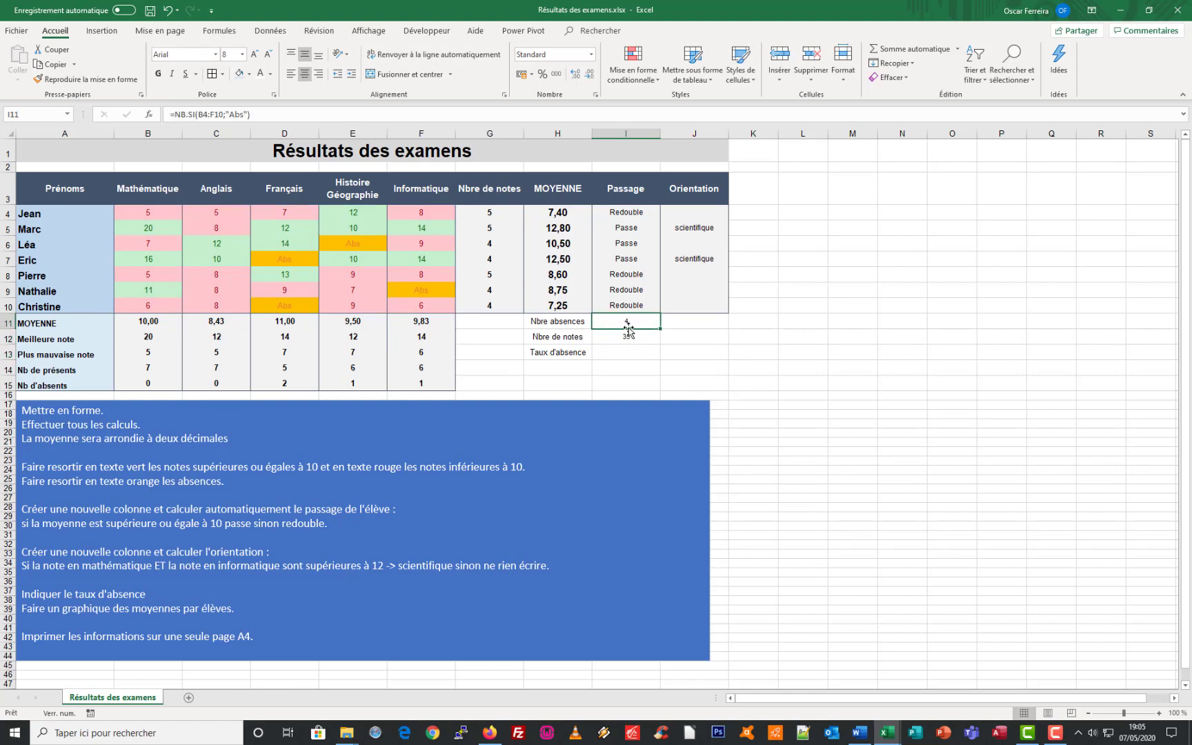
click(620, 356)
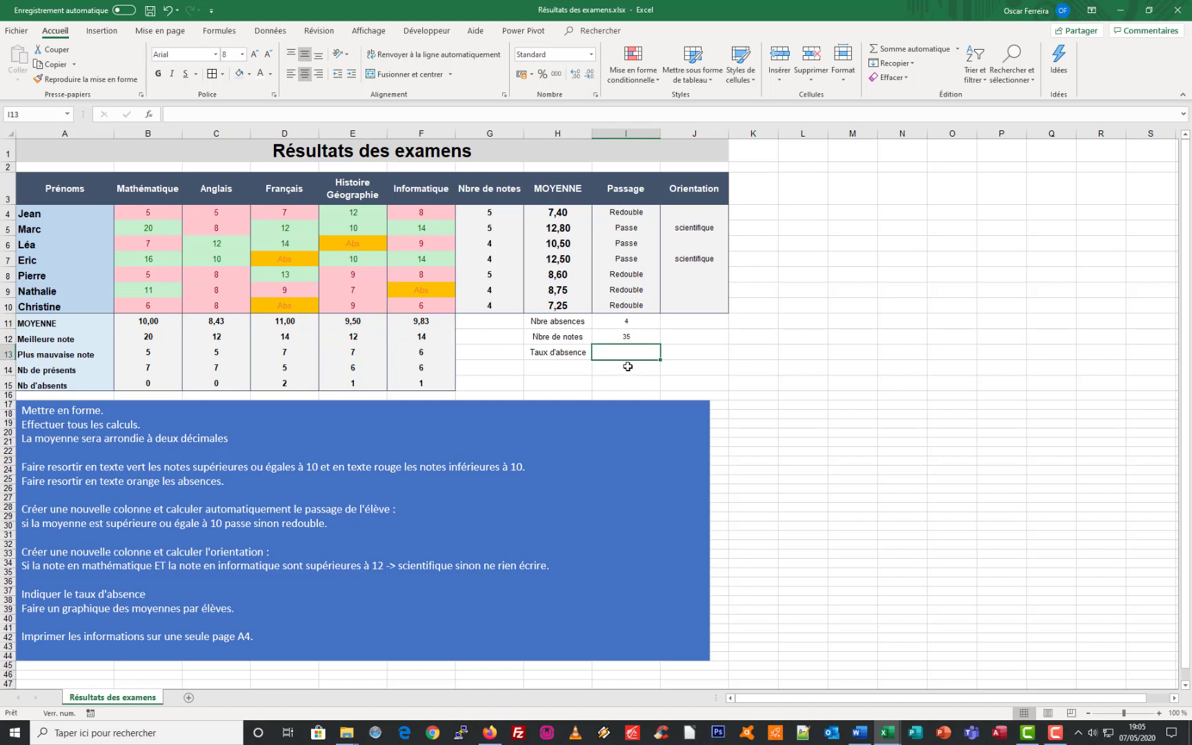
text(=)
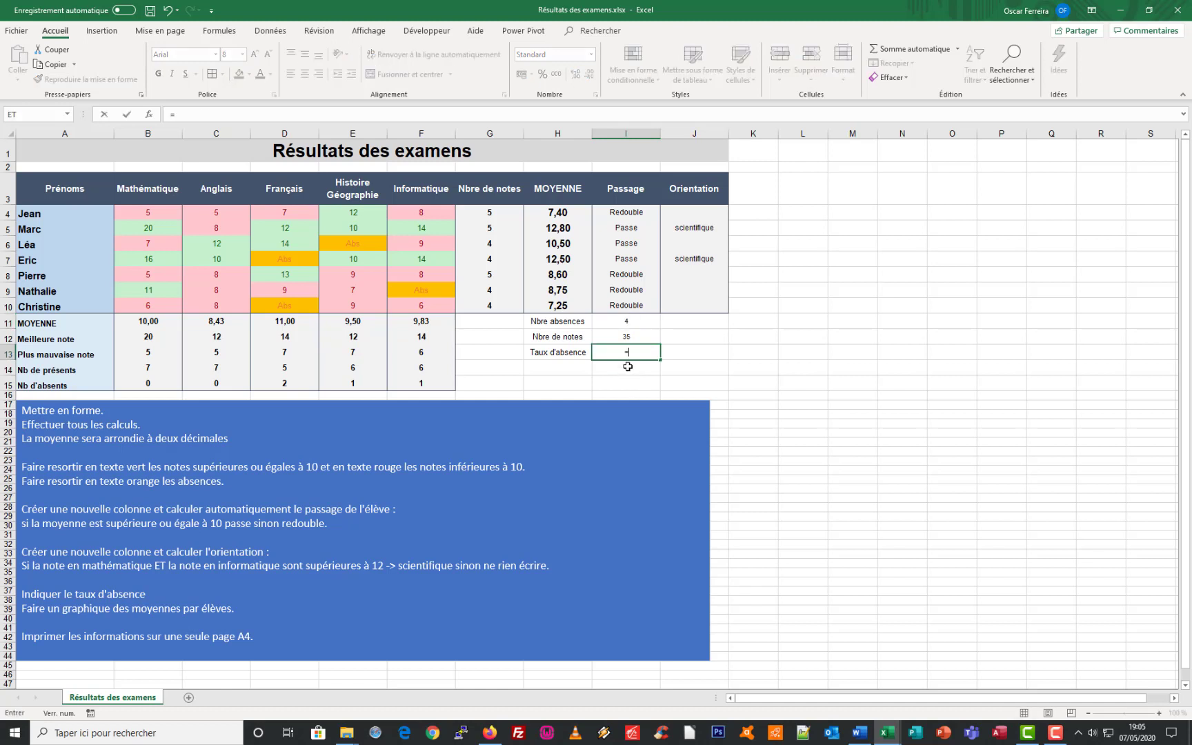
click(631, 321)
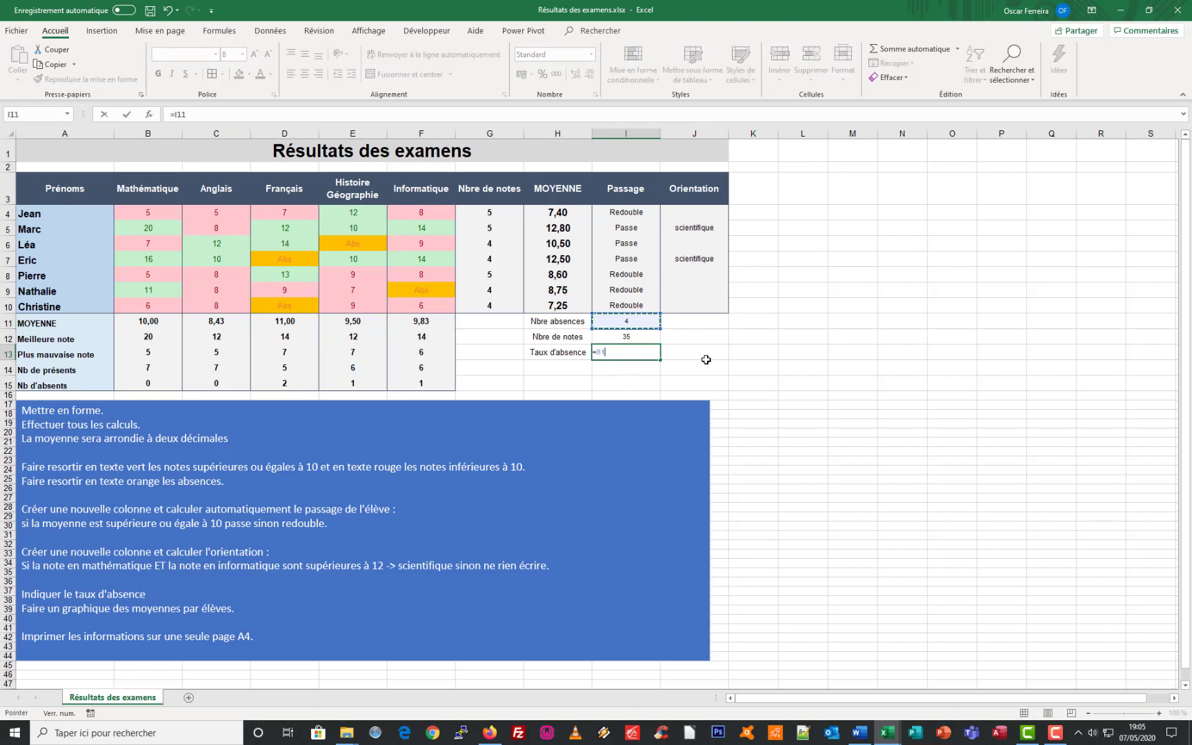
text(/)
click(630, 338)
key(ctrl+Return)
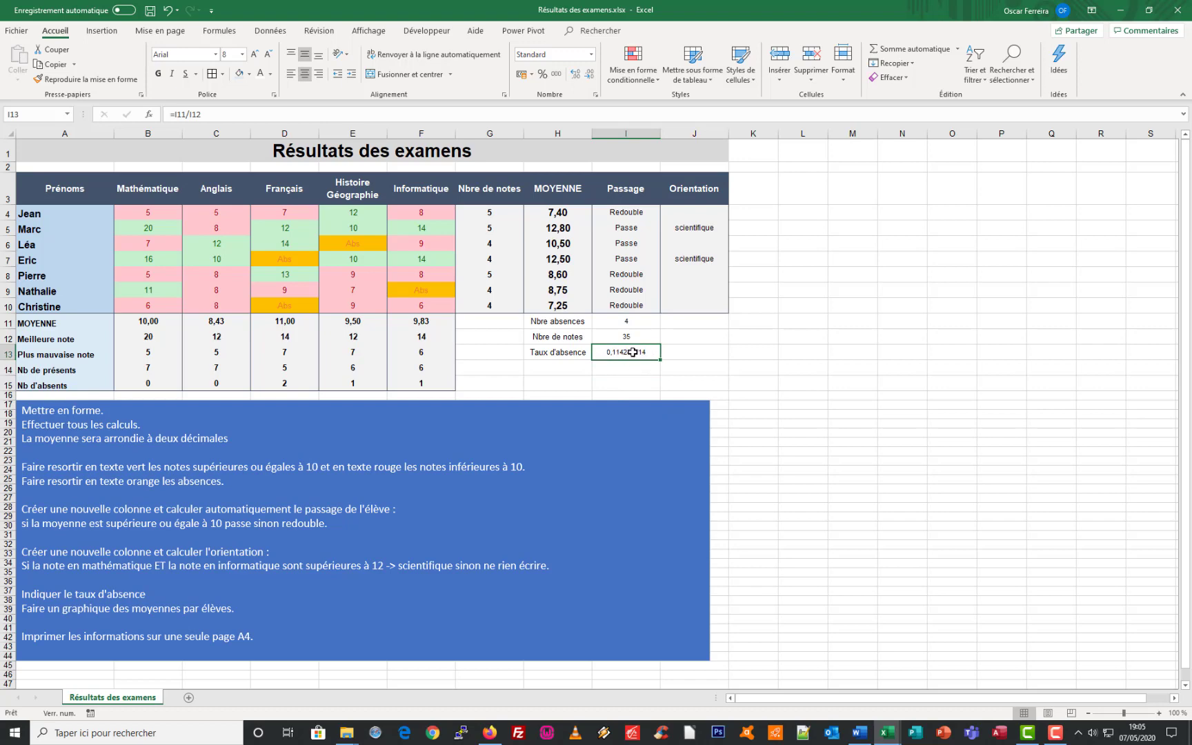
- Format the absence rate in I13 as a percentage with one decimal place
click(542, 78)
click(574, 76)
click(587, 75)
key(Up)
key(Up)
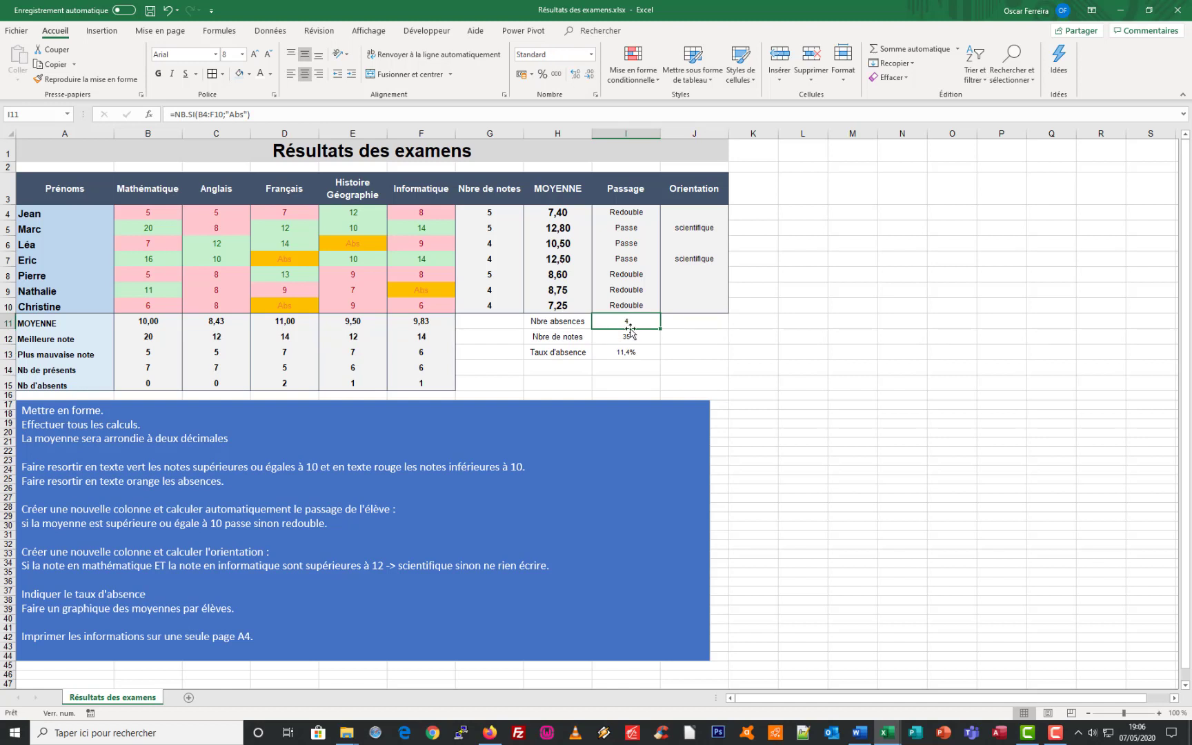
click(628, 338)
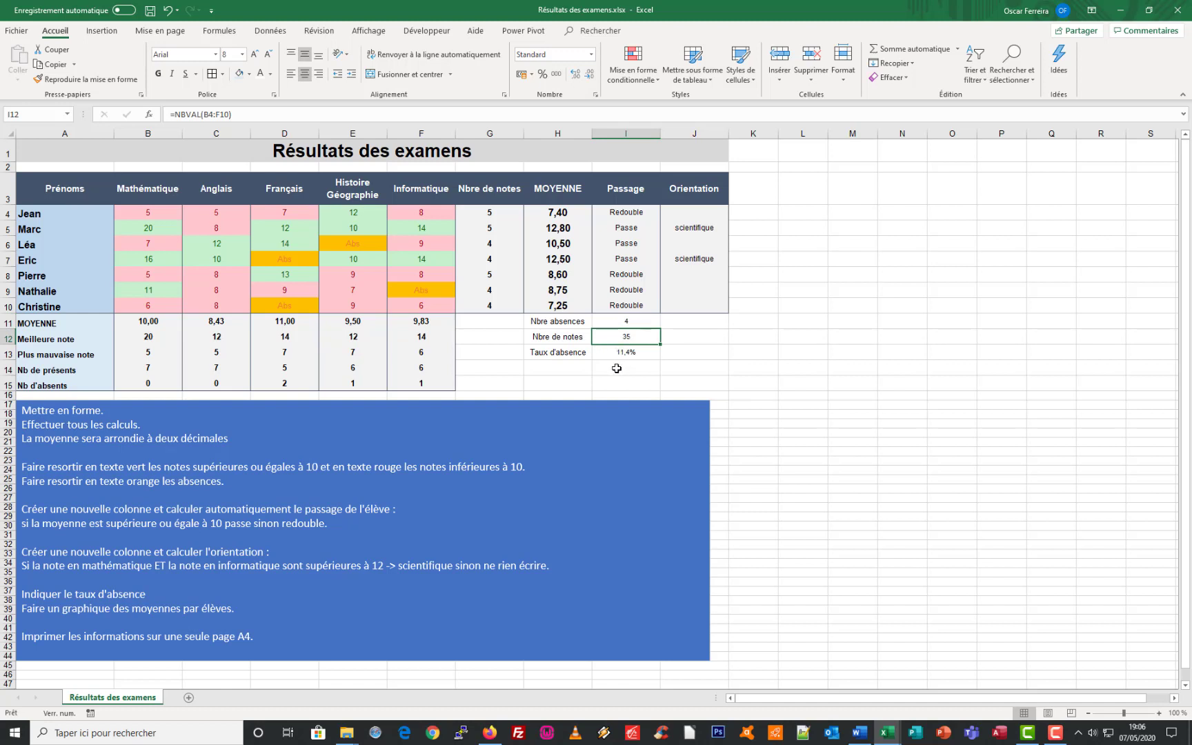
- Calculate the absence rate in cell I14 with the single formula =NB.SI(B4:F10;"Abs")/NBVAL(B4:F10)
click(613, 368)
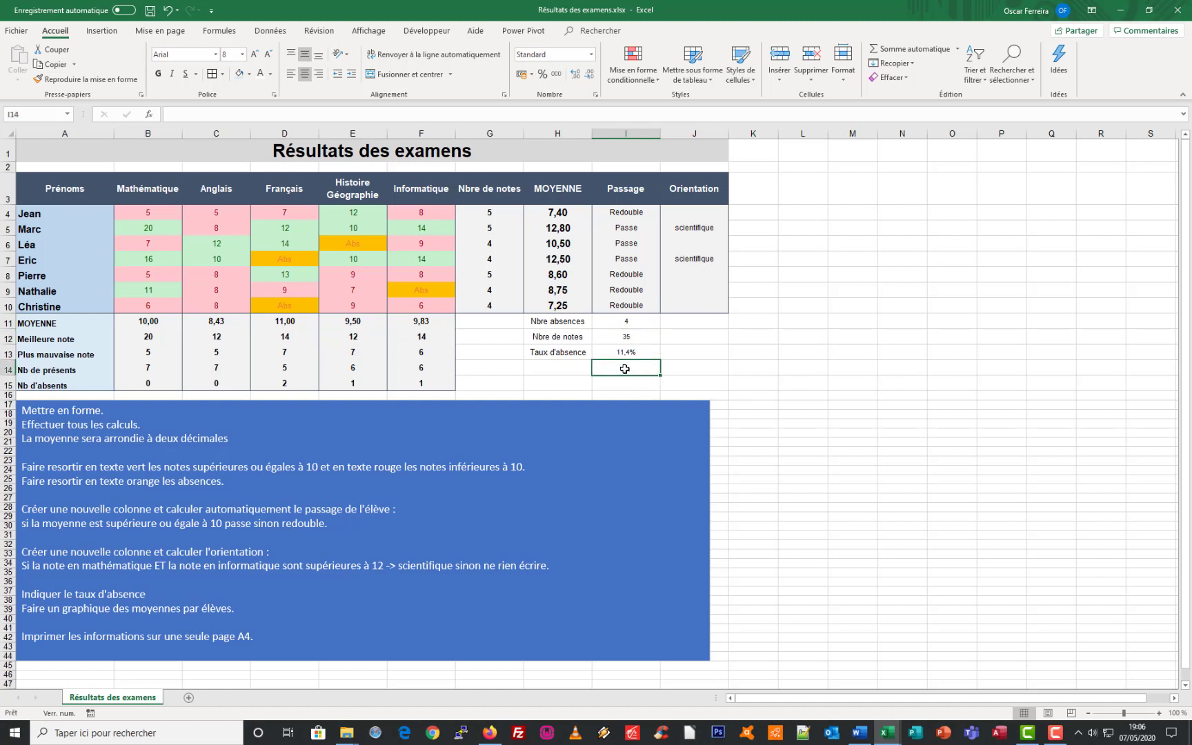
text(=)
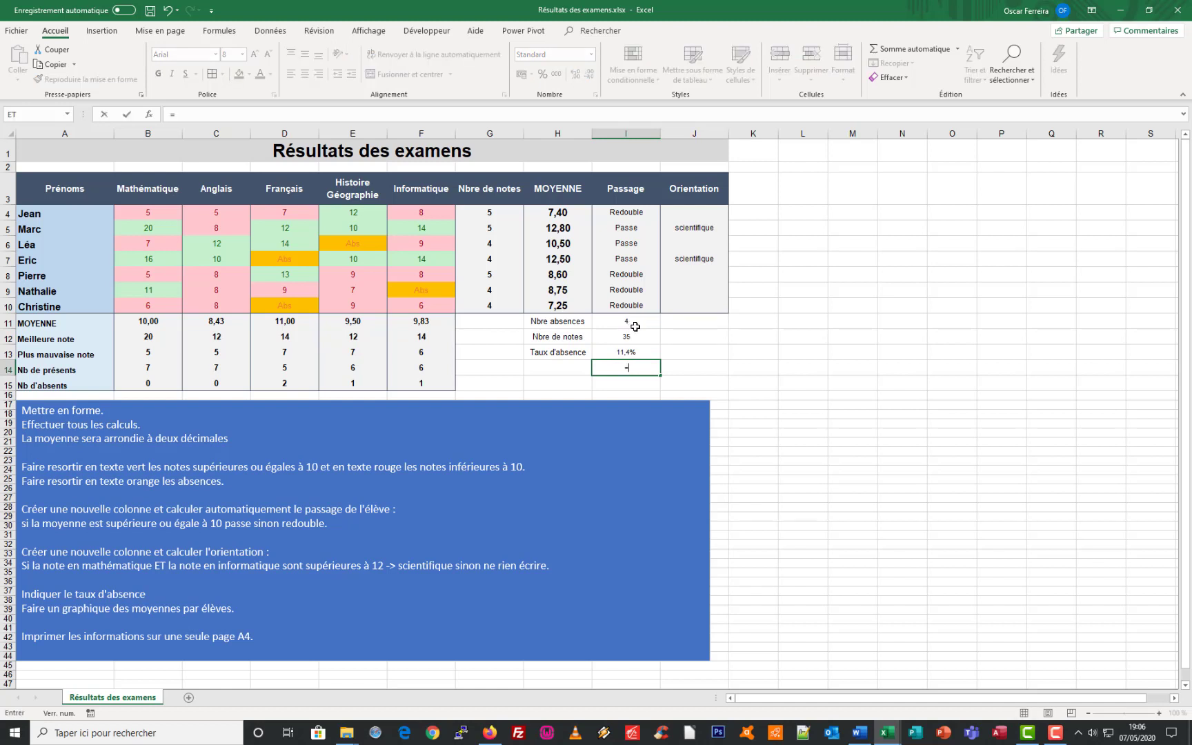
text(nb)
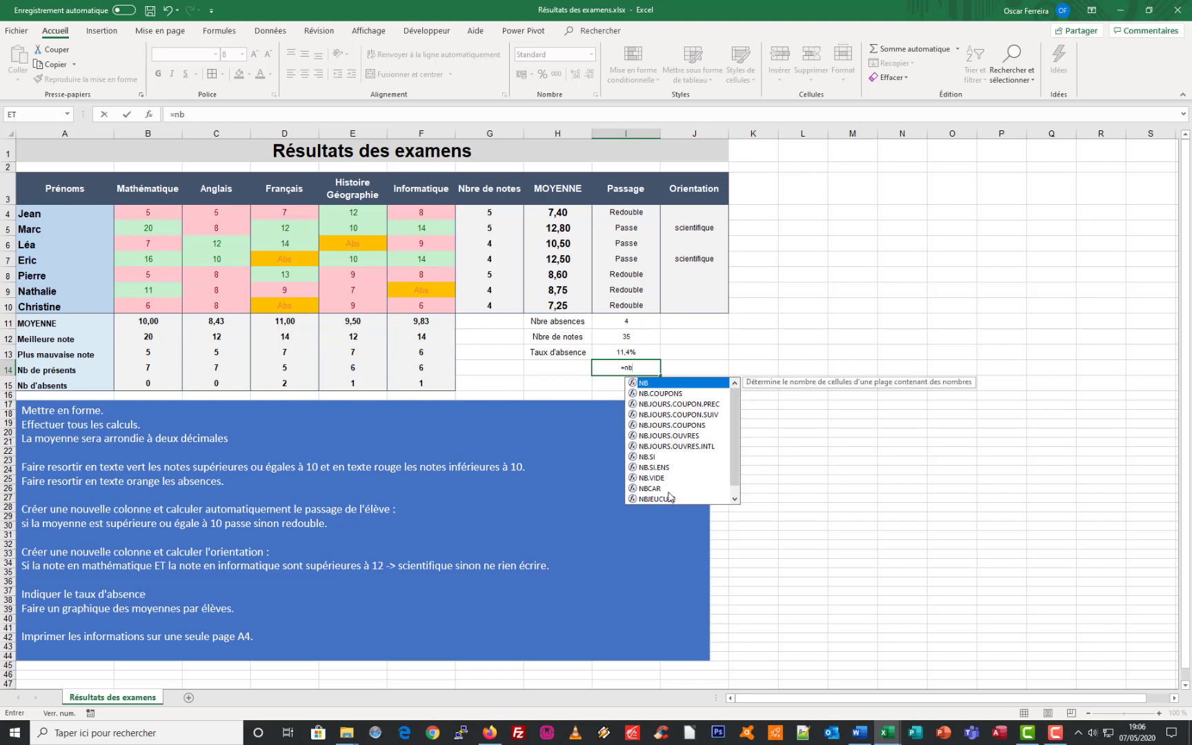
double_click(648, 457)
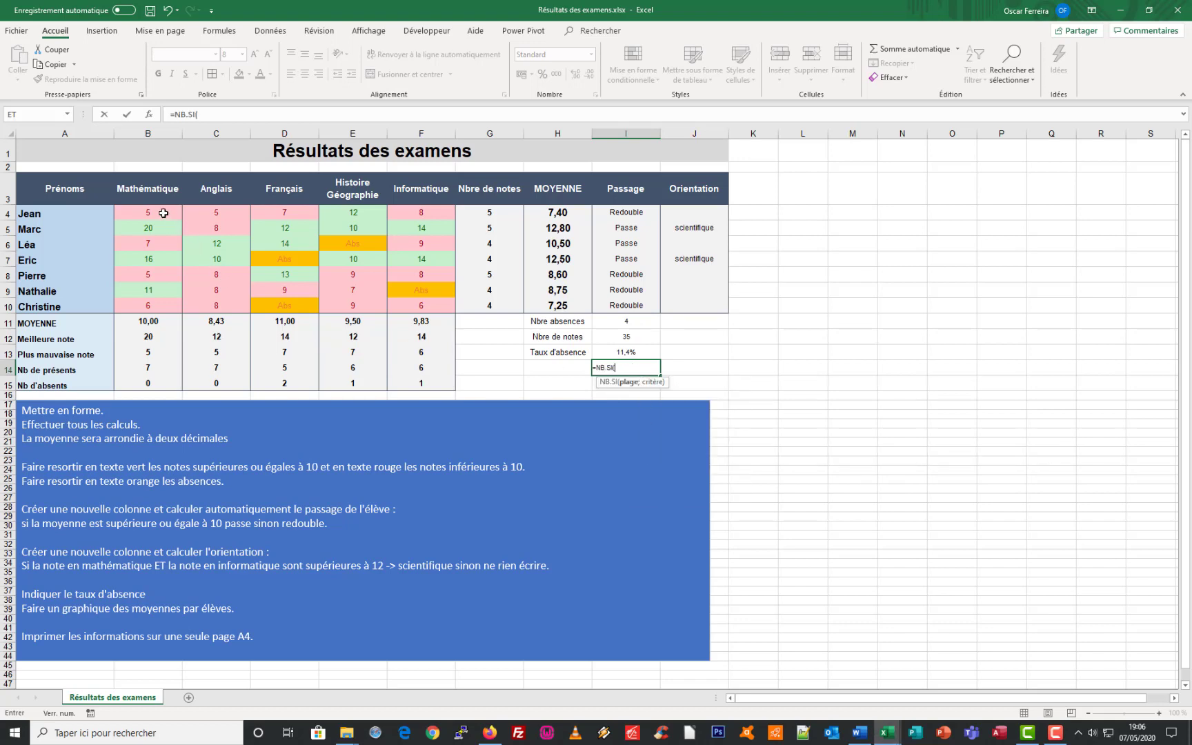
drag(160, 213, 408, 302)
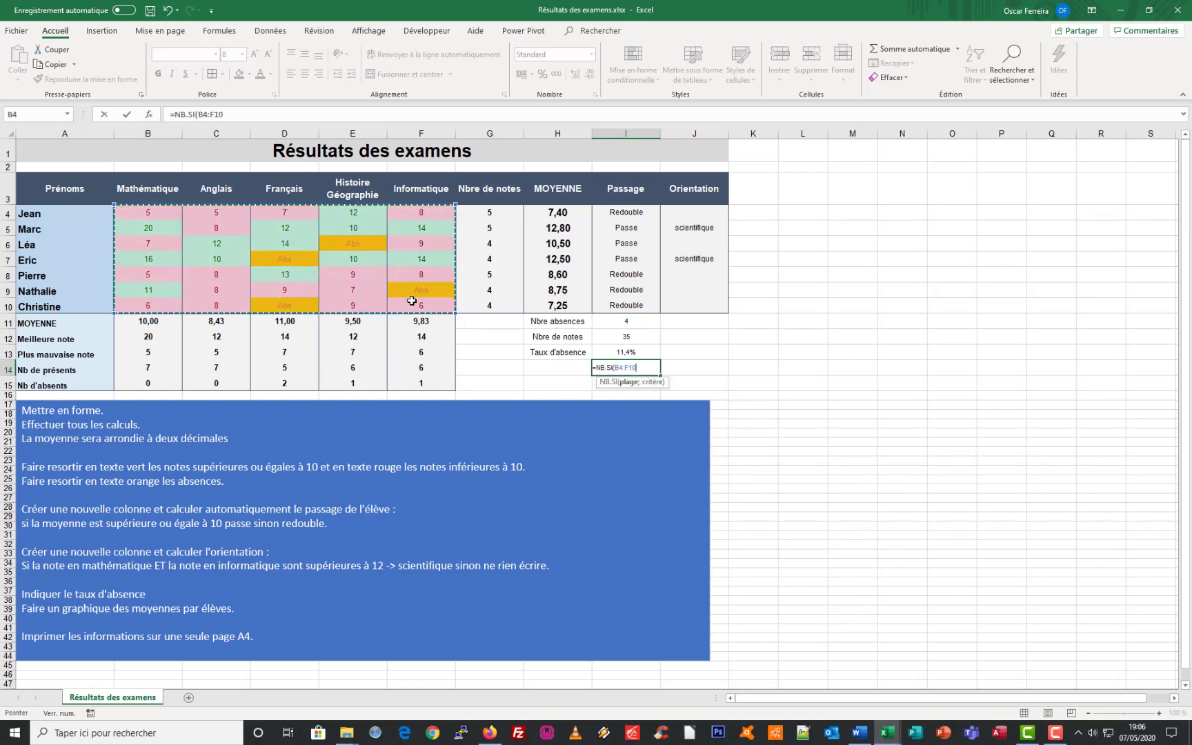
text(;"Abs)
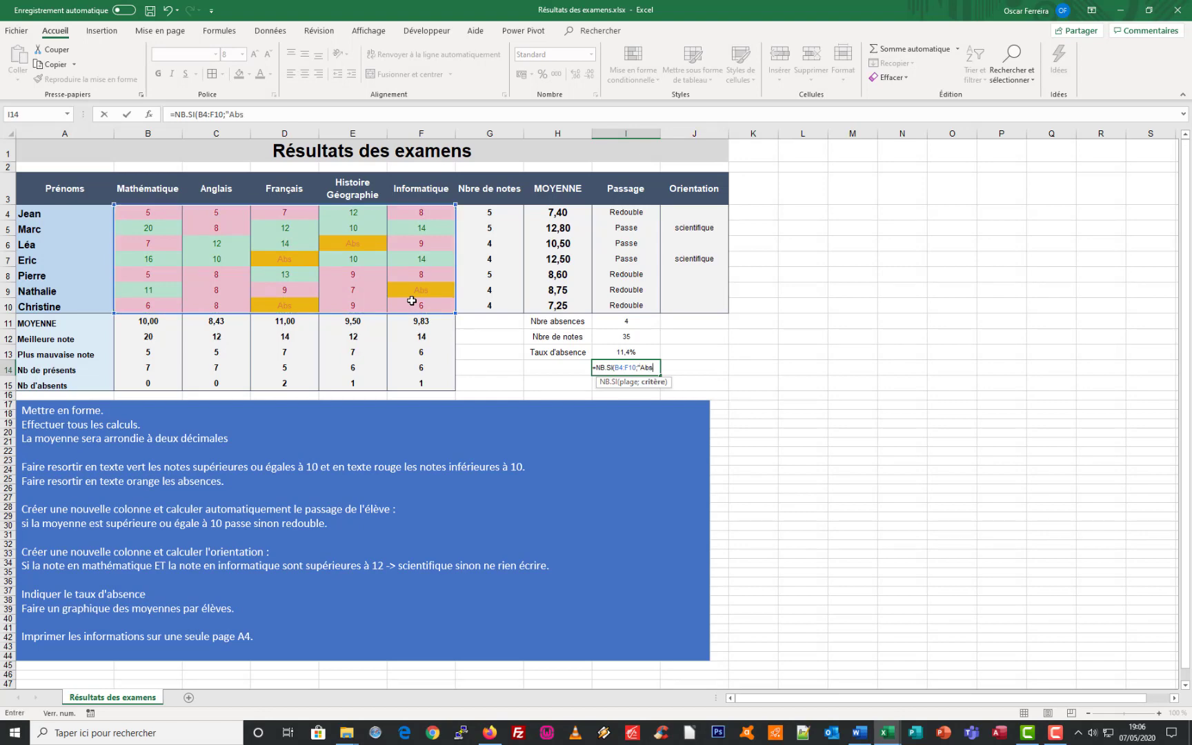
text("))
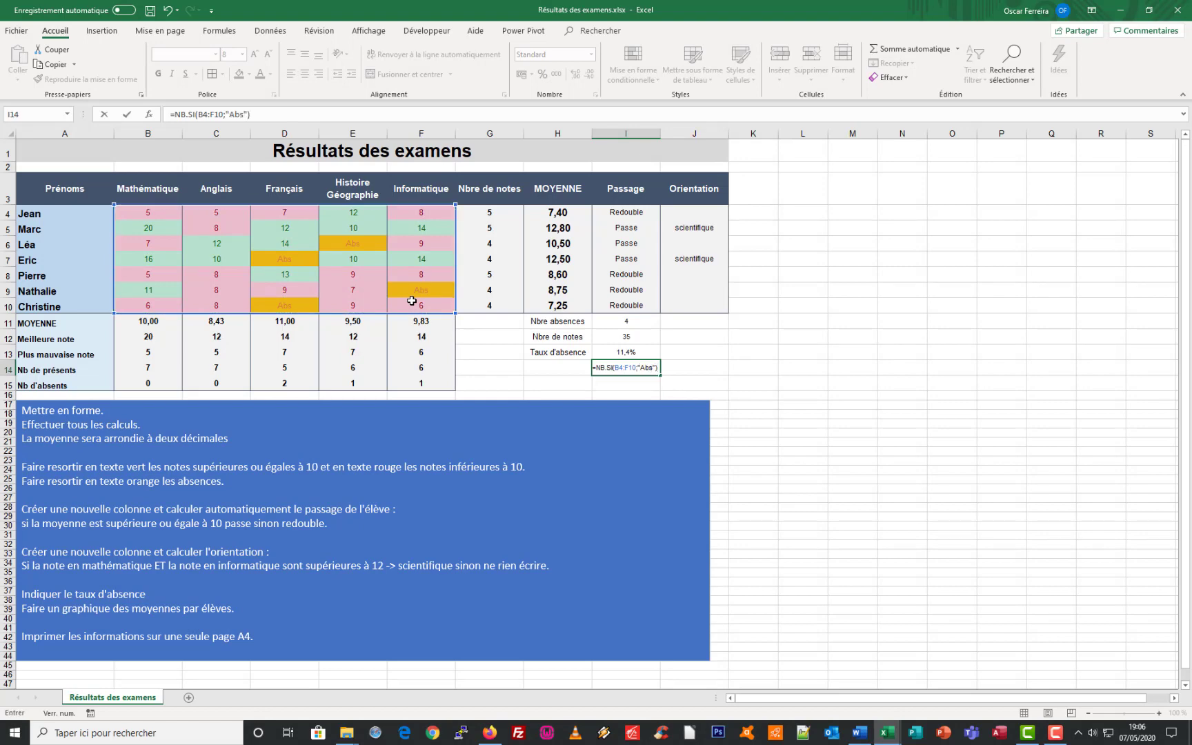
text(/nbv)
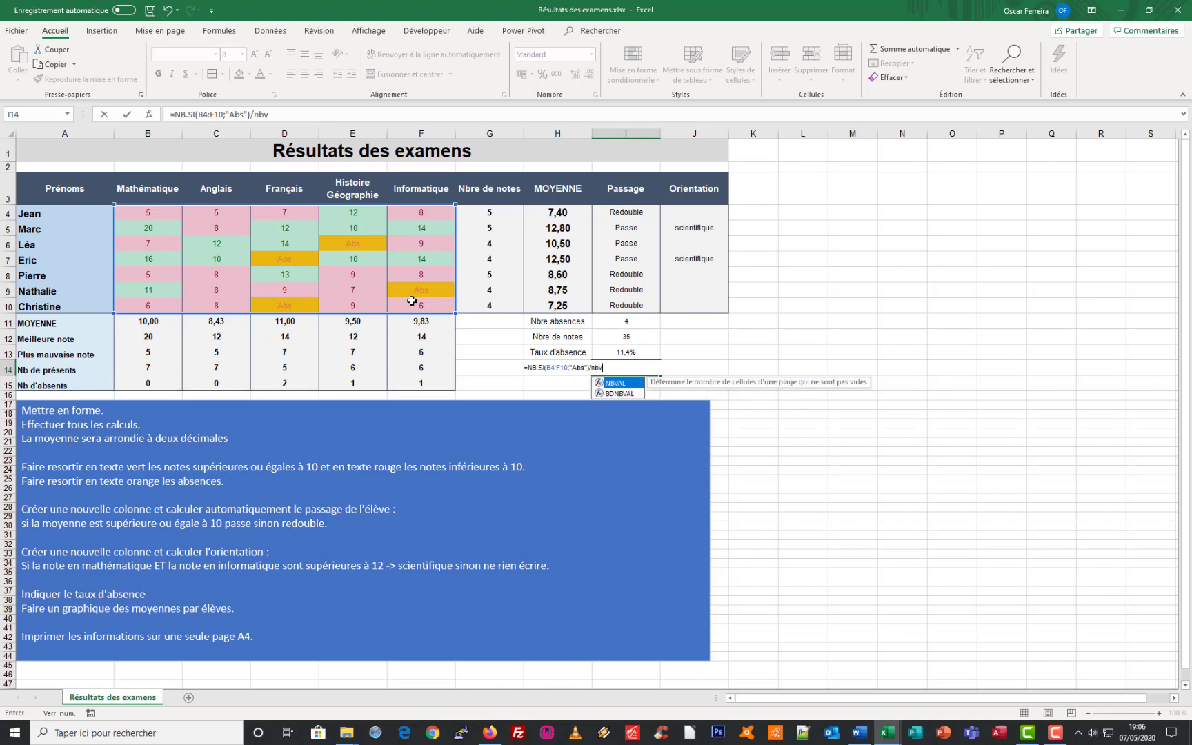
text(al)
double_click(610, 383)
drag(152, 215, 427, 307)
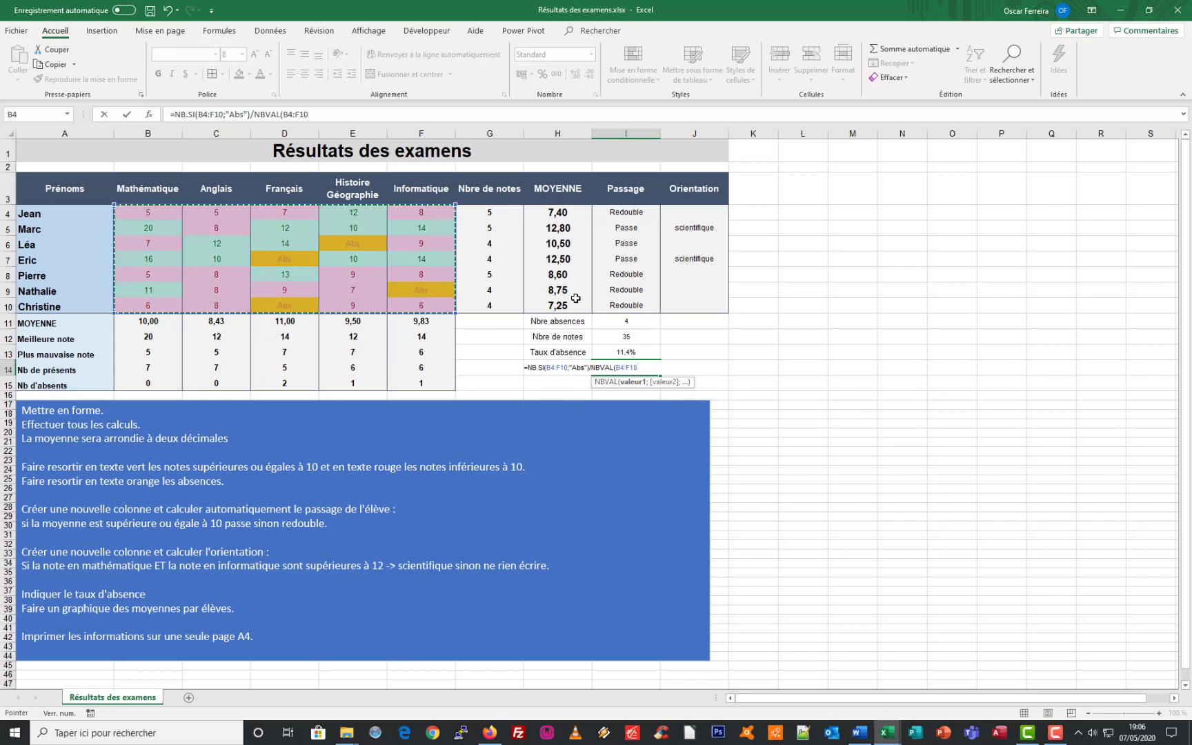
key(Return)
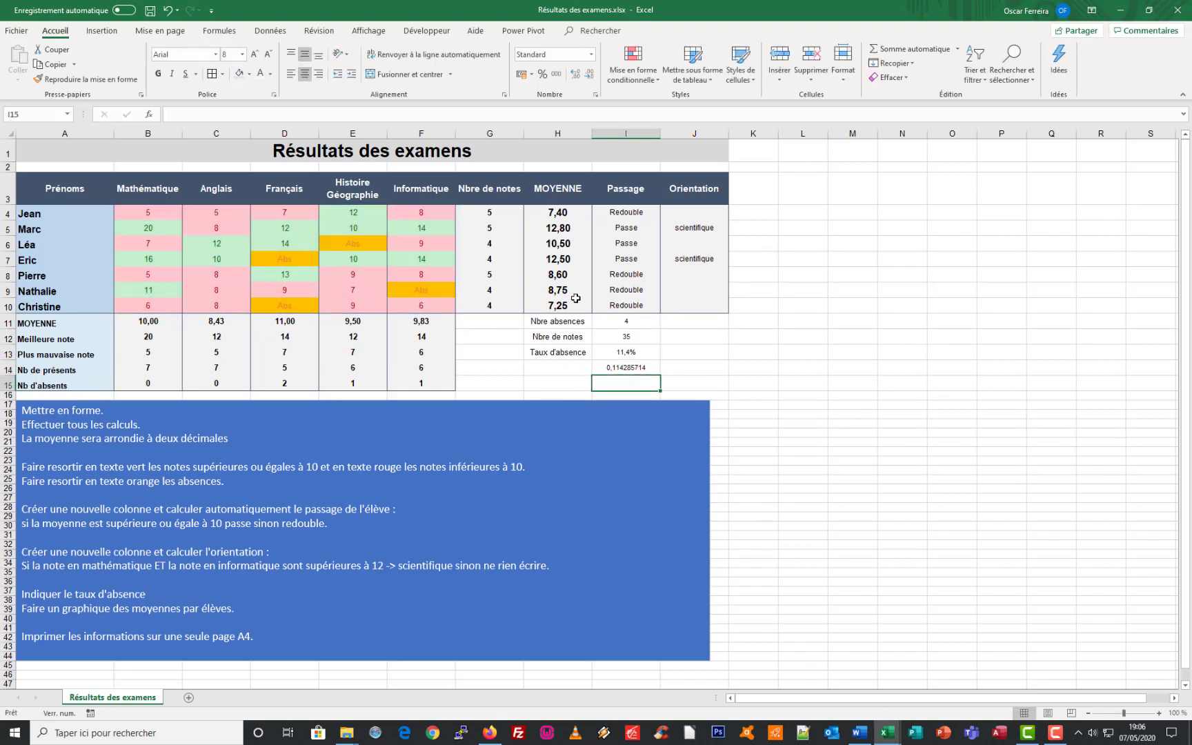
- Format the combined formula's result in I14 as a percentage with one decimal place
click(631, 369)
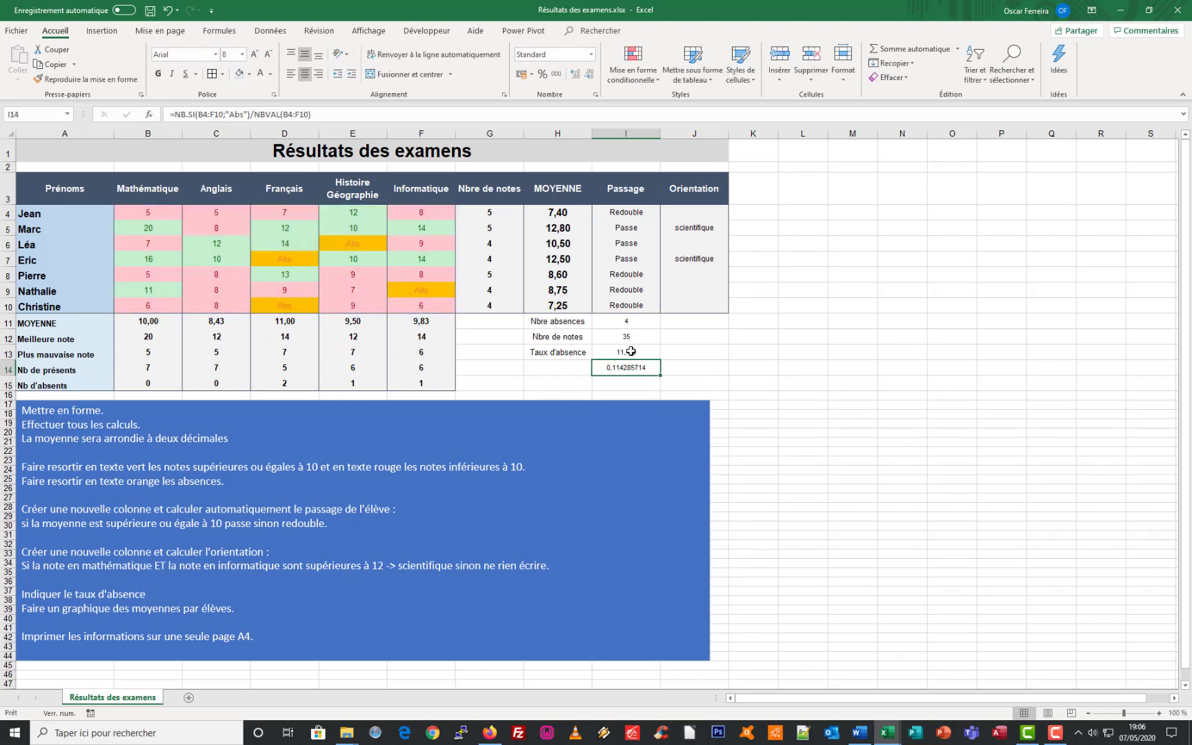
click(542, 74)
click(574, 74)
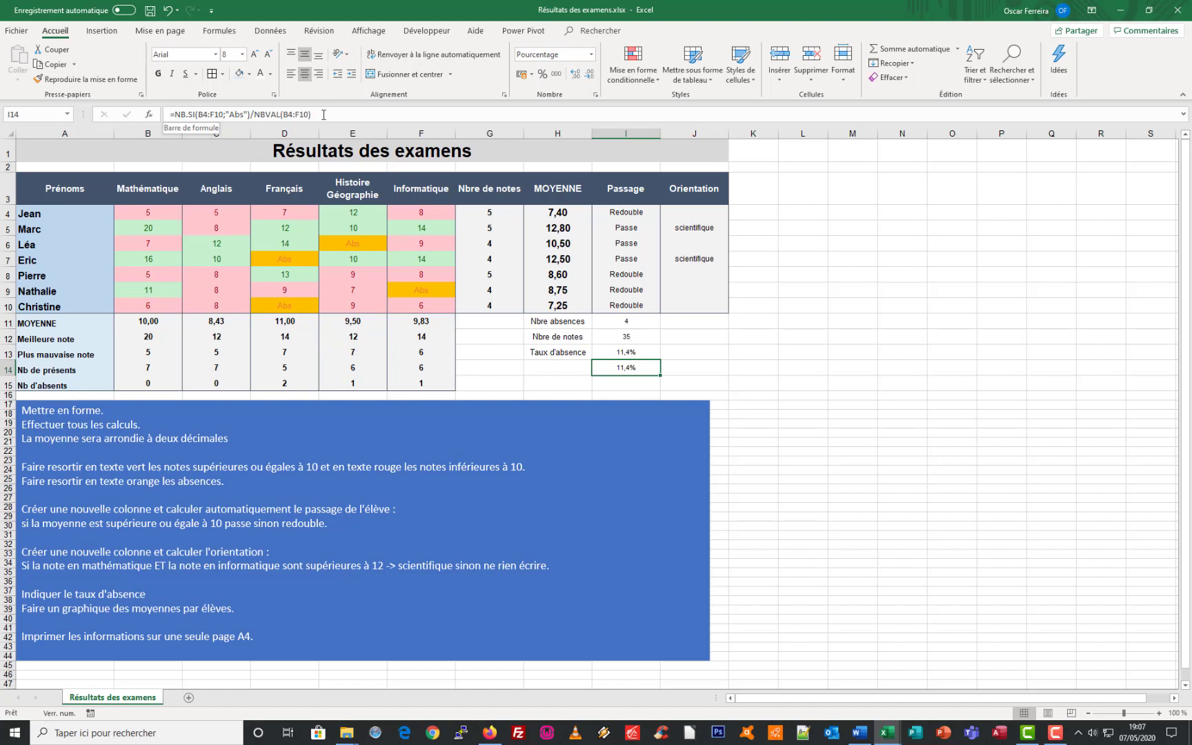
- Review the combined formula in I14, and delete the cell's content
drag(324, 114, 169, 115)
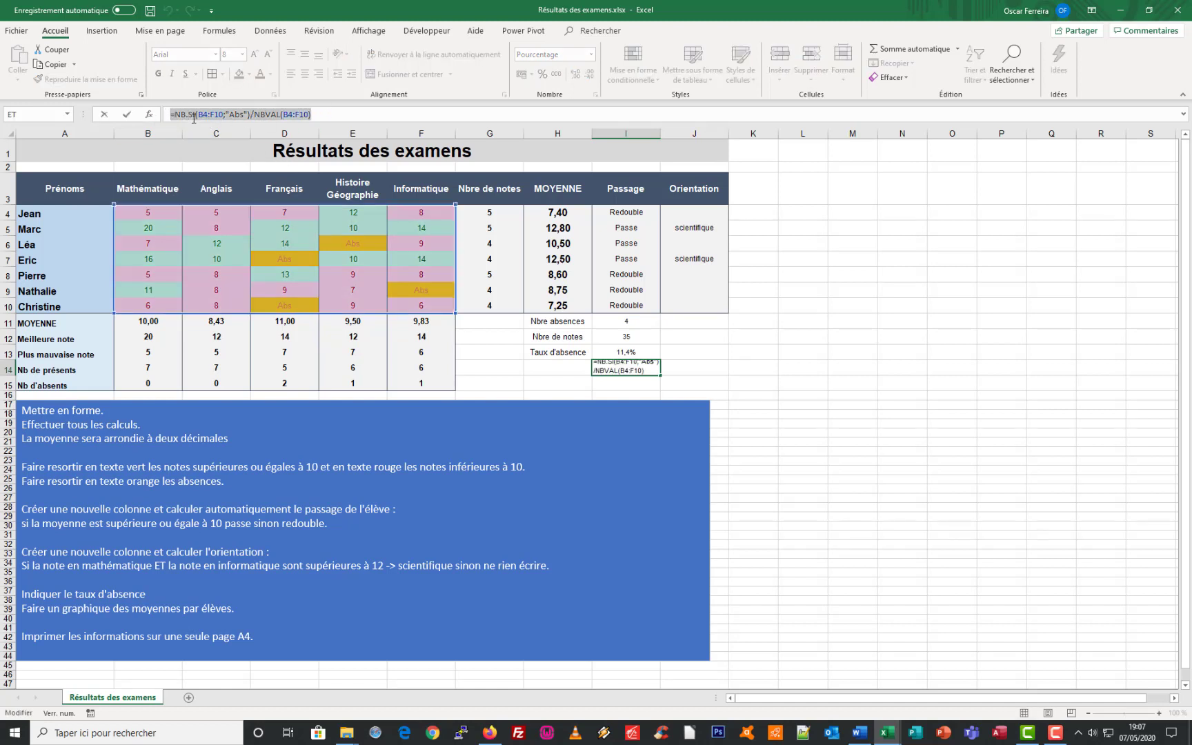
key(Return)
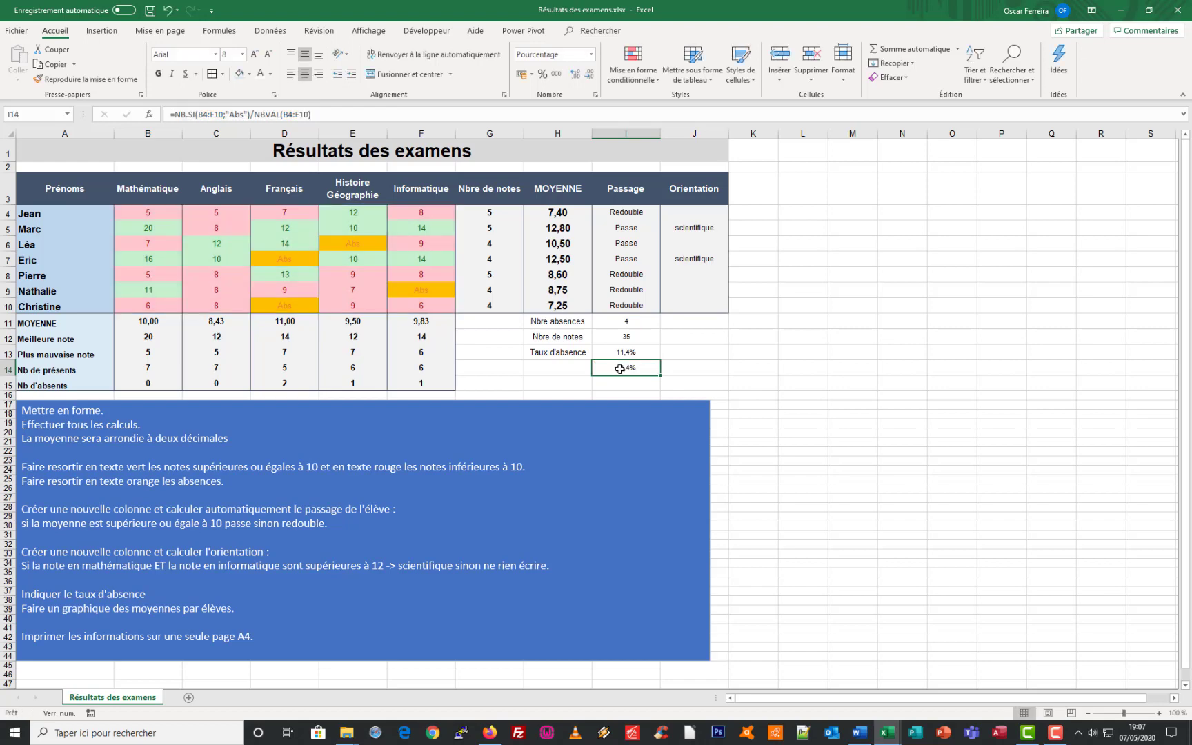
key(Delete)
- Hide the absence and grade counts in H11:I12 by setting their font colour to white
click(638, 351)
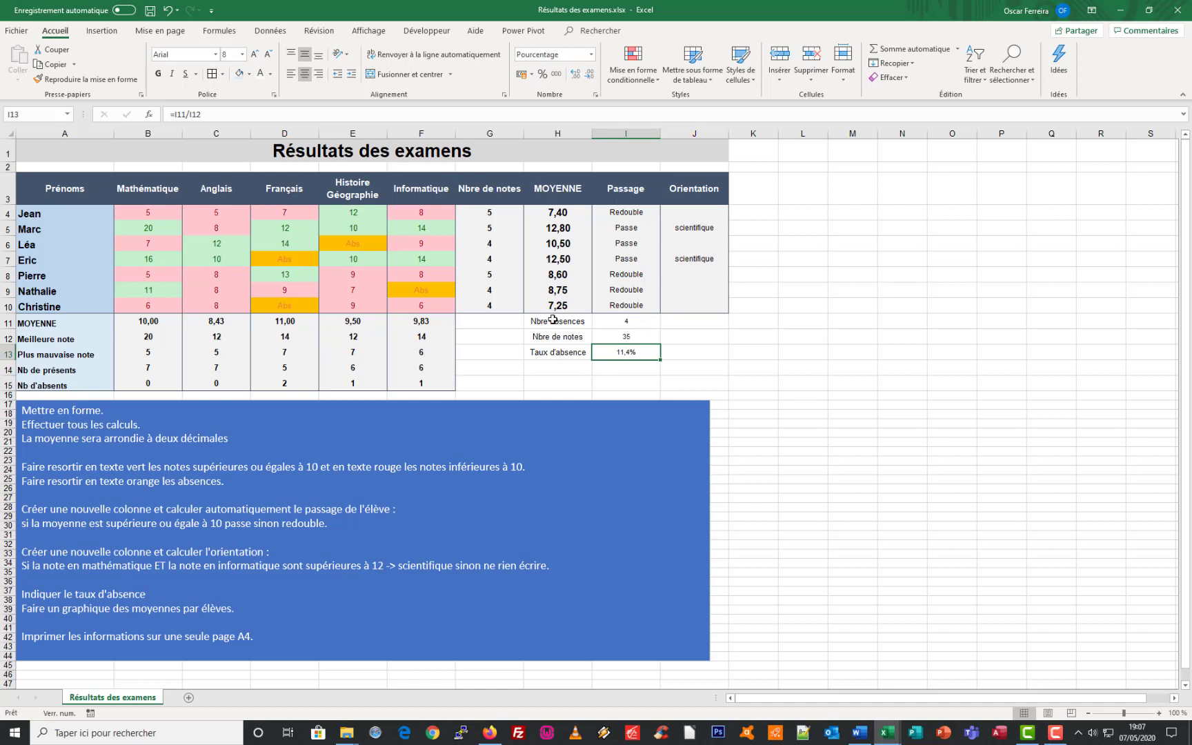
drag(546, 318, 624, 338)
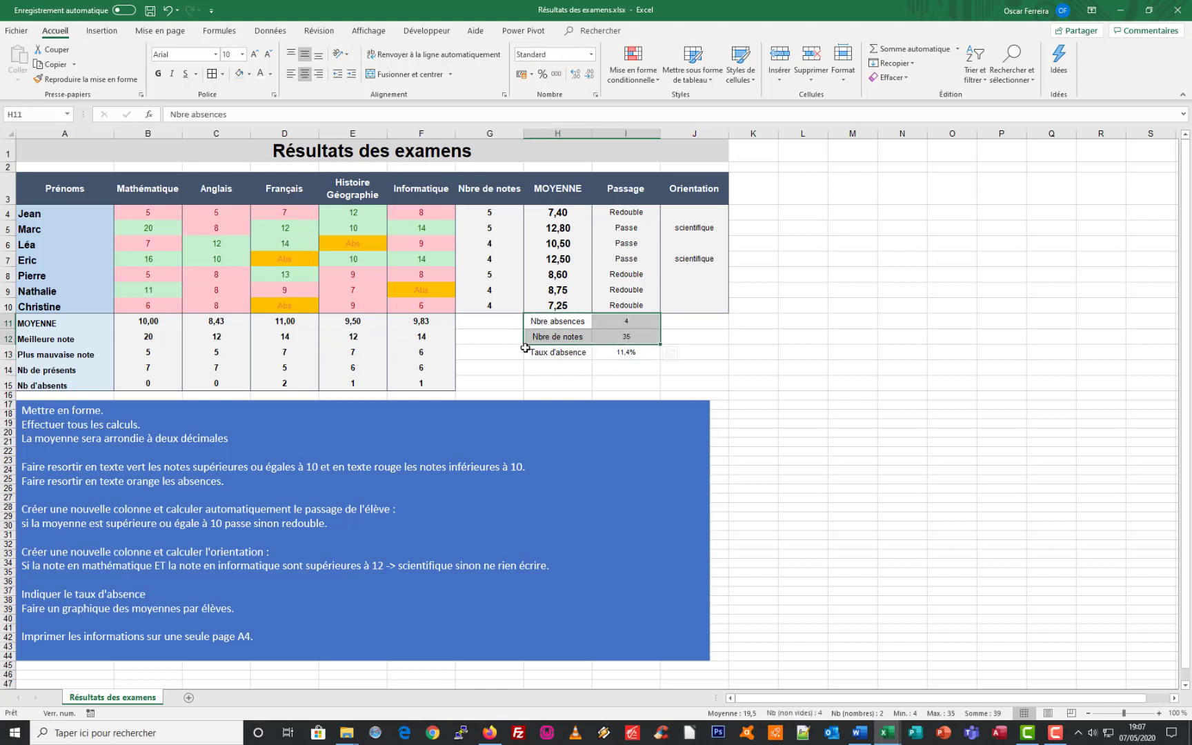
click(260, 74)
- Format the absence rate in I13 as bold text with font size 14
click(610, 356)
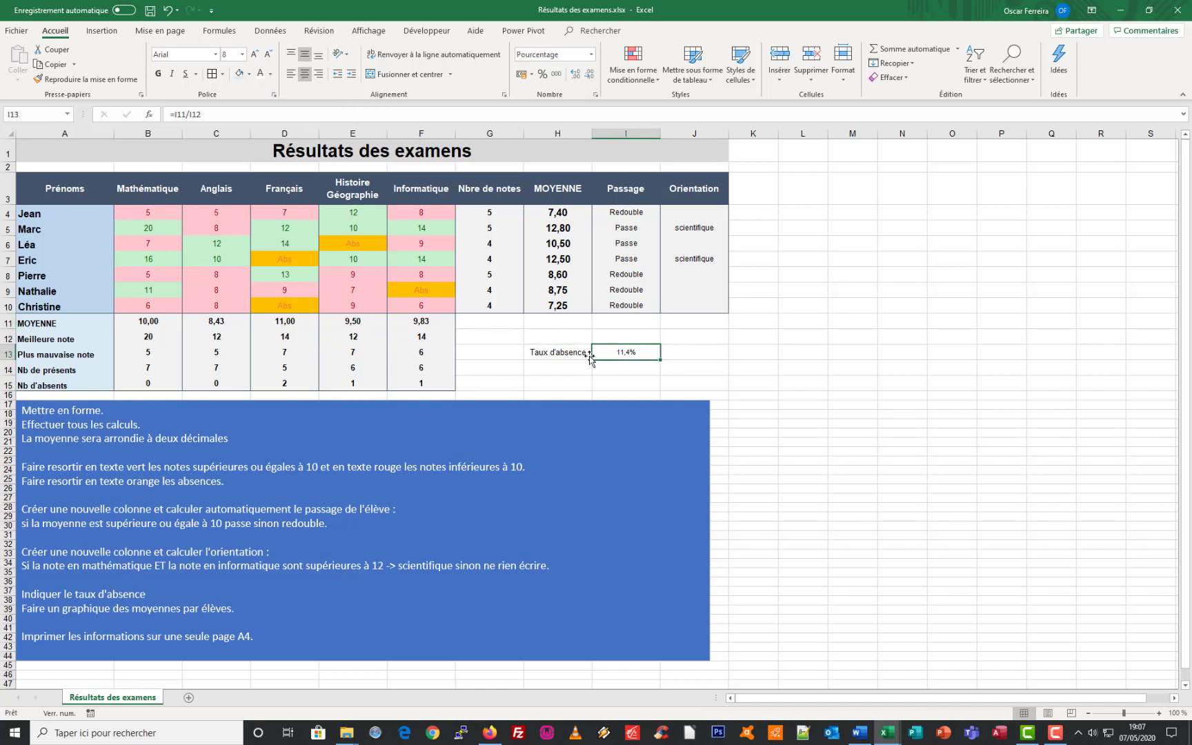
click(255, 55)
click(254, 55)
click(255, 55)
click(158, 74)
- Make the Taux d'absence label in H13 bold with a light blue fill, and fill the rate in I13 with light grey
click(543, 349)
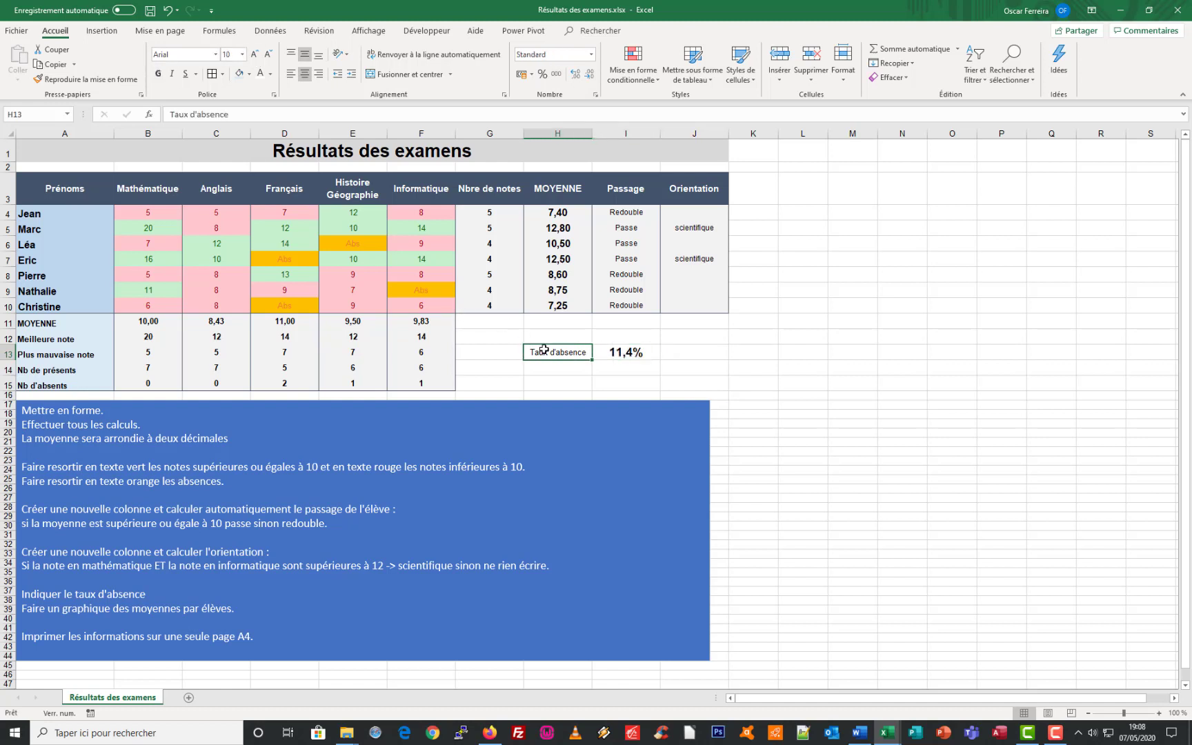
click(158, 73)
click(602, 348)
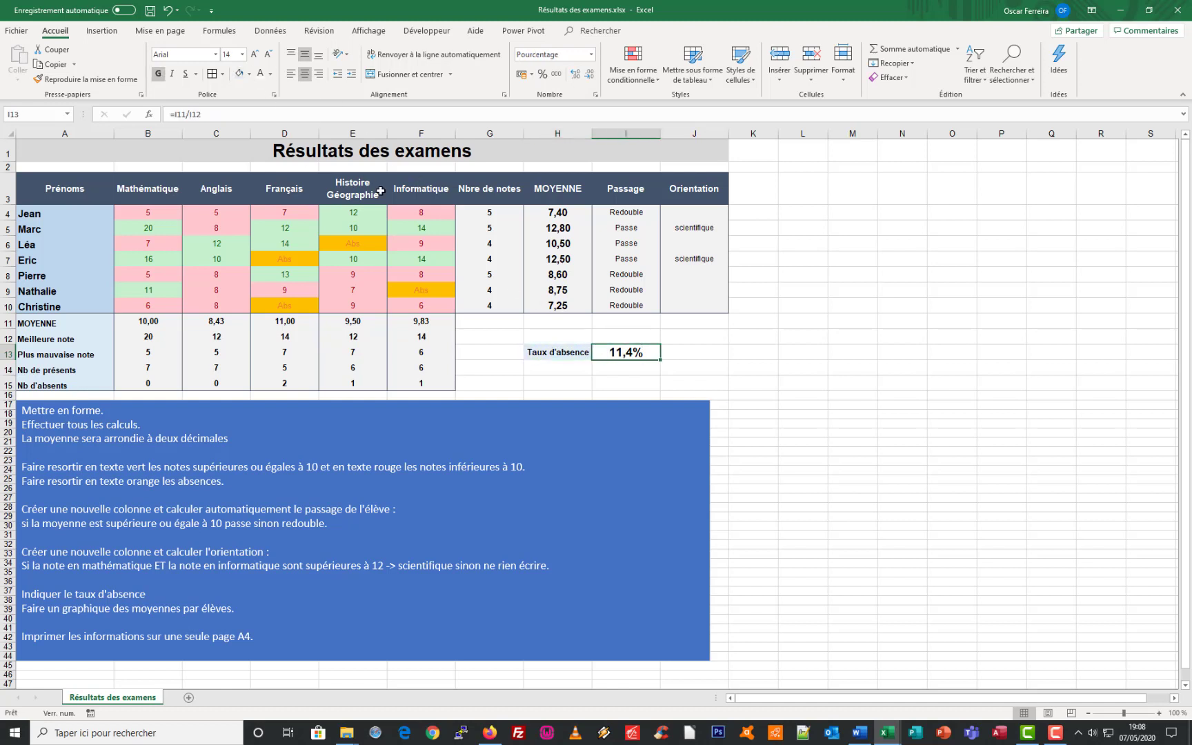
click(249, 73)
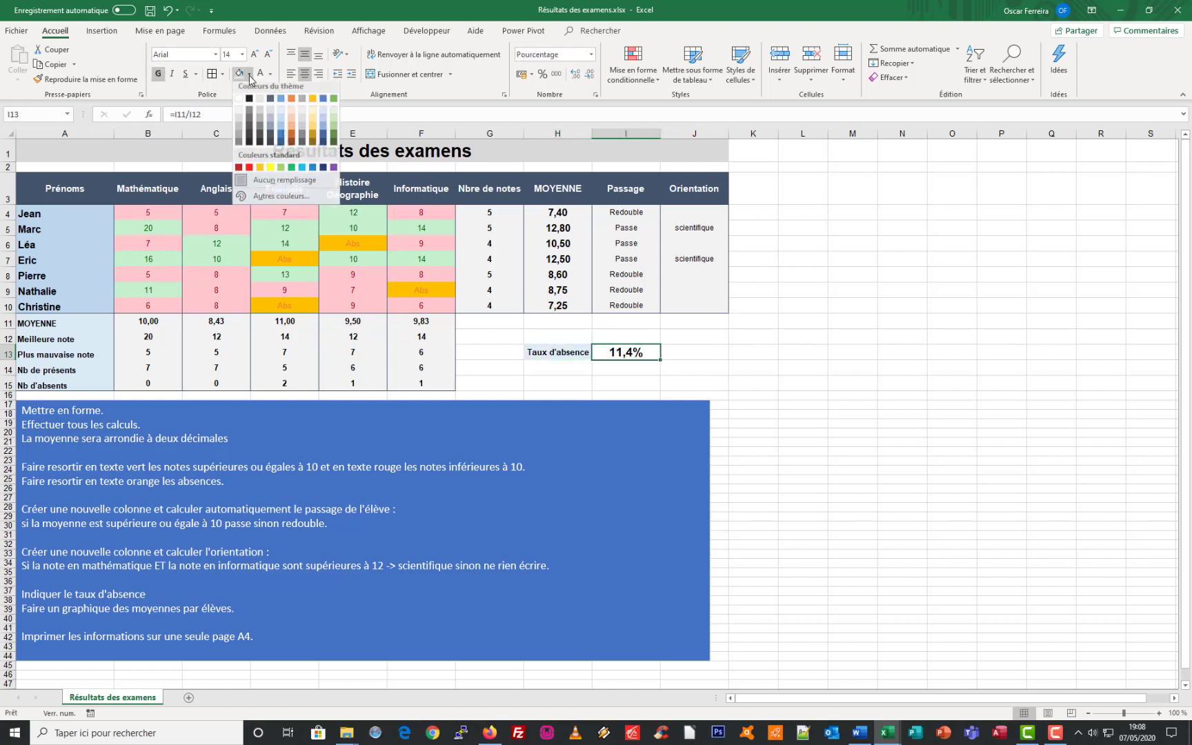
click(257, 111)
key(Right)
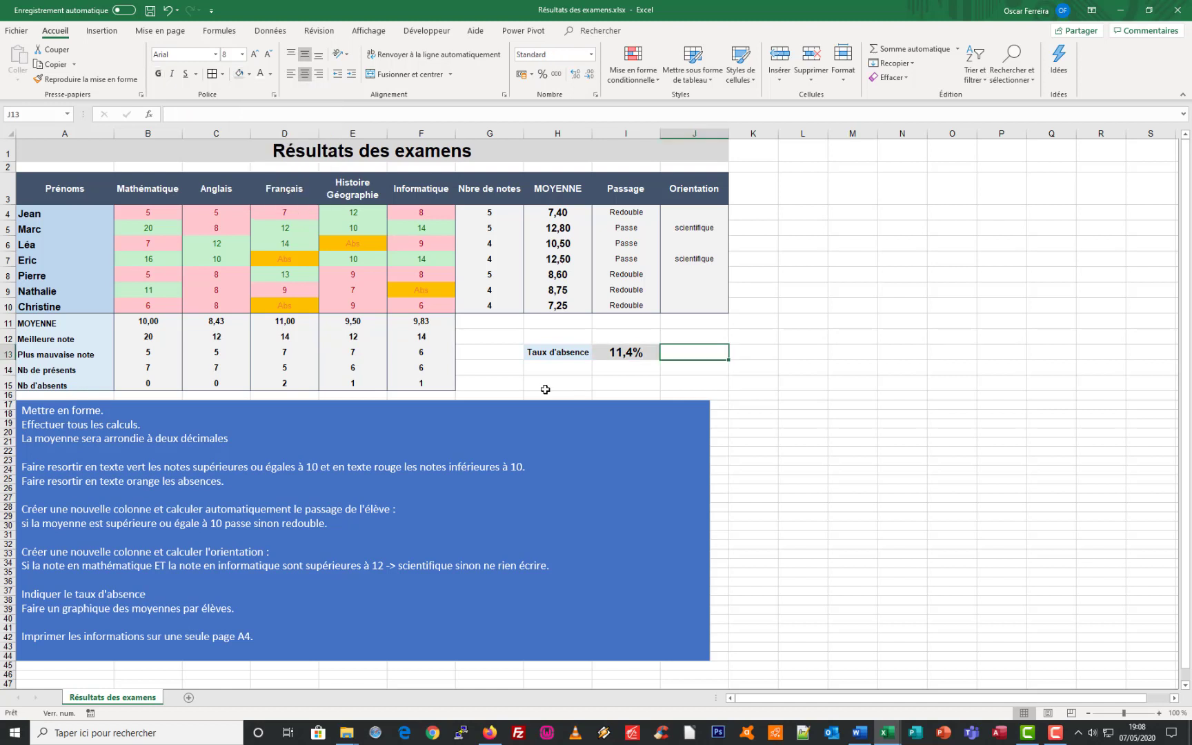
- Move the blue instructions text box beside the results table, starting around column L near row 3
click(315, 411)
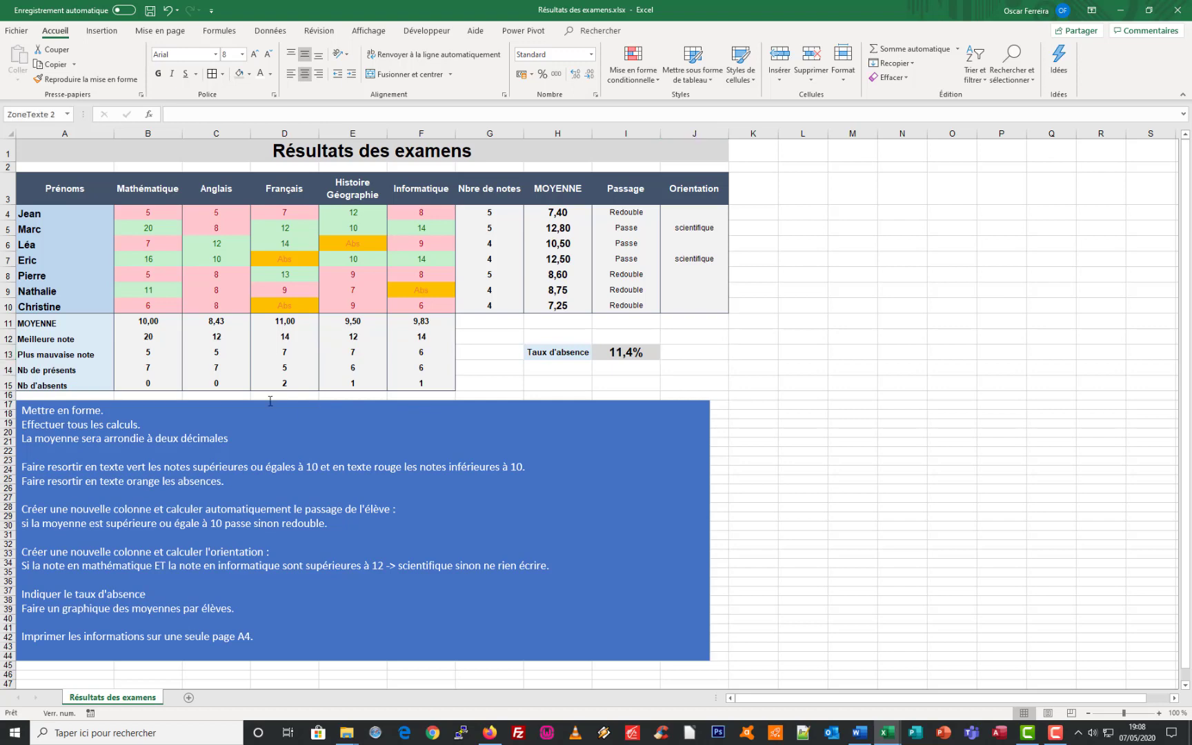
drag(202, 401, 963, 160)
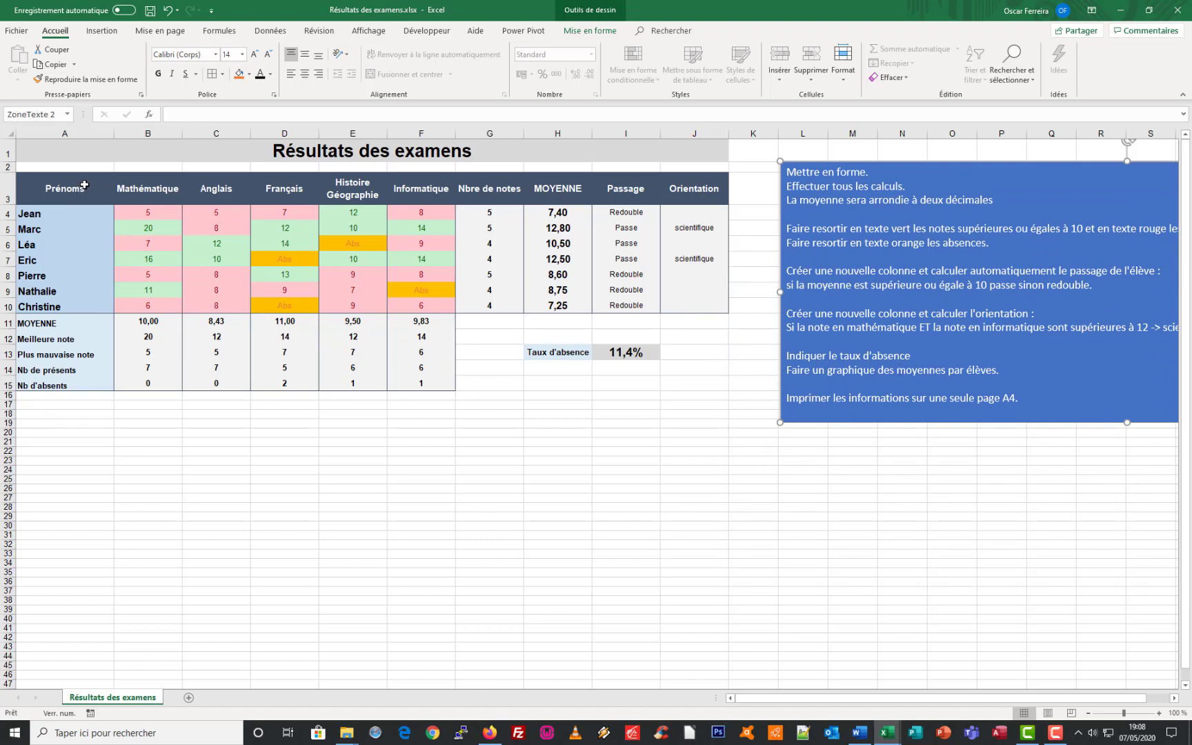
- Insert the recommended clustered column chart from the first names in A3:A10 and the averages in H3:H10
drag(84, 185, 82, 304)
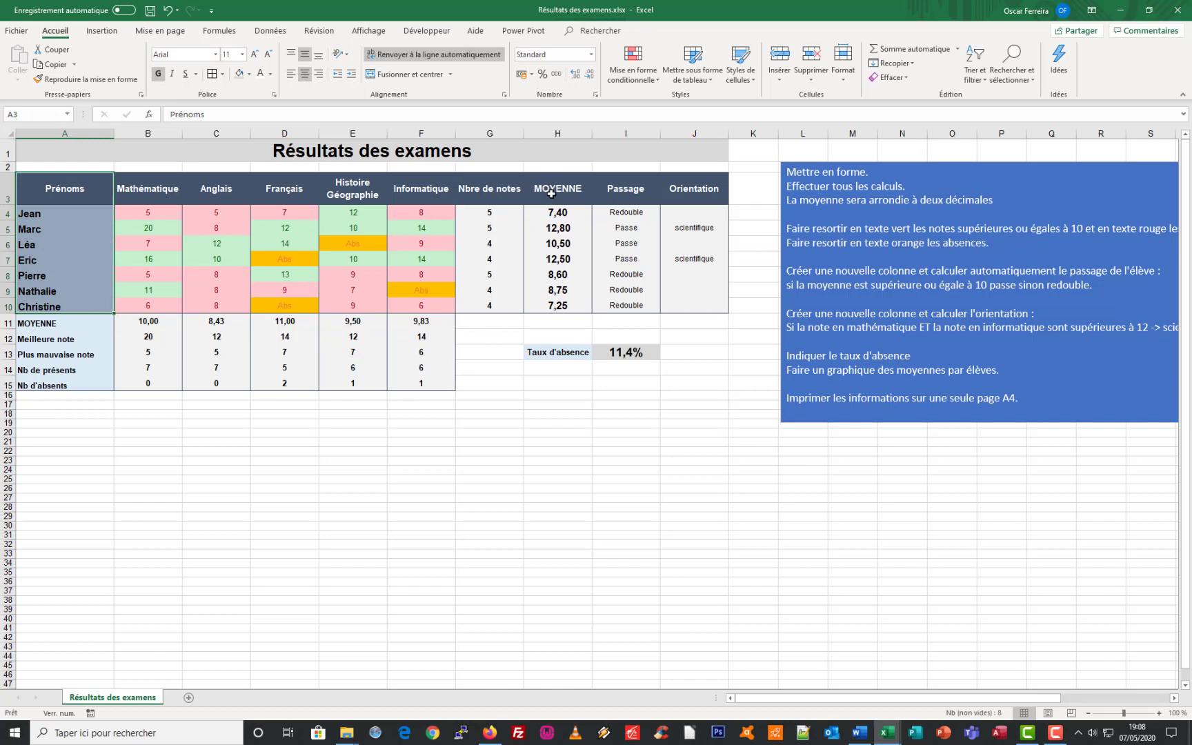
drag(551, 193, 544, 305)
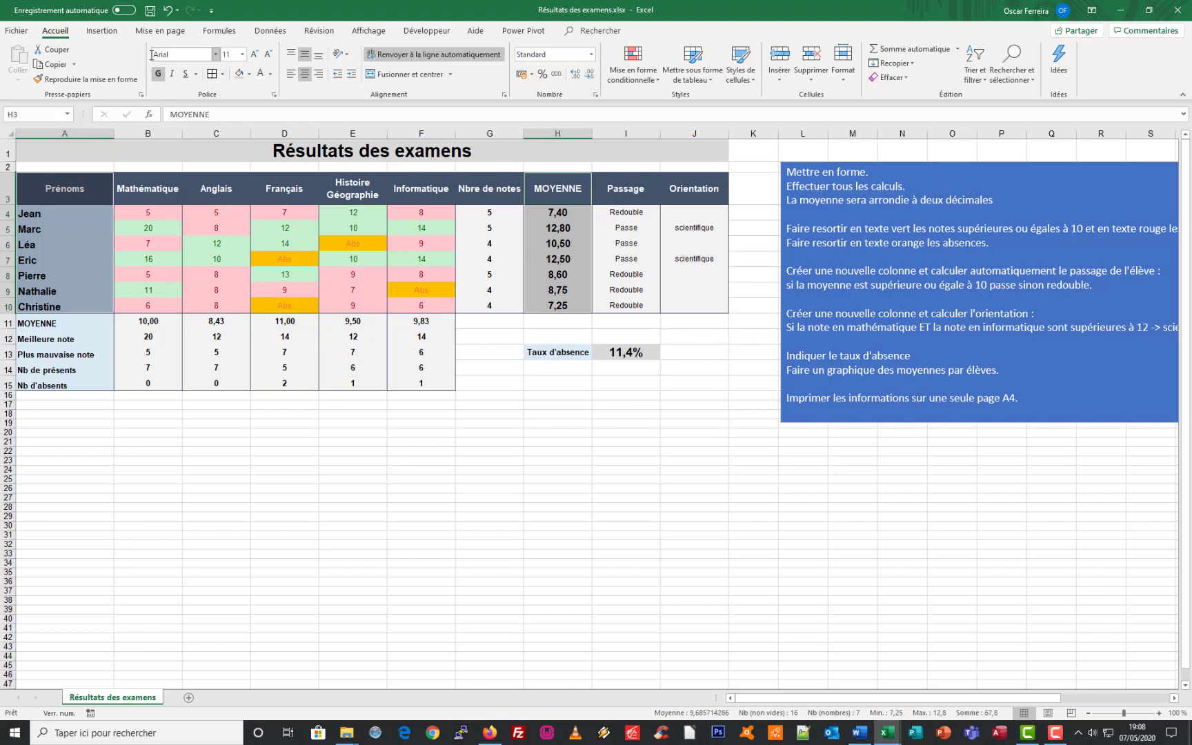
click(110, 33)
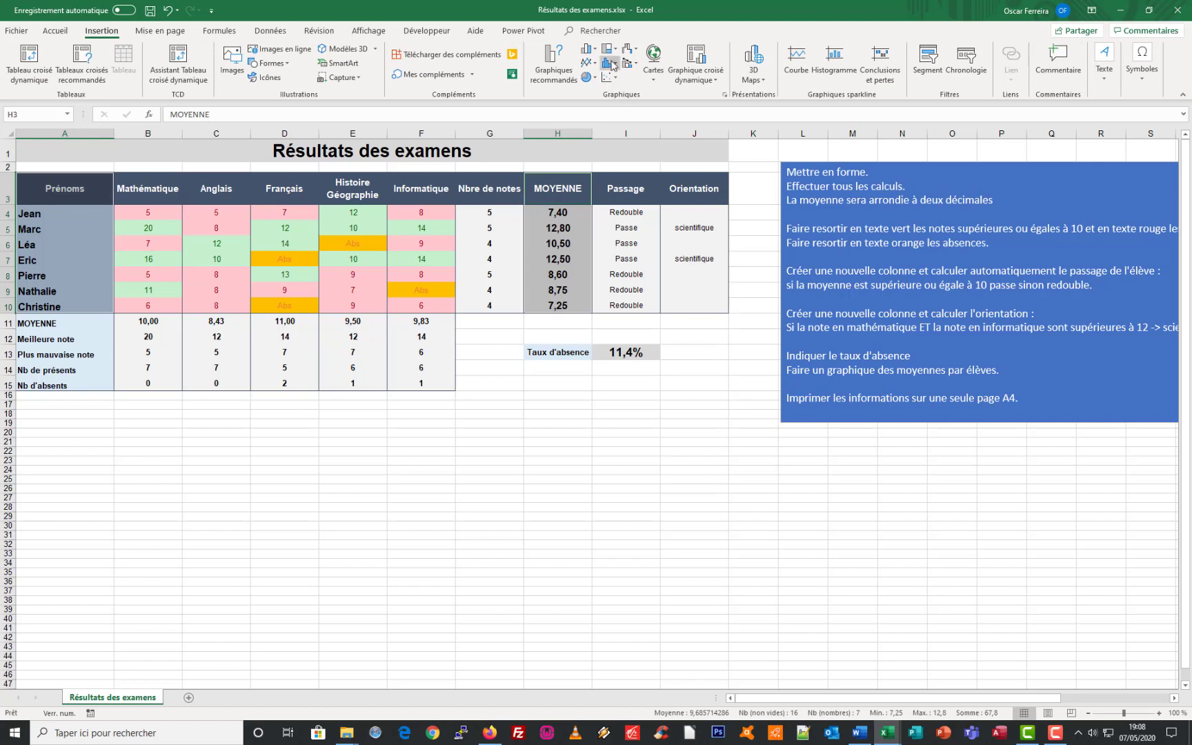
click(552, 60)
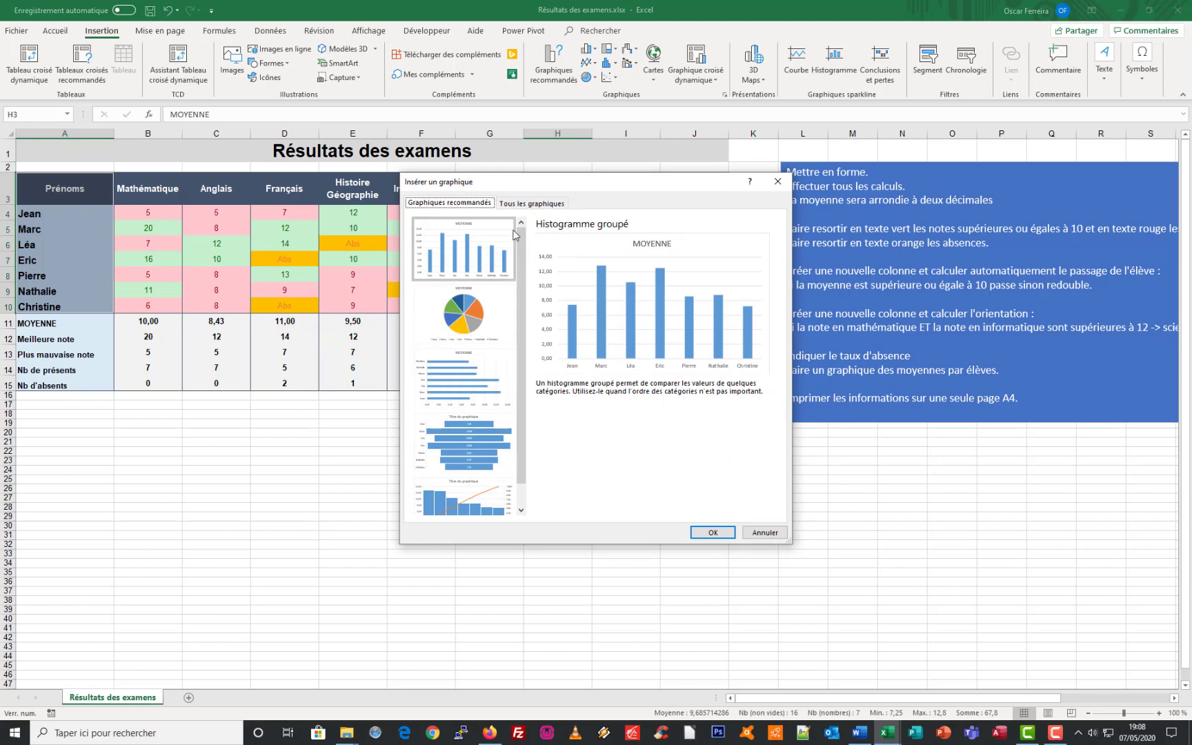
click(711, 530)
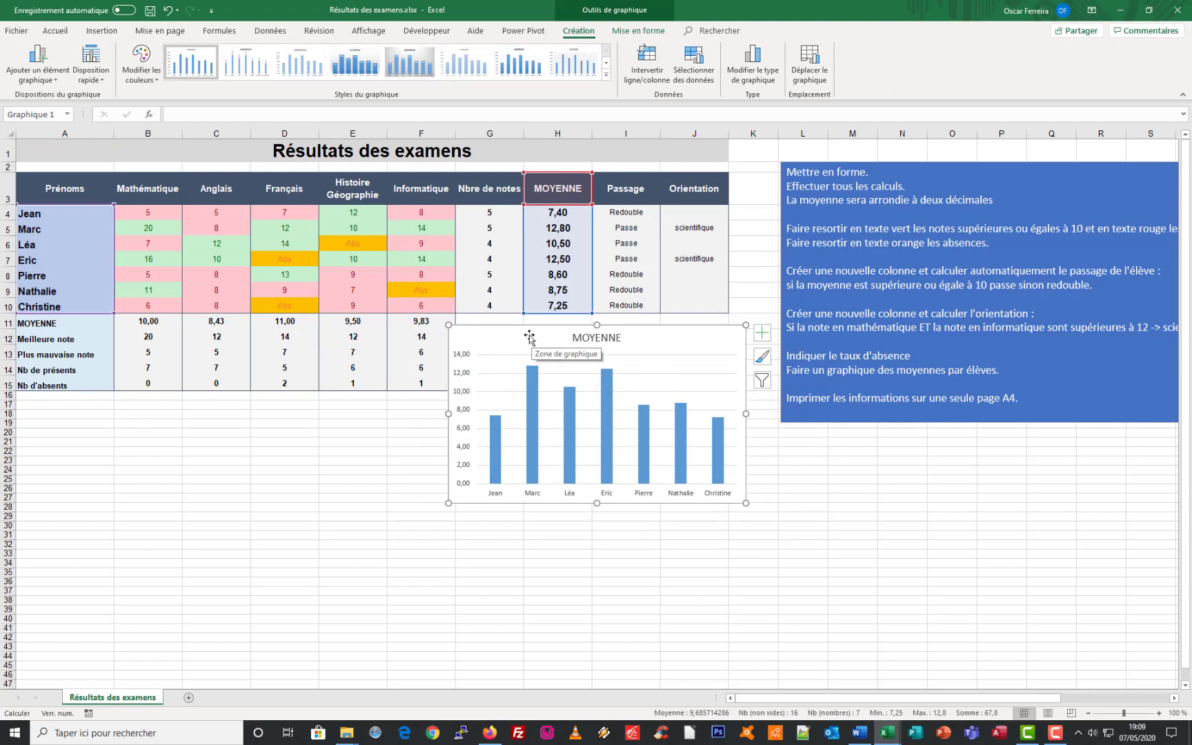
- Place the chart below the table and resize it to span columns A to J and rows 17 to 40
drag(533, 335, 91, 411)
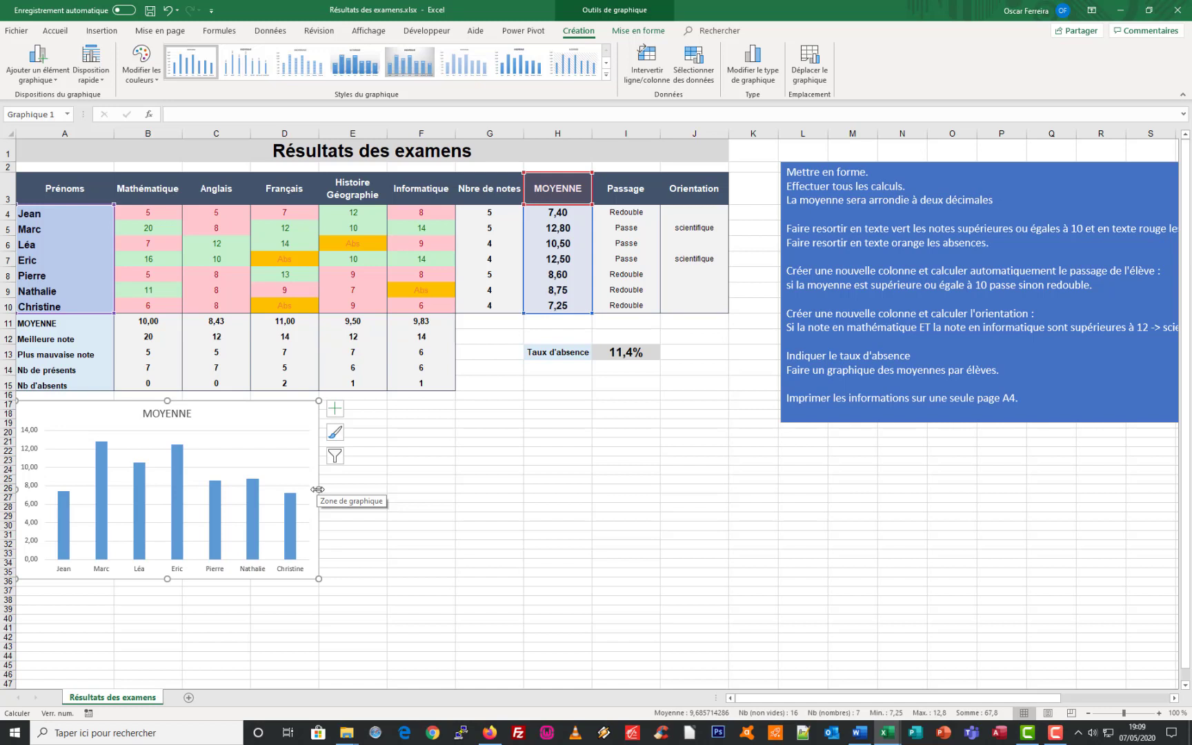
drag(318, 489, 716, 472)
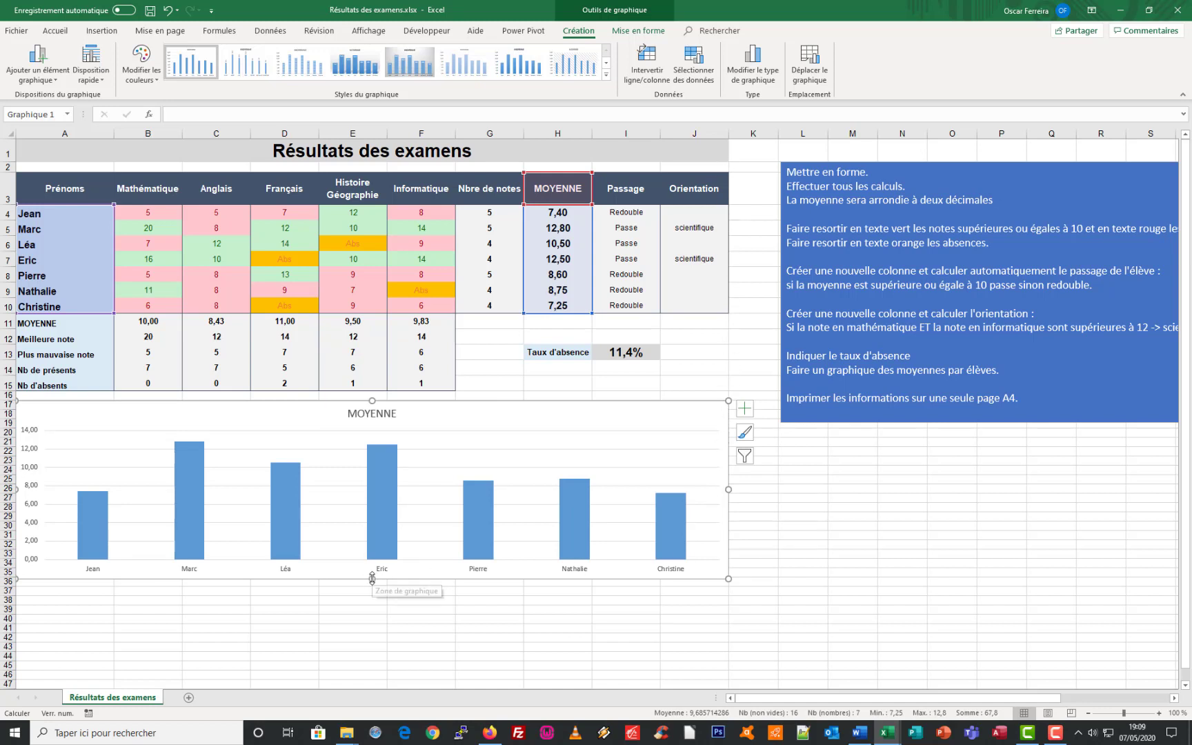
drag(372, 578, 368, 623)
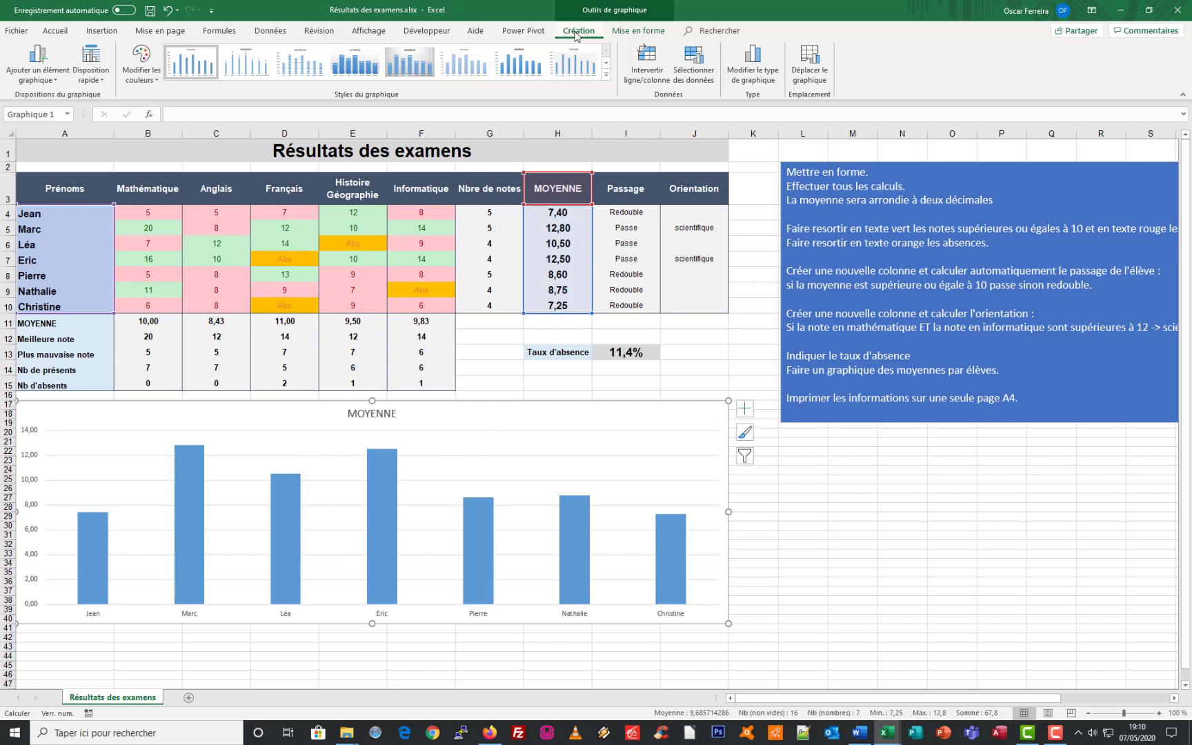
- Apply the fourth chart style, with values inside wide bars on a shaded background, and change the chart title to MOYENNE DES ELEVES
click(606, 73)
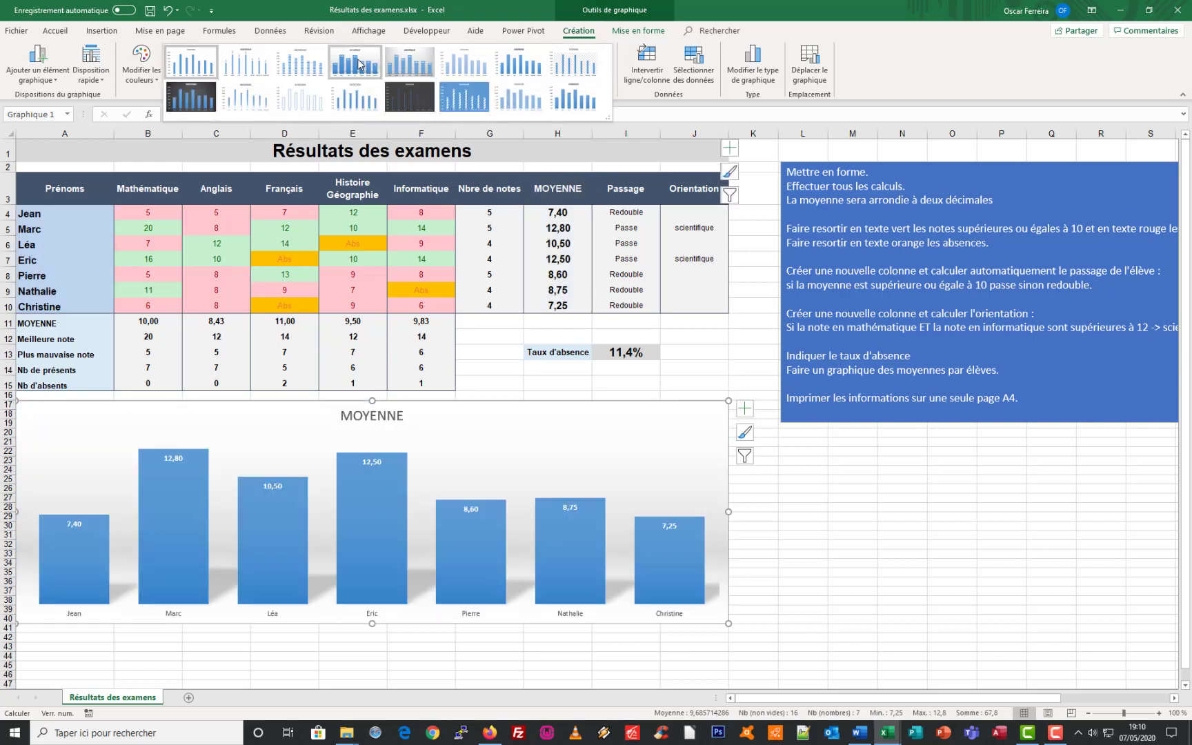
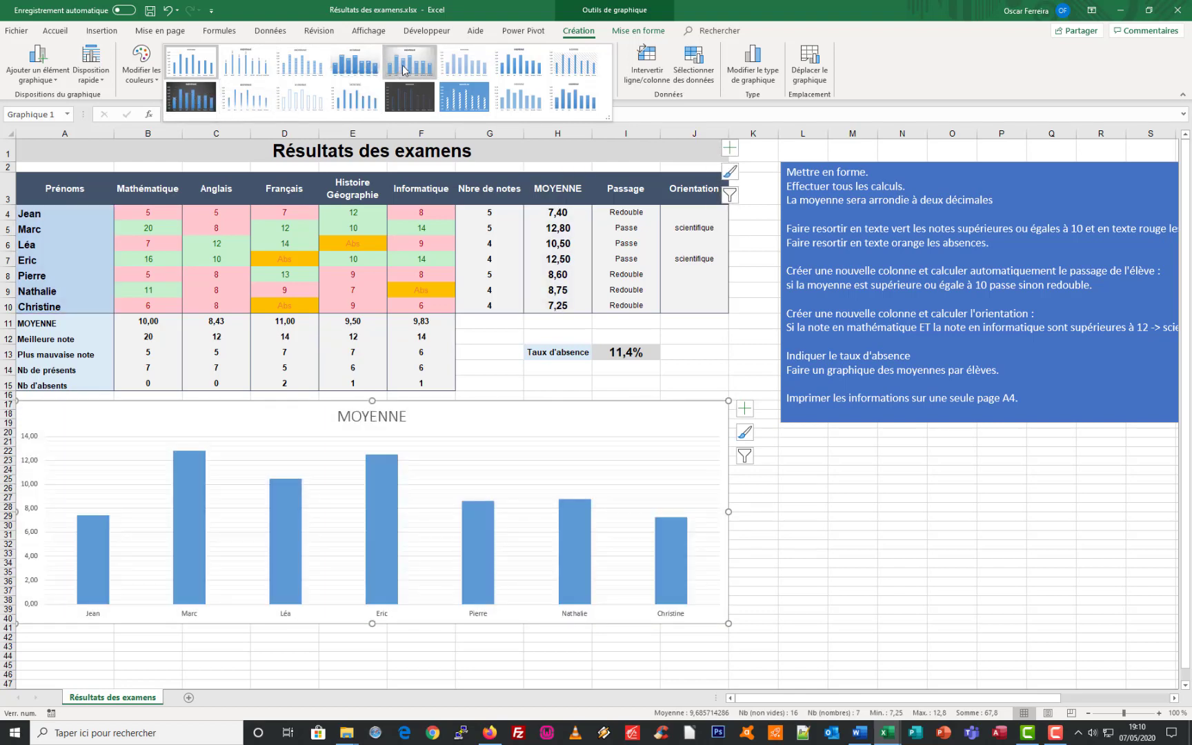
click(356, 65)
click(398, 418)
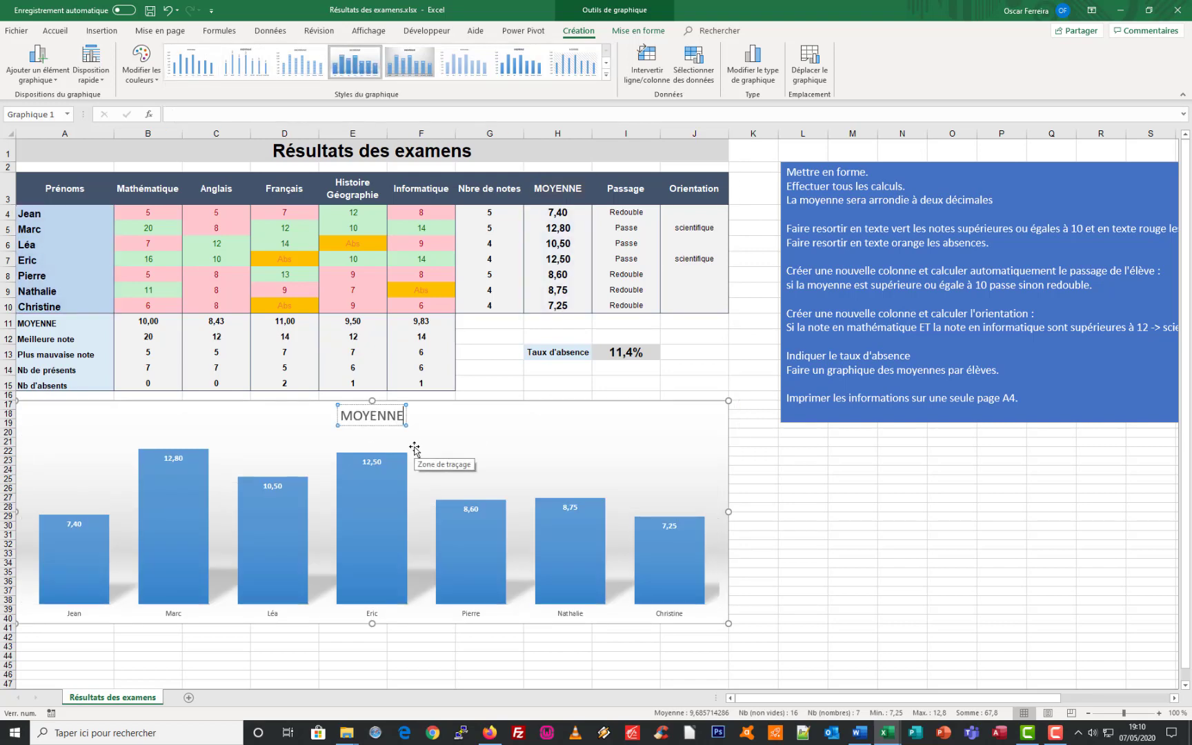
text(DES)
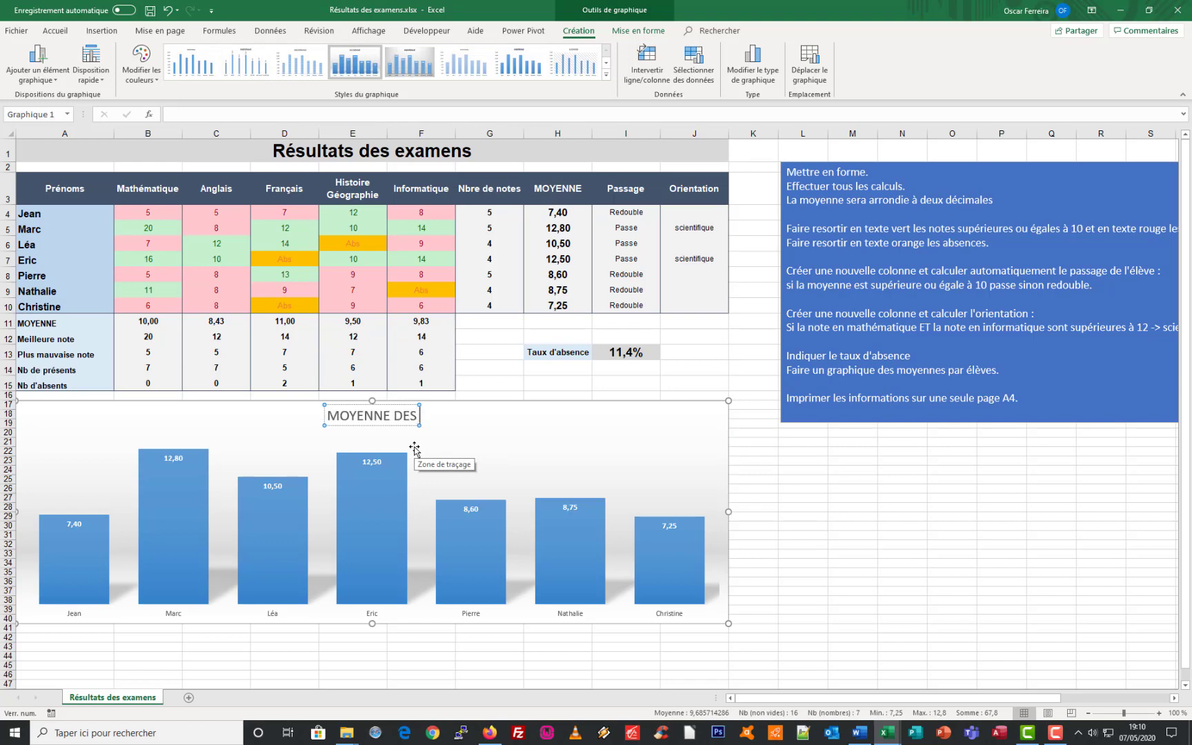
text( ELEVES)
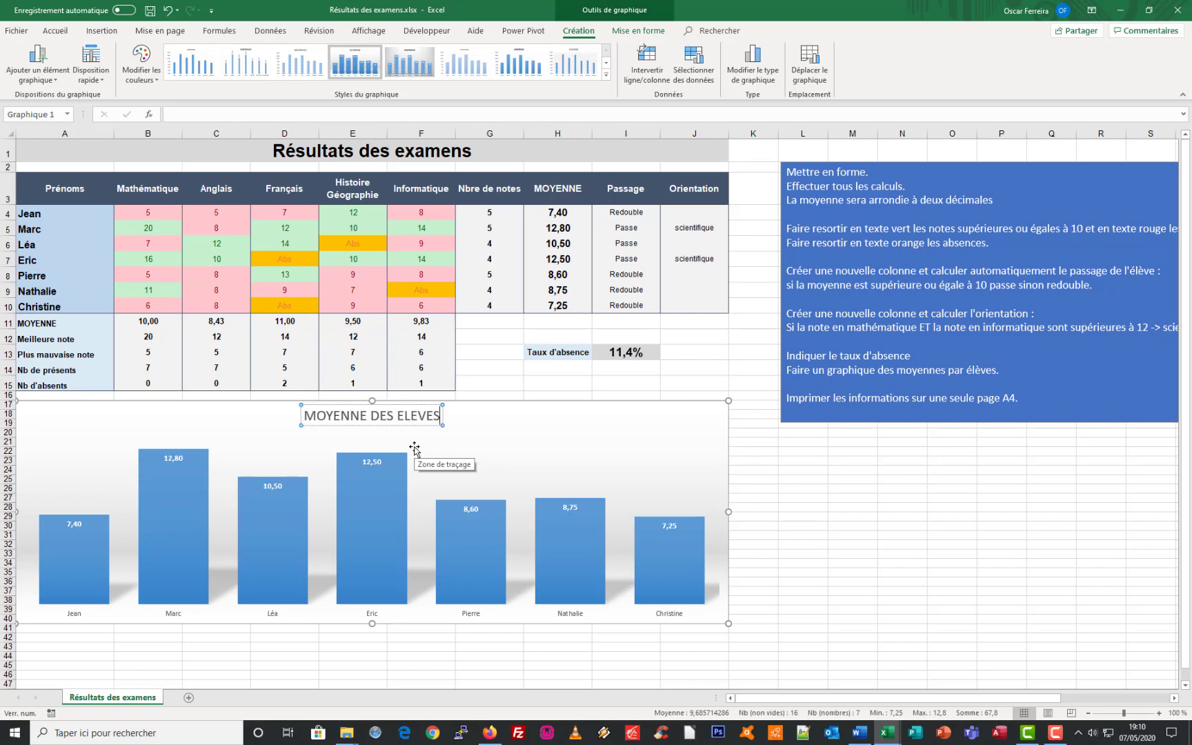
- Enlarge the chart's data labels to font size 28
click(170, 458)
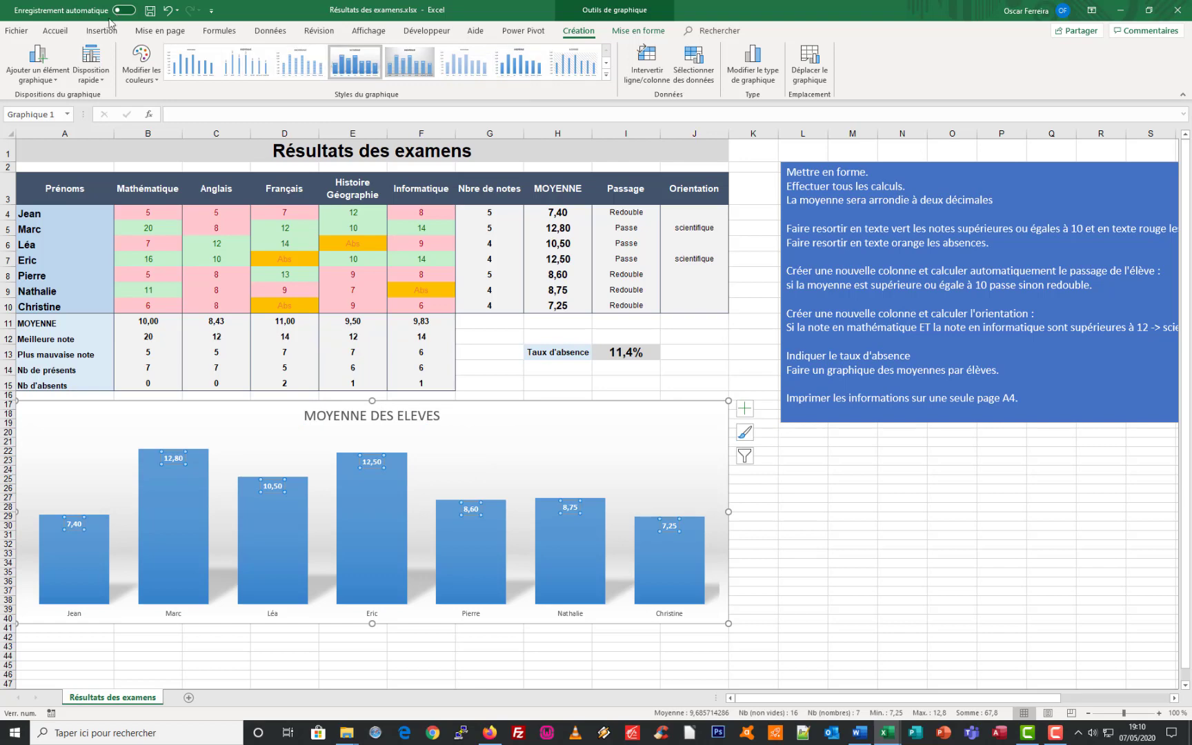
click(55, 30)
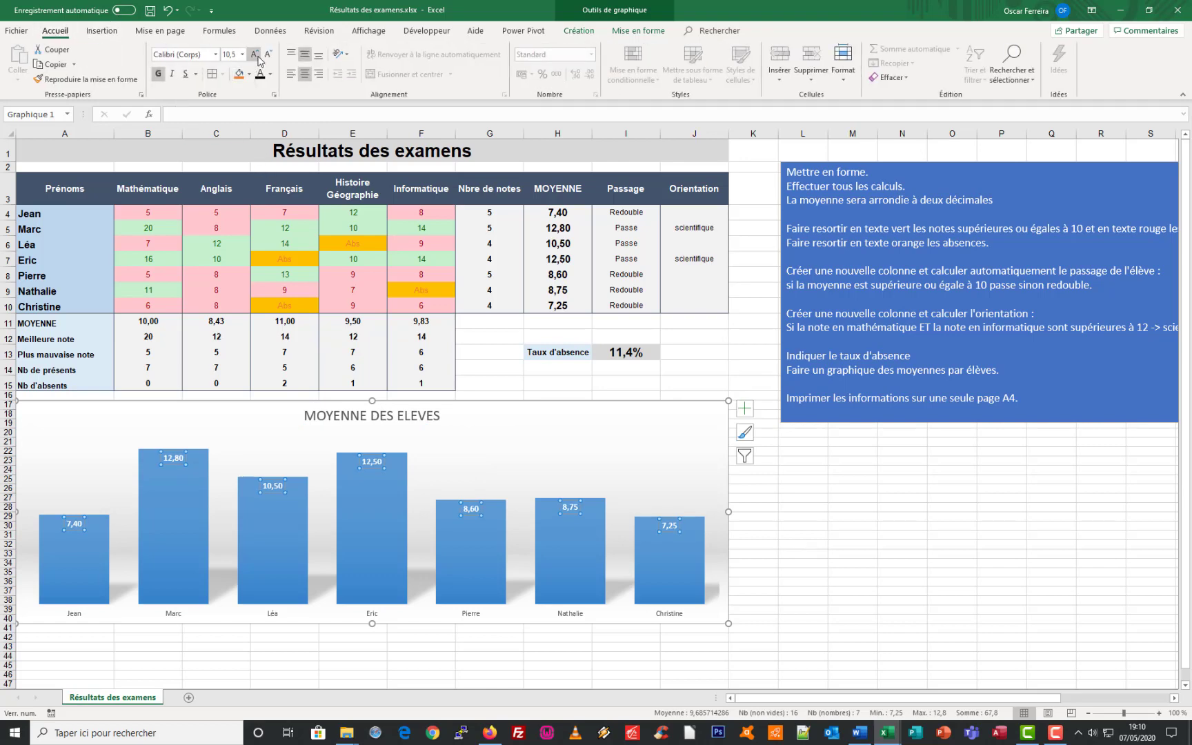
click(256, 55)
click(257, 55)
click(257, 55)
click(256, 55)
click(257, 55)
click(257, 55)
click(257, 55)
click(256, 56)
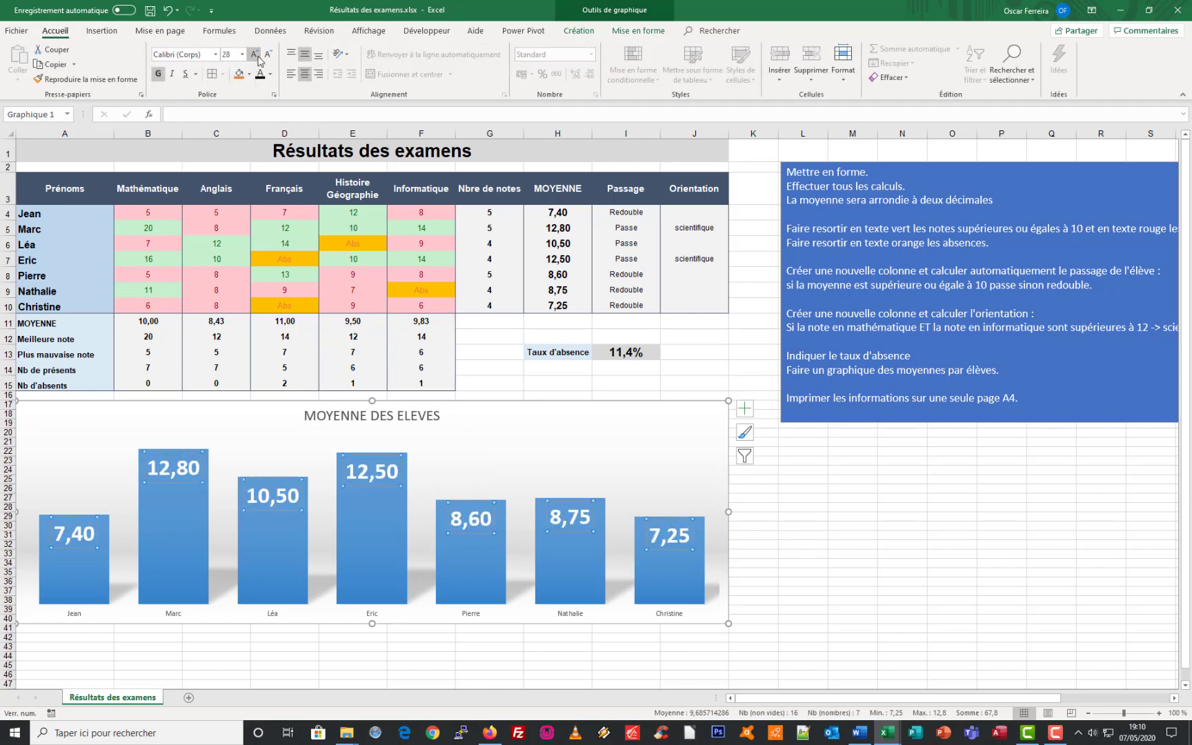
- Make the names on the chart's horizontal axis bold and enlarge them to font size 24
click(78, 615)
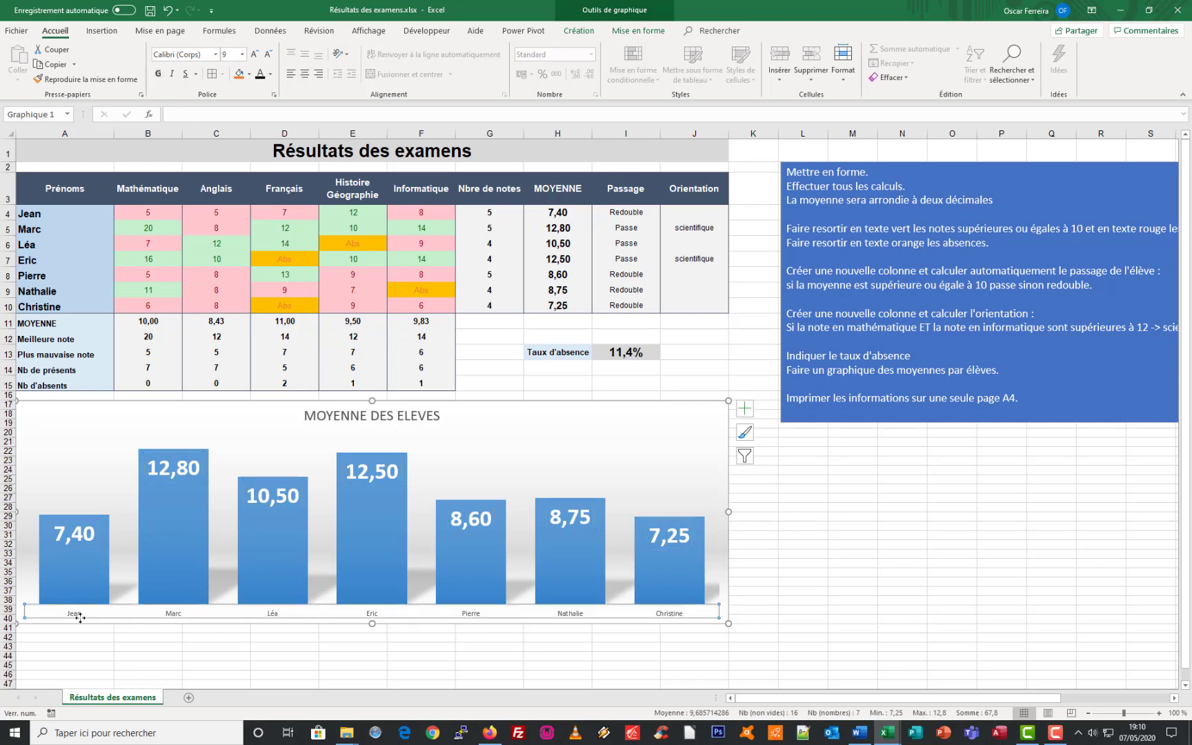
click(158, 74)
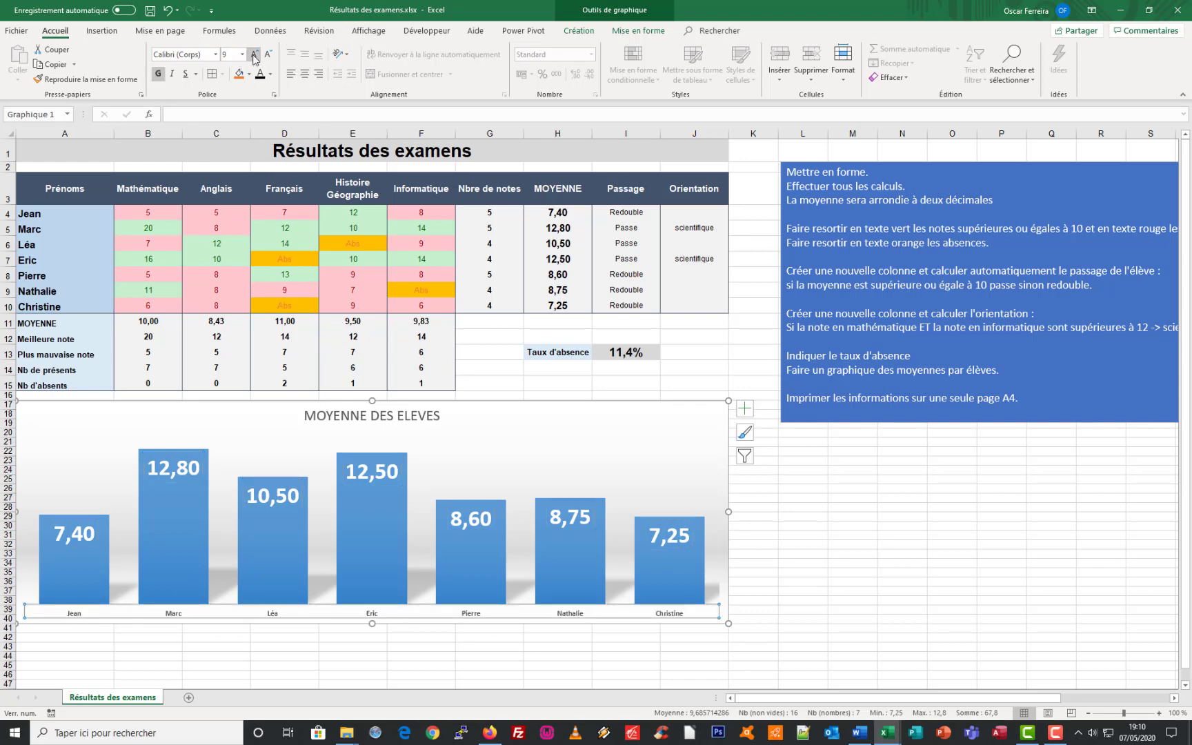
click(253, 55)
click(253, 55)
click(254, 55)
click(253, 55)
click(254, 55)
click(254, 55)
click(253, 55)
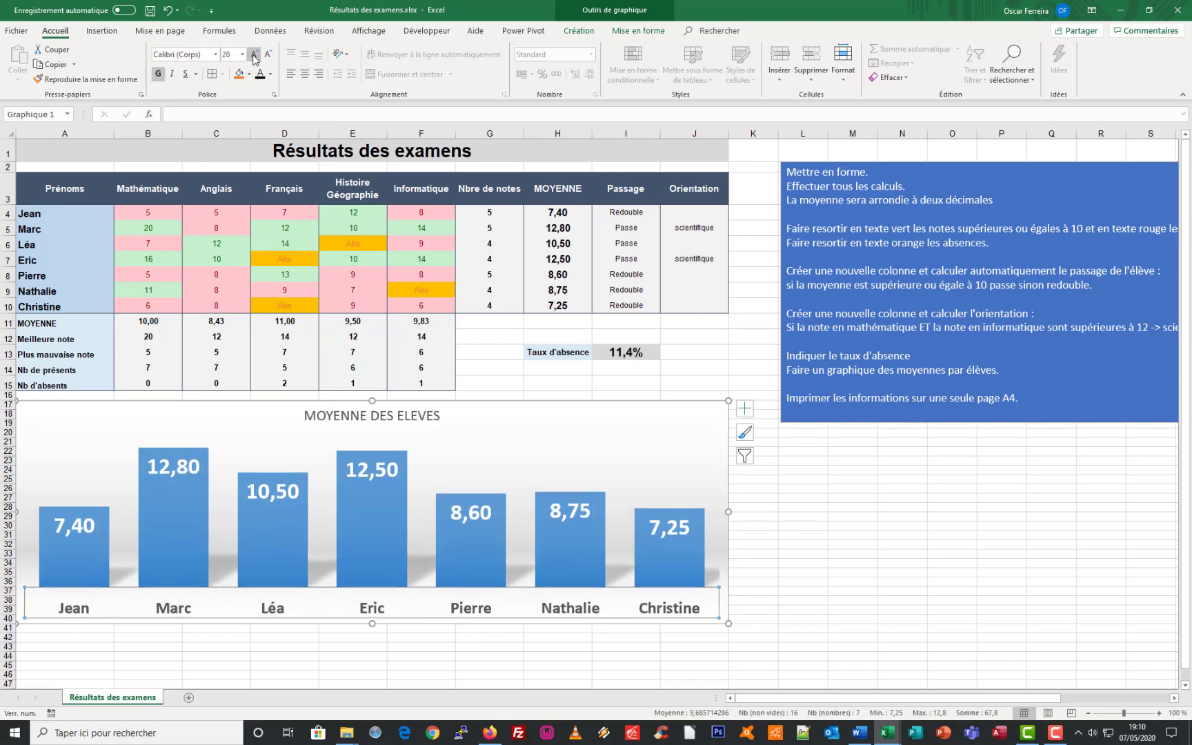
click(254, 55)
click(254, 55)
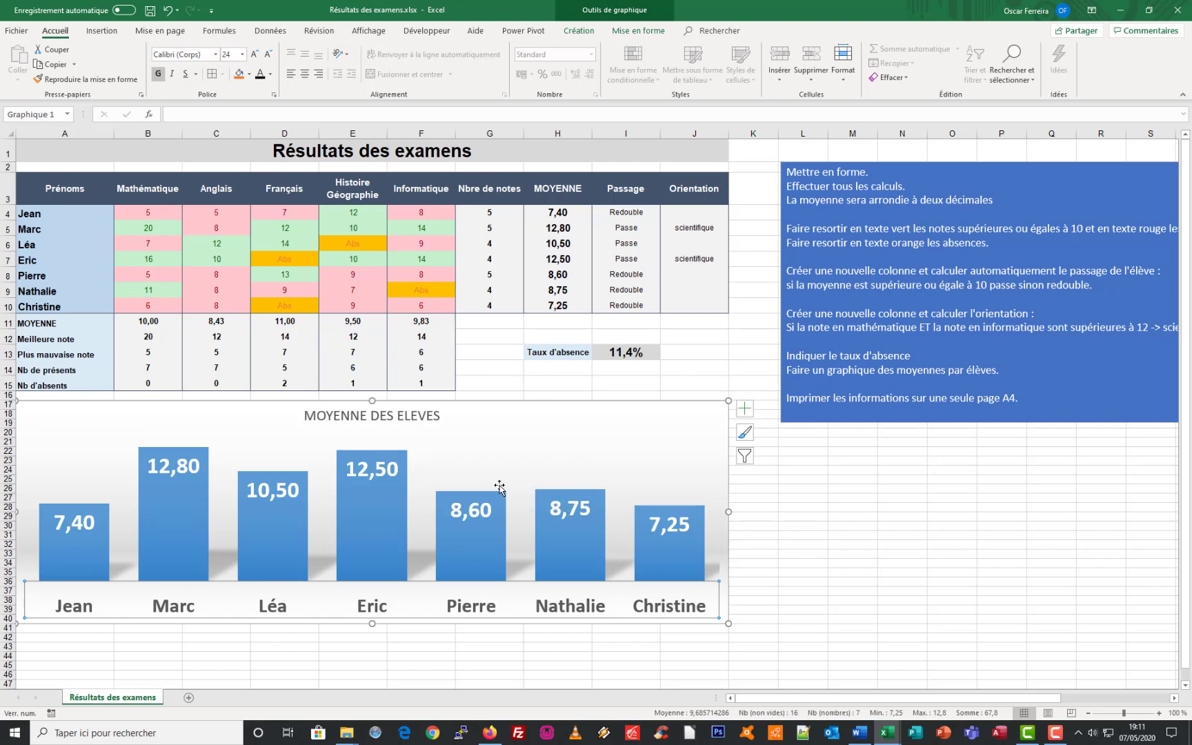
- Define the range A1:J40, covering the table and the chart, as the print area
click(742, 338)
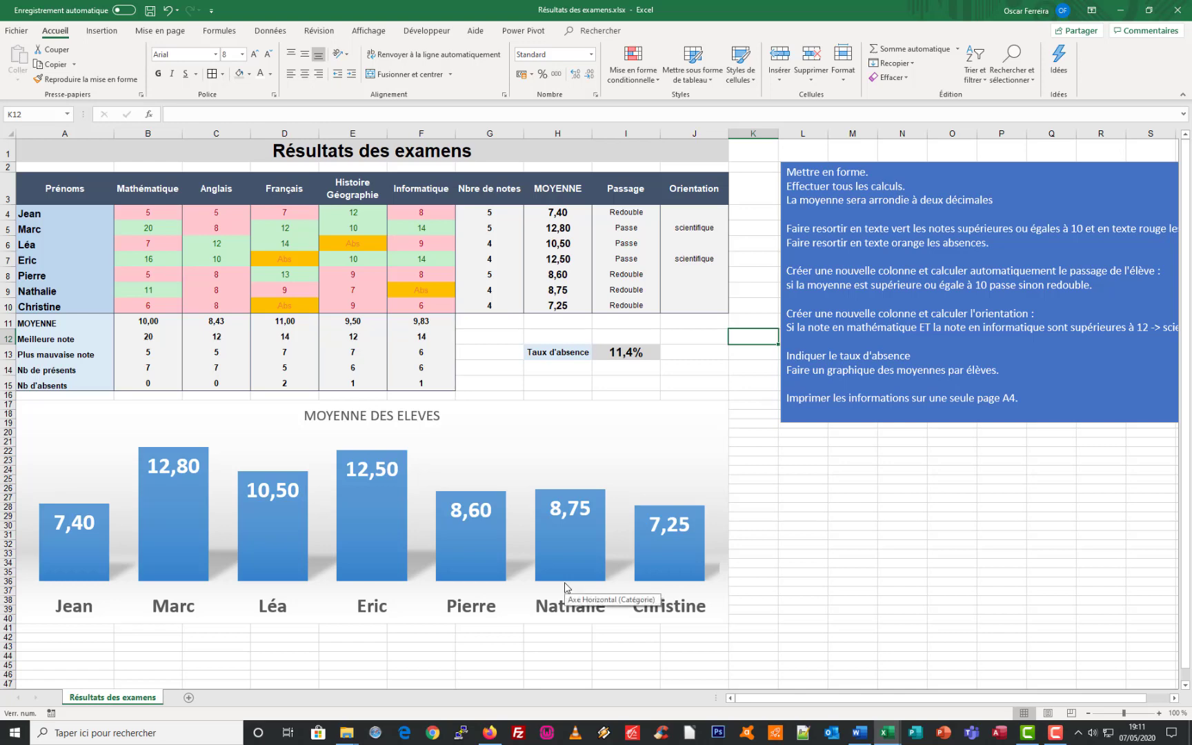
drag(43, 146, 81, 620)
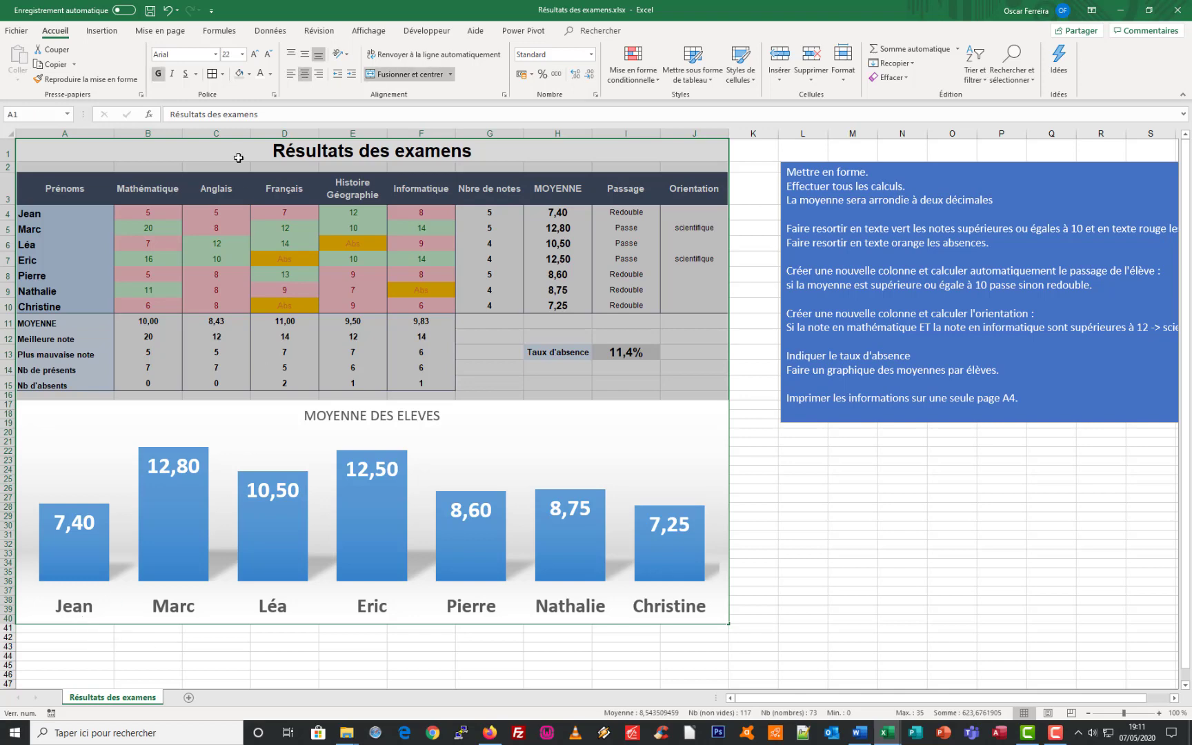
click(170, 35)
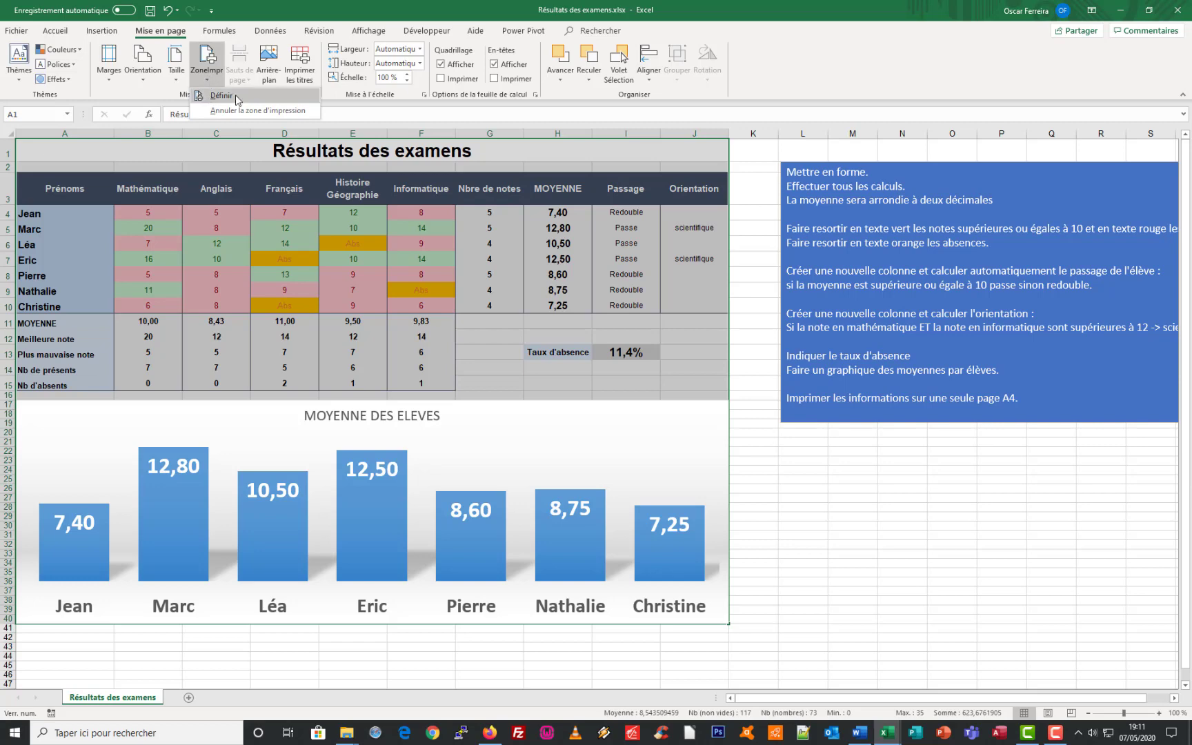
click(236, 99)
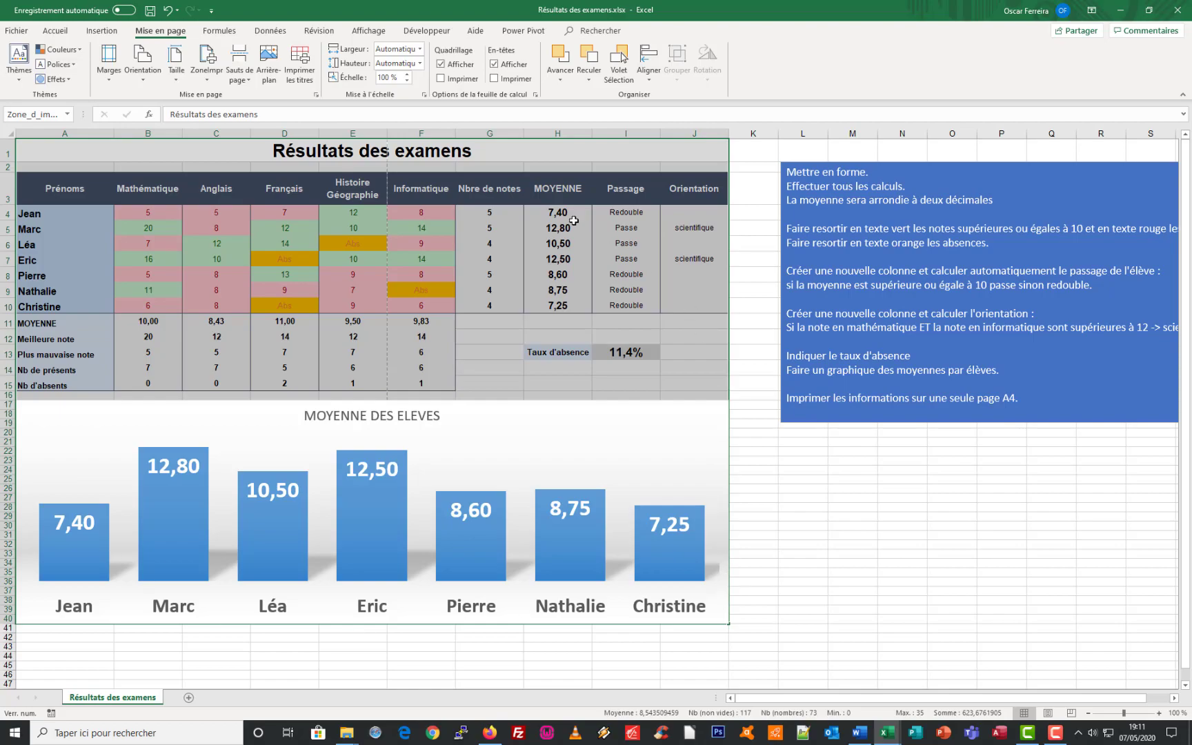
- Open the print preview to check how the print area fits on the A4 page
click(16, 31)
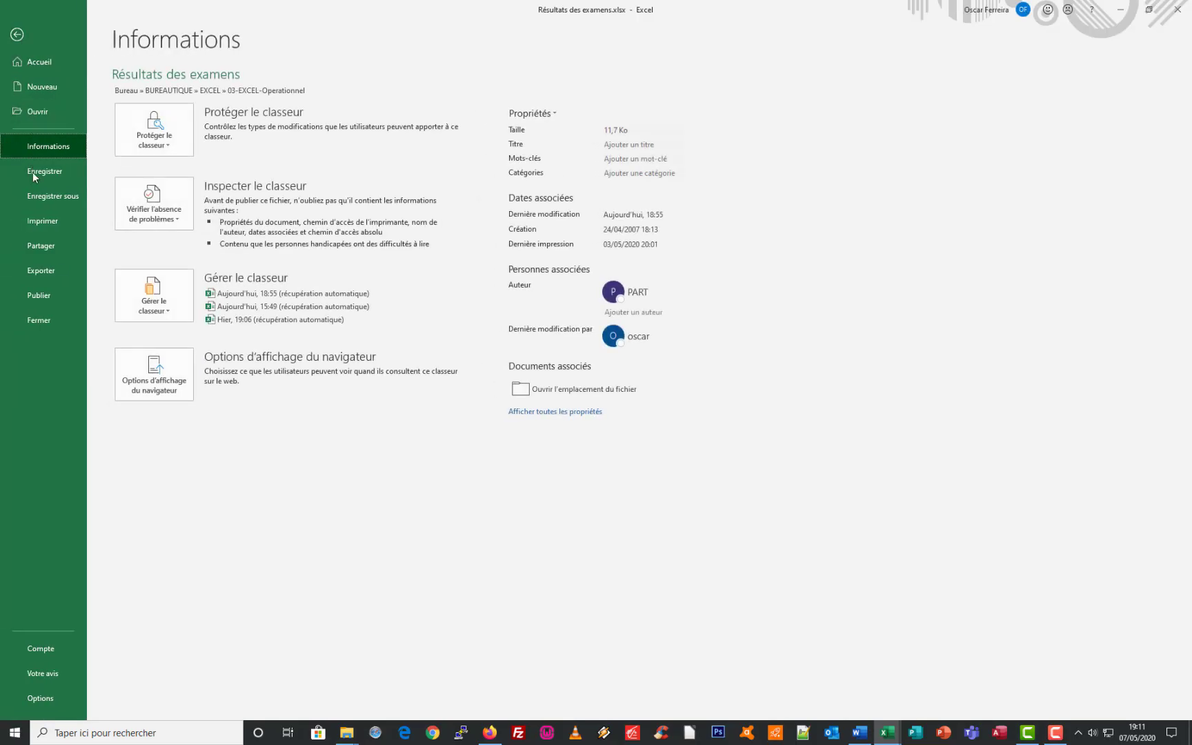
click(33, 220)
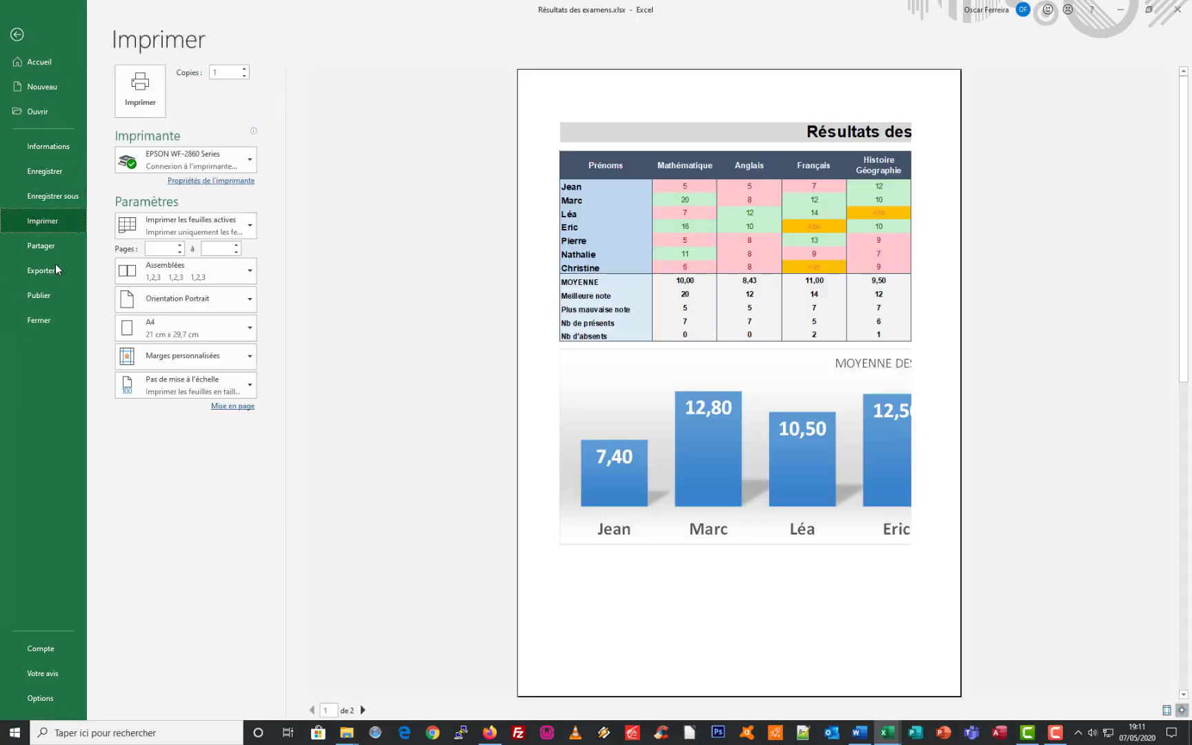
- Look through both preview pages and switch the page orientation to landscape
click(363, 709)
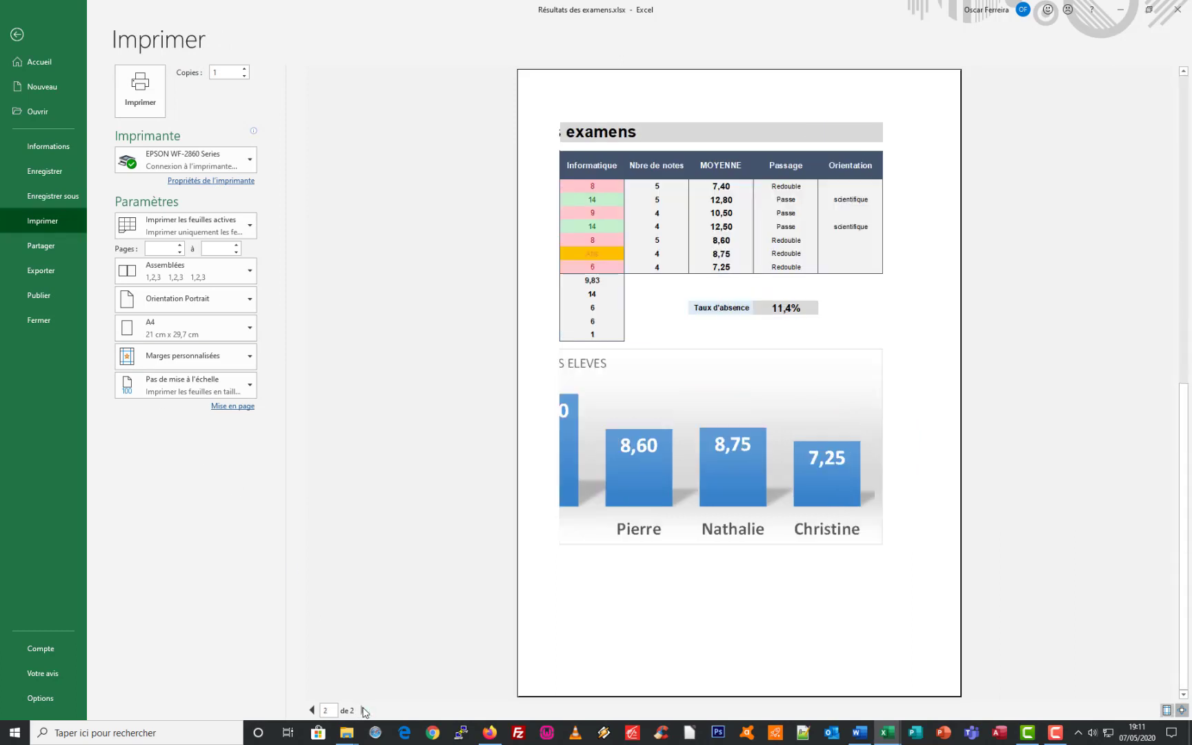
click(312, 709)
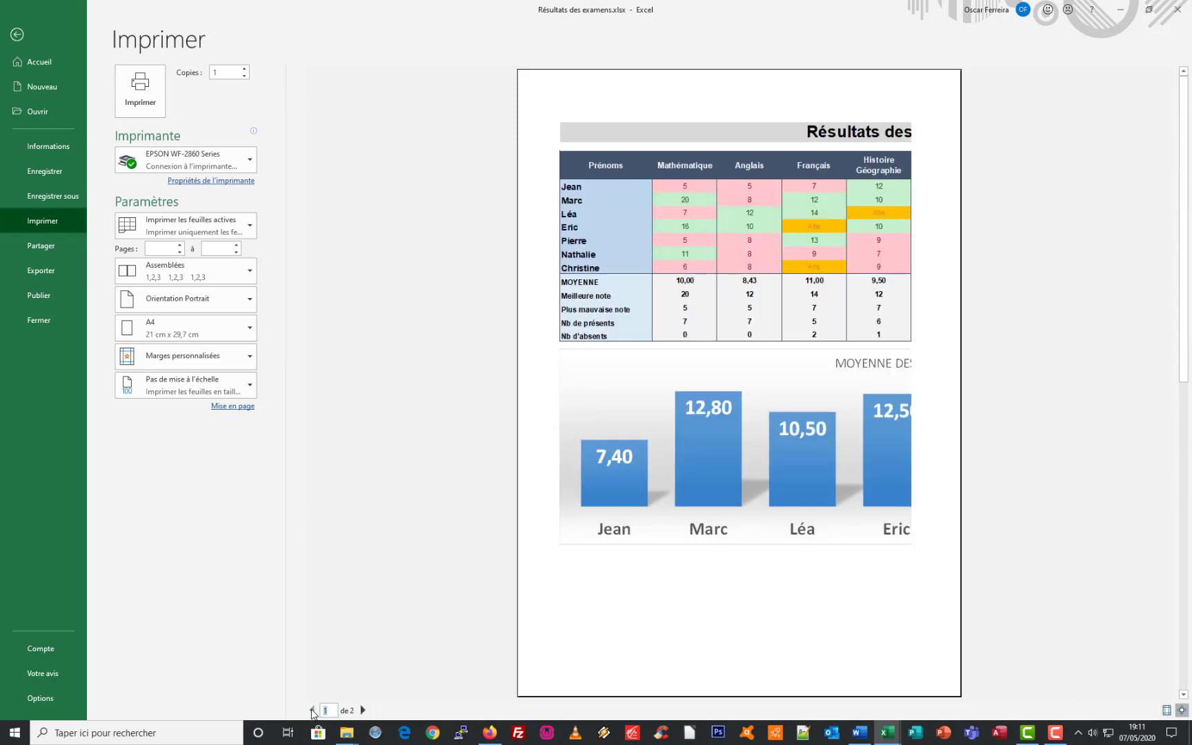
click(242, 297)
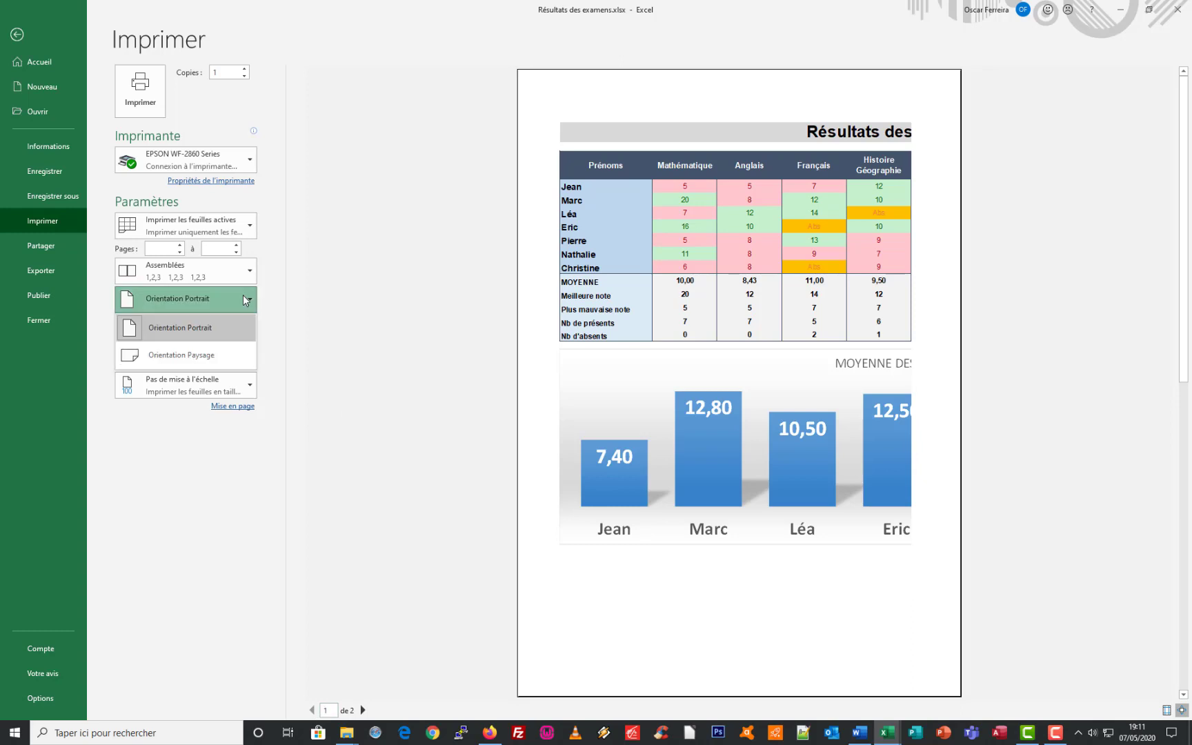
click(222, 358)
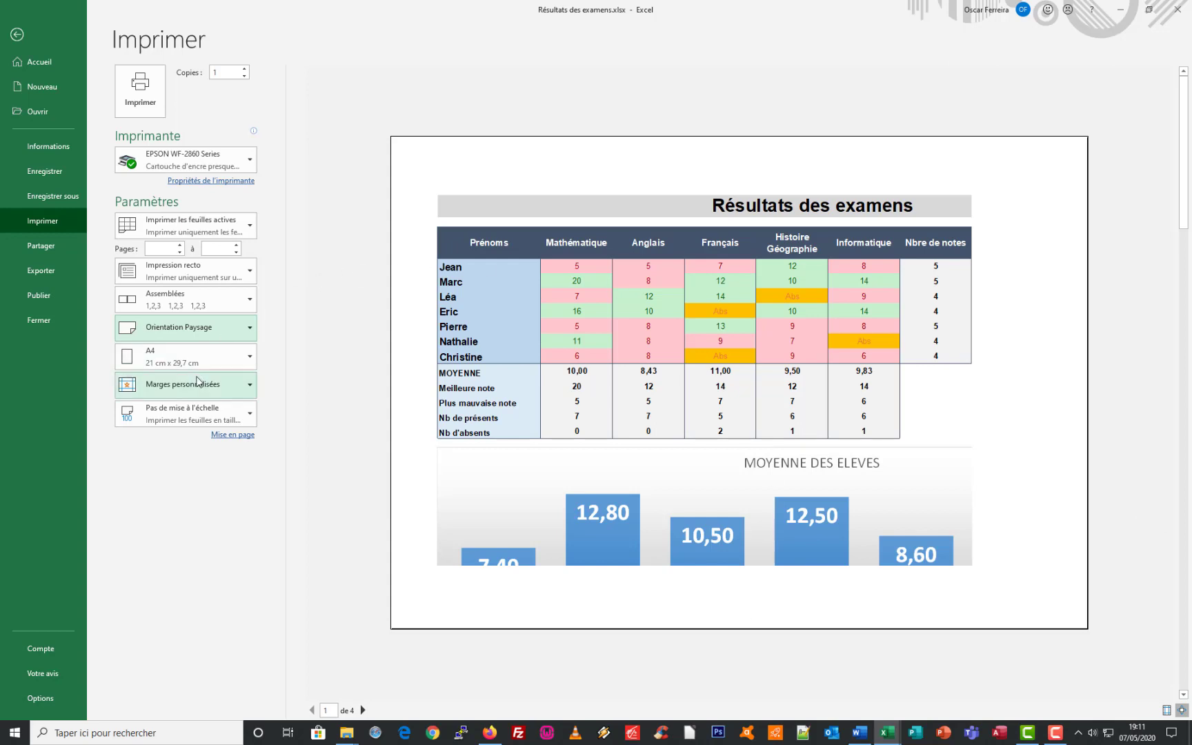
- Apply the narrow margins preset and reduce the top and bottom margins to 1 cm
click(251, 384)
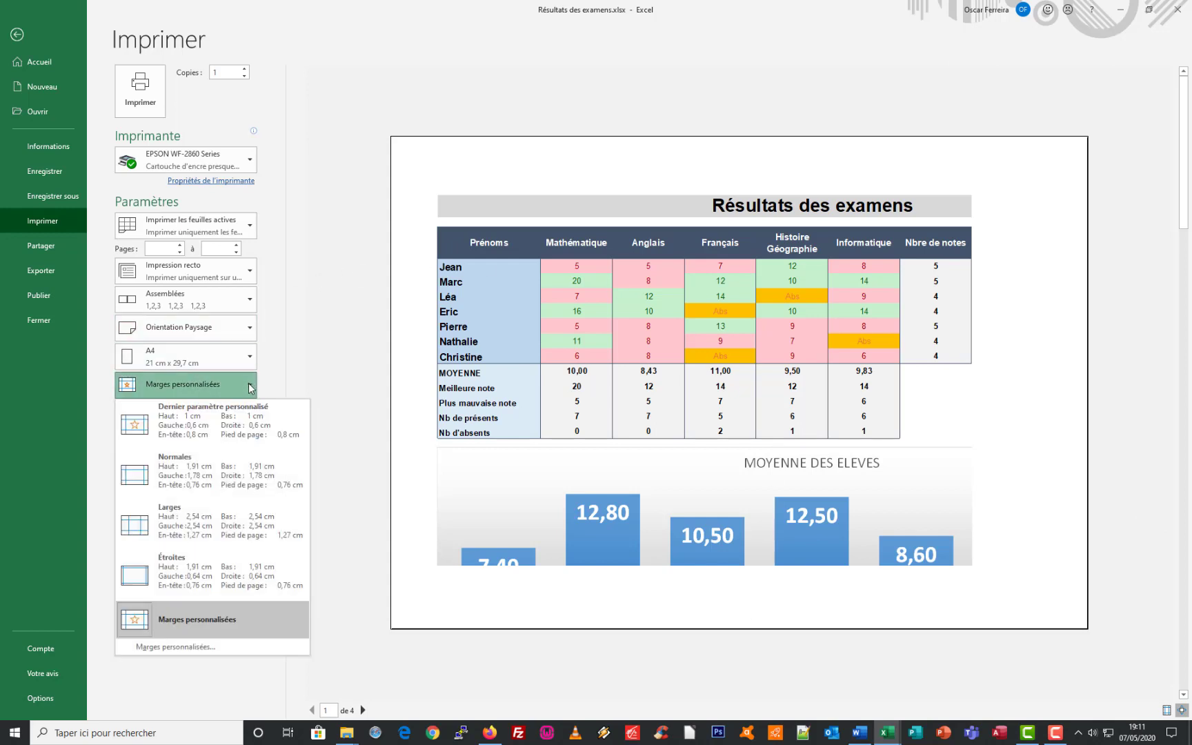
click(170, 572)
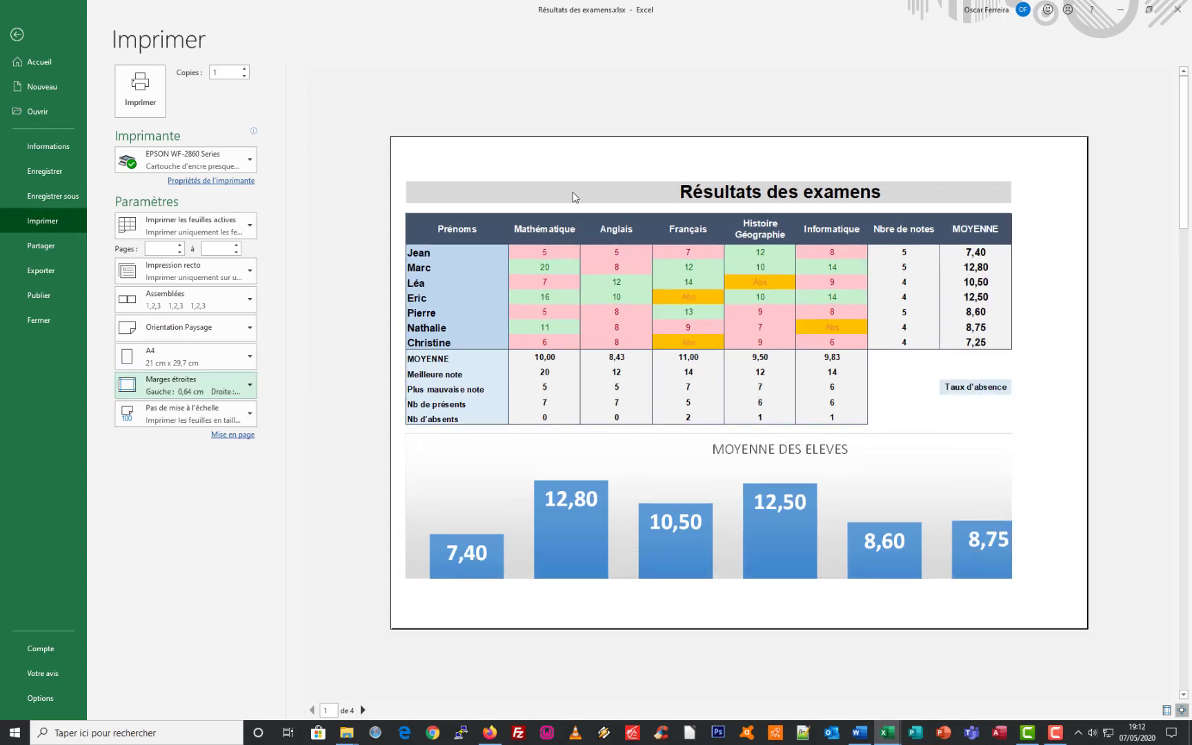
click(230, 436)
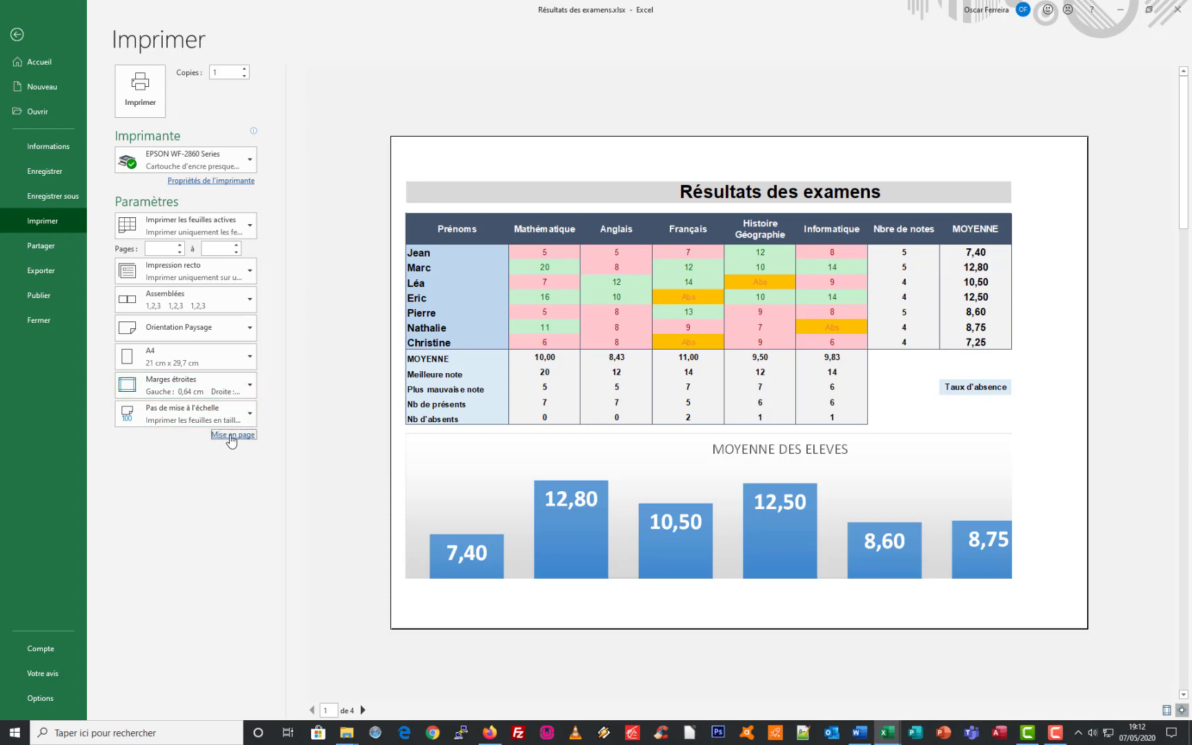
click(508, 319)
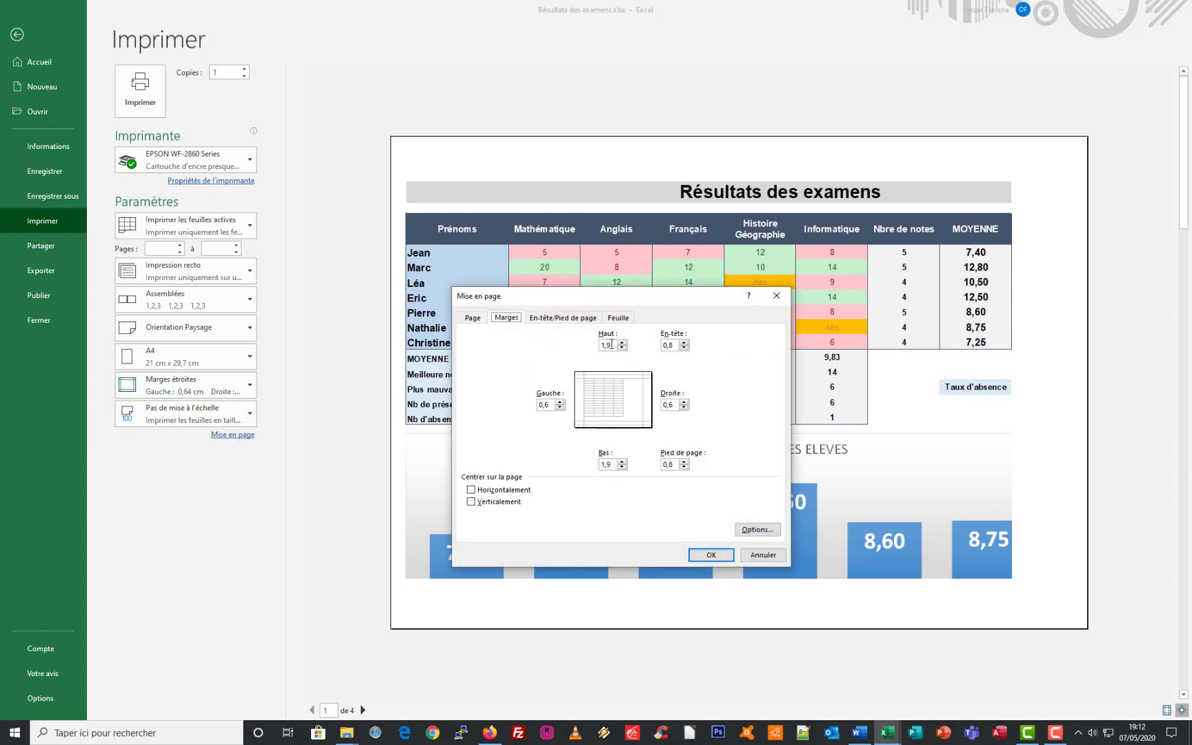
drag(612, 345, 568, 344)
text(1)
drag(616, 465, 586, 466)
text(1)
click(711, 555)
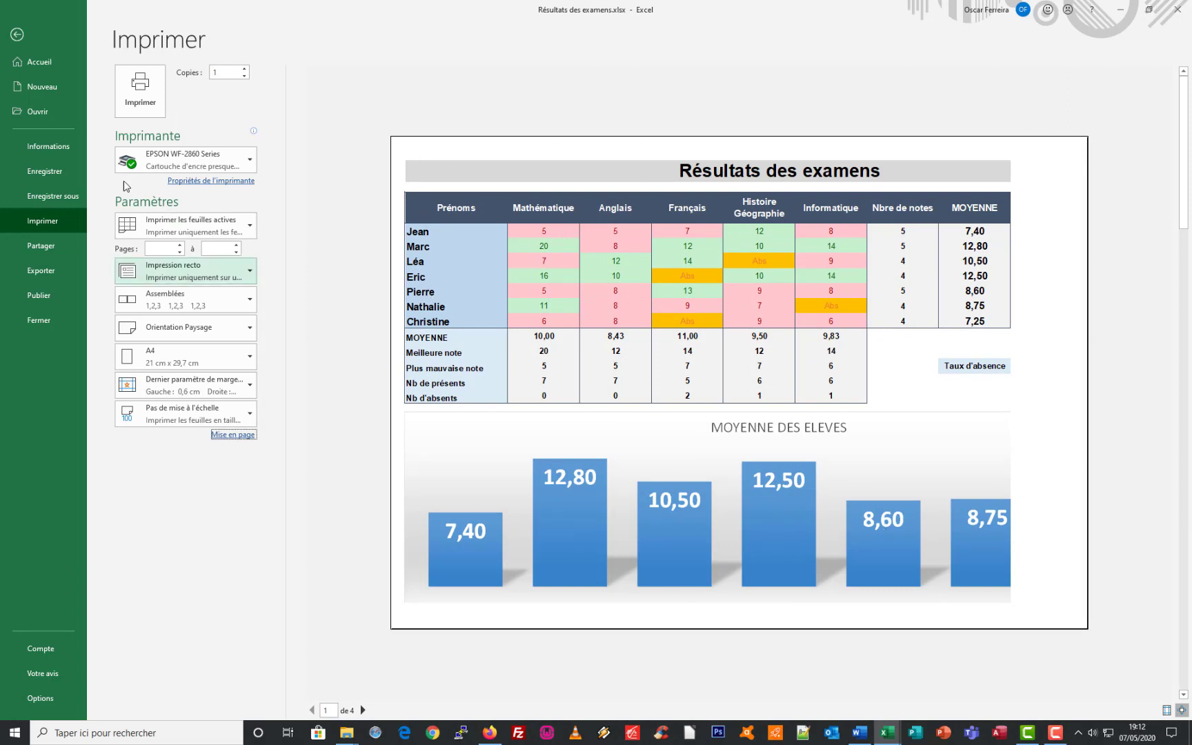
- Fit the sheet on one page and centre it horizontally and vertically, leaving the print preview for the worksheet
click(249, 411)
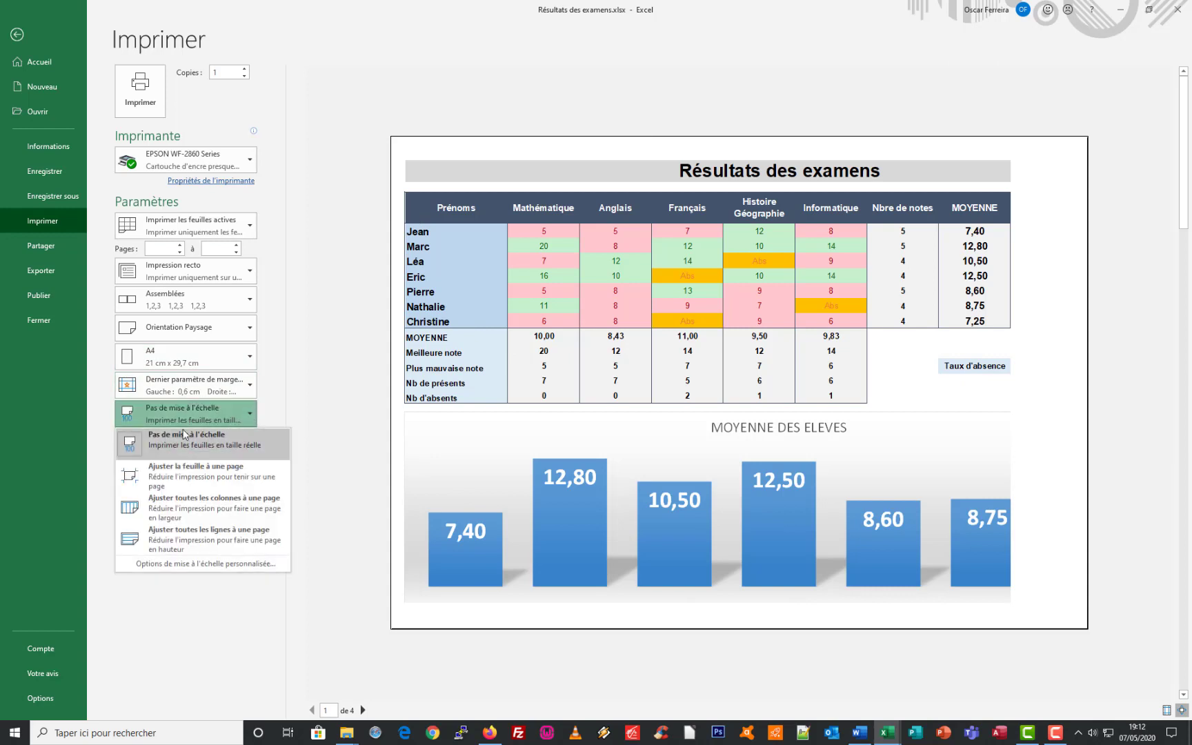
click(202, 471)
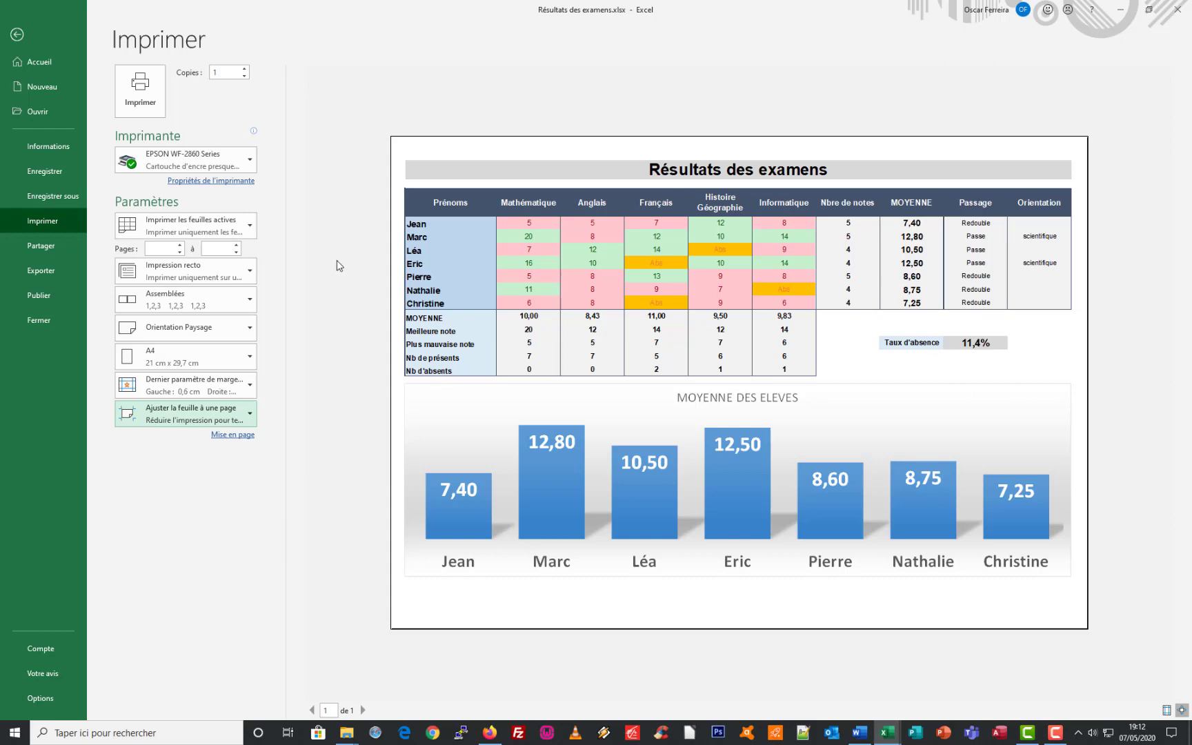
click(226, 436)
click(513, 318)
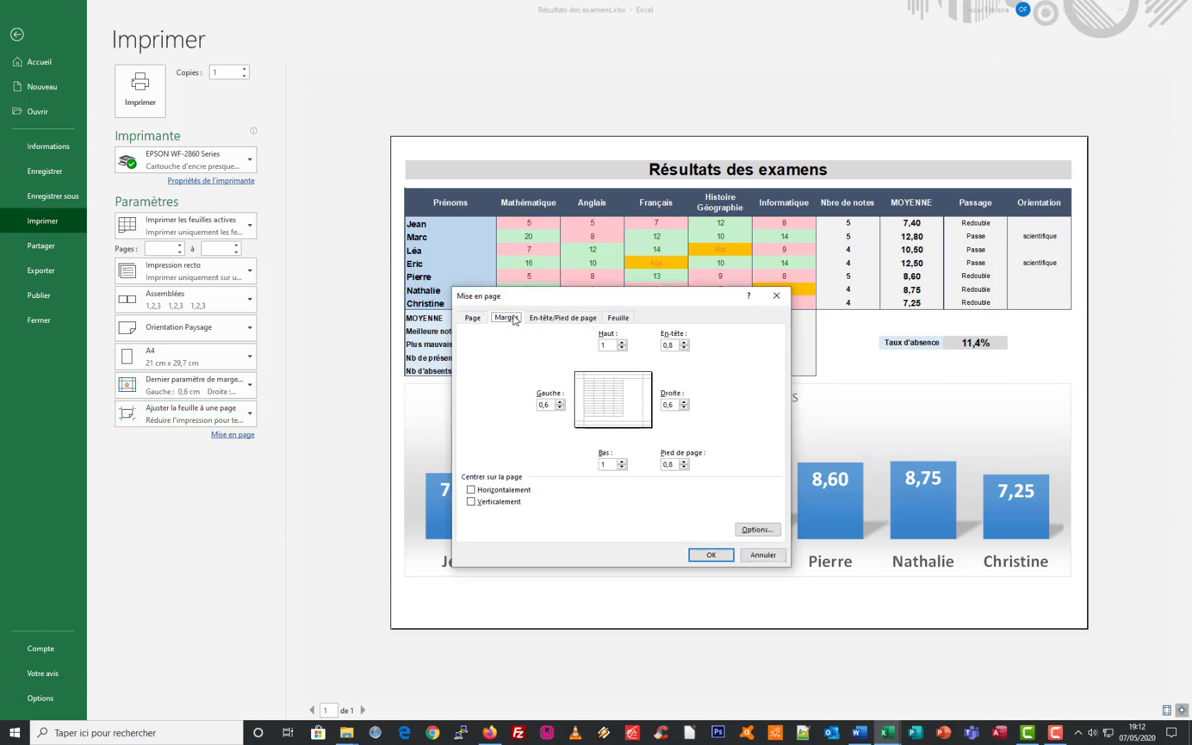
click(471, 490)
click(471, 502)
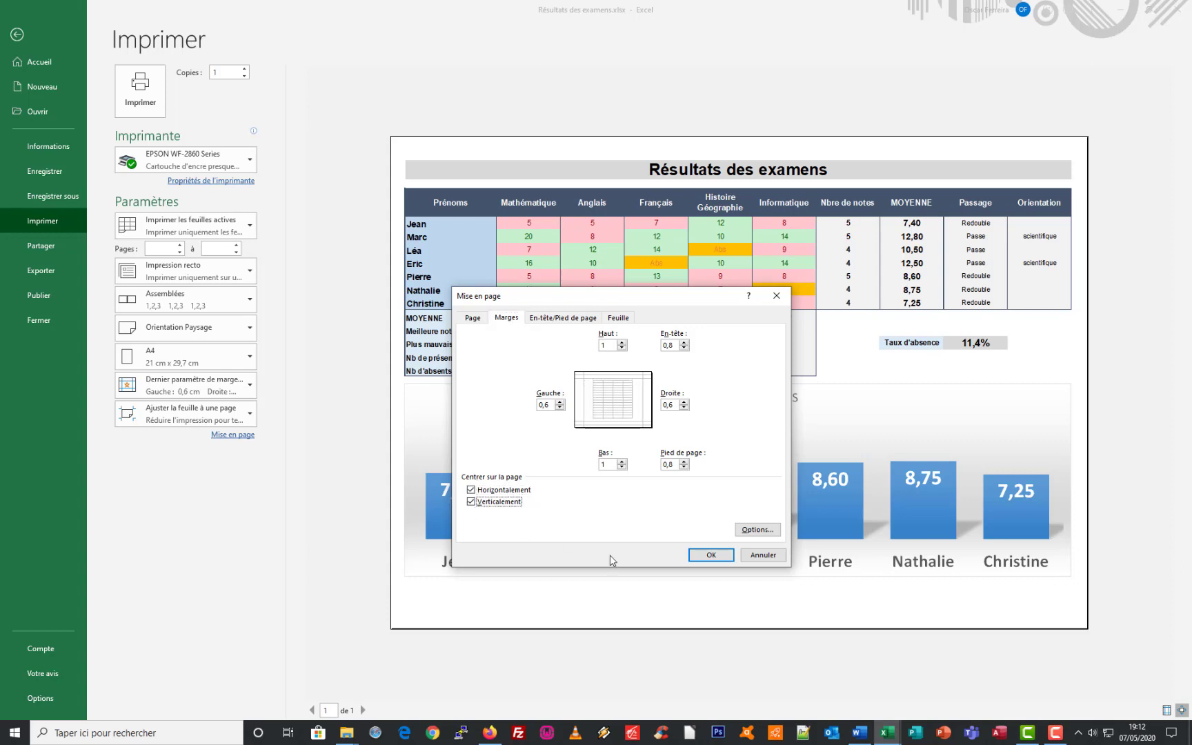
click(711, 555)
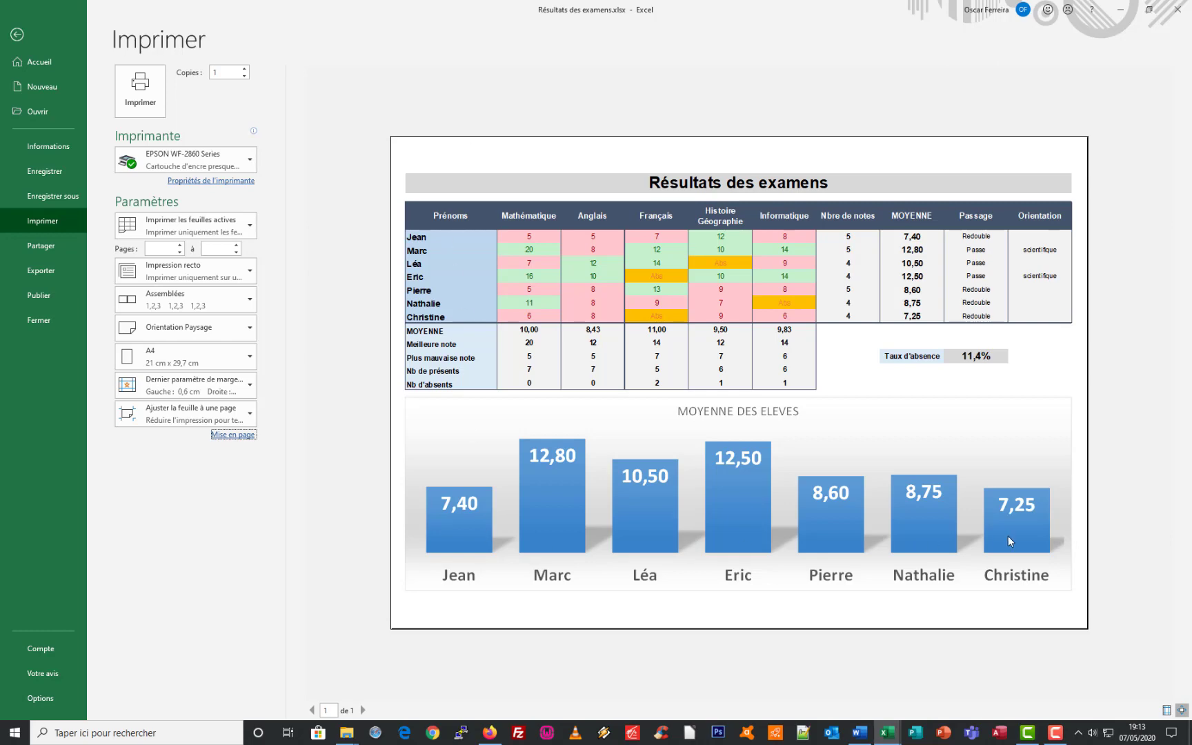
click(18, 34)
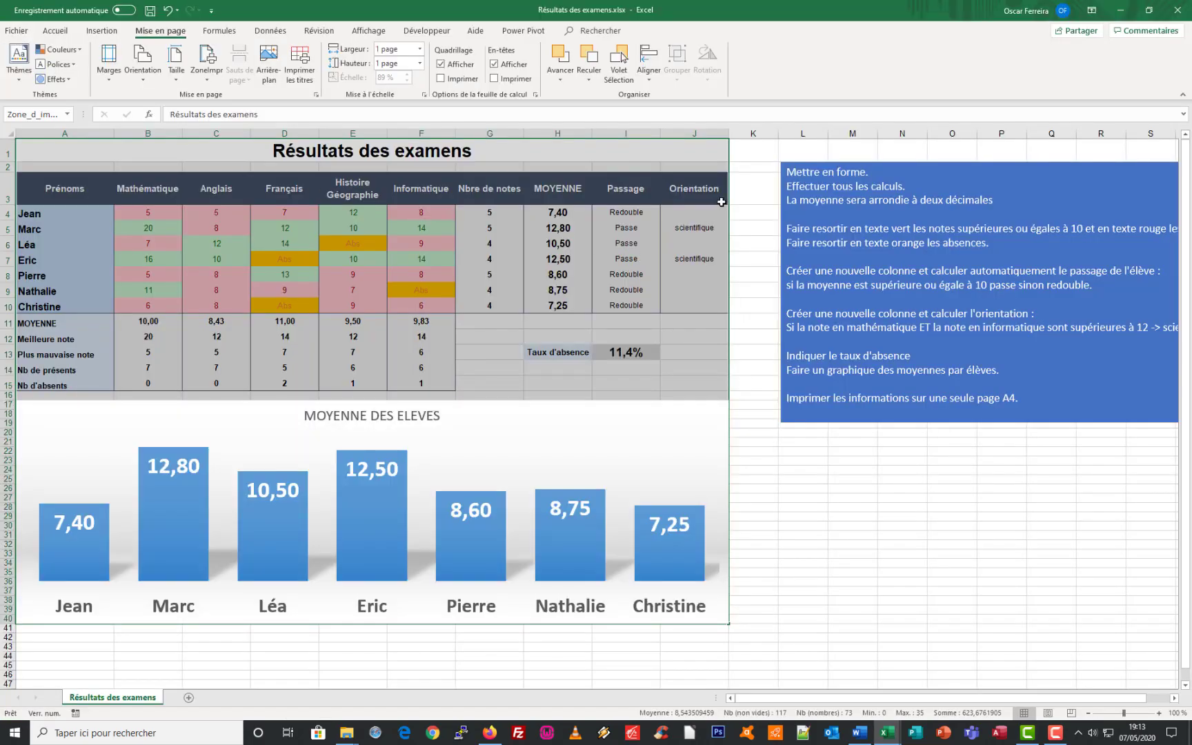
click(749, 184)
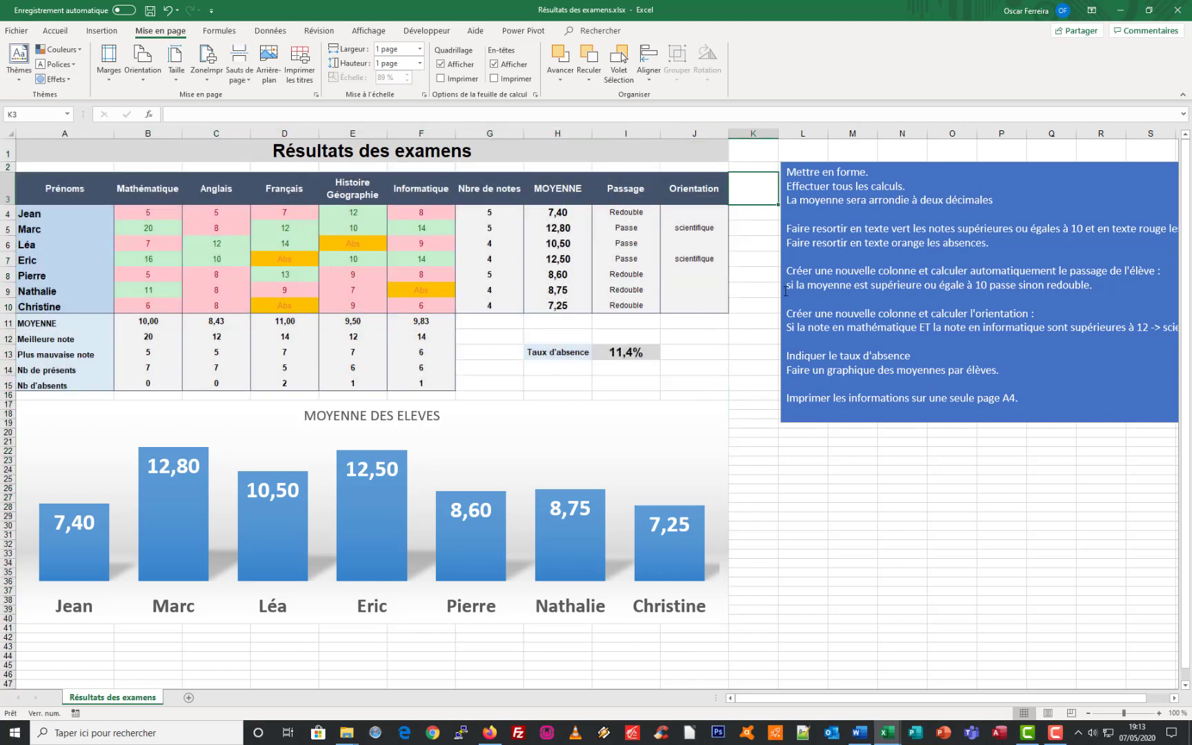